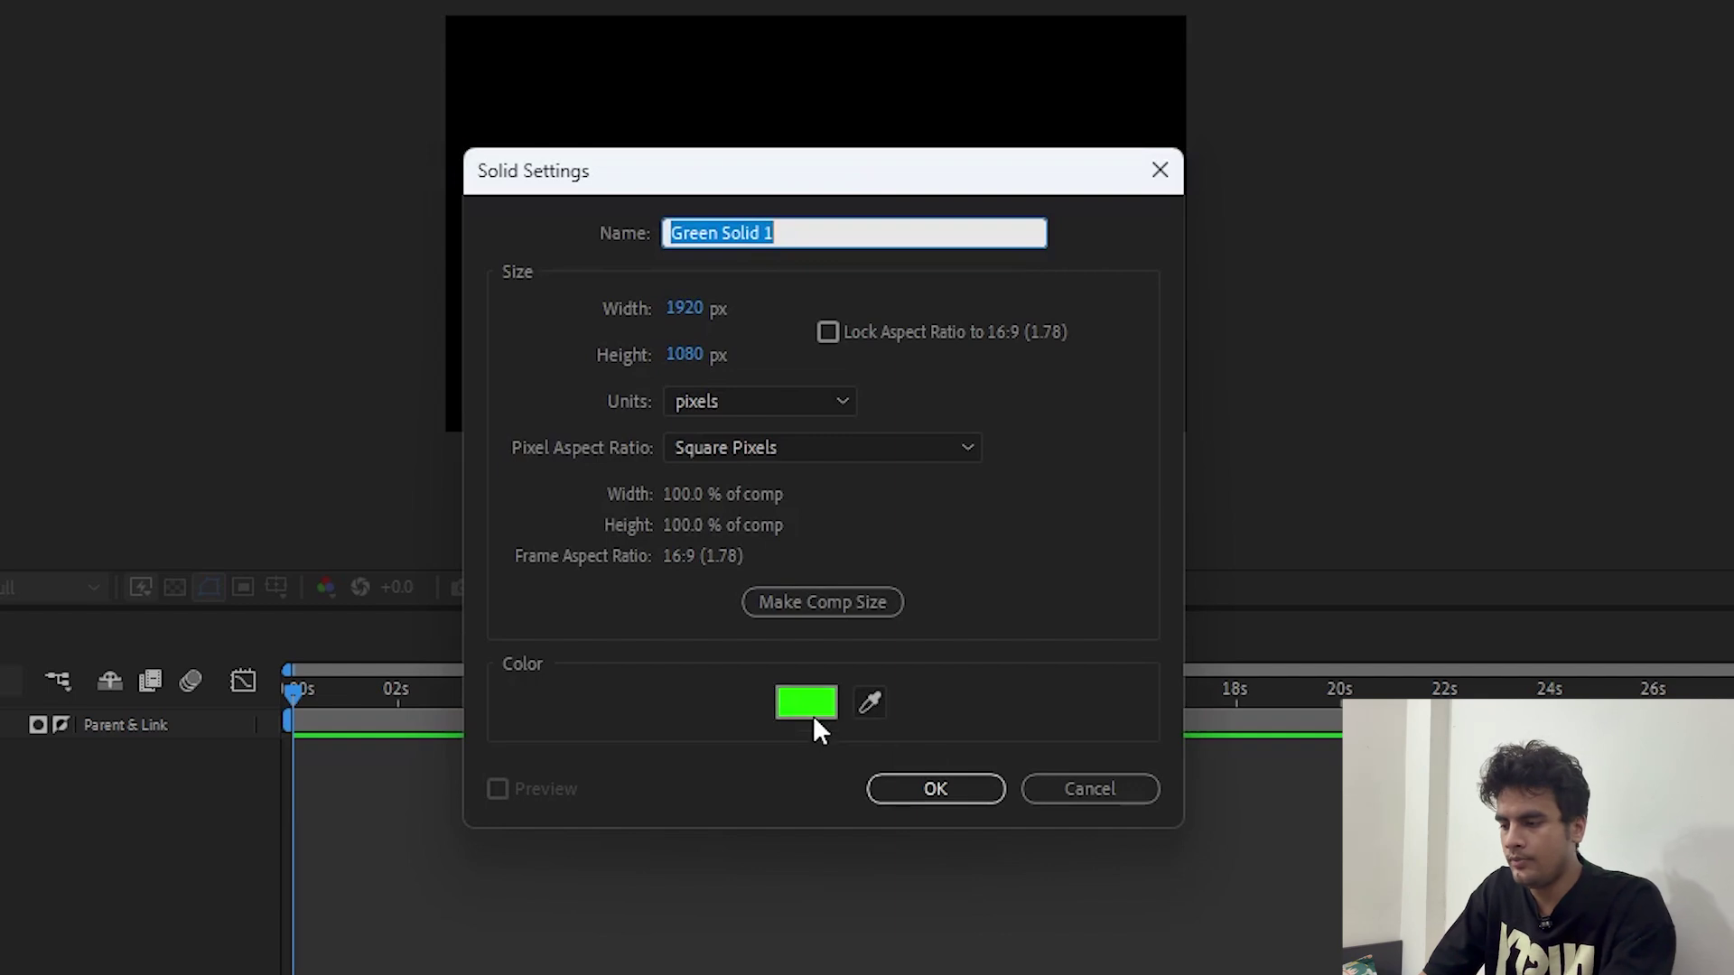
Set the new solid's colour to white (FFFFFF) and create it at 1920 × 1080 px.
left_click(810, 700)
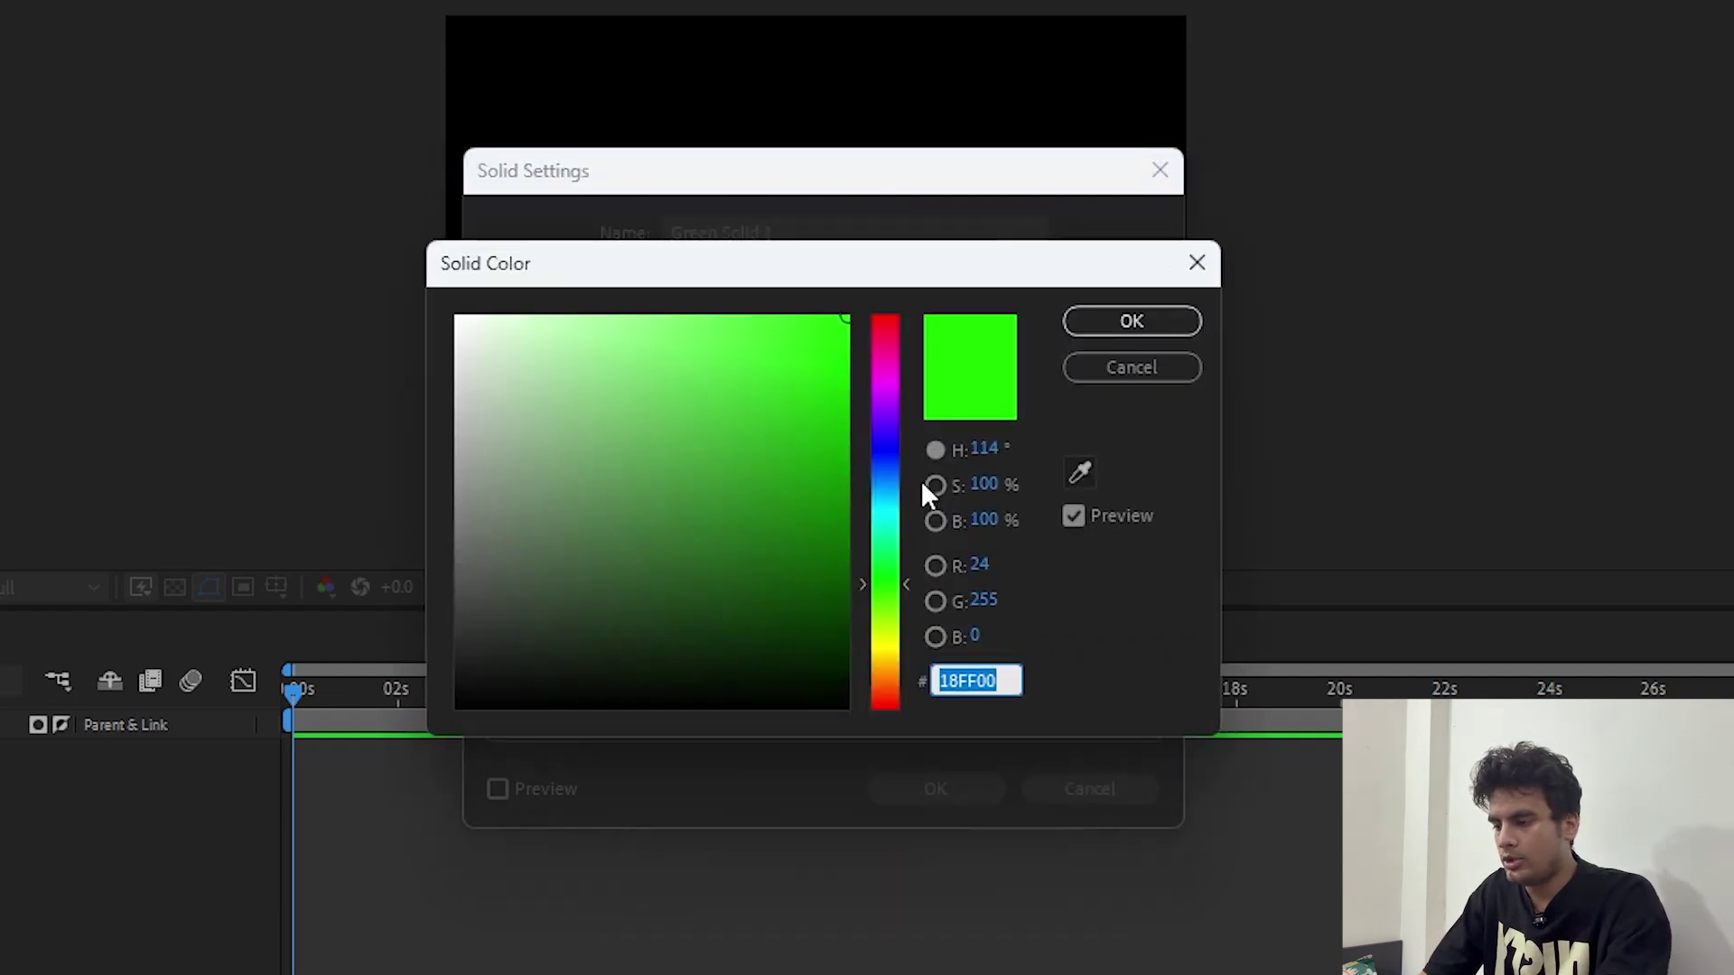
left_click_drag(882, 360, 868, 399)
left_click_drag(646, 449, 348, 286)
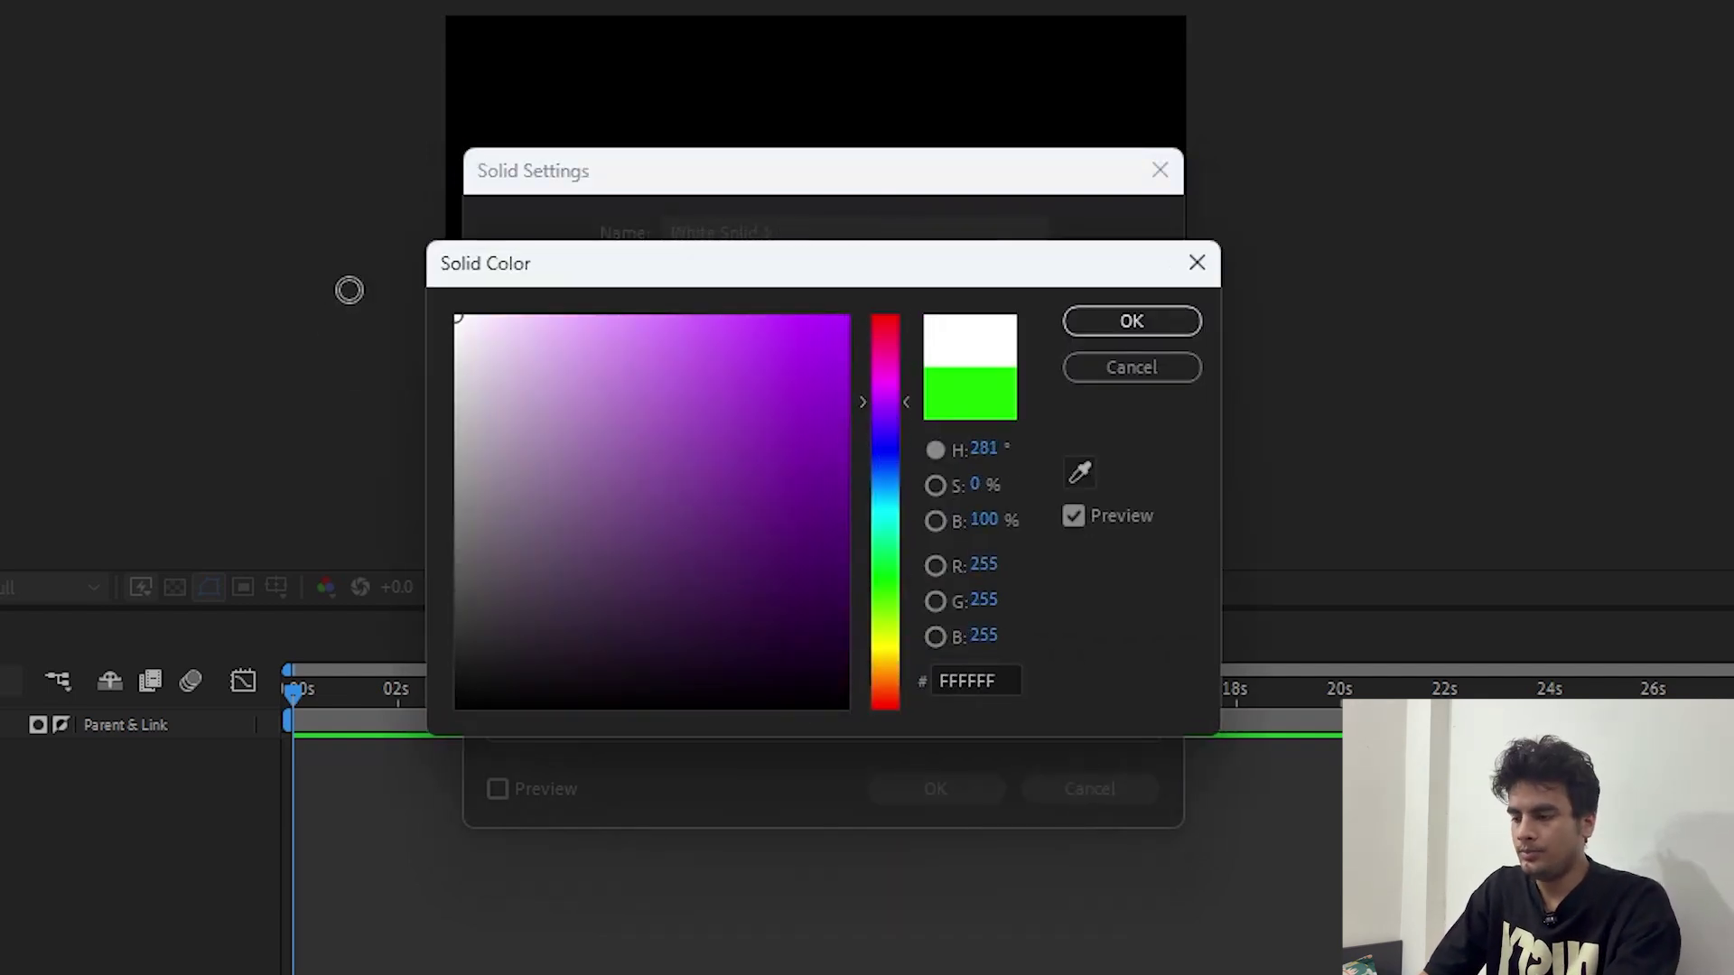
key("Return")
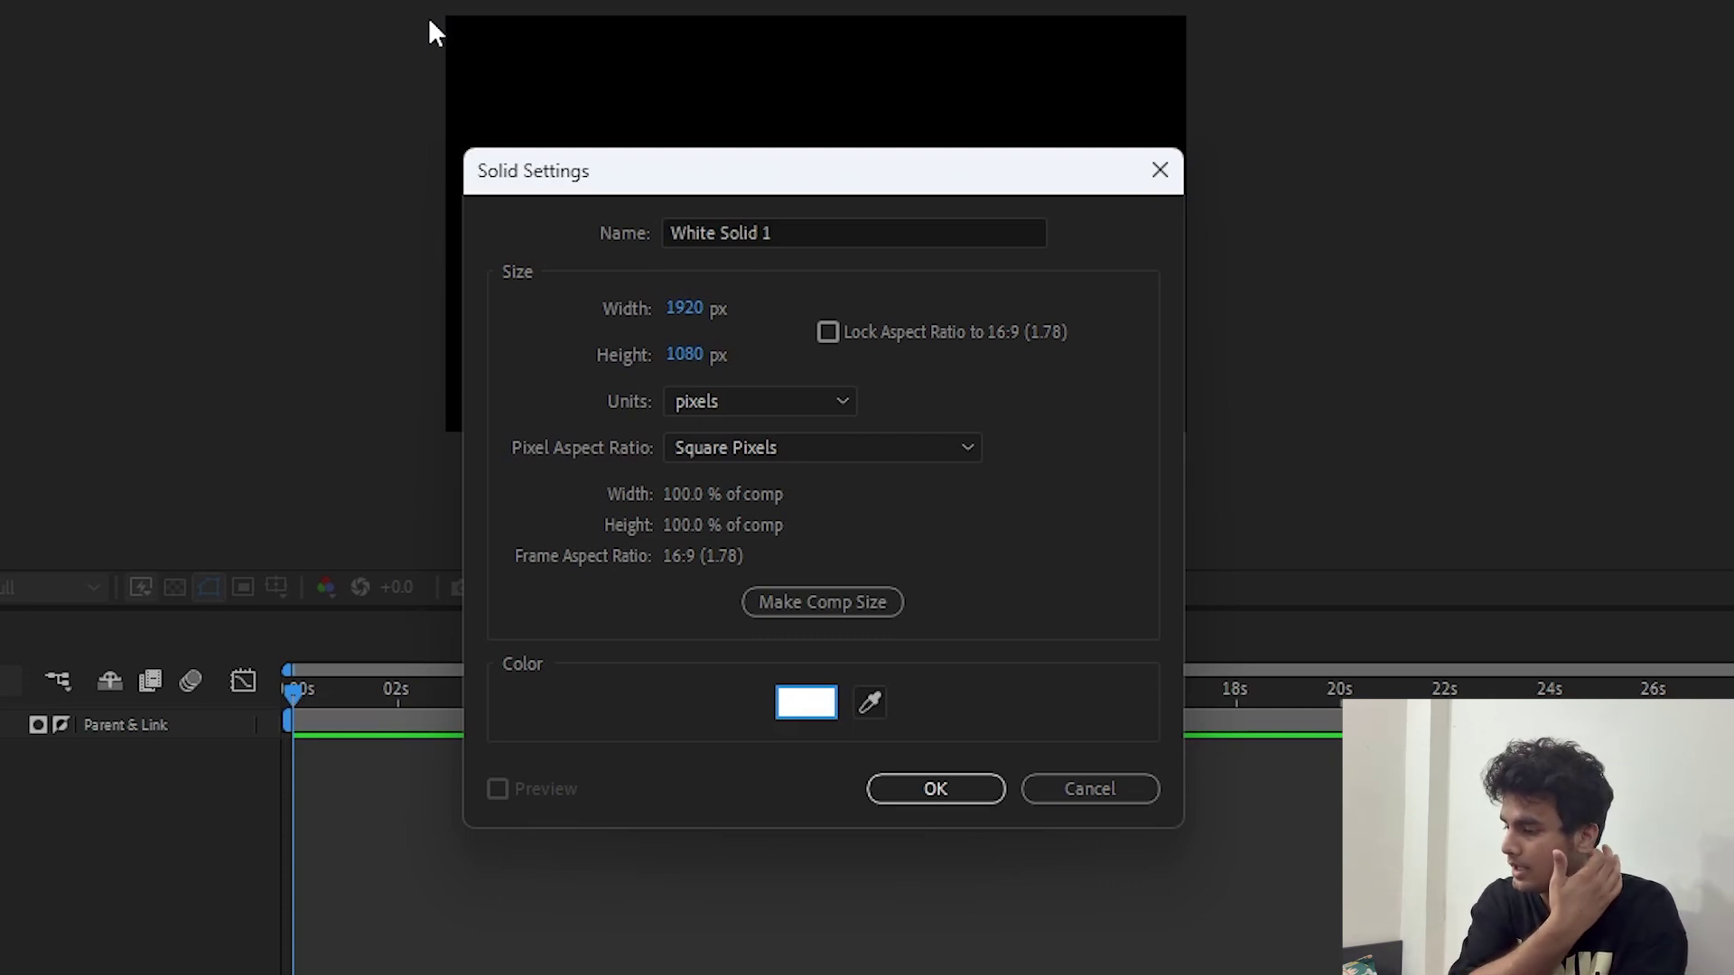
key("Return")
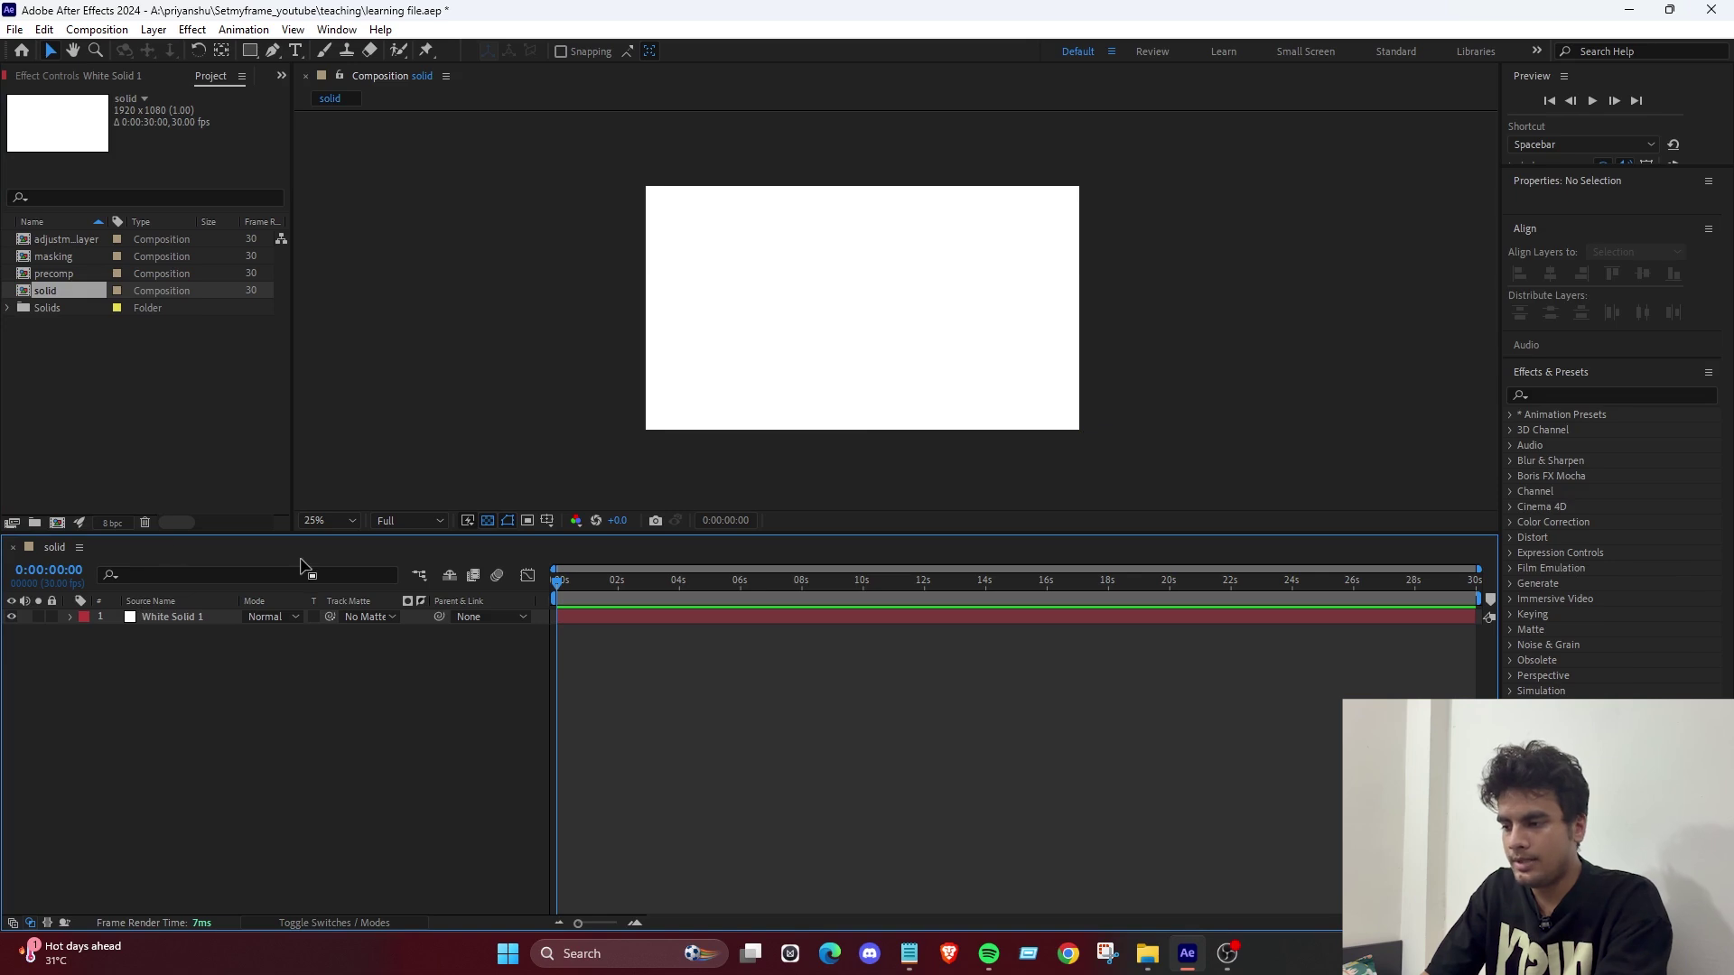
left_click(167, 623)
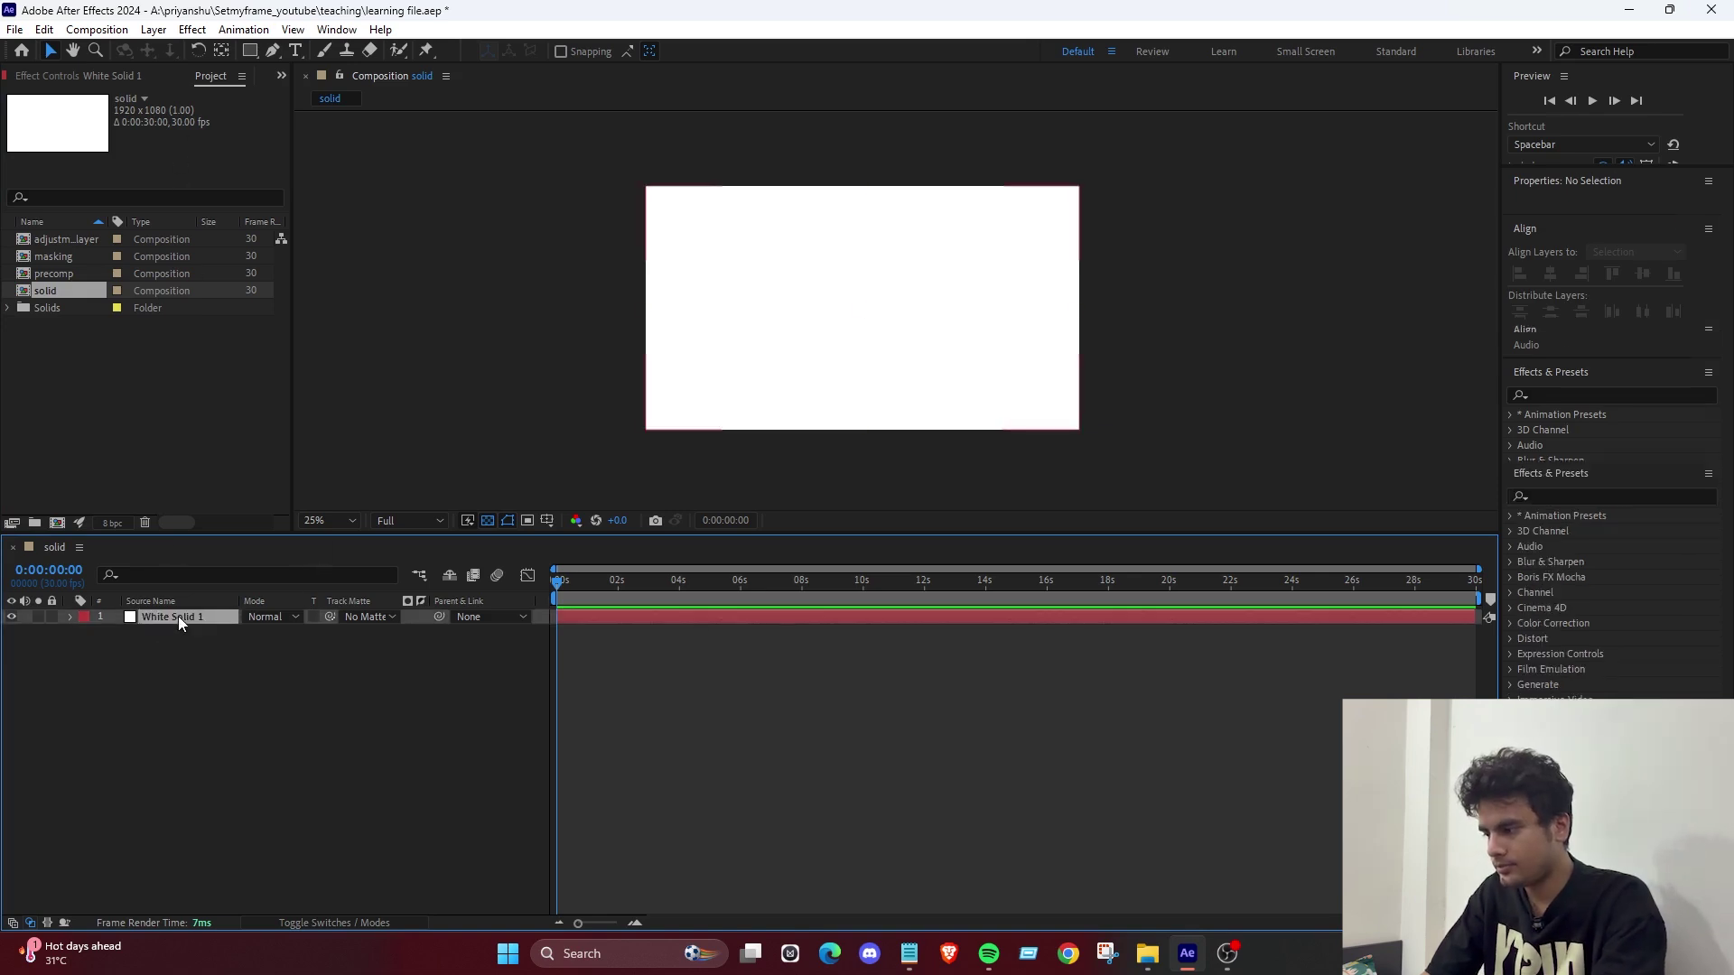
left_click(69, 617)
left_click(70, 617)
left_click(242, 735)
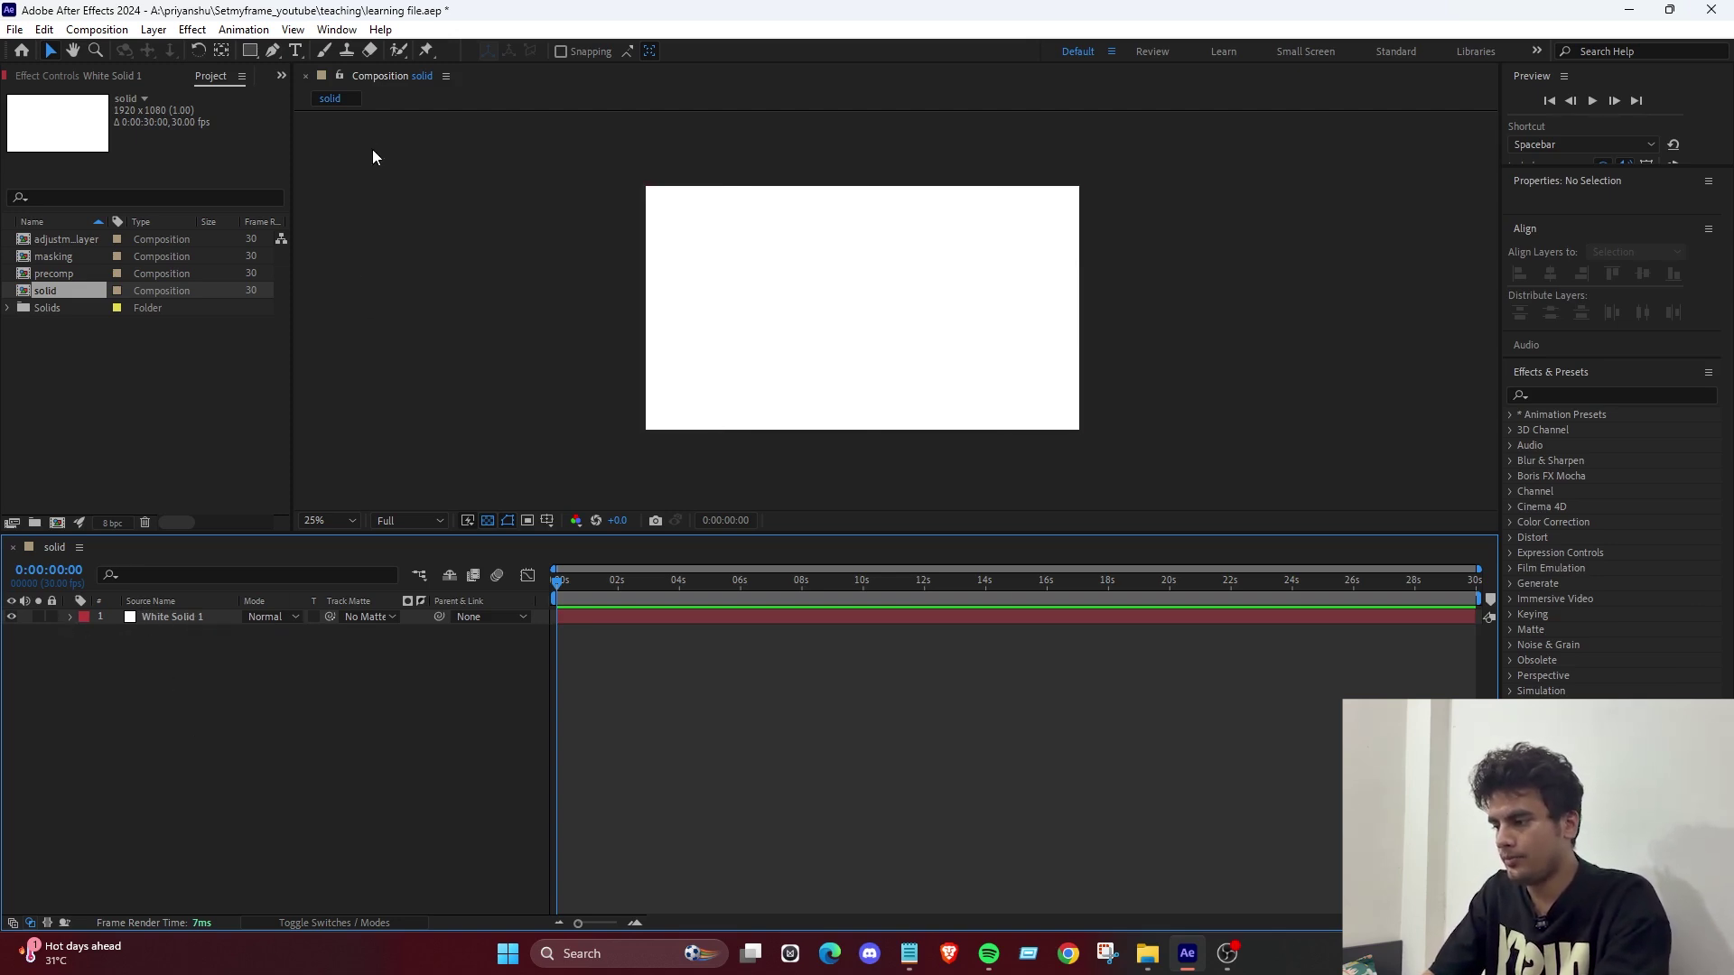
Draw a purple rectangle about 416 × 452 px in the composition's upper-left area and centre its anchor point.
left_click(249, 51)
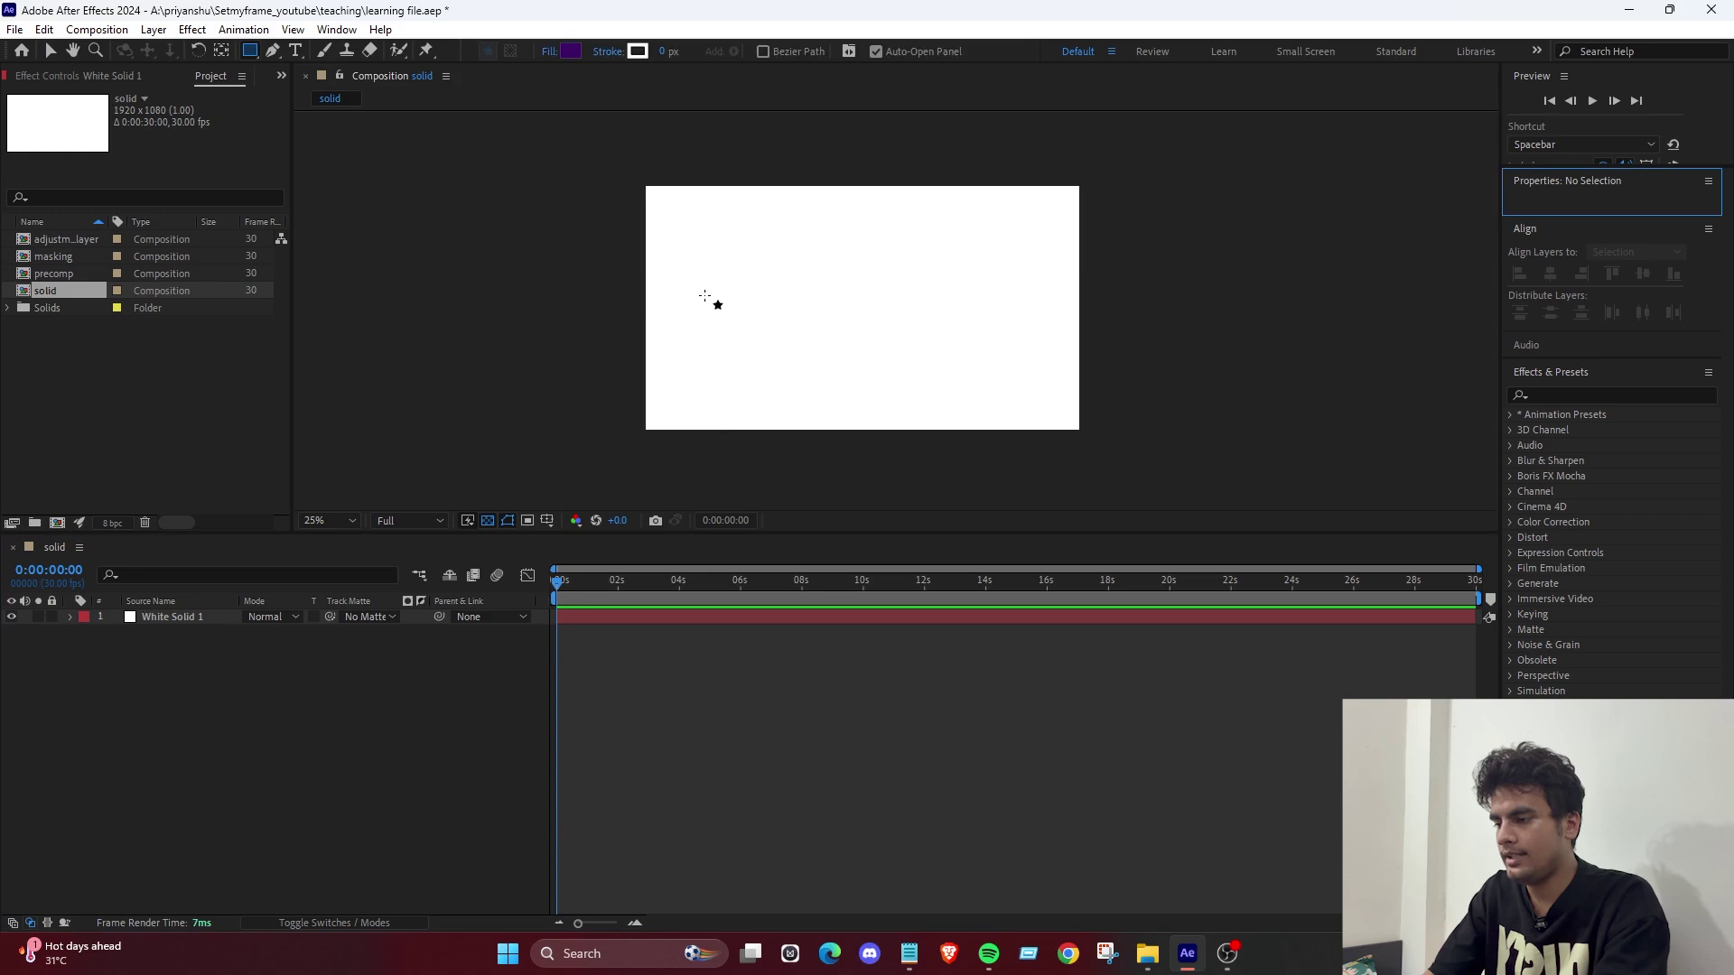
left_click_drag(678, 219, 772, 322)
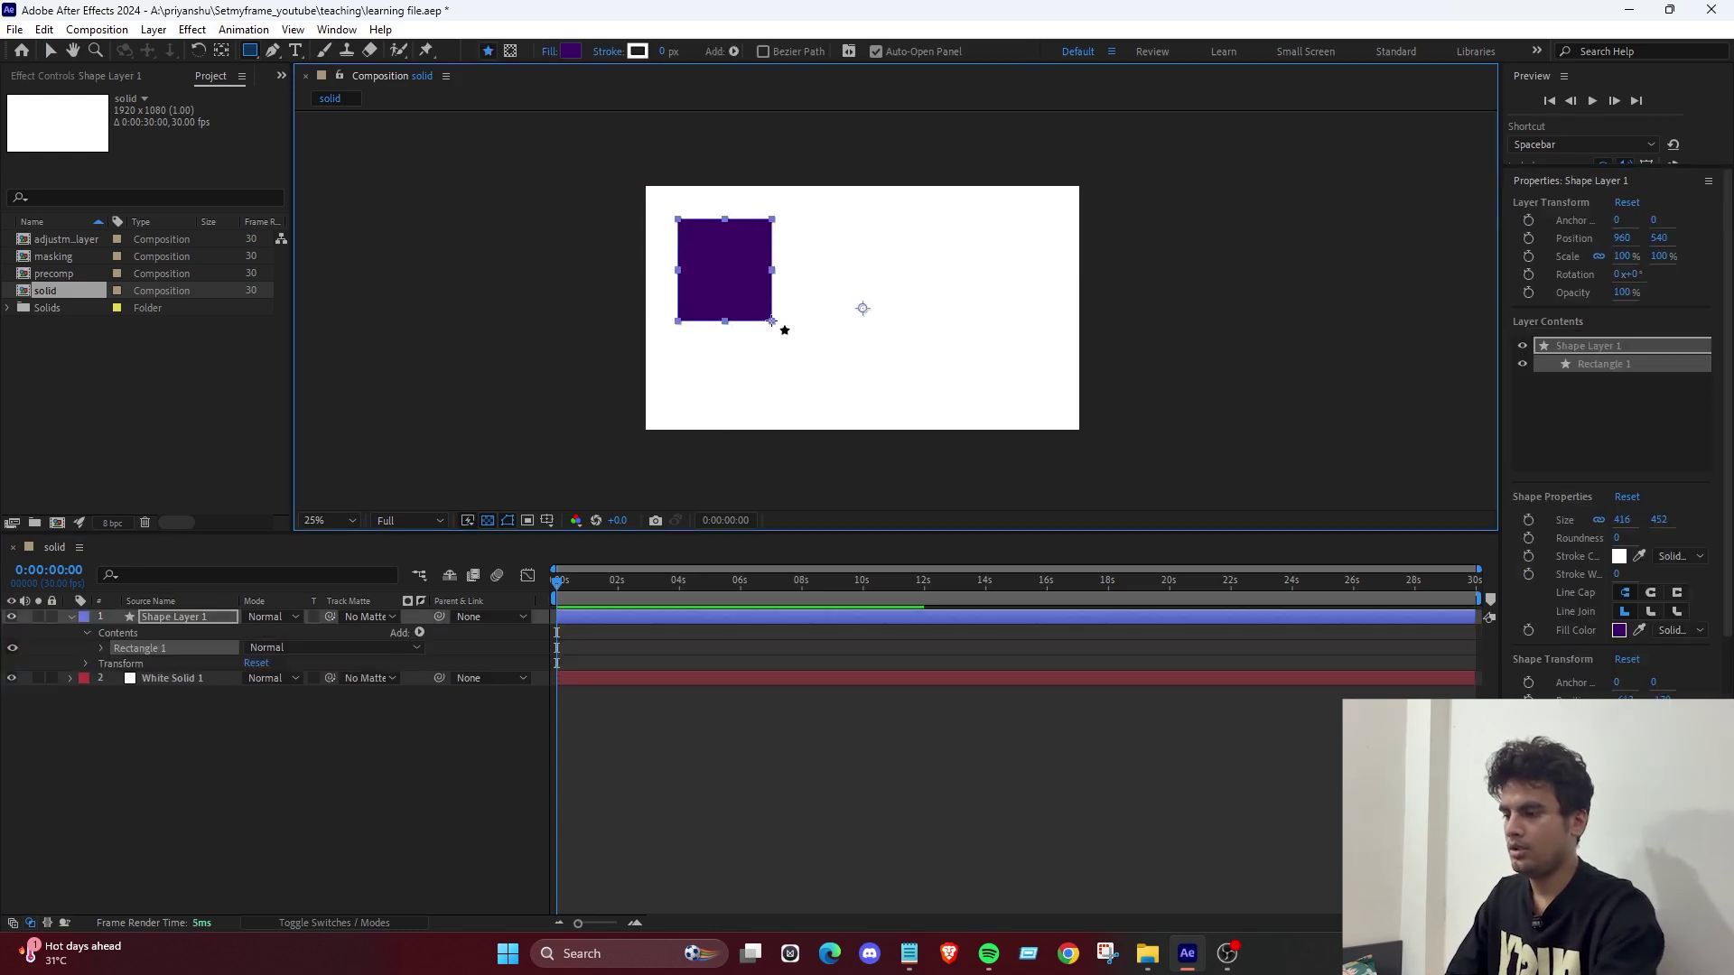
key("ctrl+alt+Home")
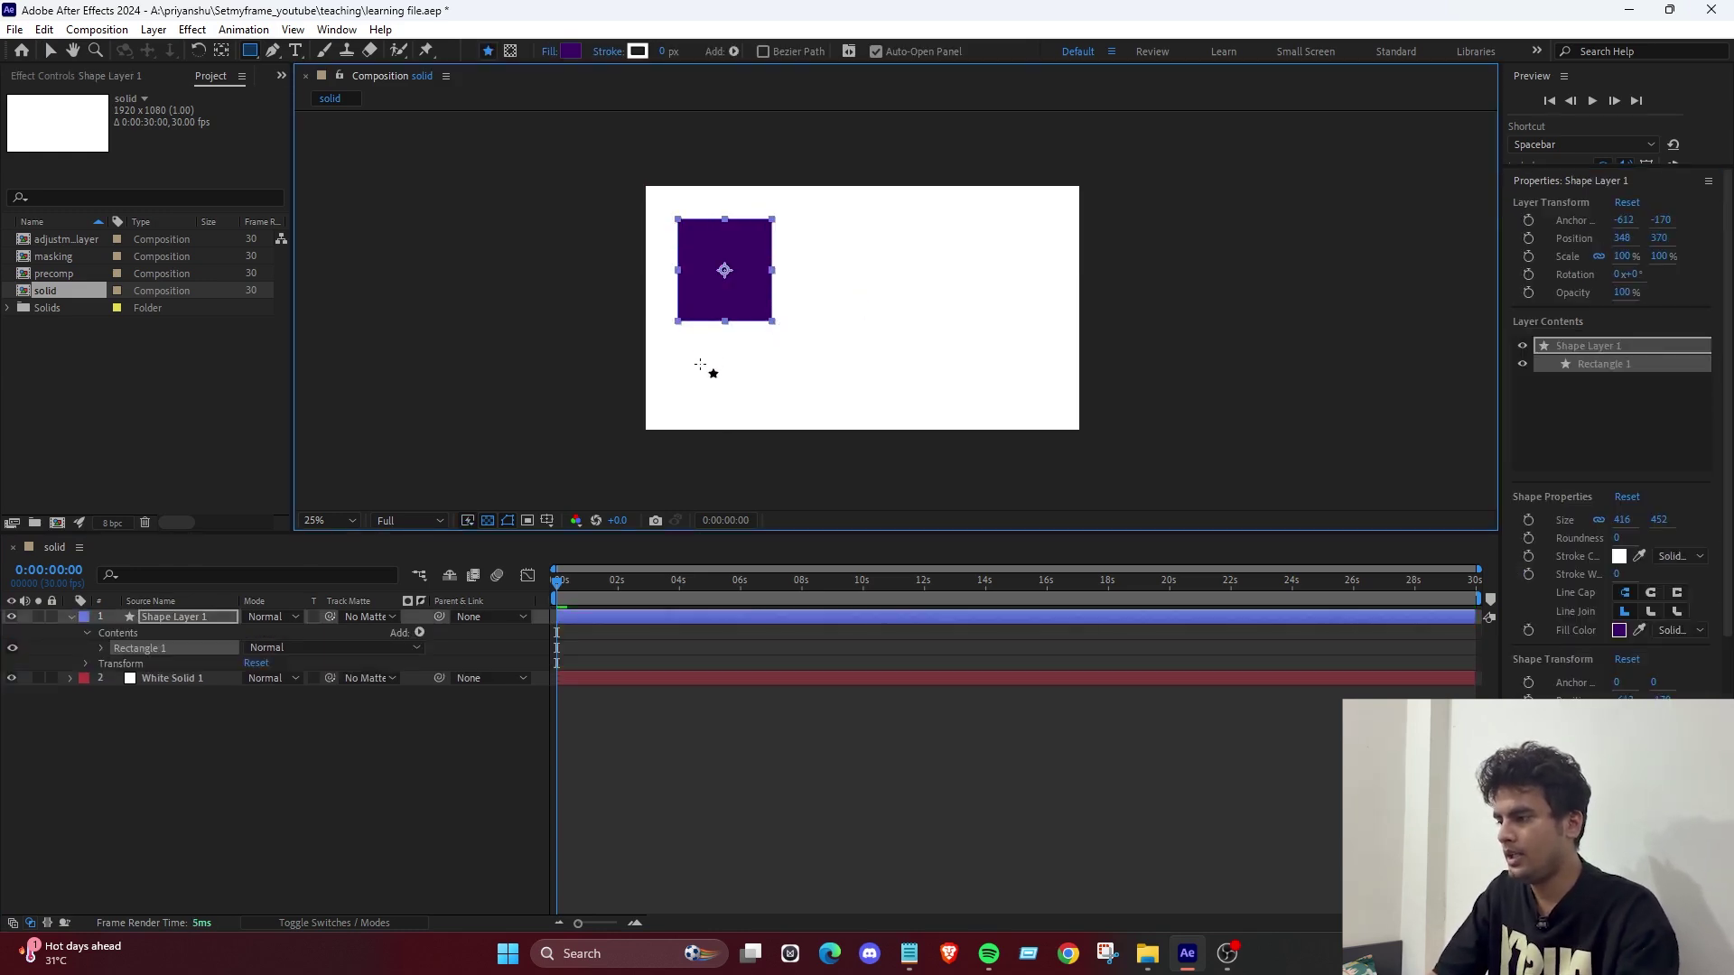
left_click(333, 789)
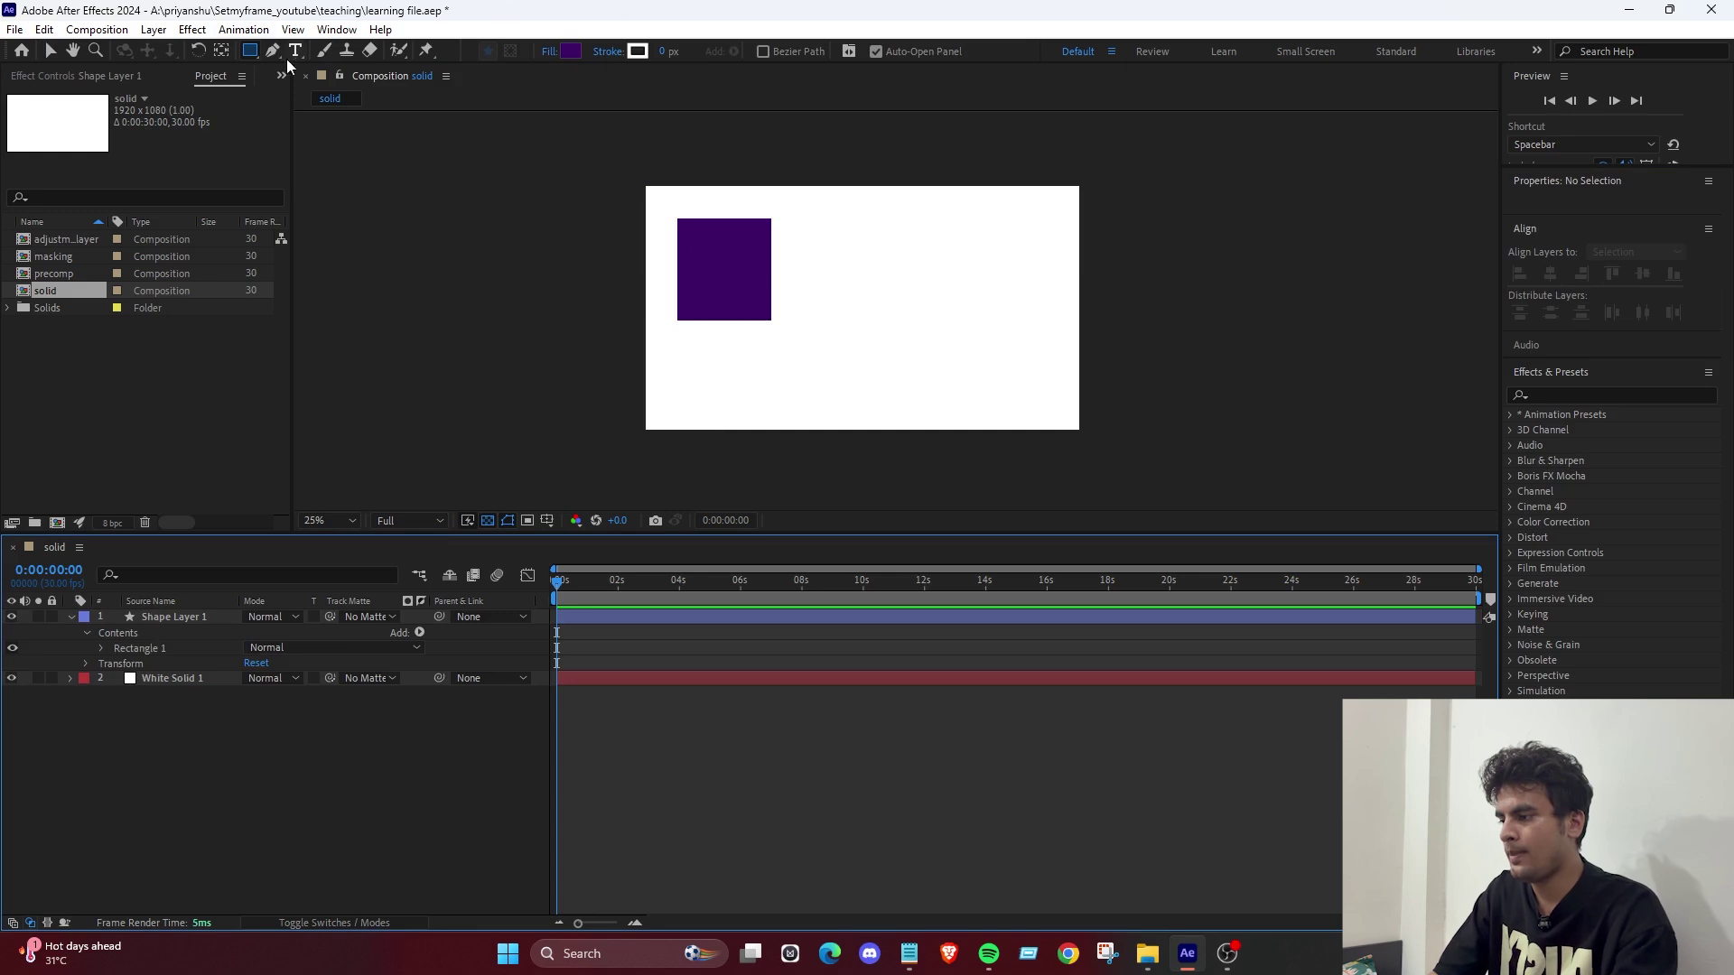
Draw a purple circle about 608 px in diameter in the composition's right half and centre its anchor point.
left_click_drag(250, 50, 308, 93)
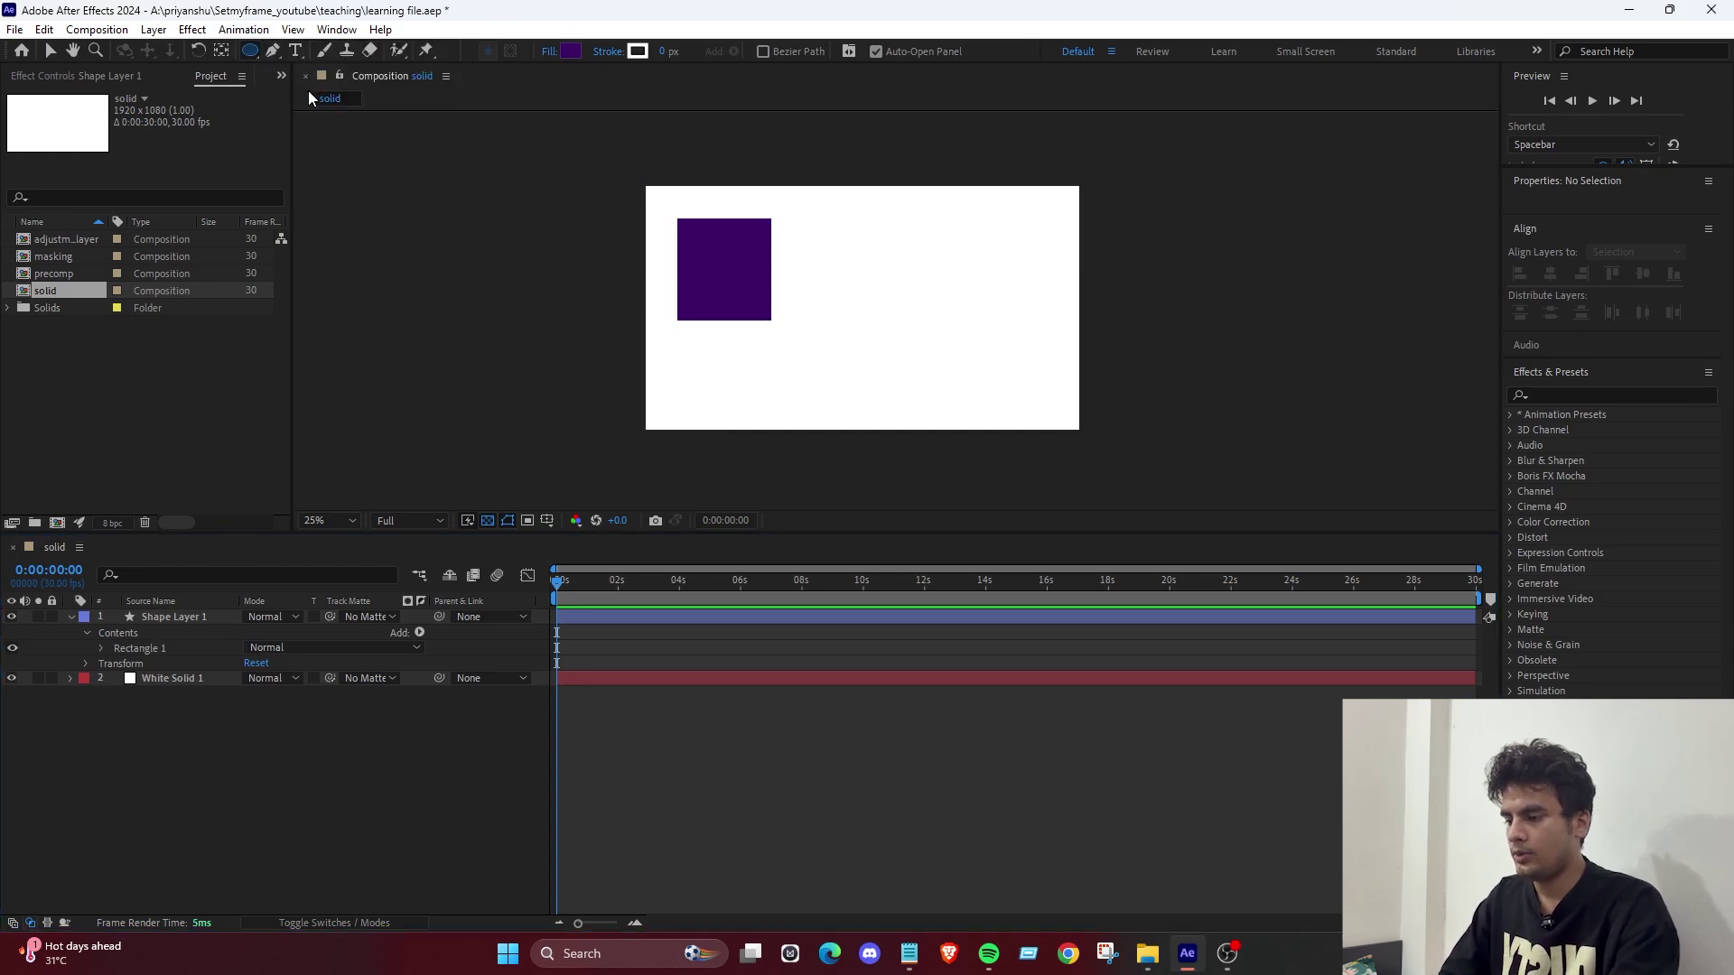
mouse_move(878, 237)
left_mouse_down()
mouse_move(1019, 378)
mouse_move(1015, 346)
left_mouse_up()
key("ctrl+alt+Home")
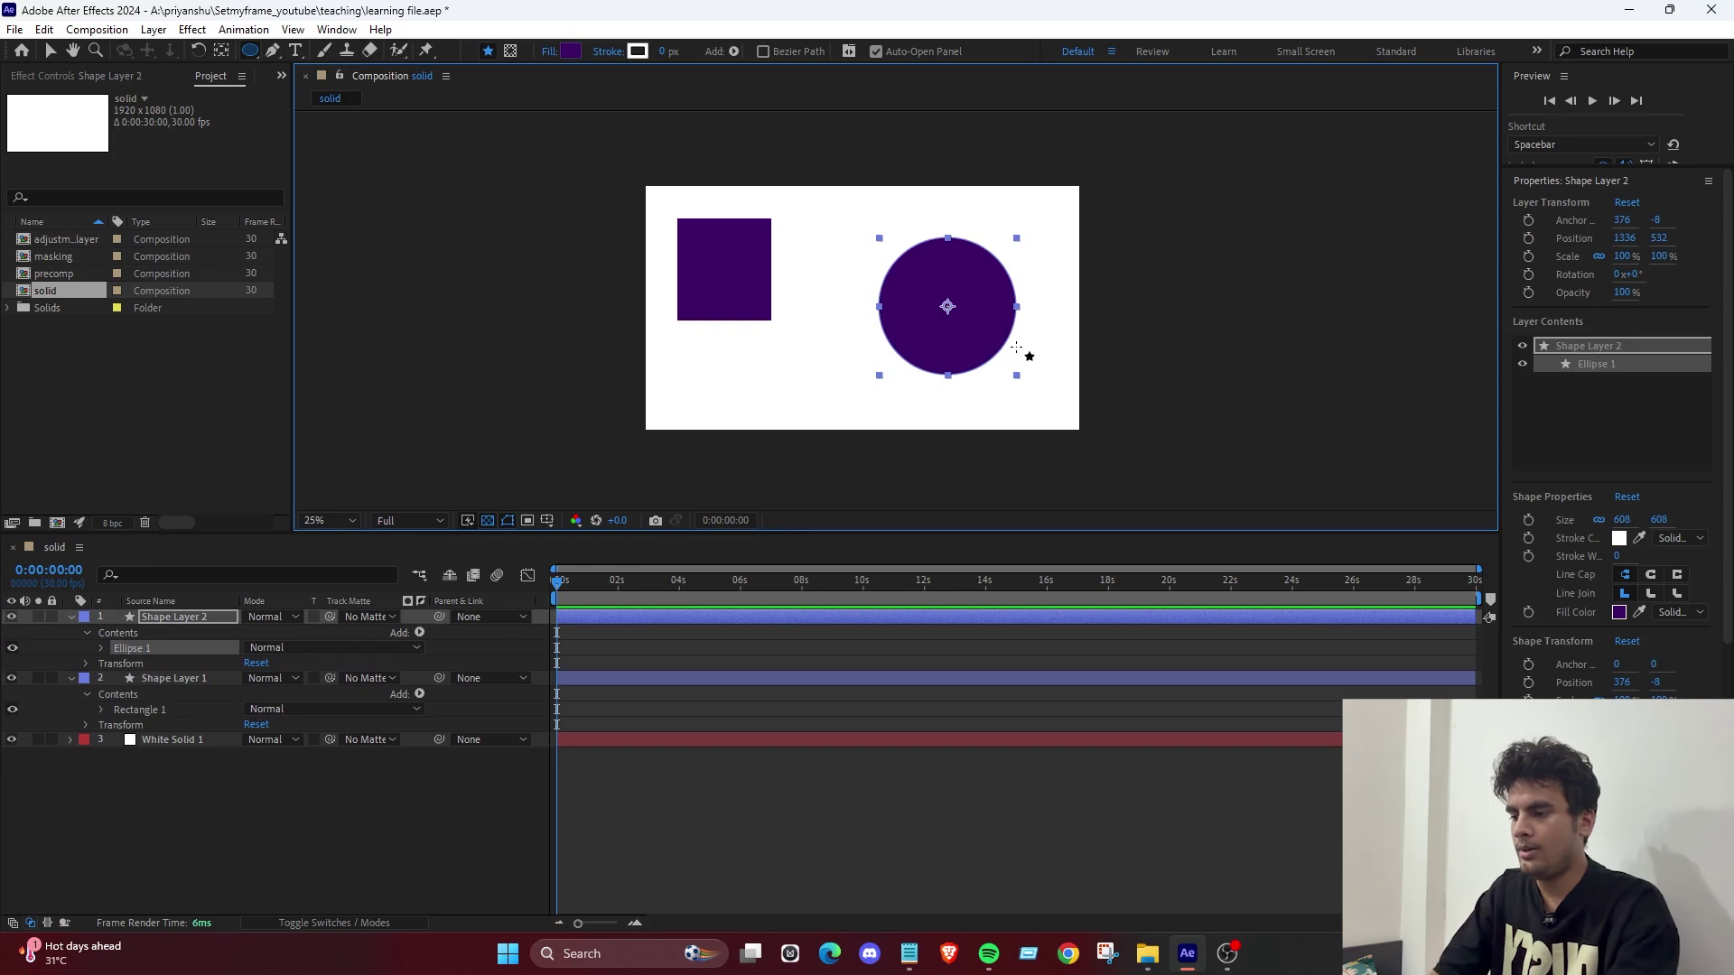
key("v")
left_click(812, 769)
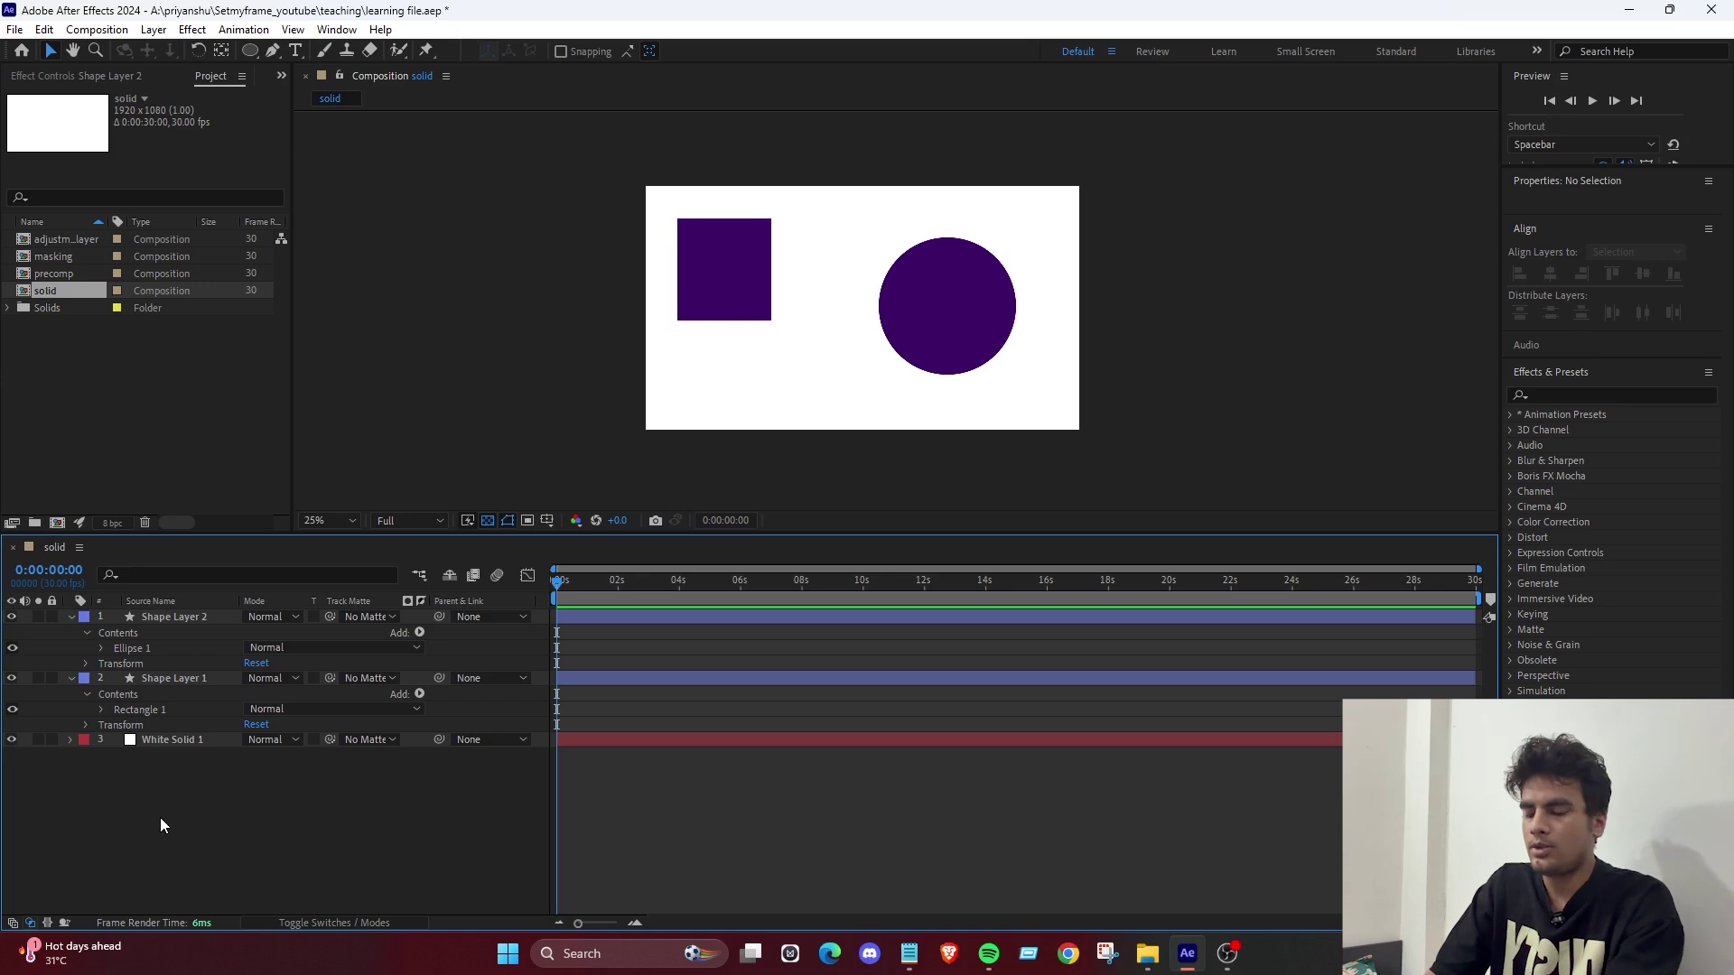
Collapse the expanded properties of Shape Layer 2 and Shape Layer 1.
left_click(177, 739)
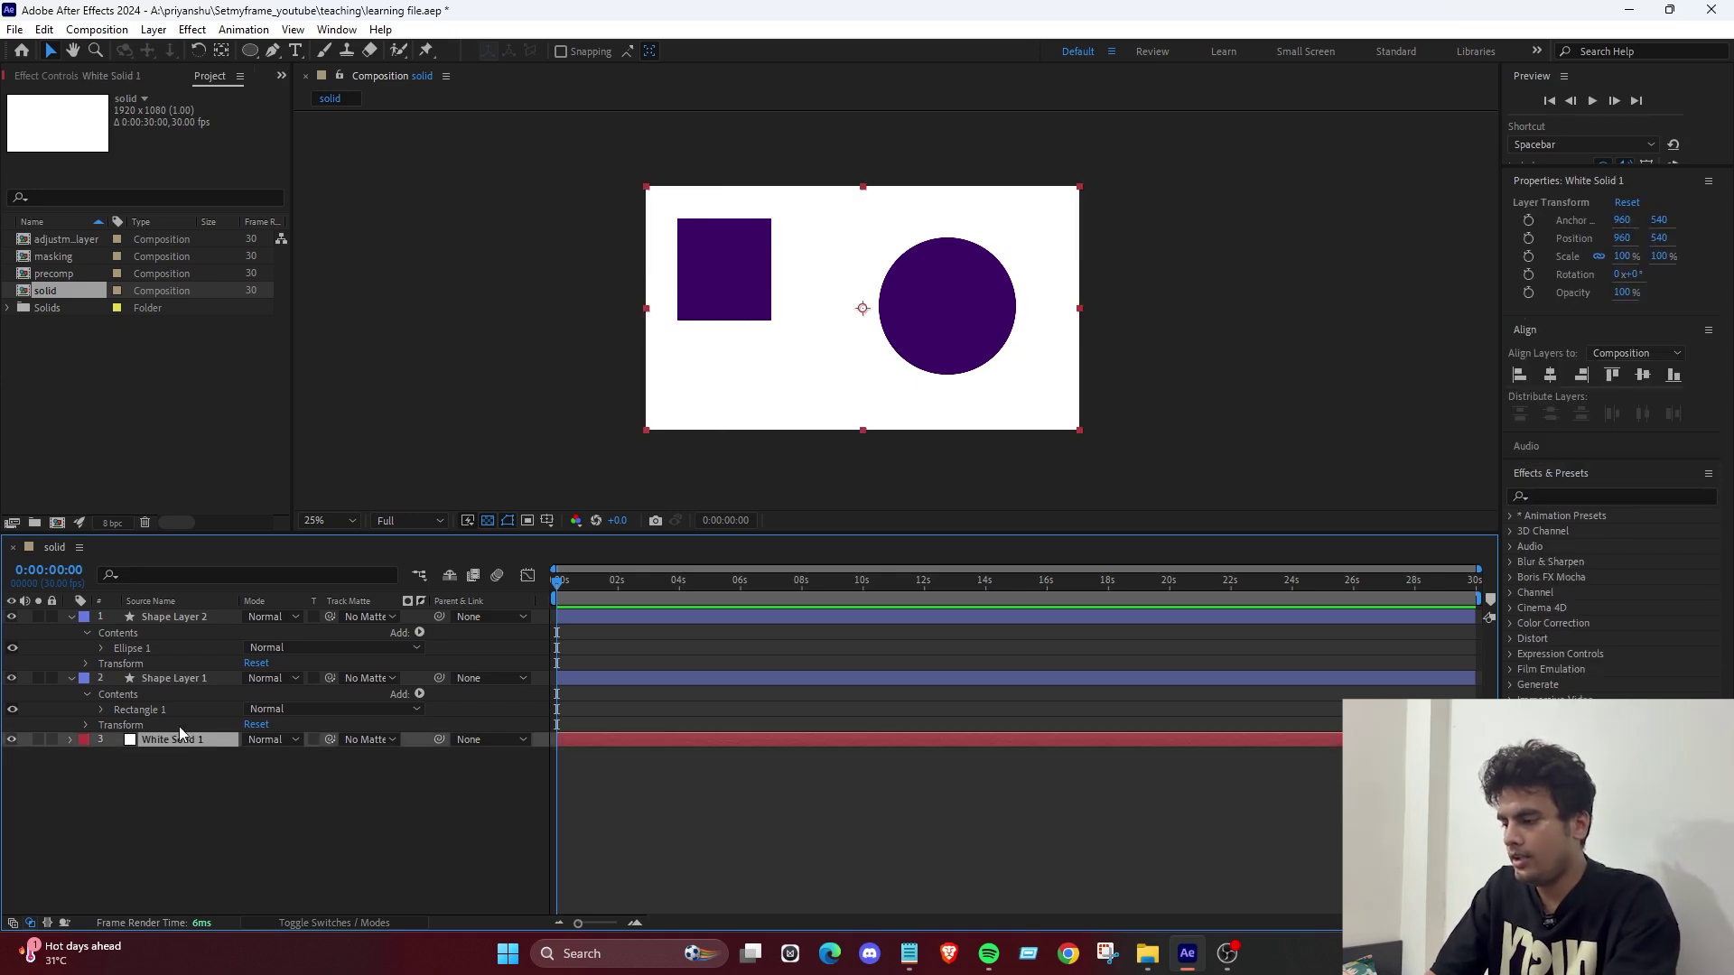
left_click(177, 680)
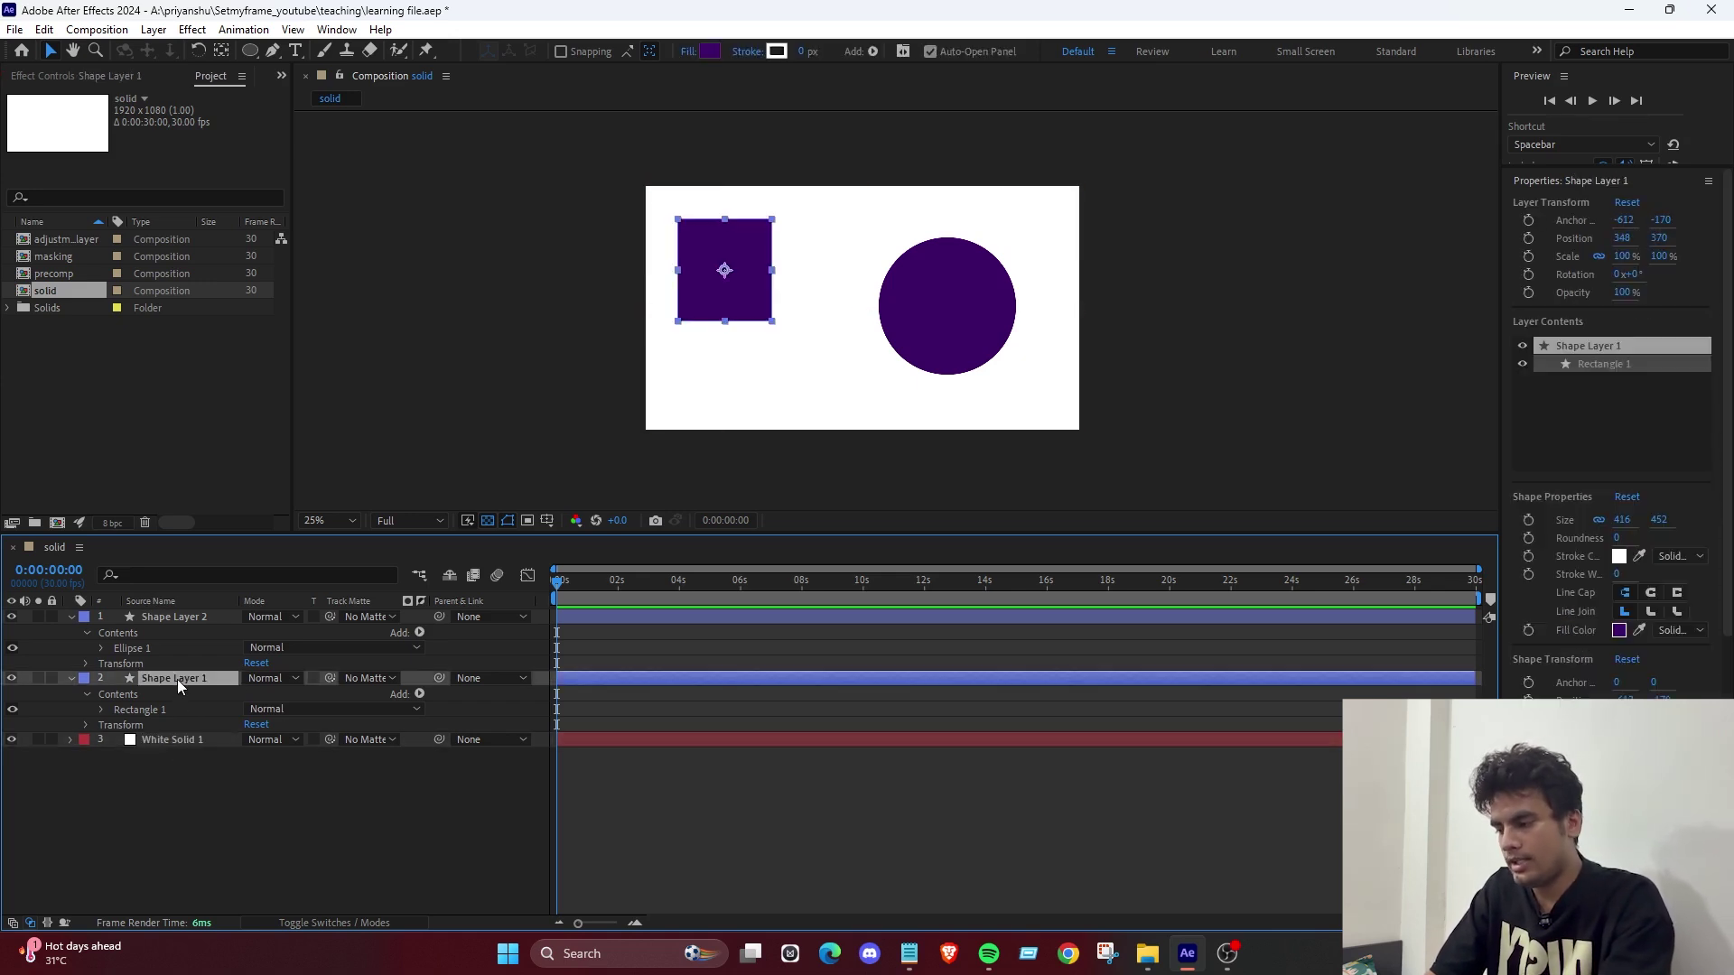
left_click(177, 616)
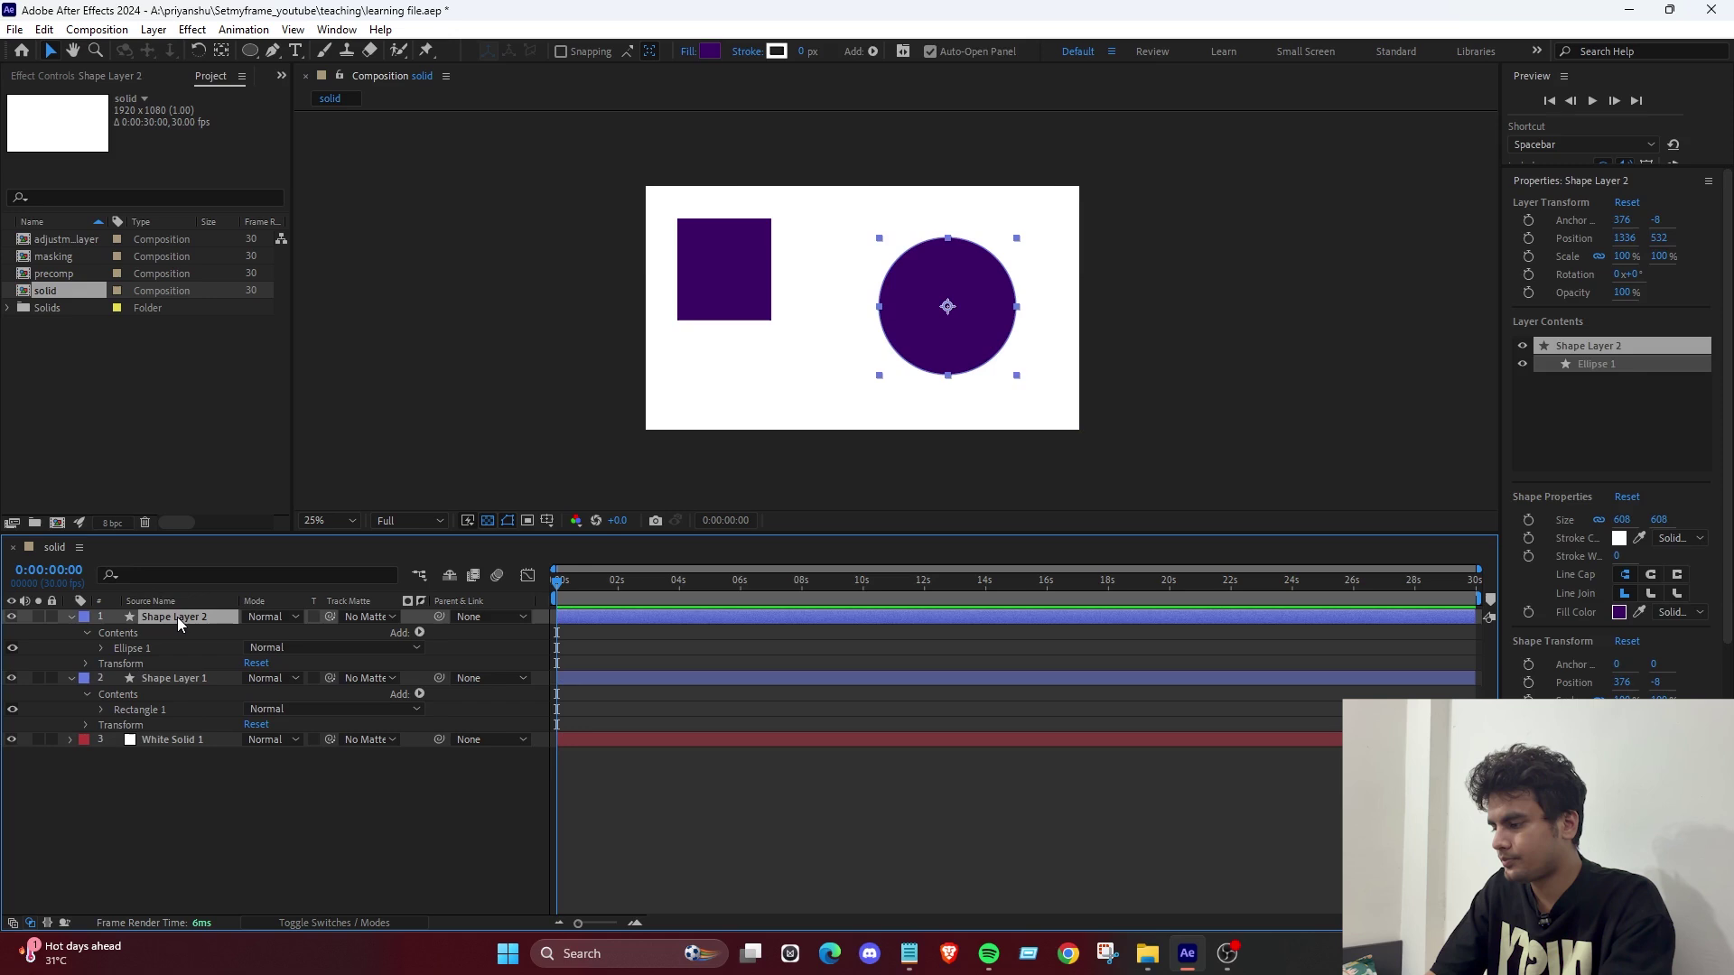
left_click(278, 779)
left_click(71, 615)
left_click(72, 632)
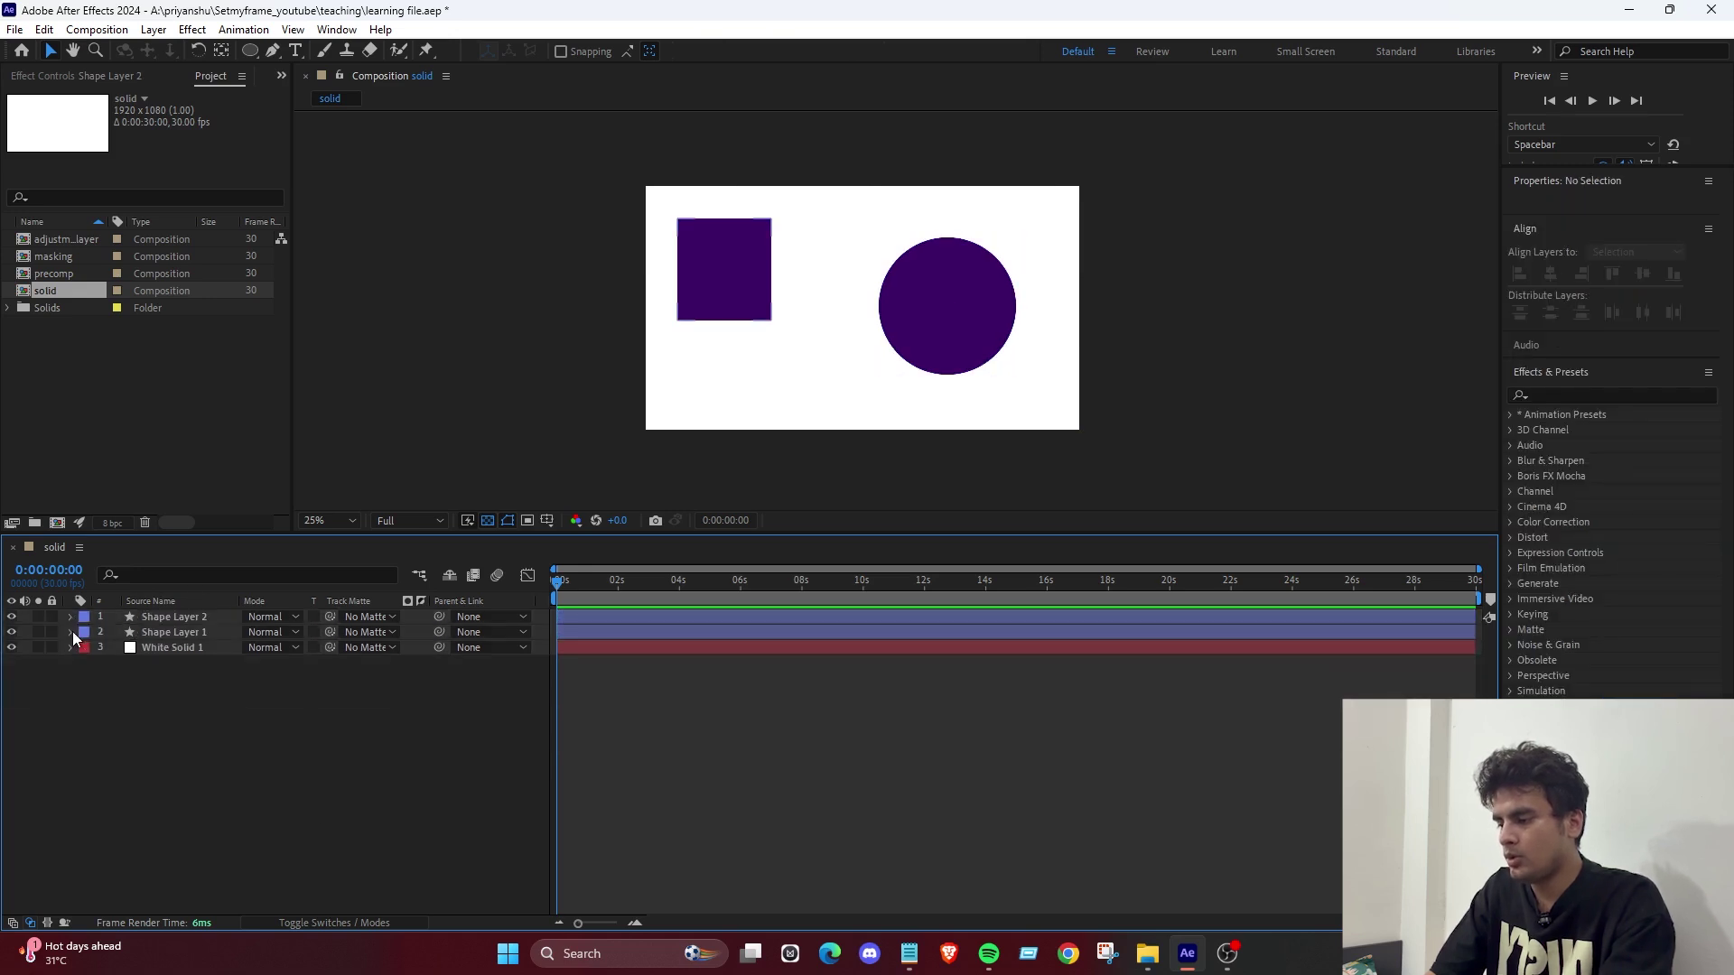
Pre-compose both shape layers and the white solid as Pre-comp 1, moving all attributes into the new composition.
key("ctrl+a")
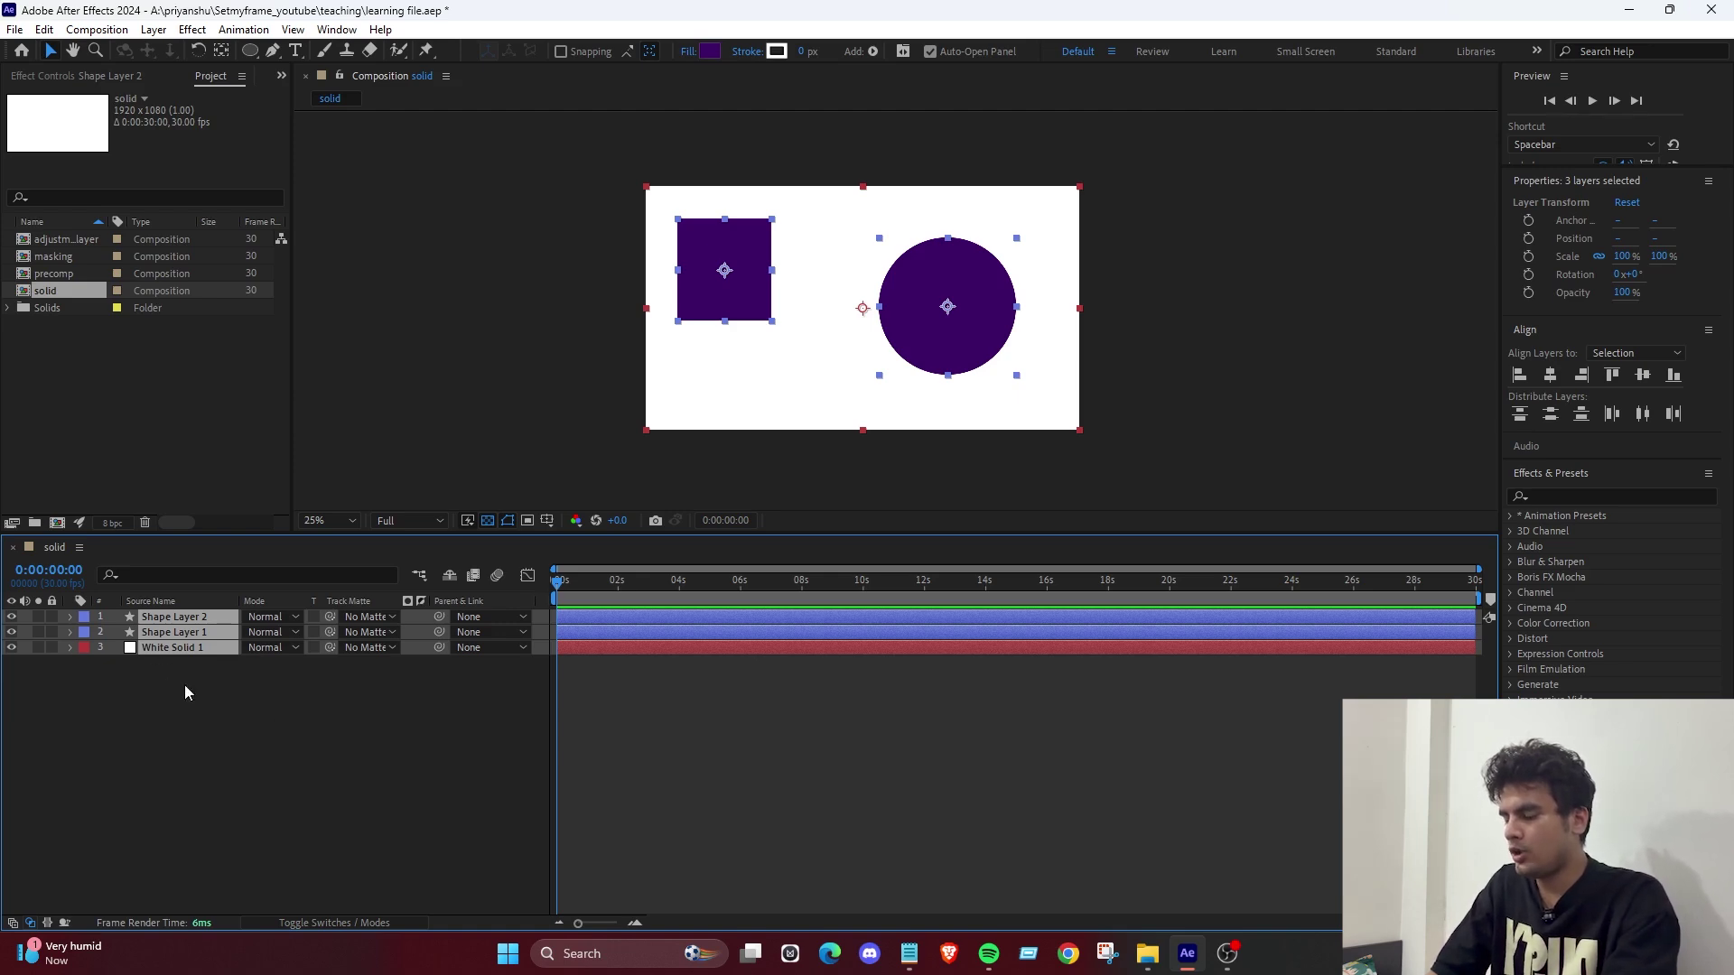
left_click_drag(182, 697, 187, 600)
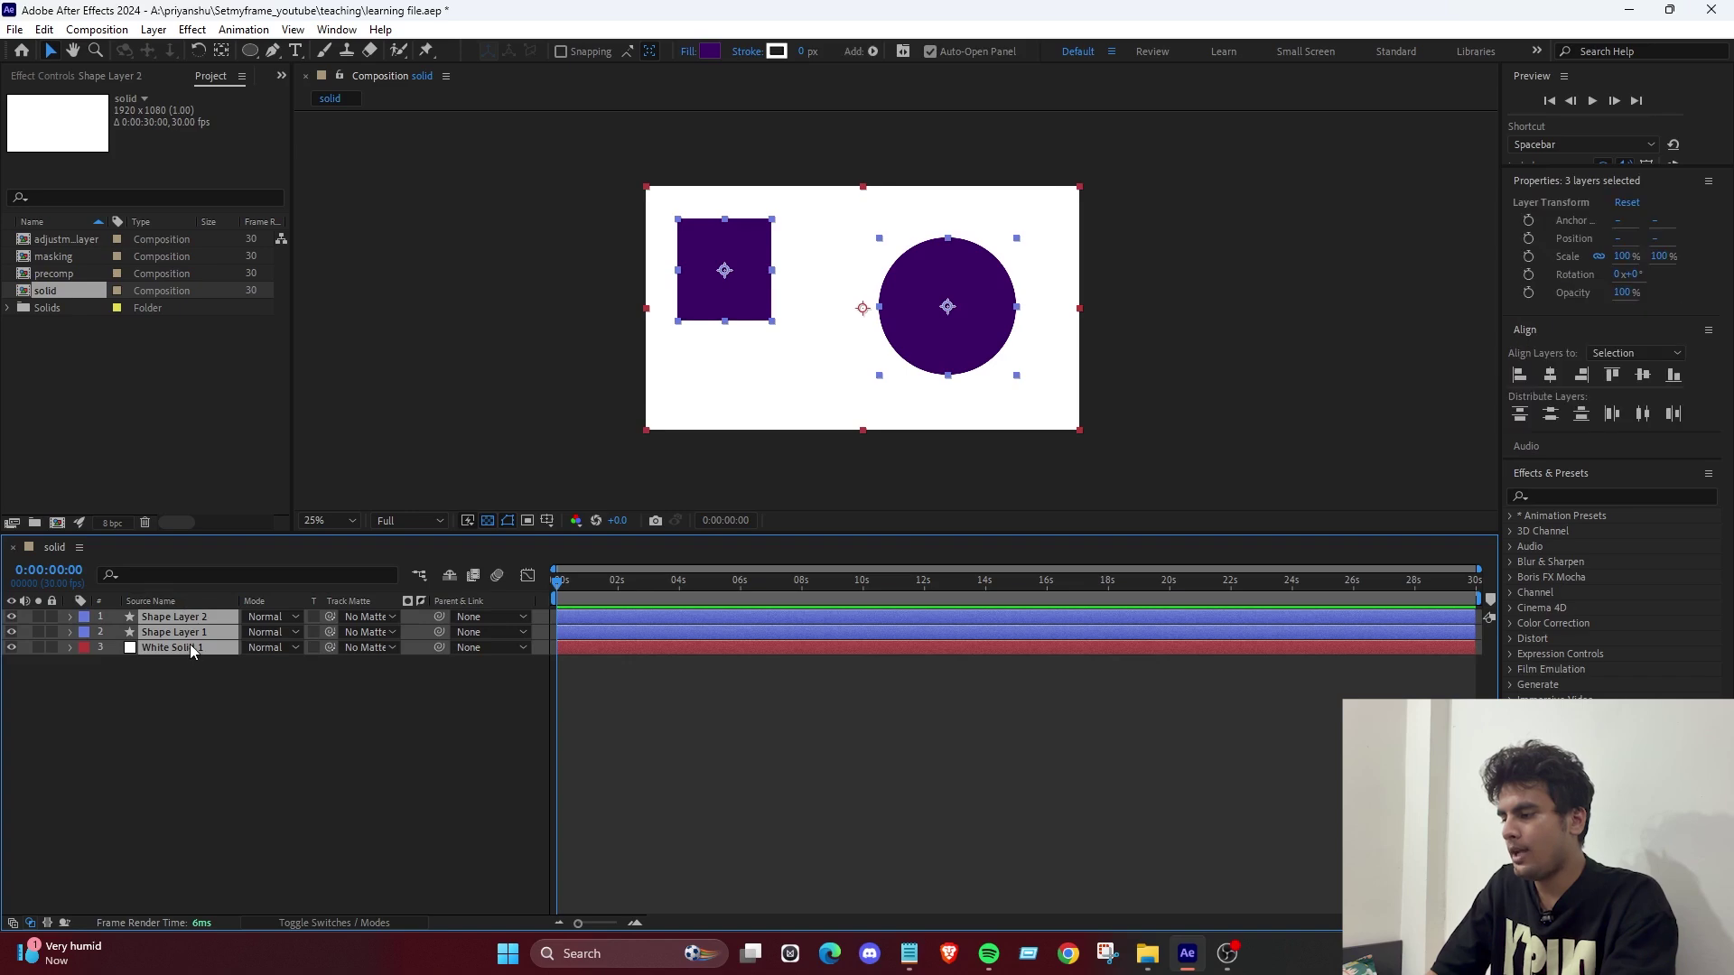
right_click(191, 645)
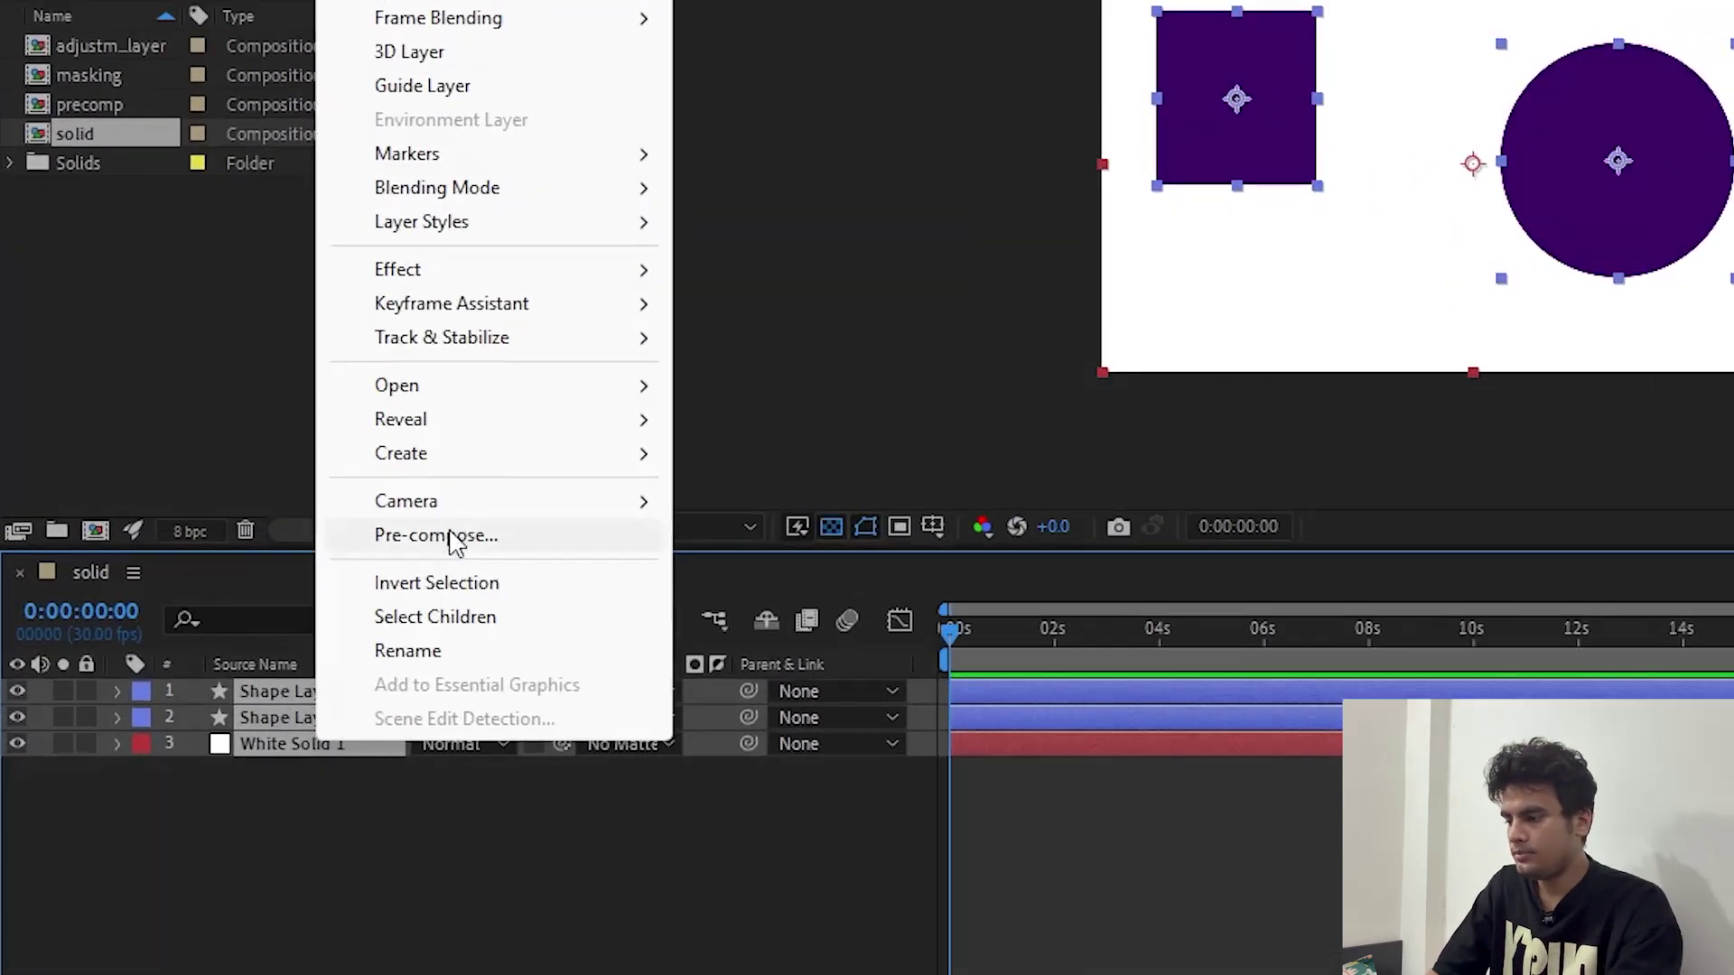
left_click(454, 533)
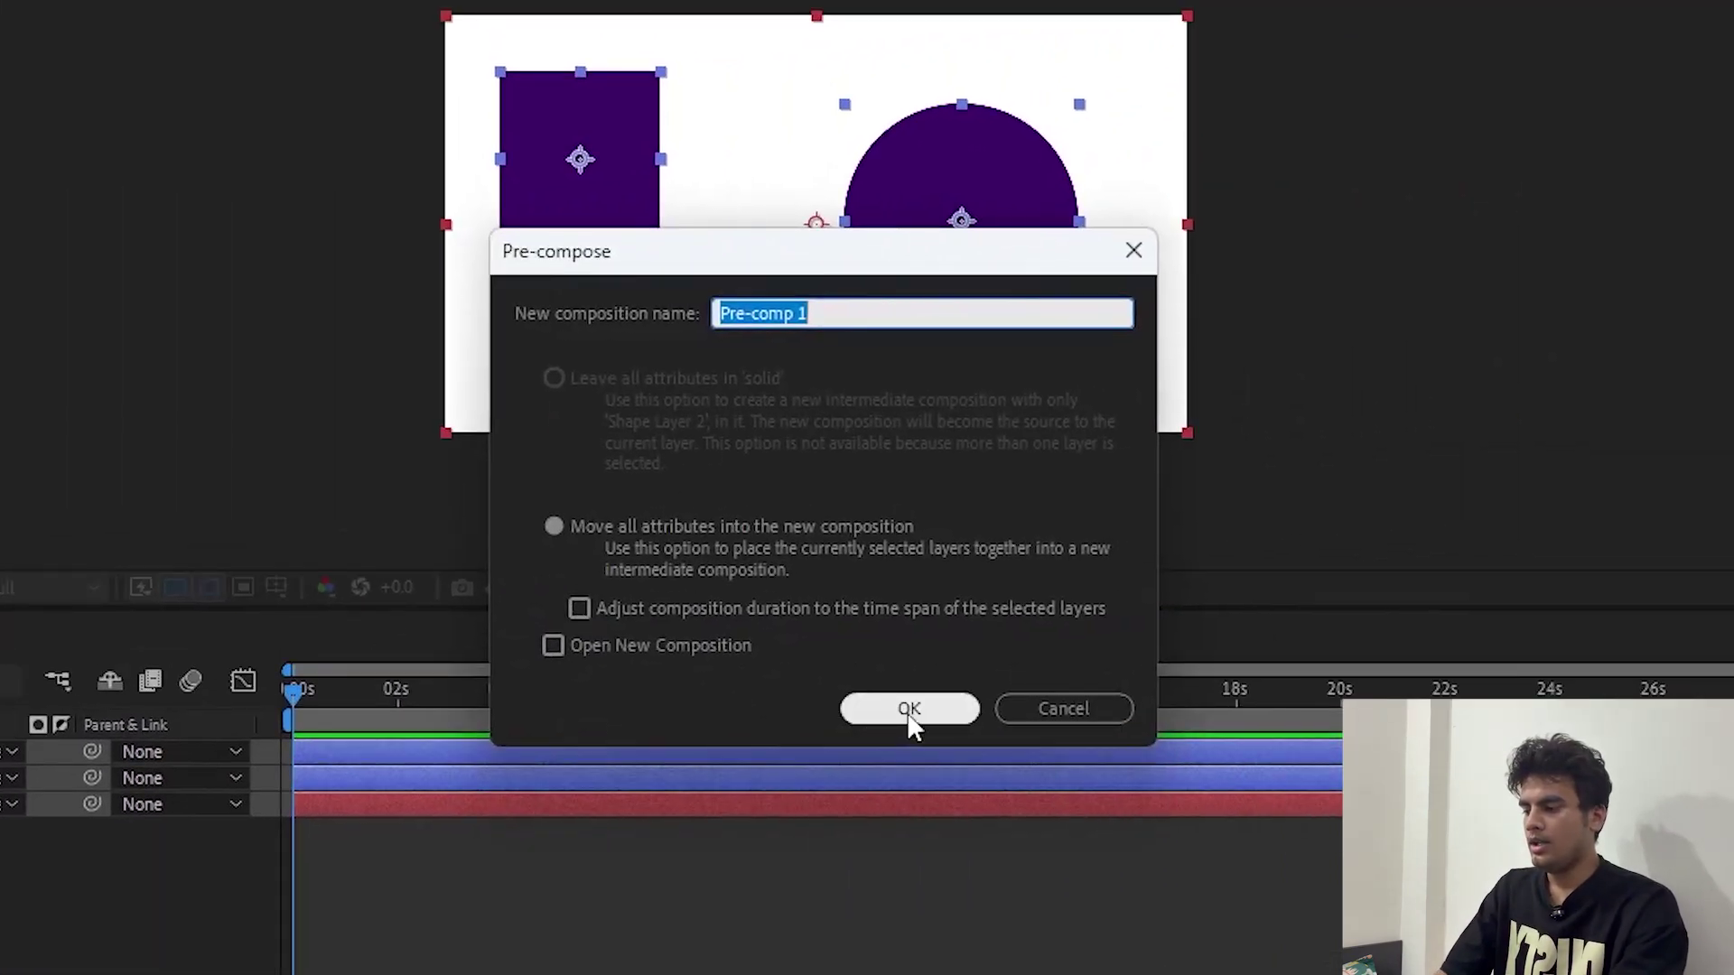
left_click(906, 709)
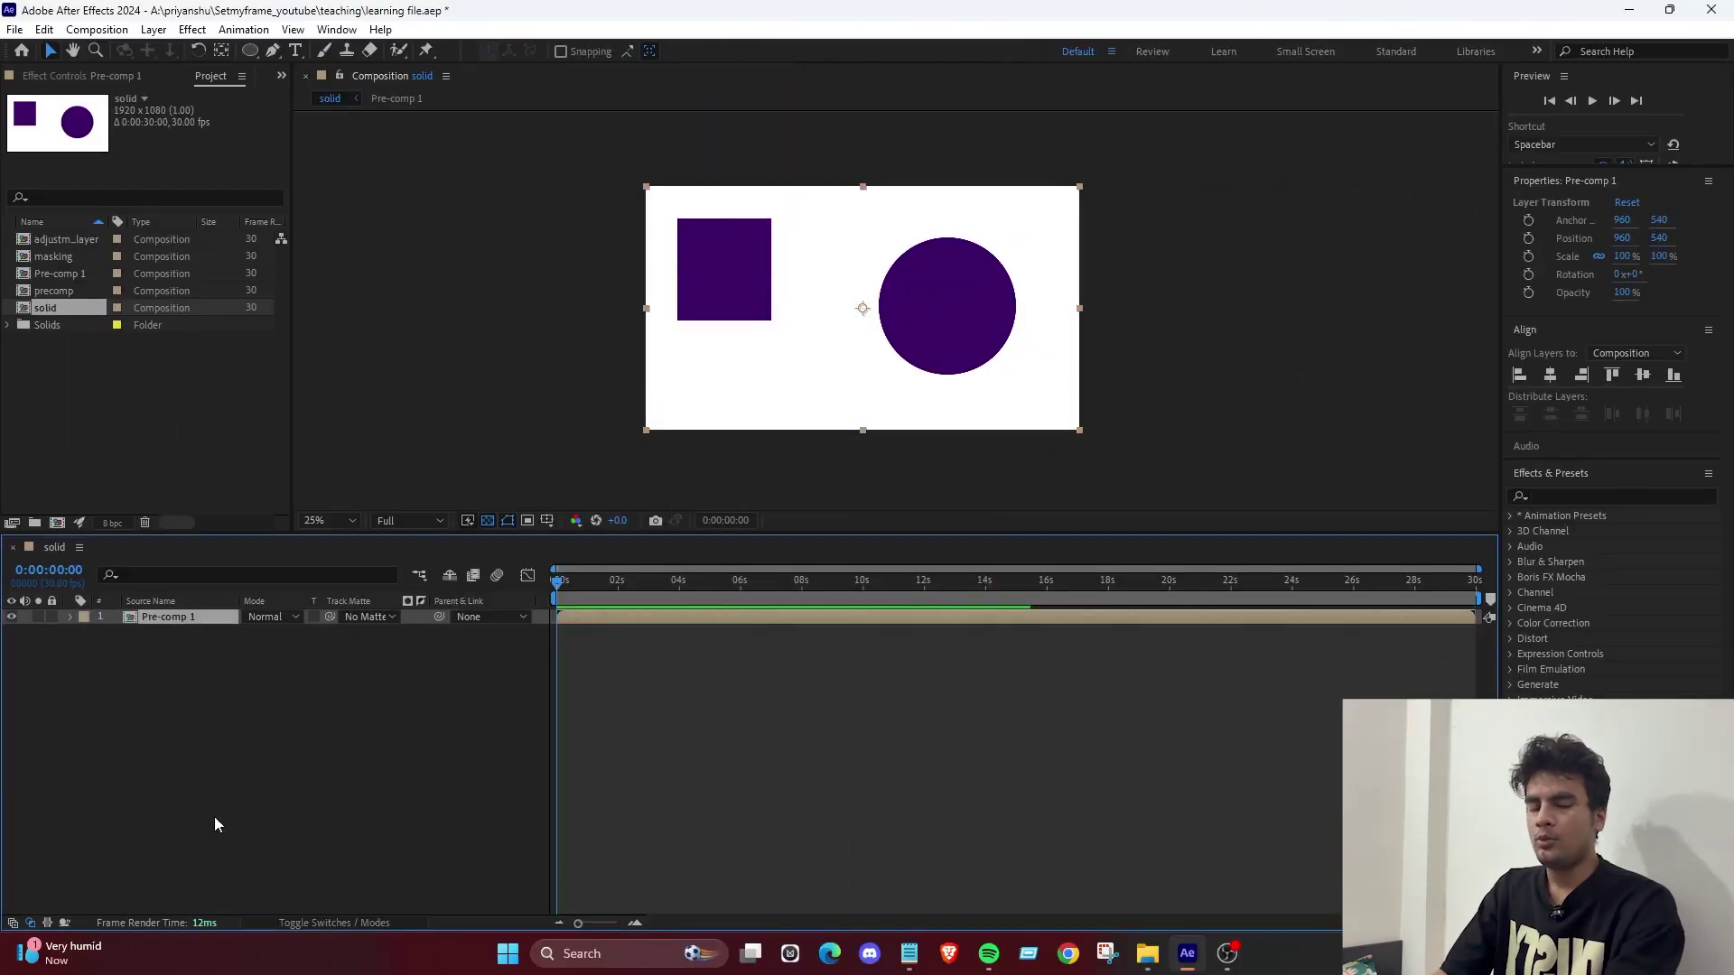
Open the Pre-comp 1 composition from its layer in the solid composition.
left_click(214, 816)
left_click(175, 614)
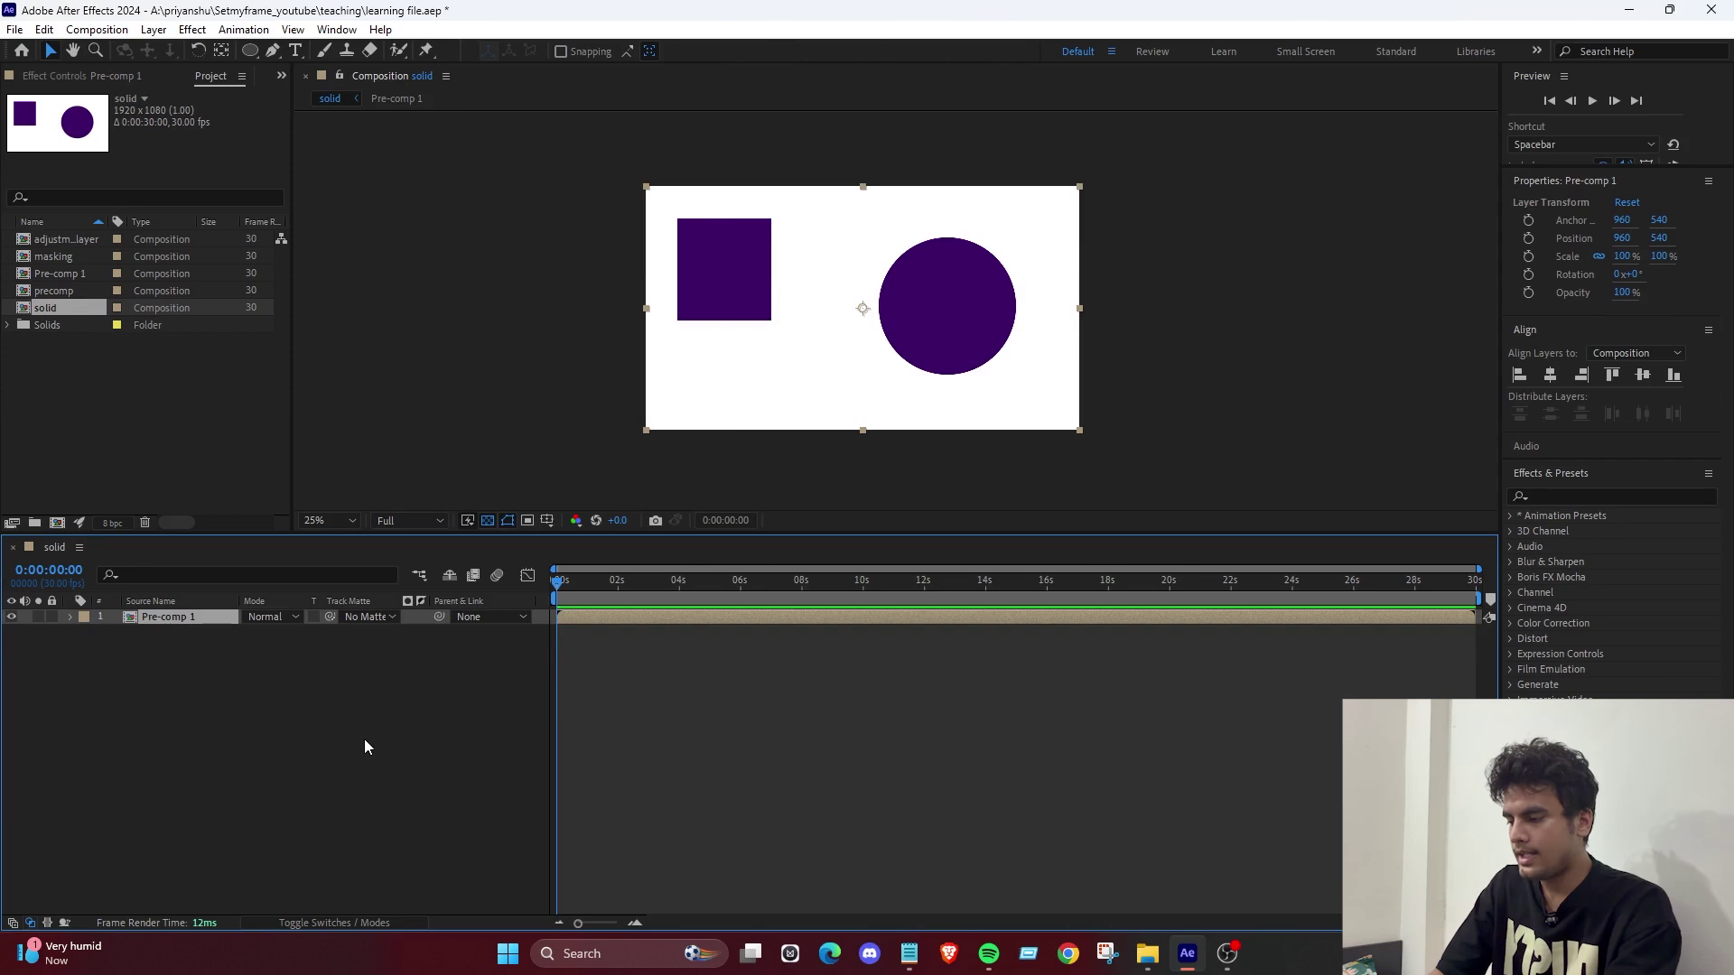
double_click(184, 616)
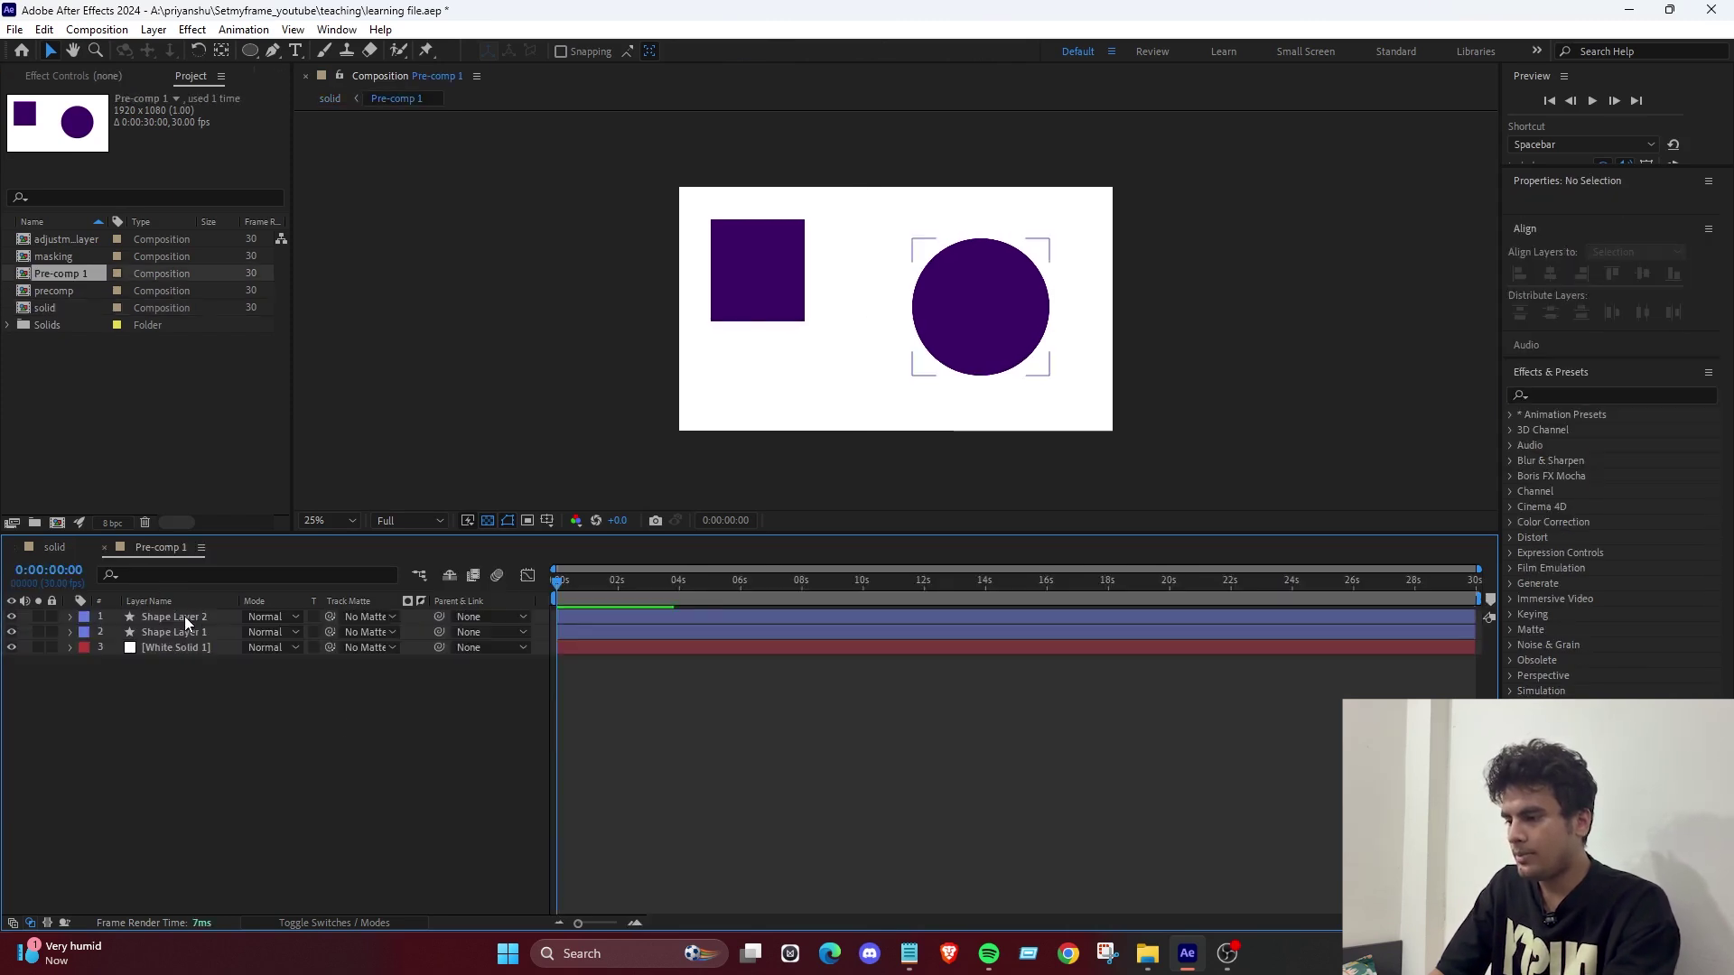
left_click(295, 767)
Change the circle's fill colour on Shape Layer 2 to pinkish red (FF2750).
left_click(141, 617)
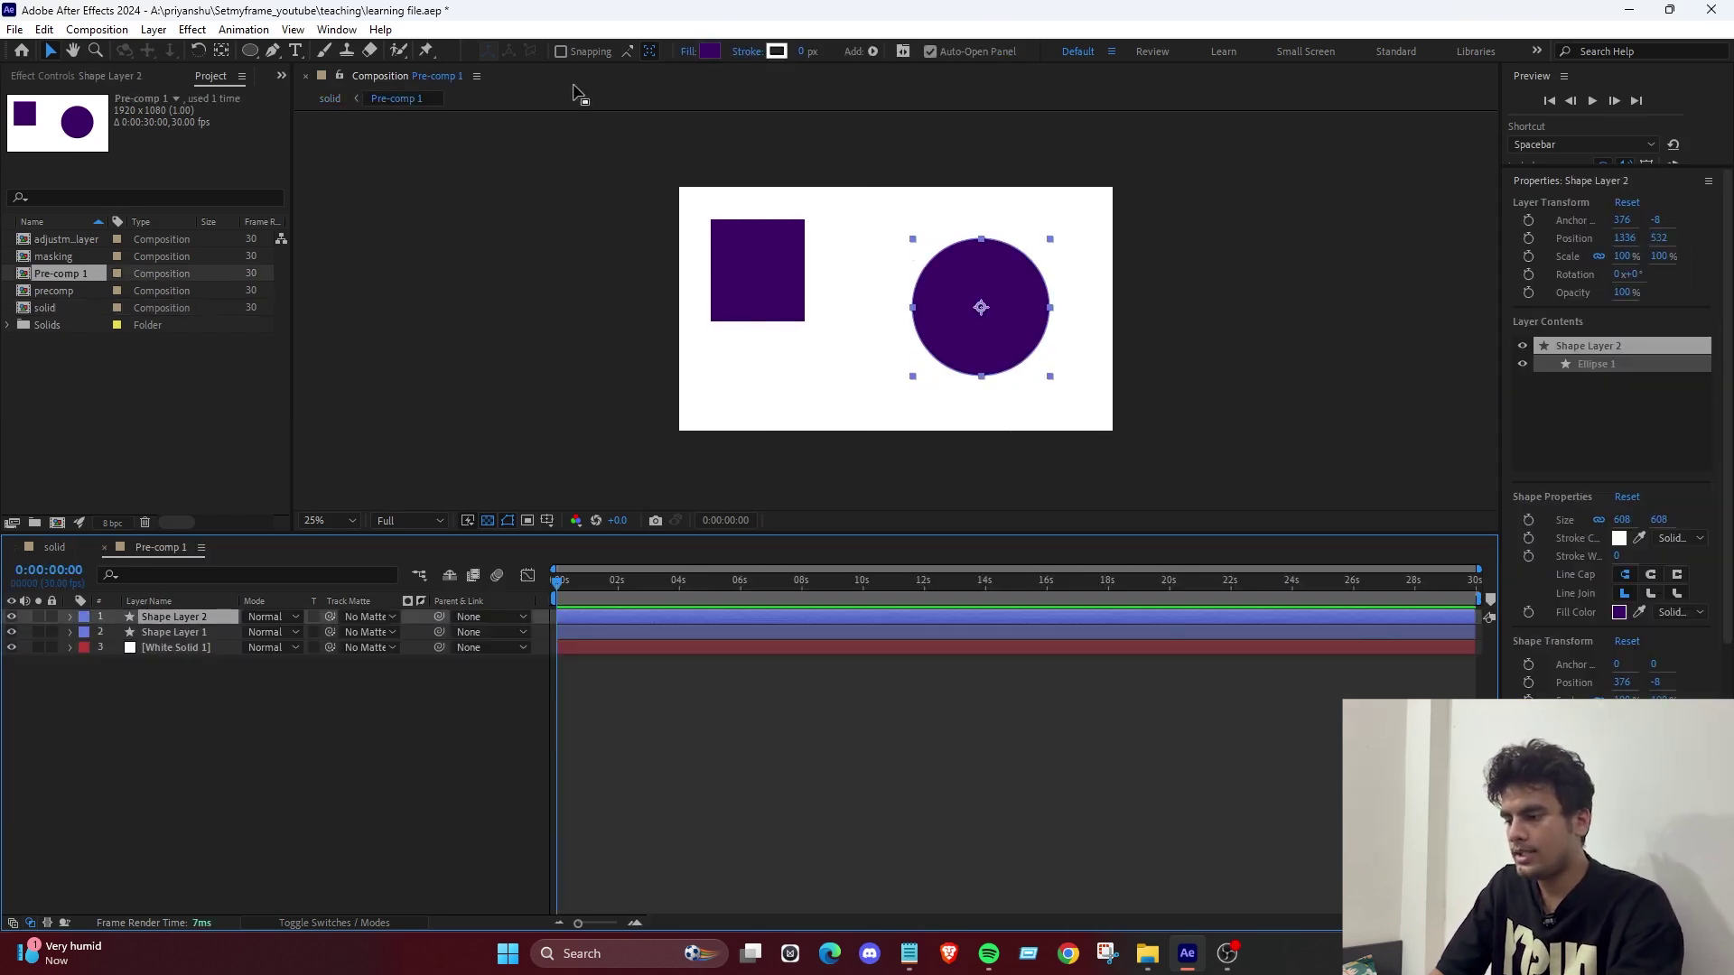
left_click(711, 52)
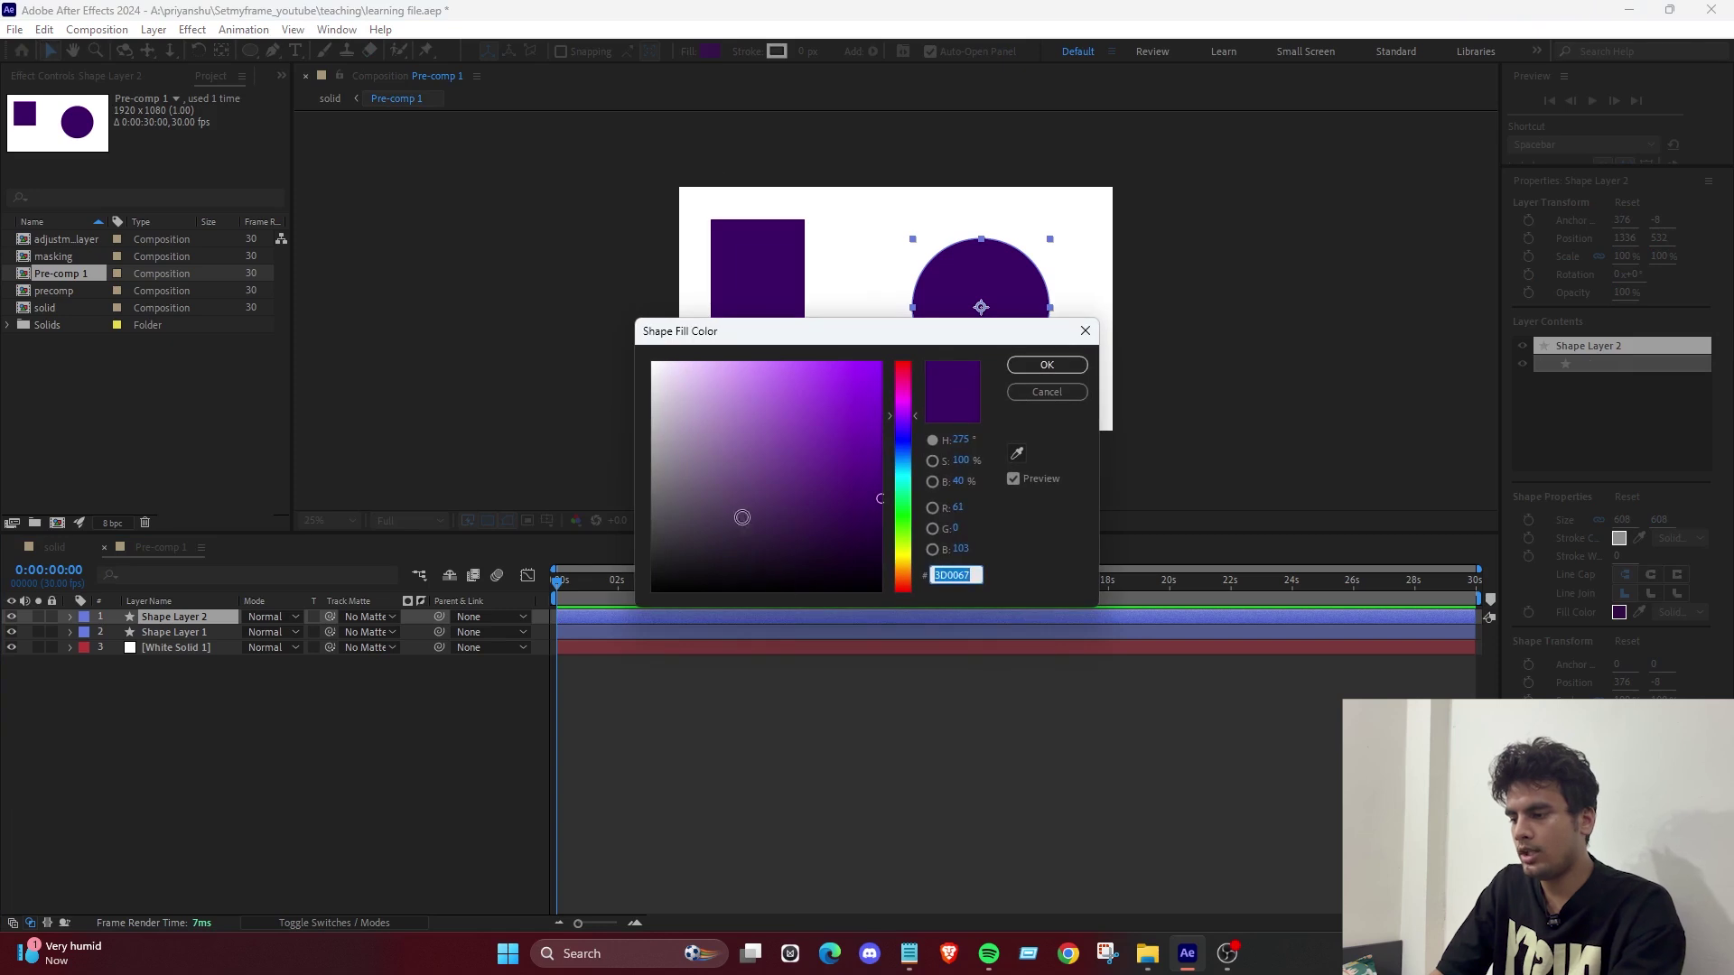
left_click_drag(903, 402, 846, 354)
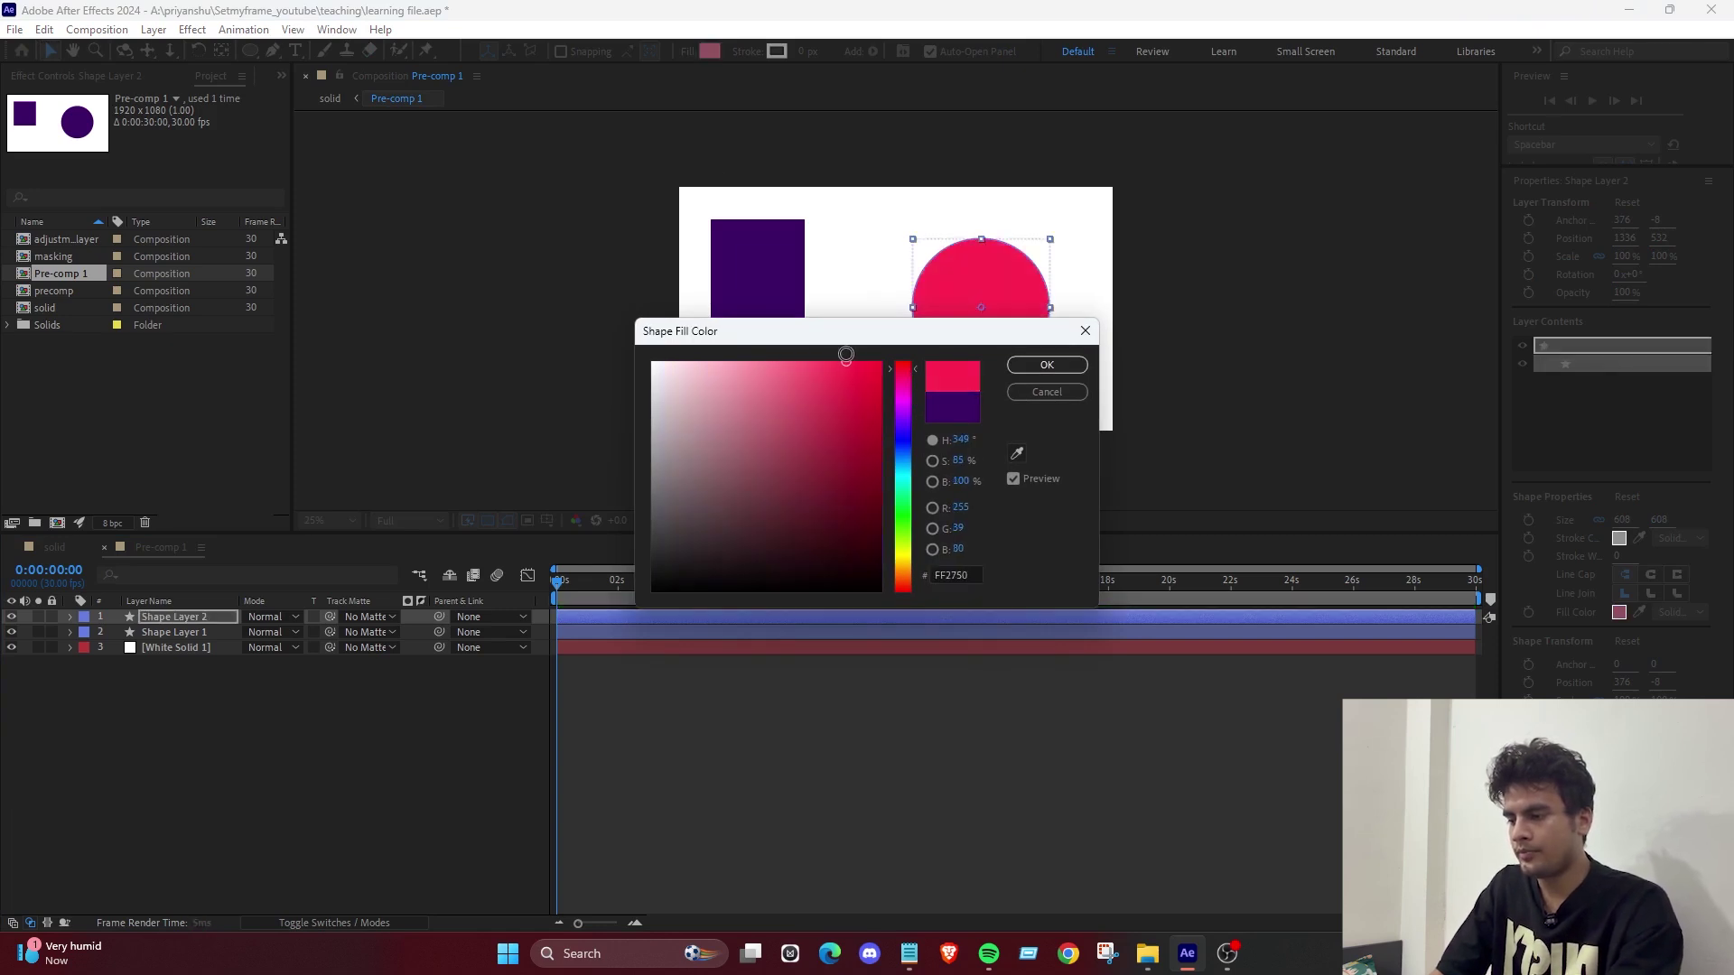
left_click(1048, 364)
left_click(1100, 725)
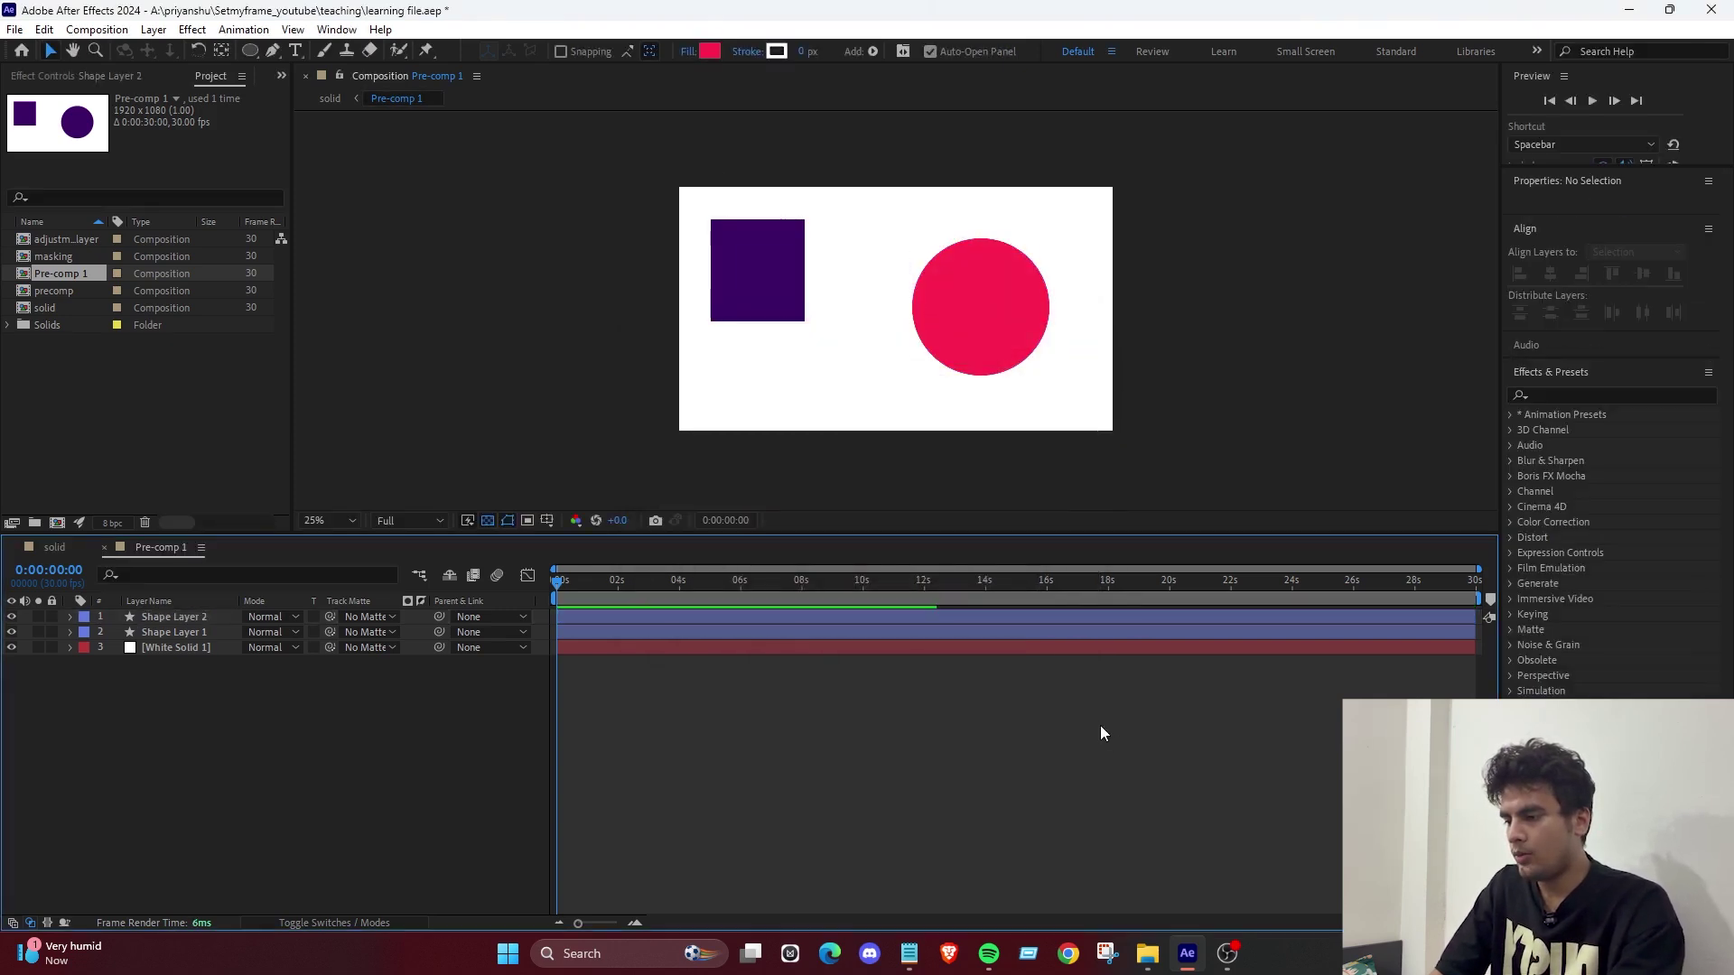
Return to the solid composition and check the circle's colour on the Pre-comp 1 layer.
left_click(50, 548)
left_click(241, 741)
left_click(165, 618)
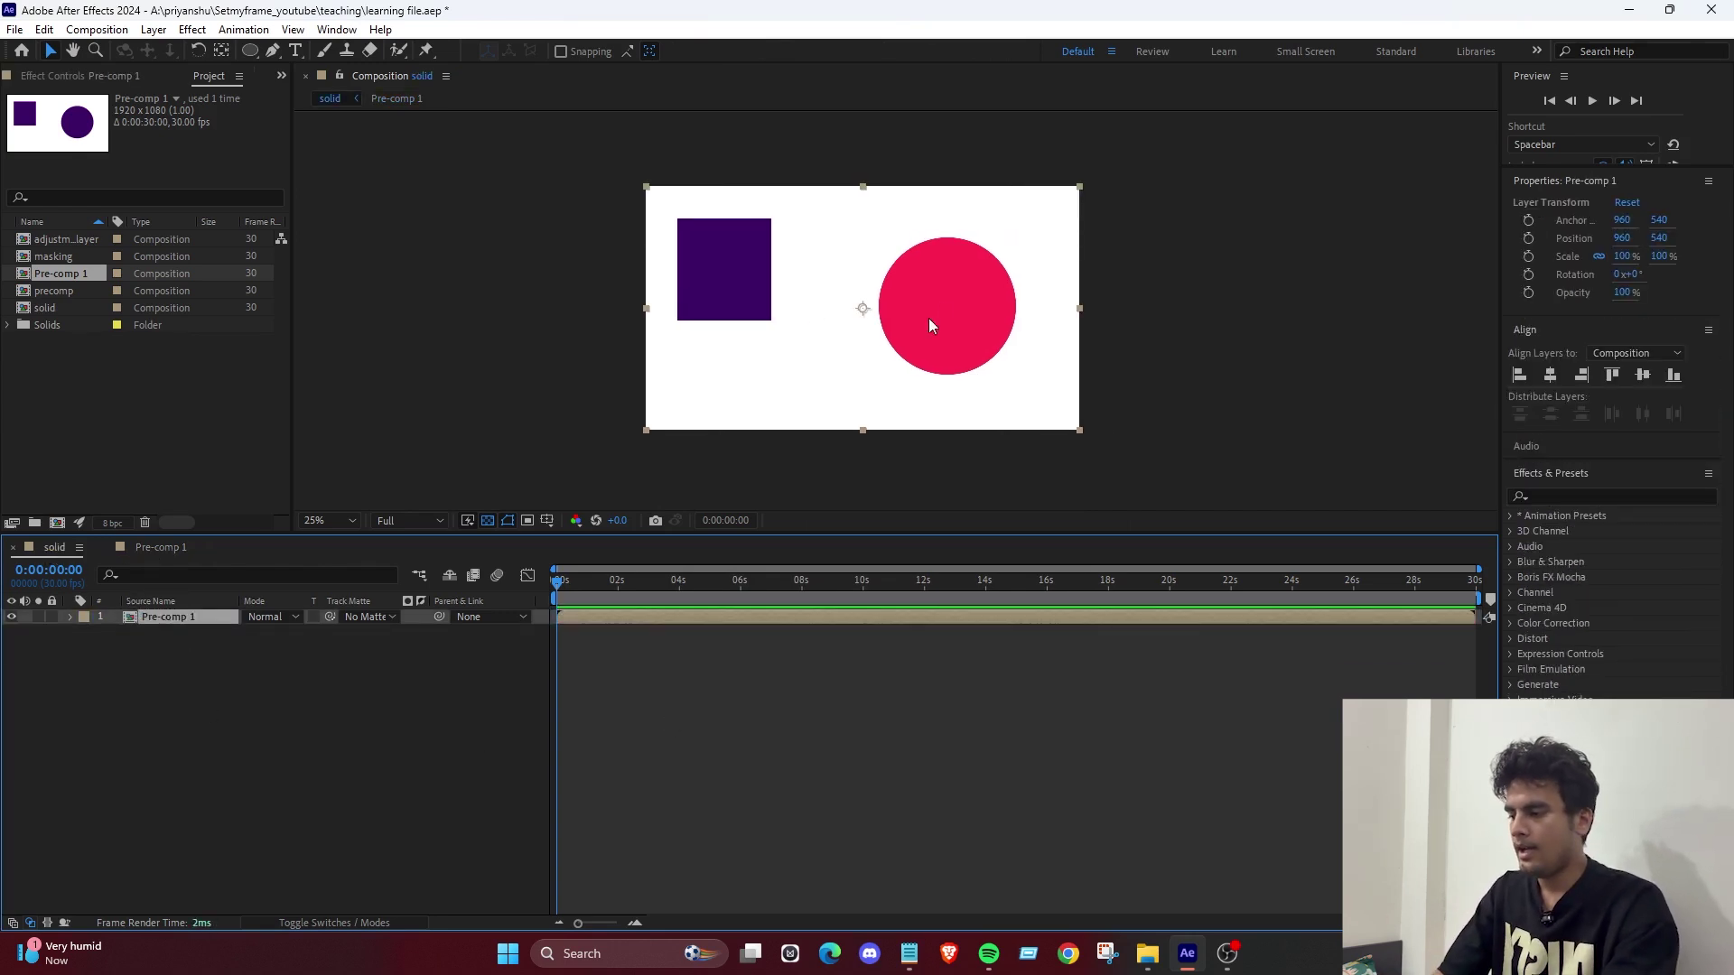
left_click(333, 699)
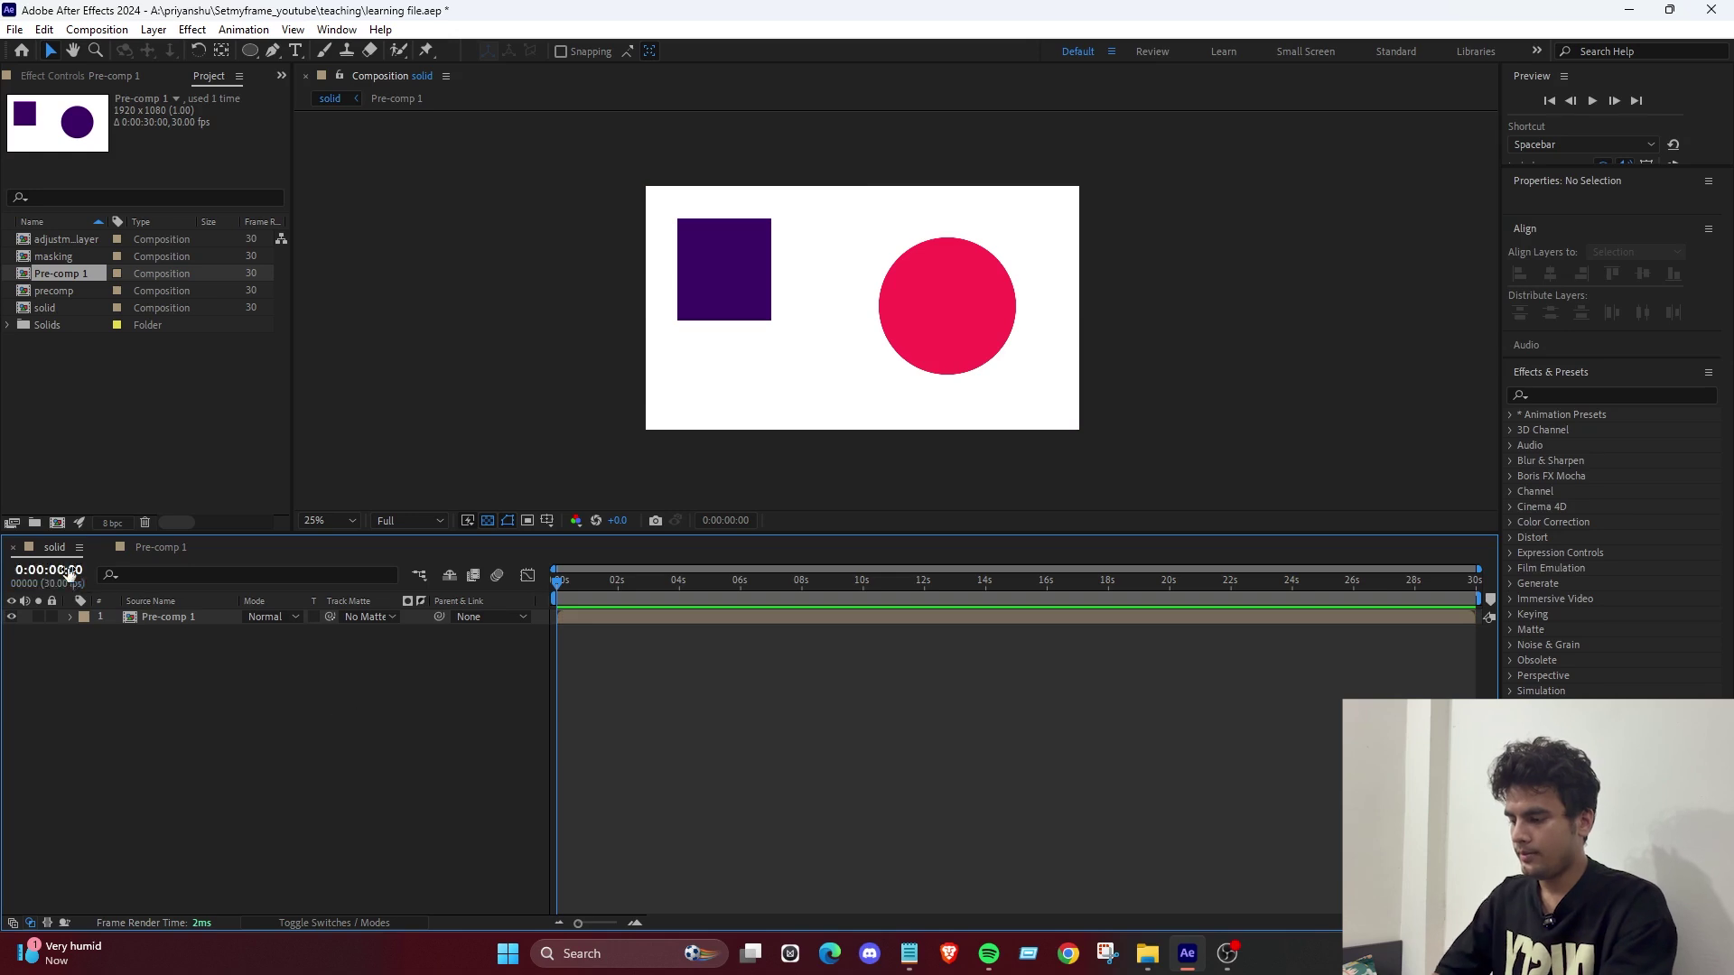
Duplicate the Pre-comp 1 layer in the solid composition.
left_click(165, 618)
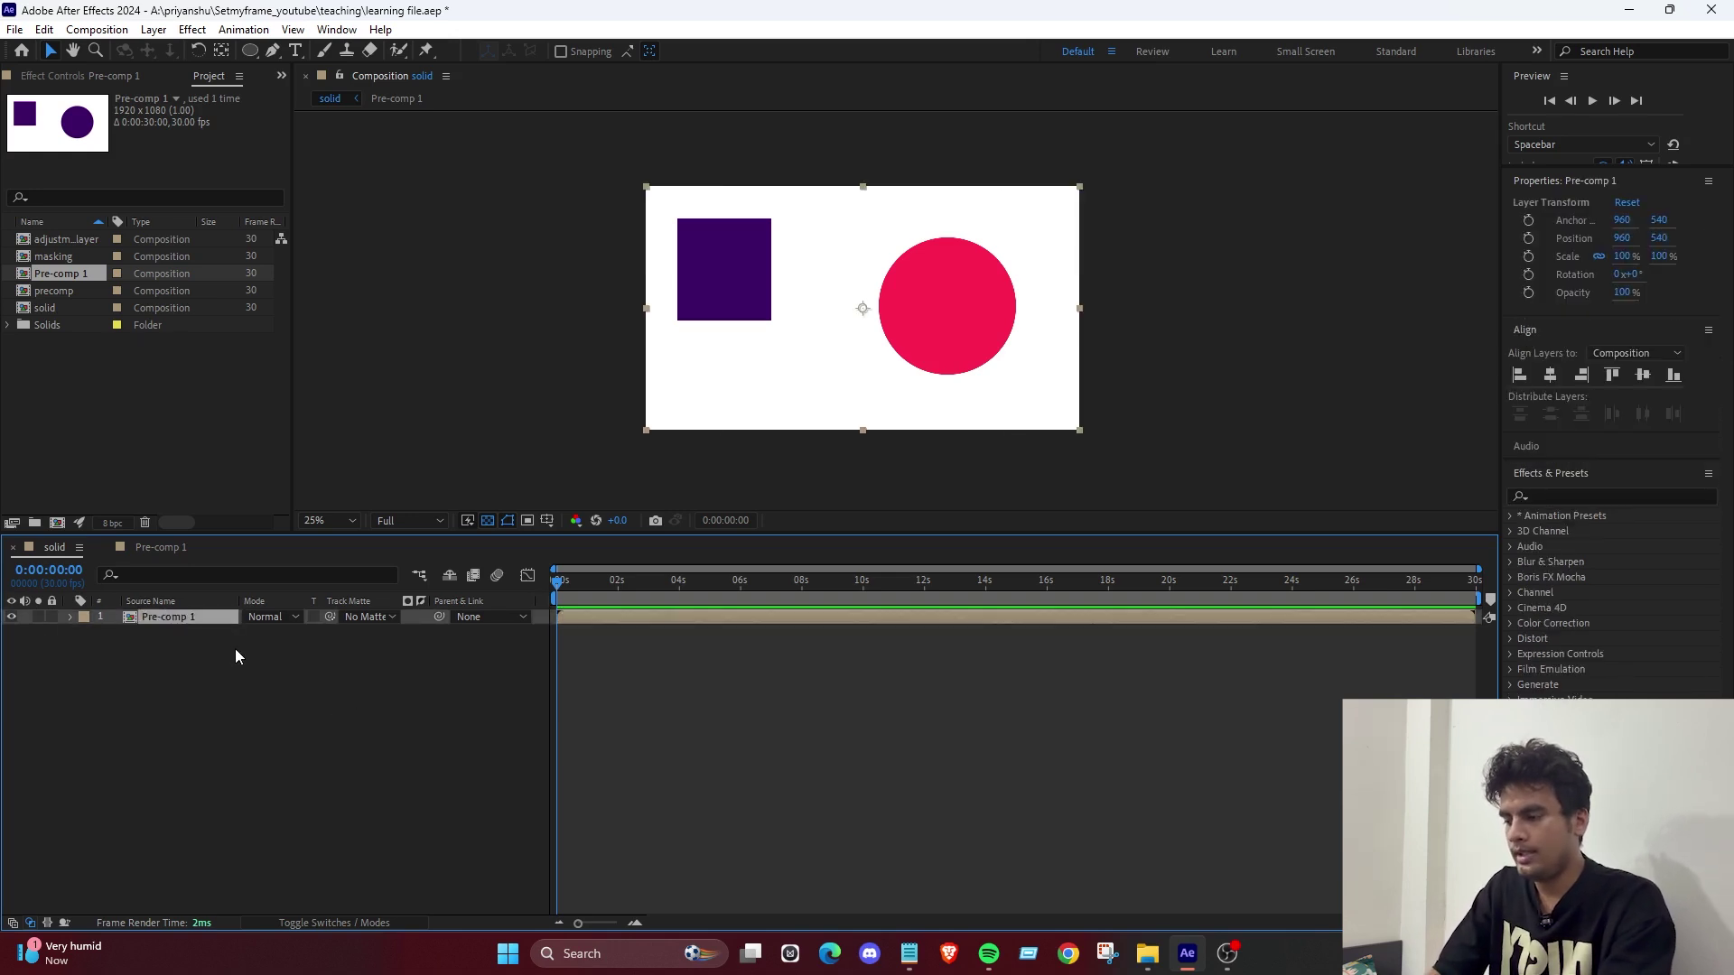
key("ctrl+d")
left_click(268, 696)
Select the duplicated Pre-comp 1 layers one after the other and open the upper one's composition.
left_click(165, 628)
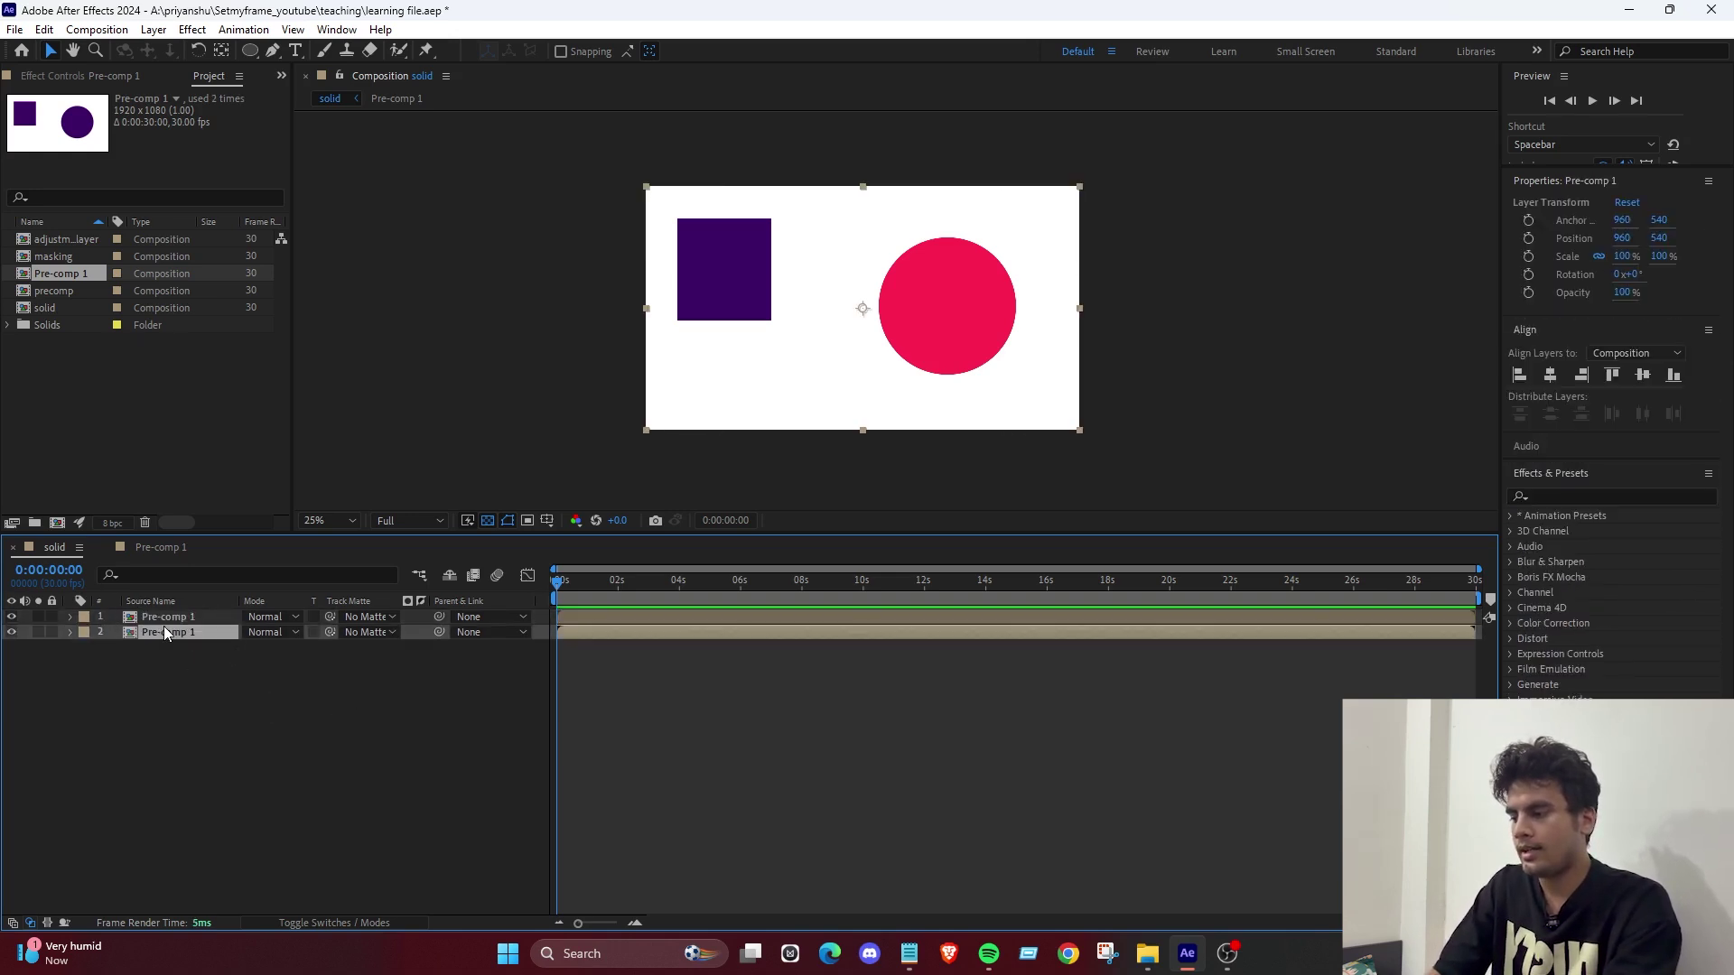
left_click(177, 619)
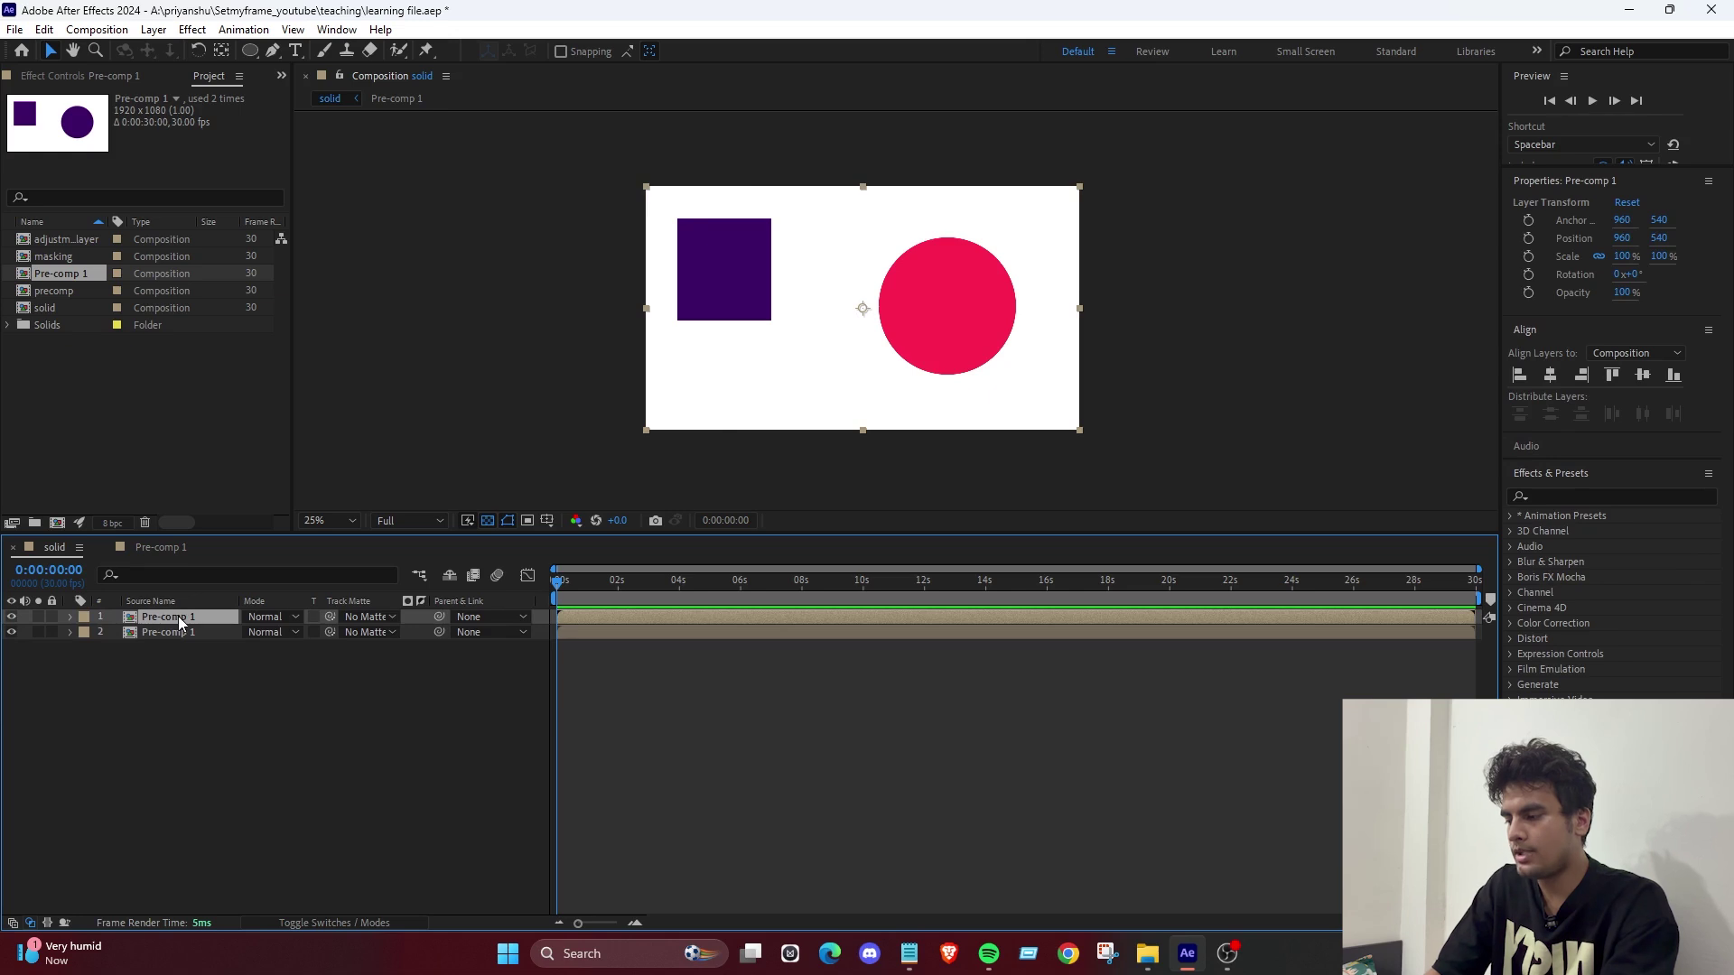
key("ctrl+z")
key("ctrl+z")
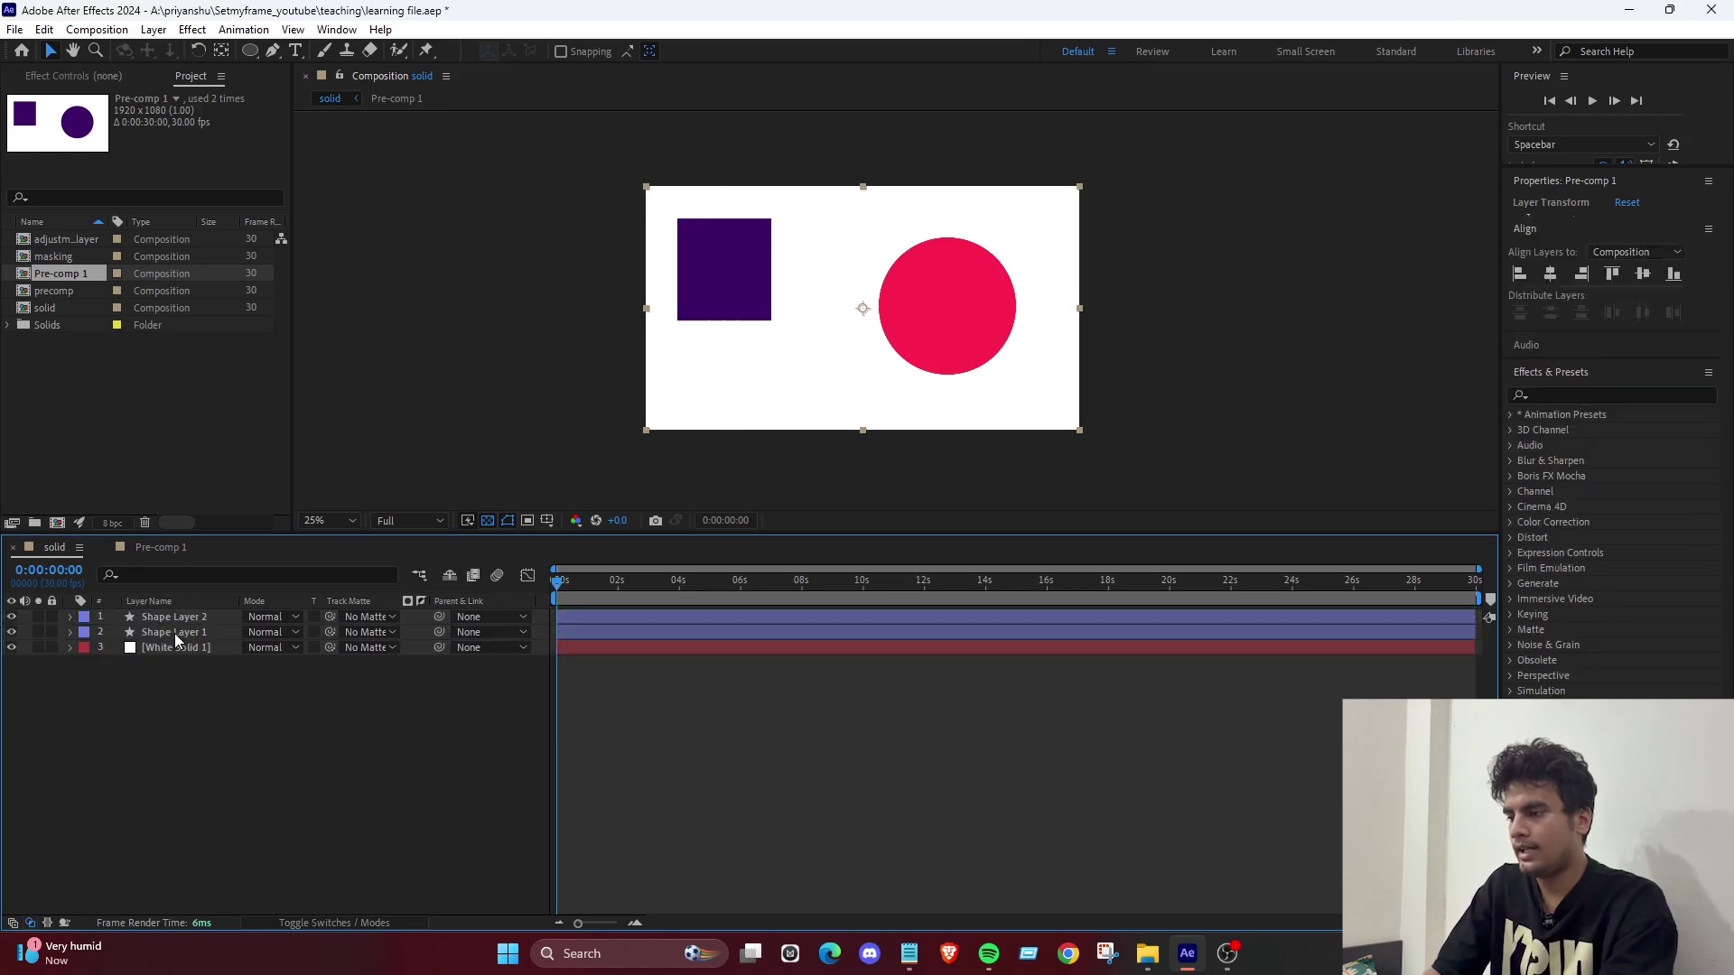
Change the square's fill colour on Shape Layer 1 to bright green.
left_click(175, 631)
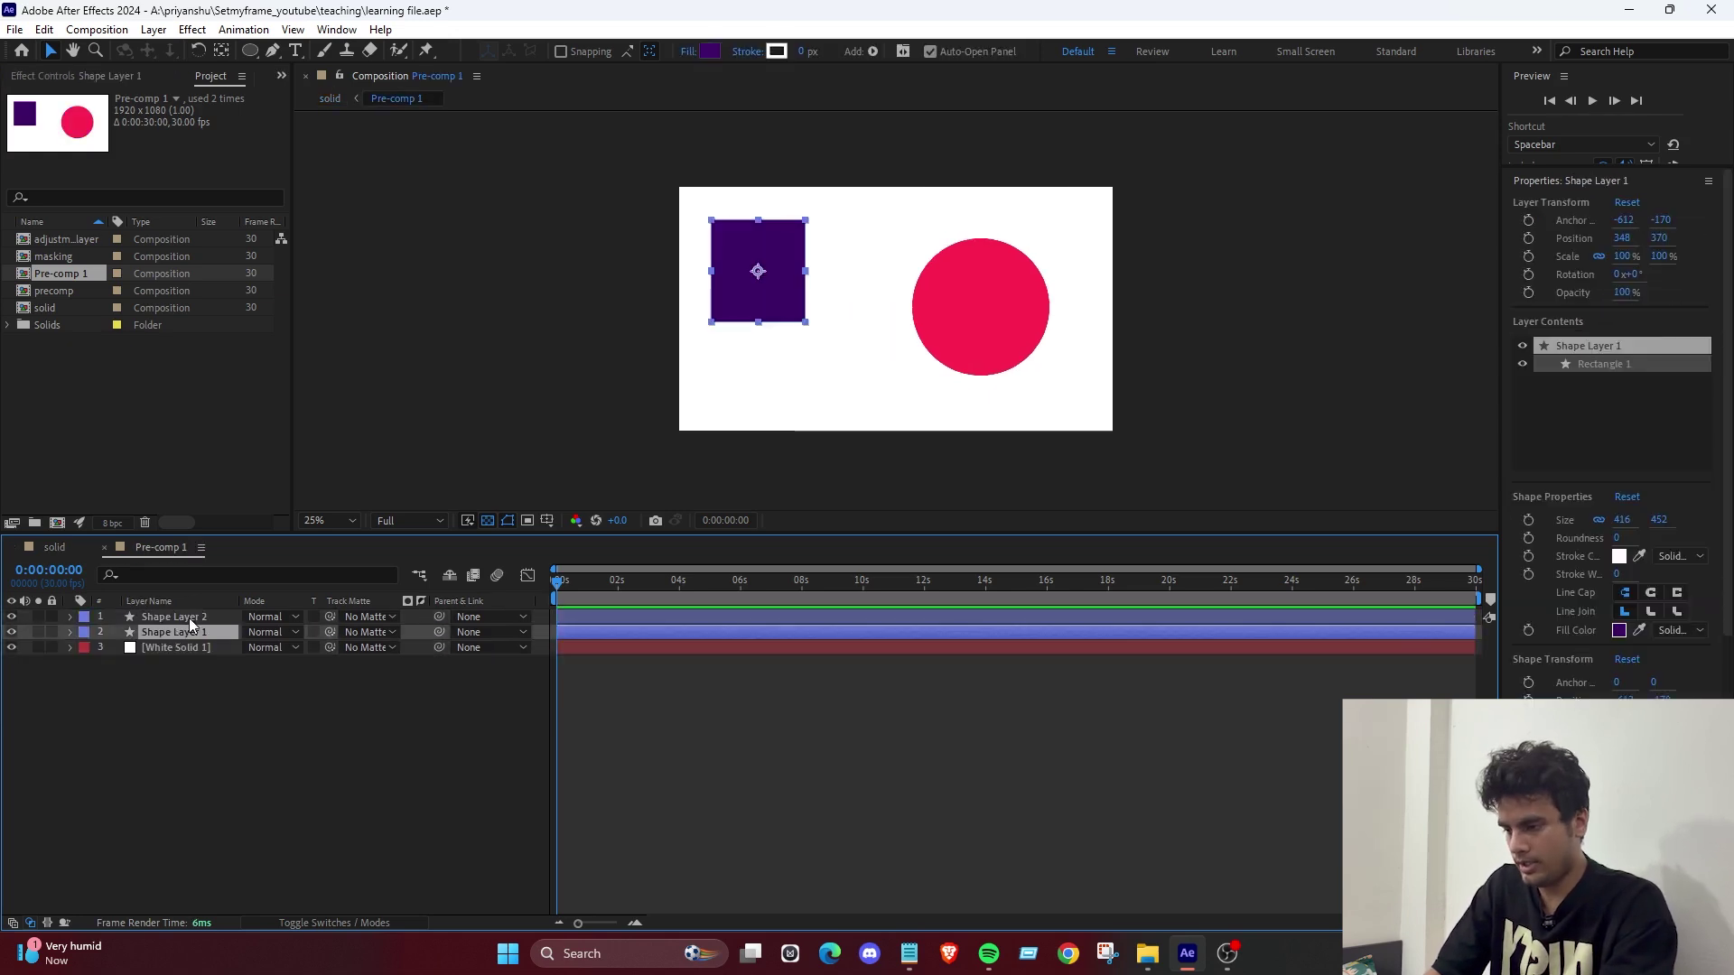
left_click(692, 54)
left_click_drag(912, 502, 905, 531)
left_click_drag(816, 457, 858, 391)
left_click(1045, 365)
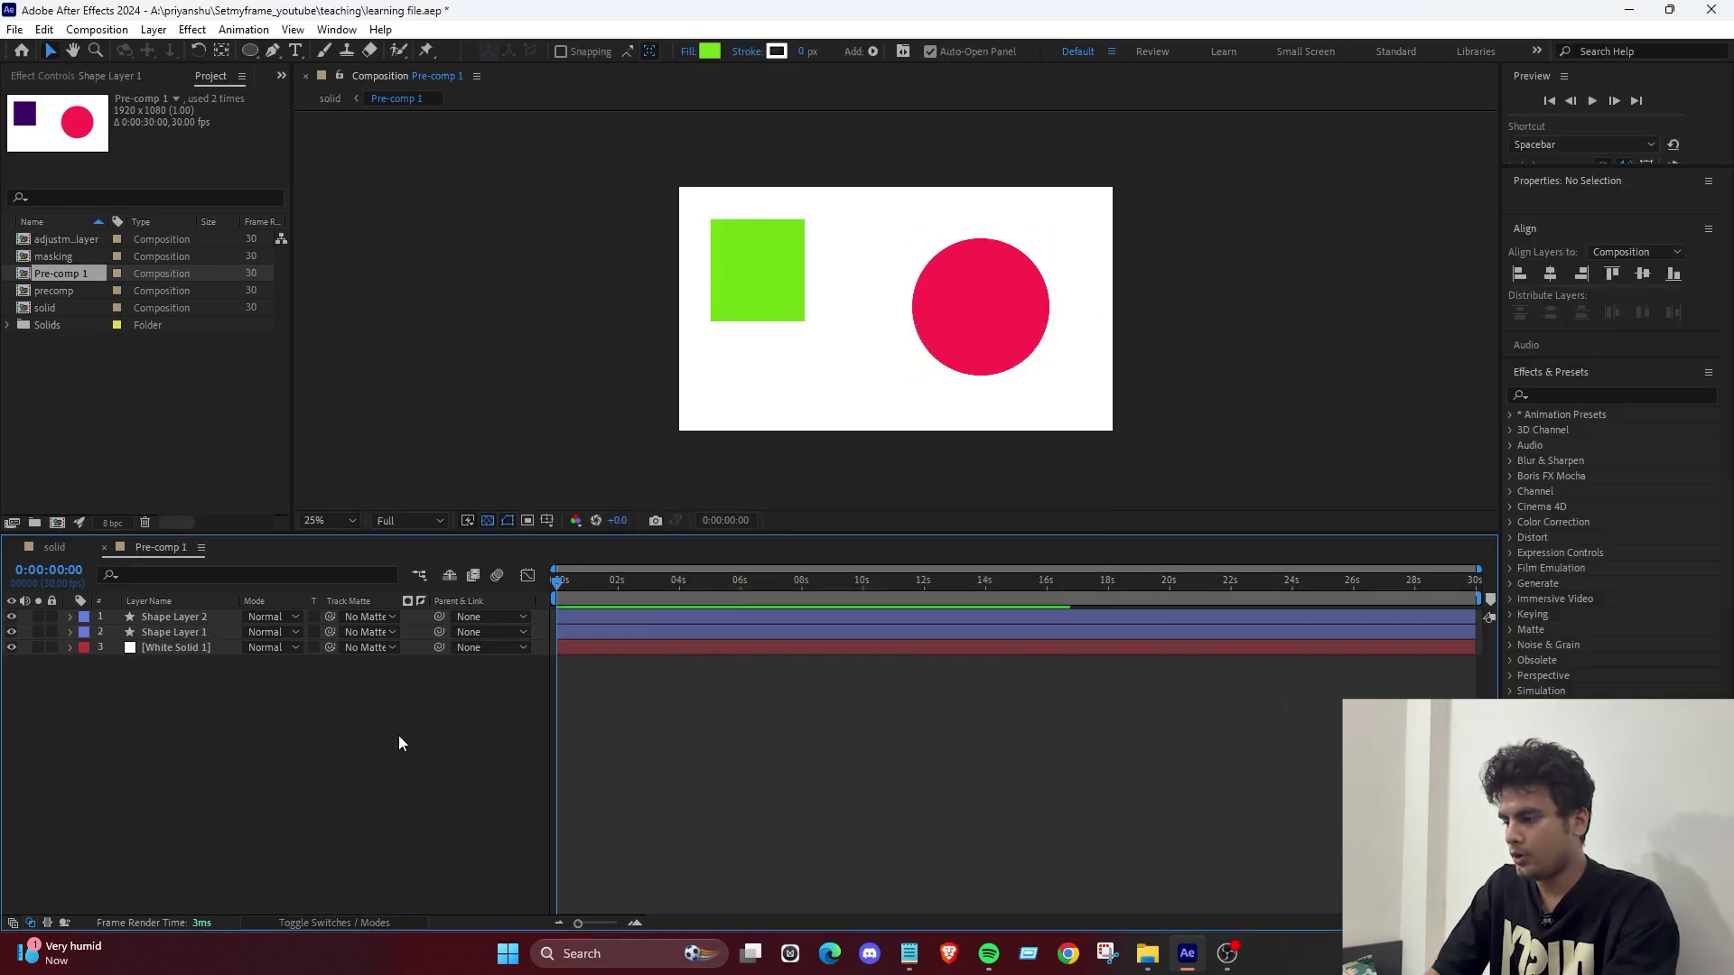
Return to the solid composition and move the upper Pre-comp 1 layer down to a position of about 992, 956.
left_click(52, 548)
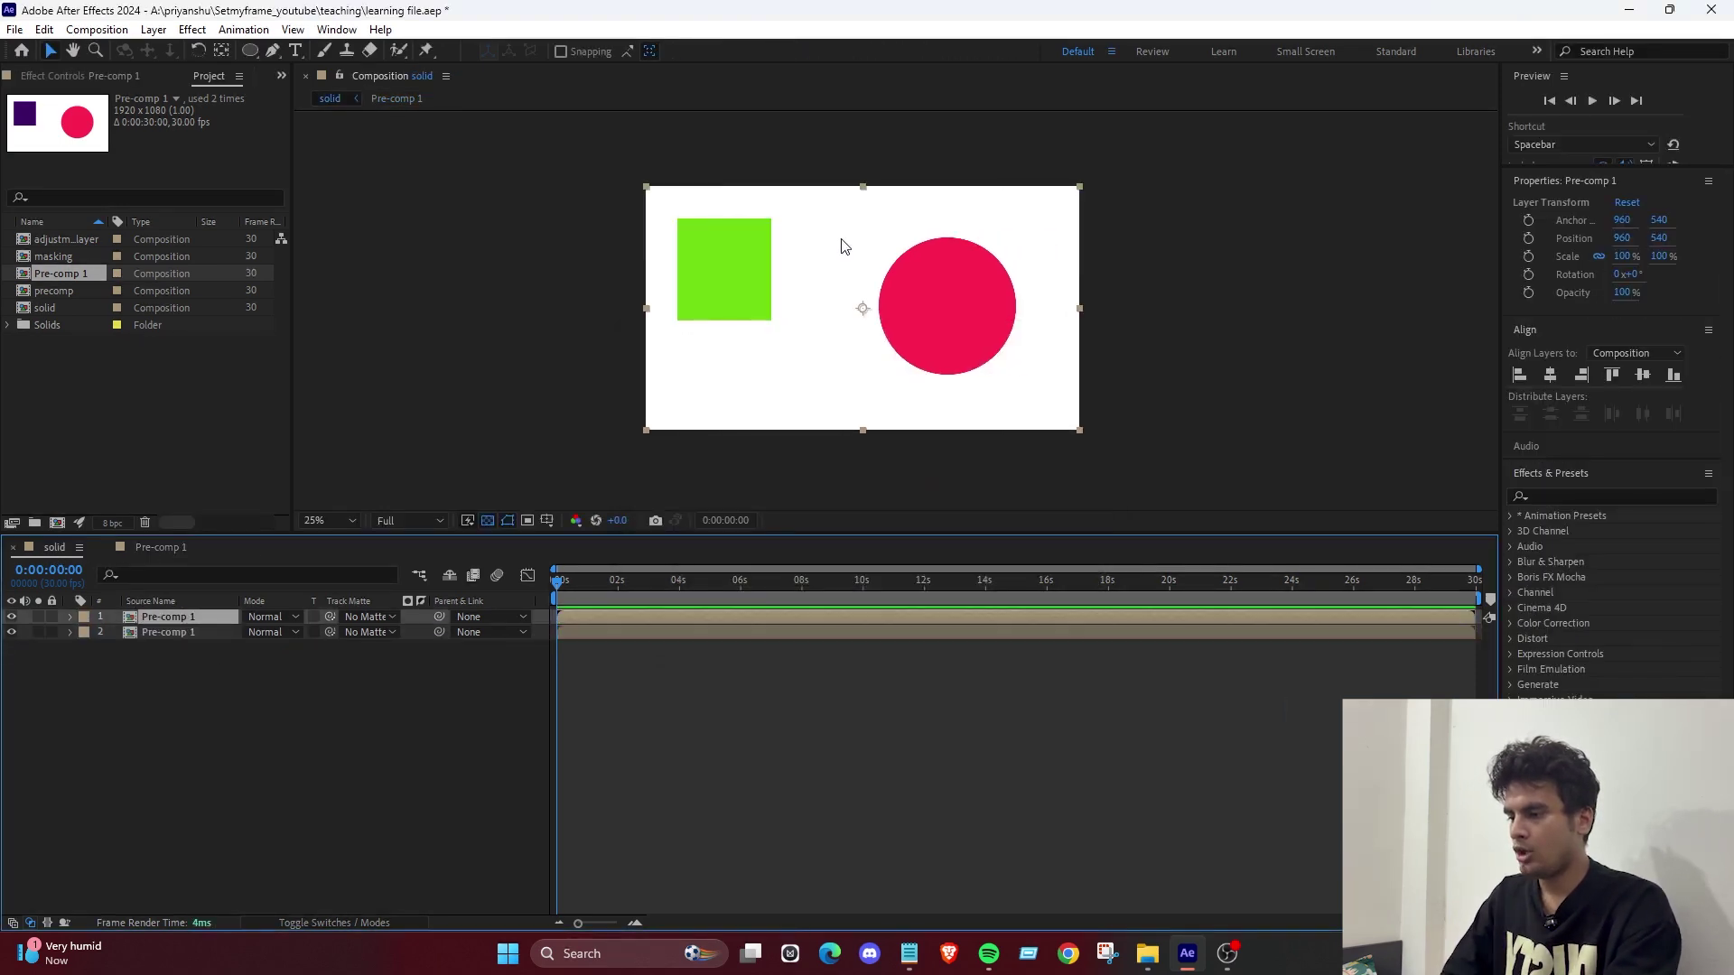
left_click_drag(844, 247, 865, 333)
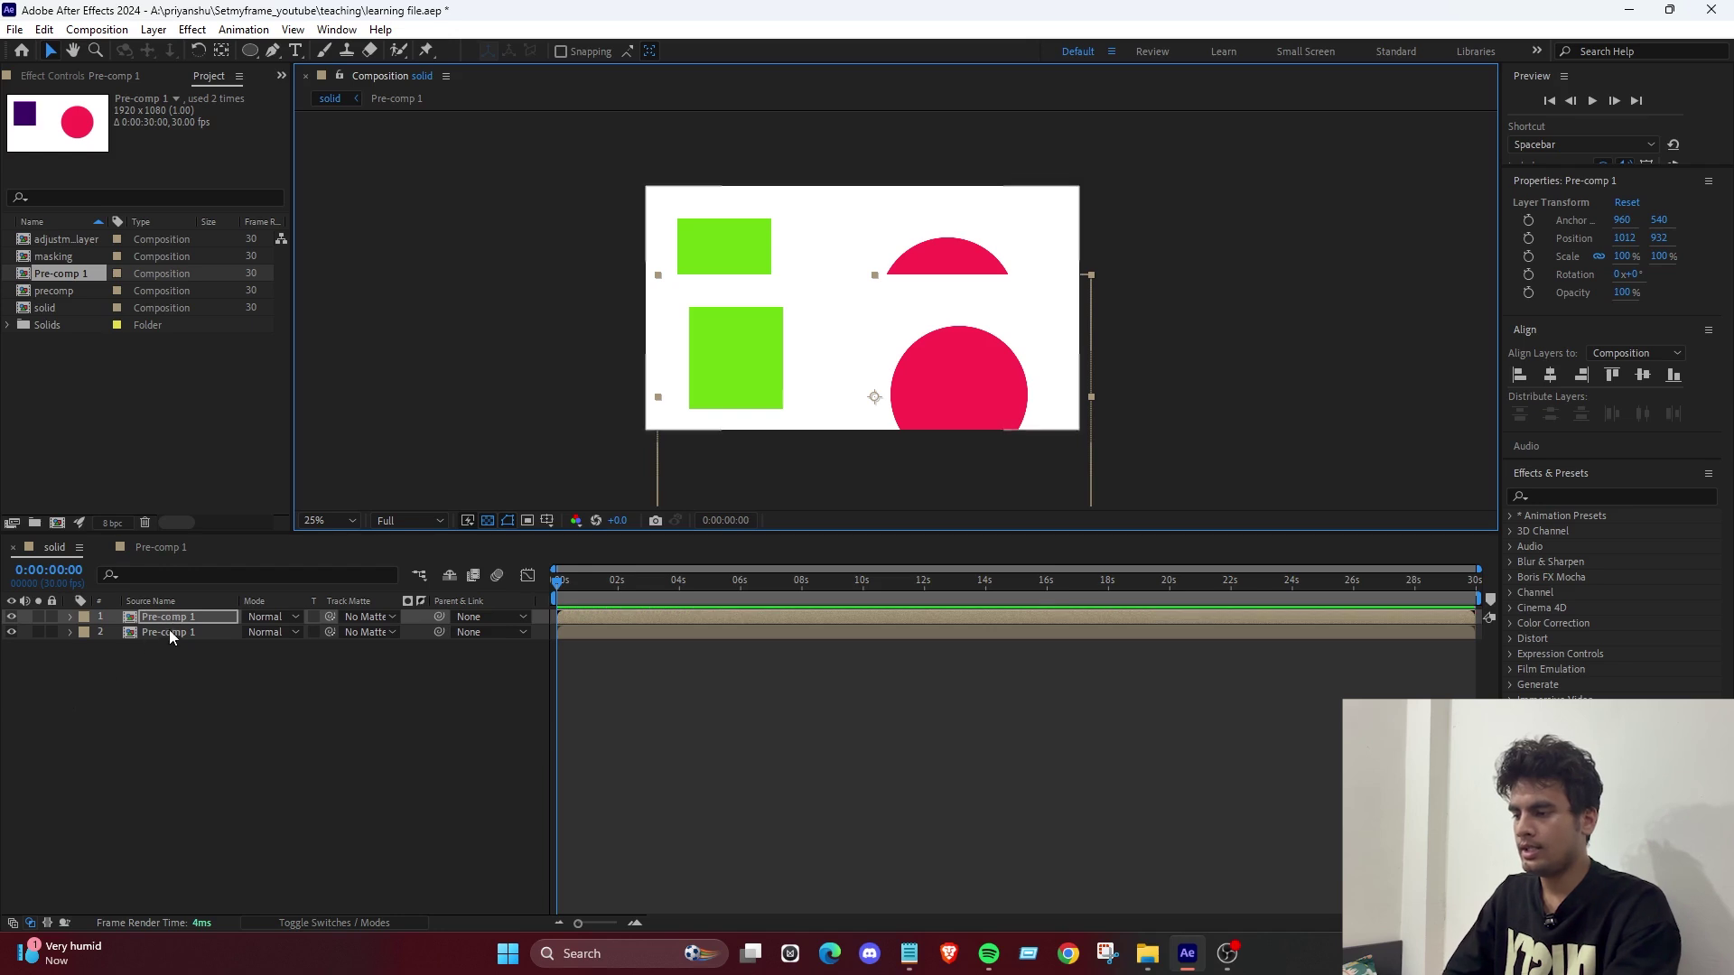
left_click_drag(914, 331, 909, 336)
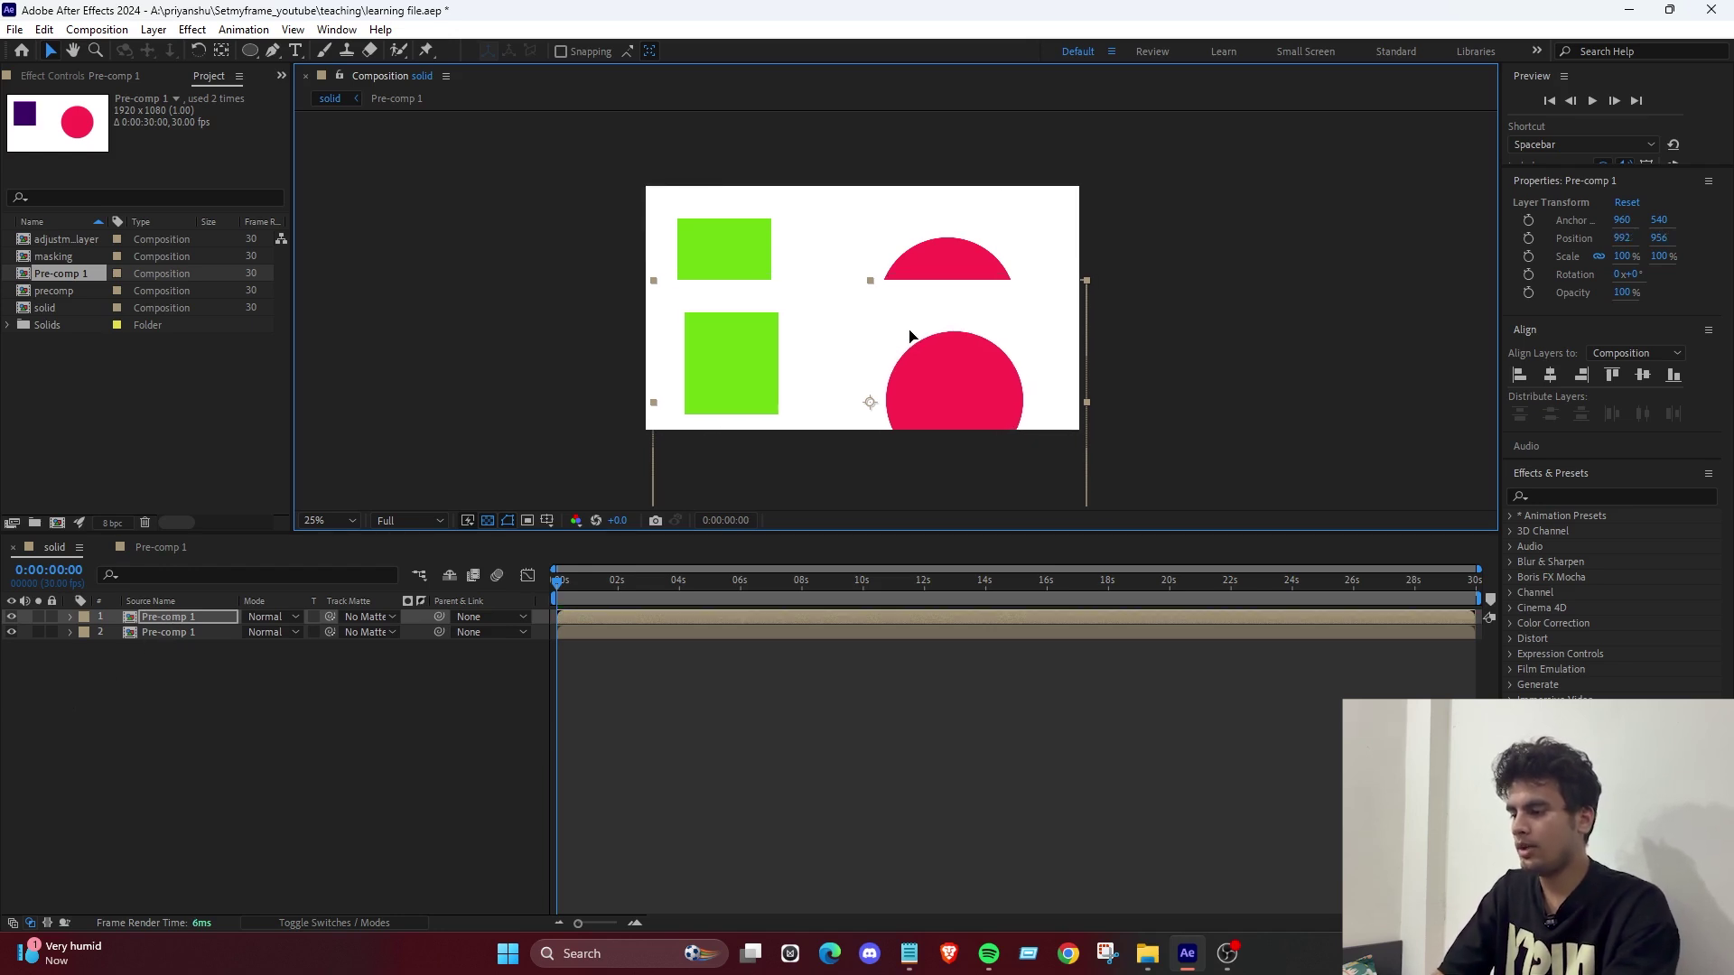
Open Pre-comp 1 from its upper layer and change the circle's fill colour on Shape Layer 2 to blue.
double_click(168, 616)
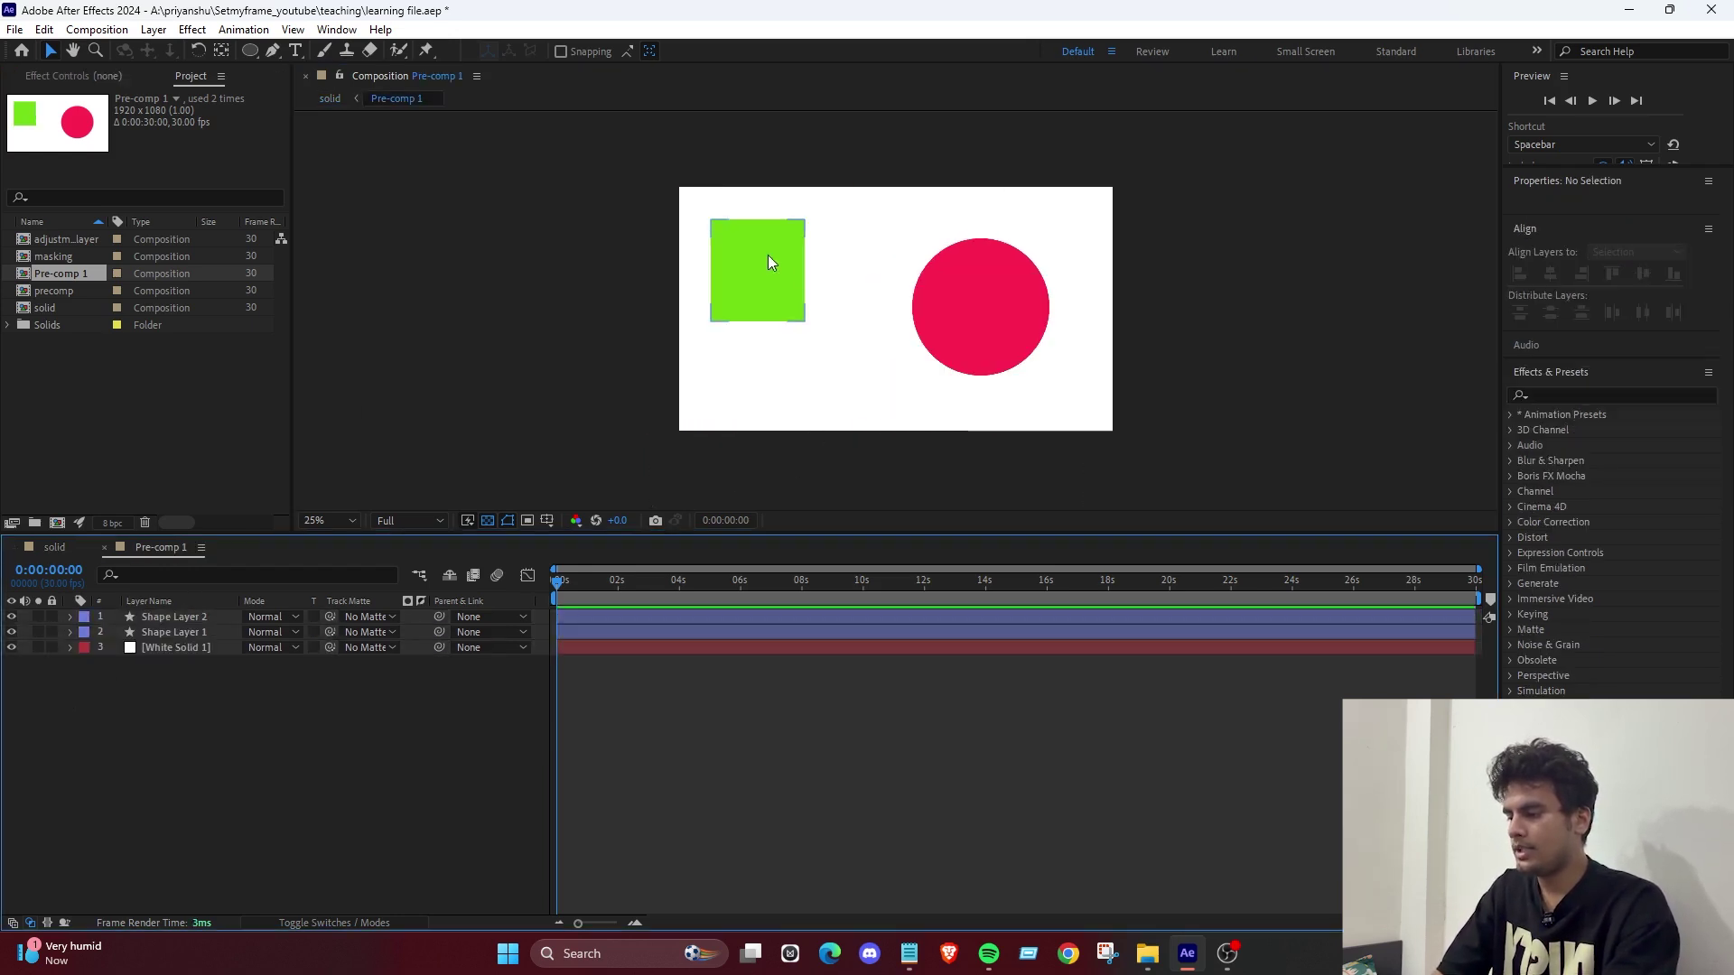
left_click(56, 546)
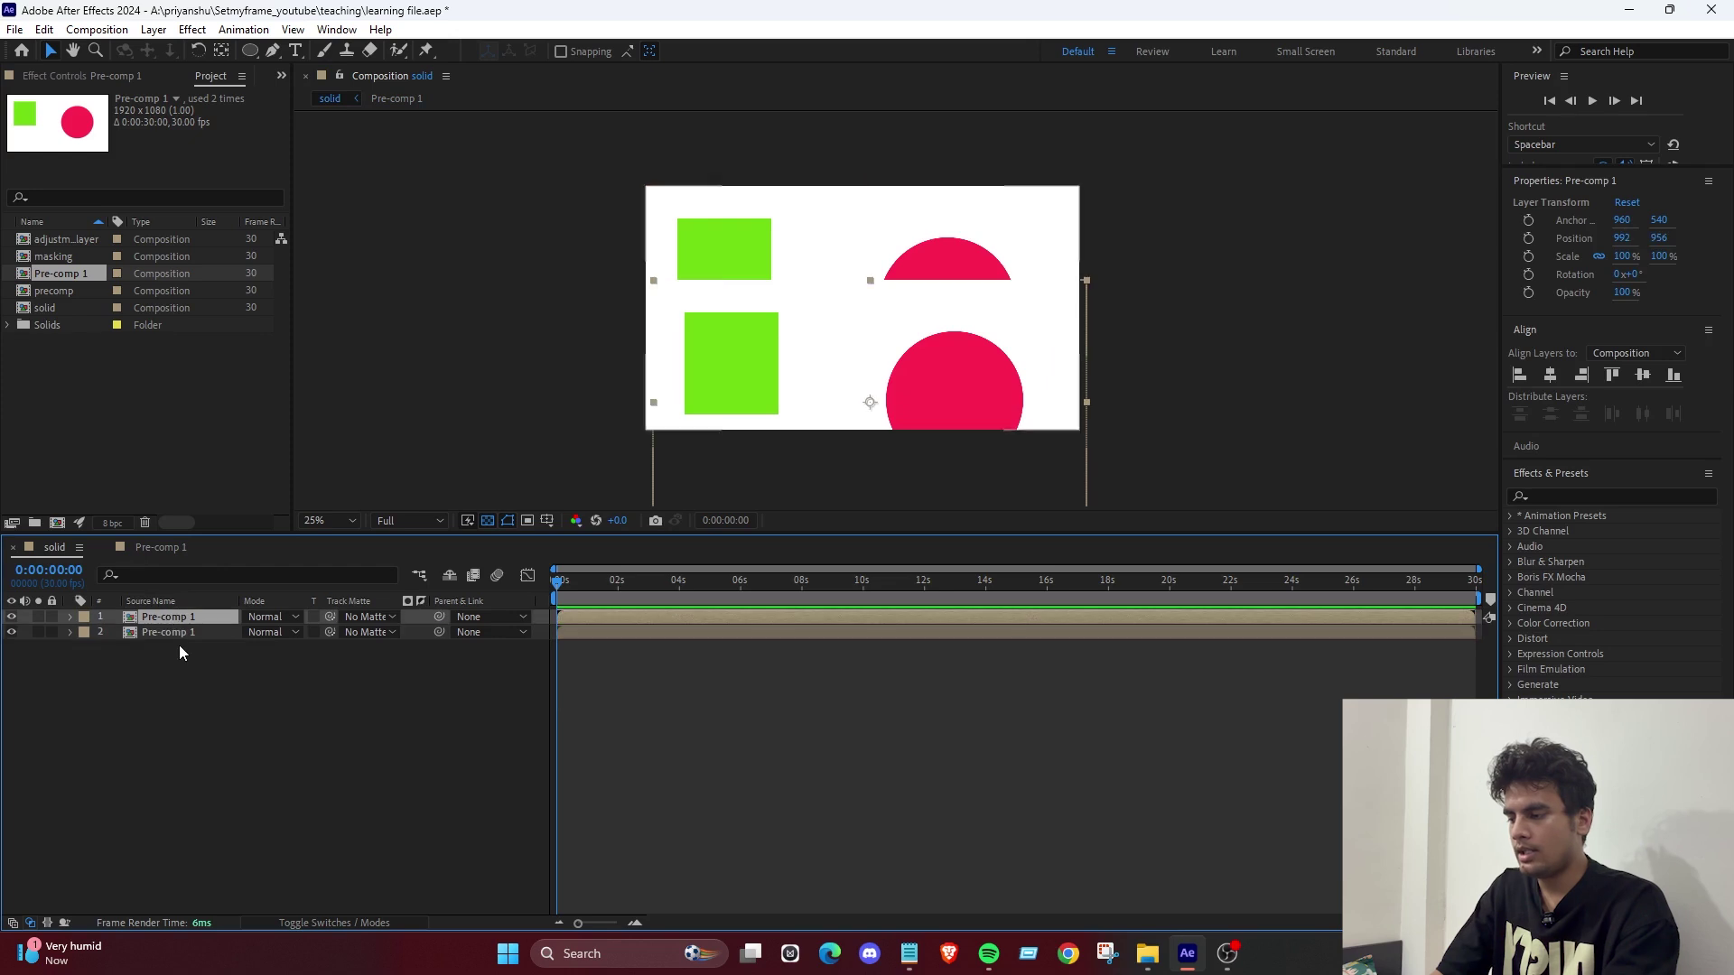
double_click(186, 619)
left_click(213, 618)
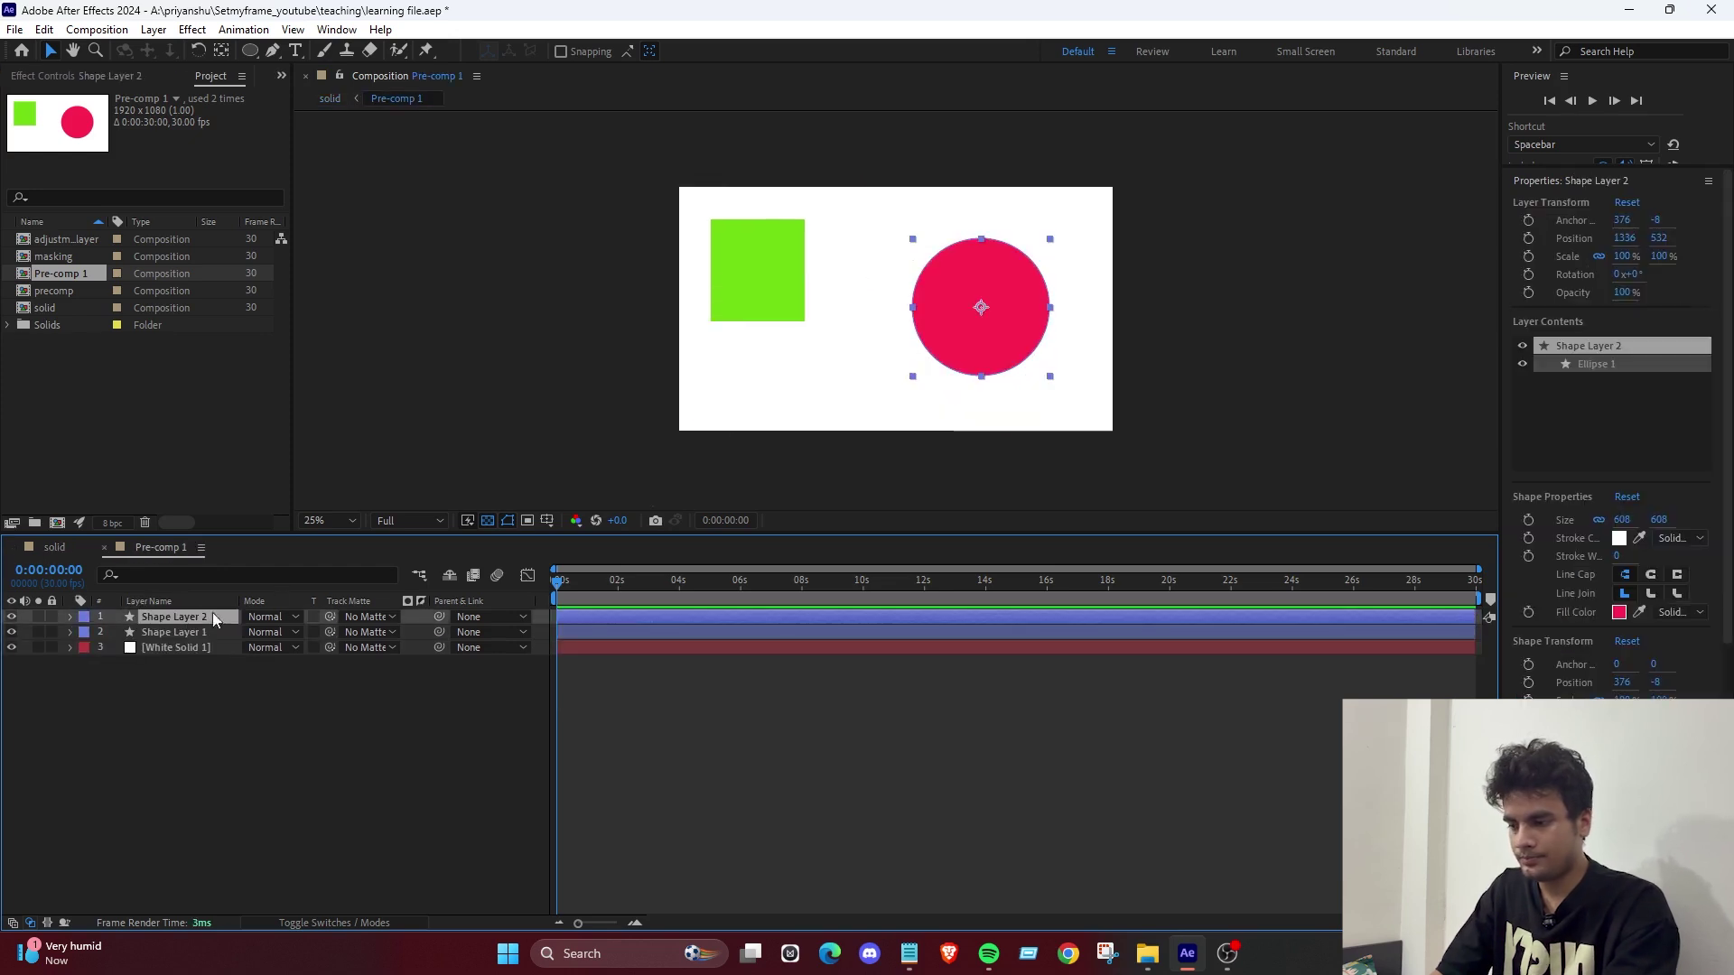
left_click(710, 52)
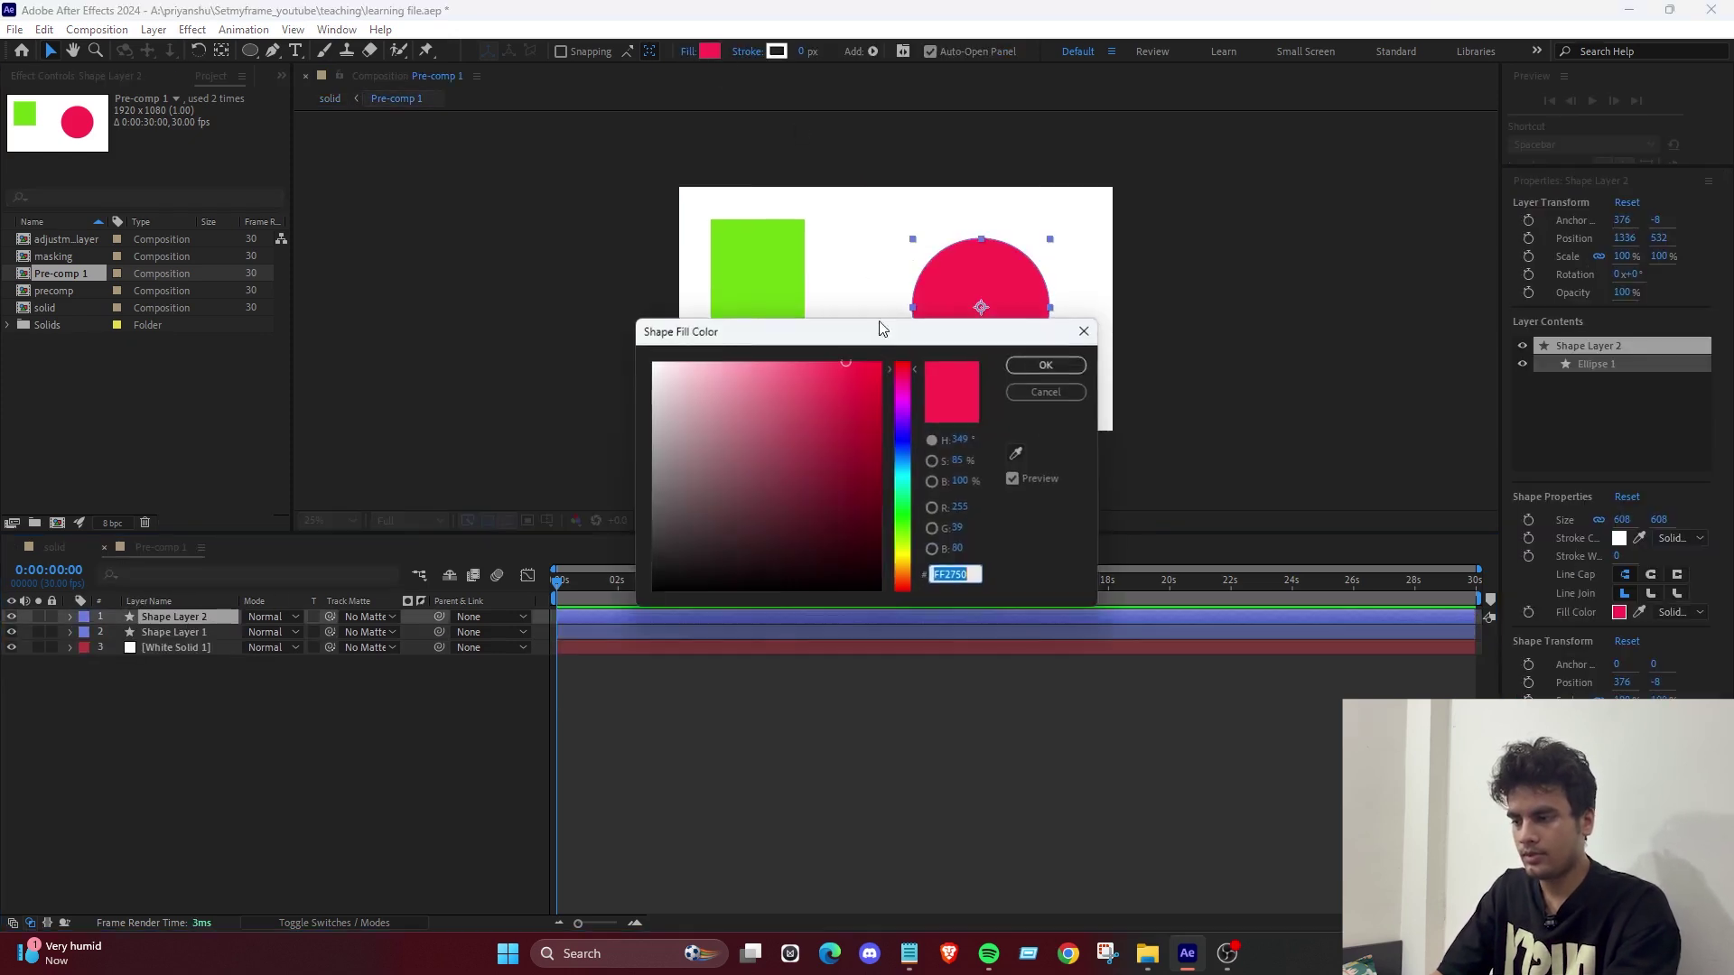
left_click(890, 416)
left_click(1047, 364)
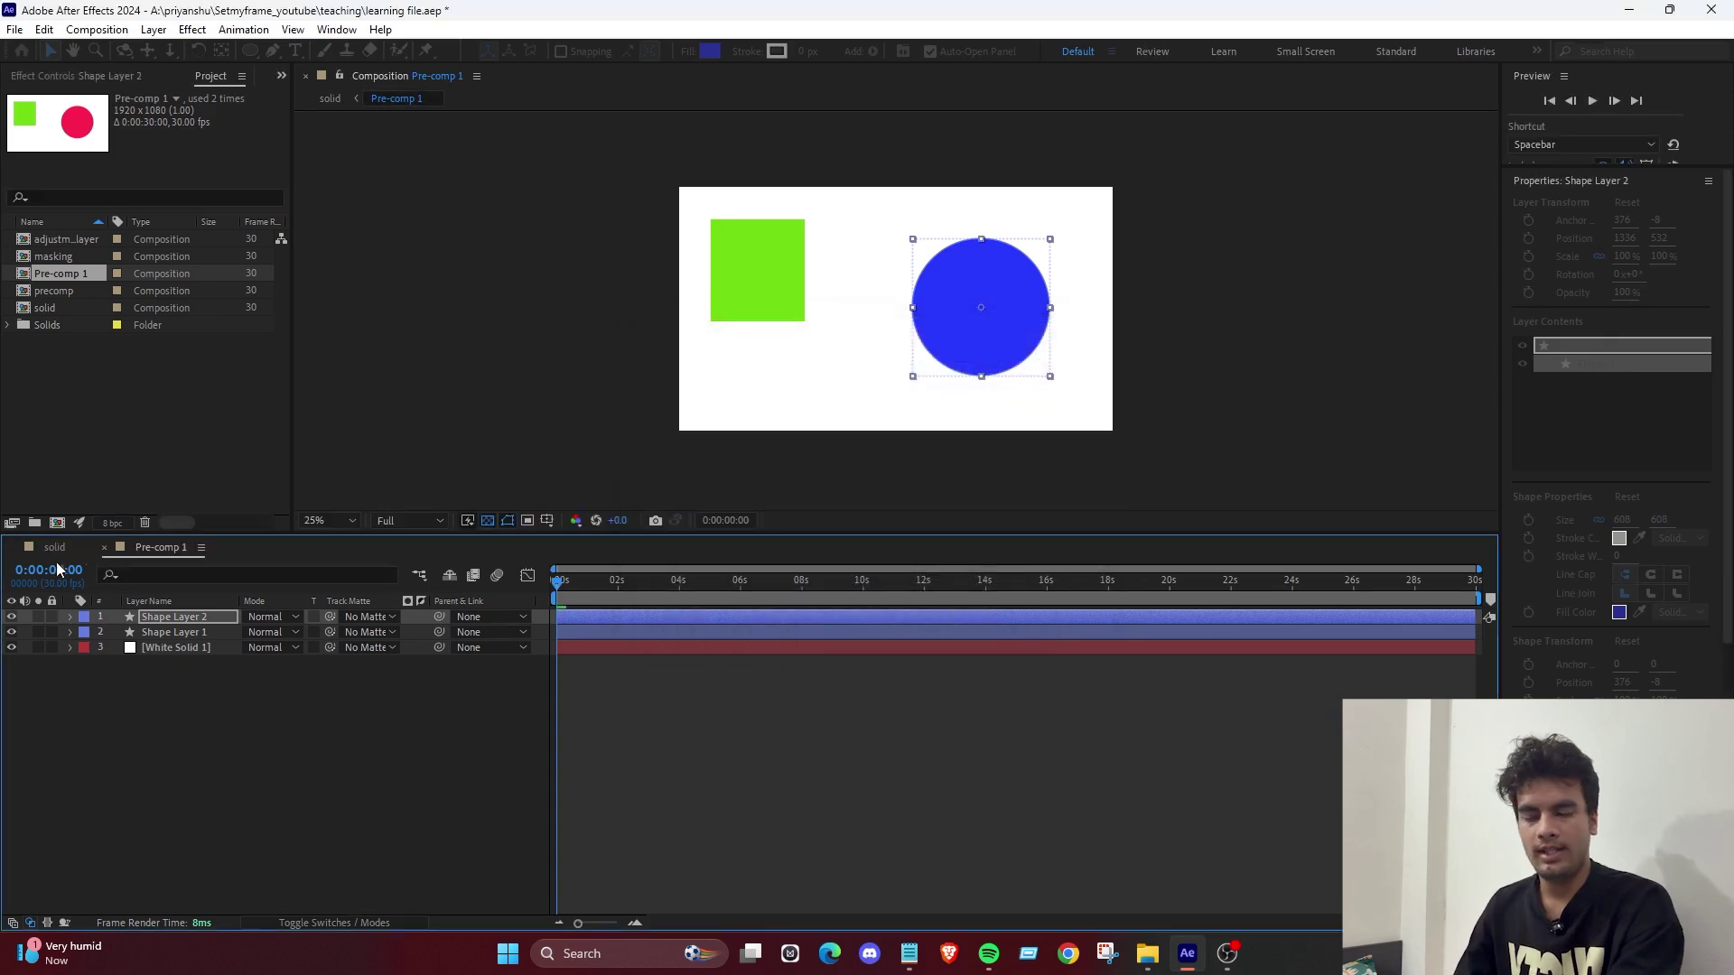
Return to the solid composition and delete the upper Pre-comp 1 layer.
left_click(47, 548)
left_click(380, 766)
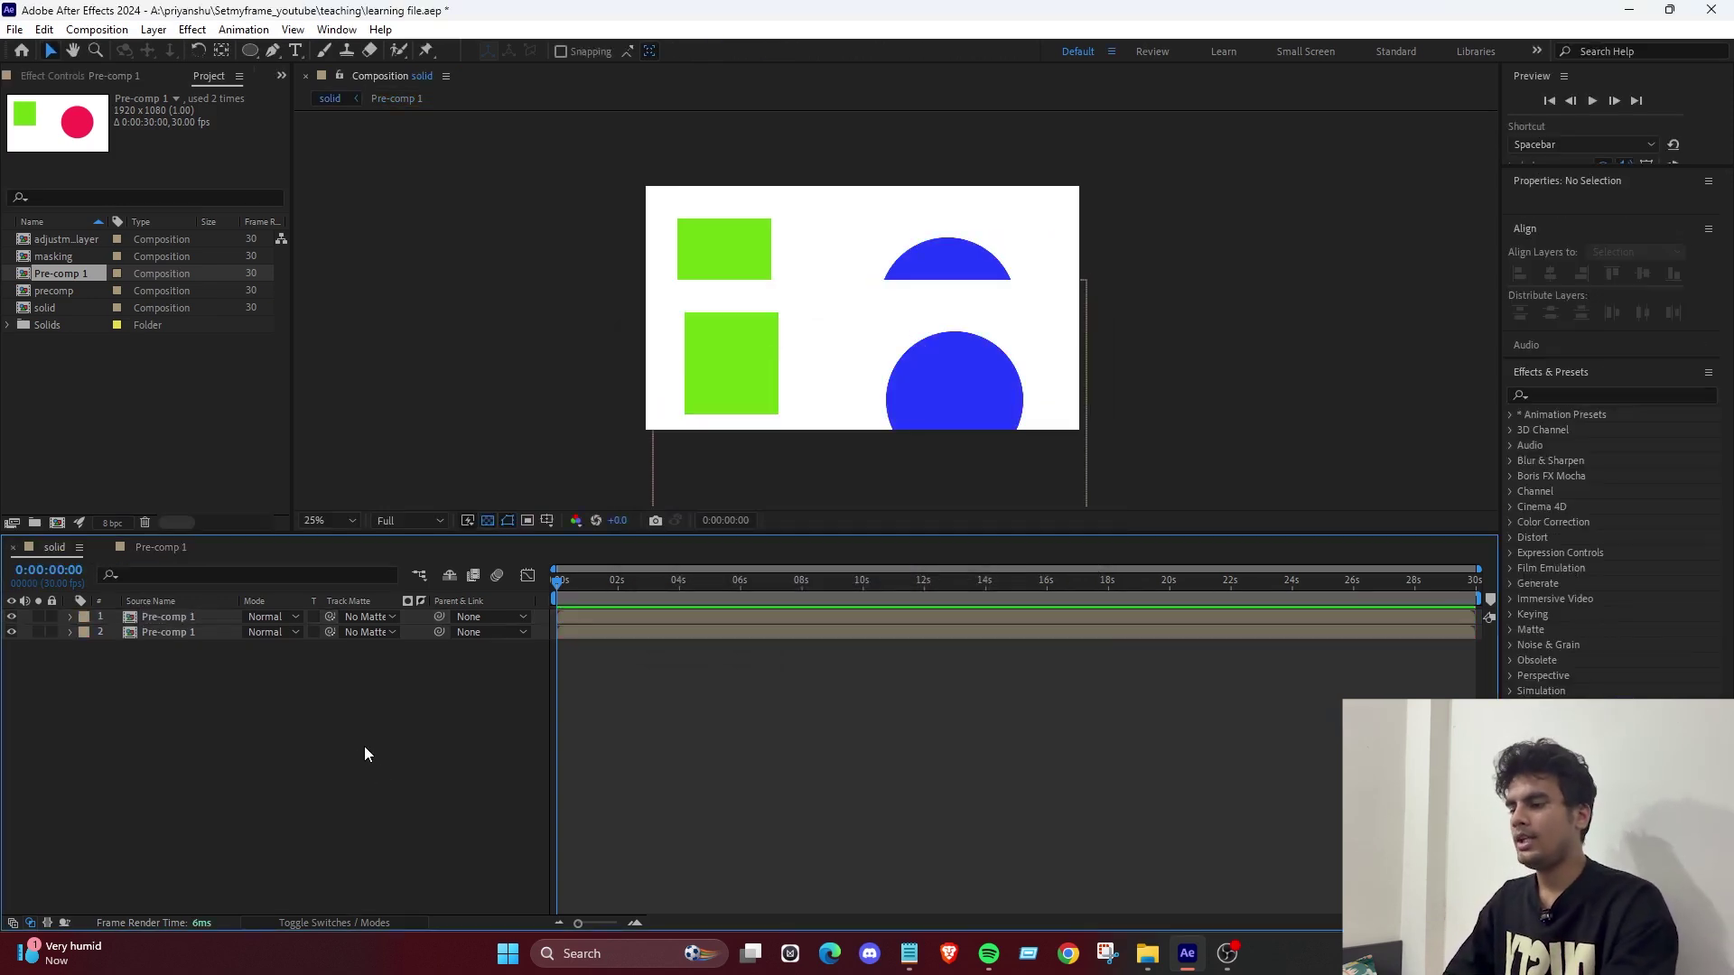
left_click(175, 616)
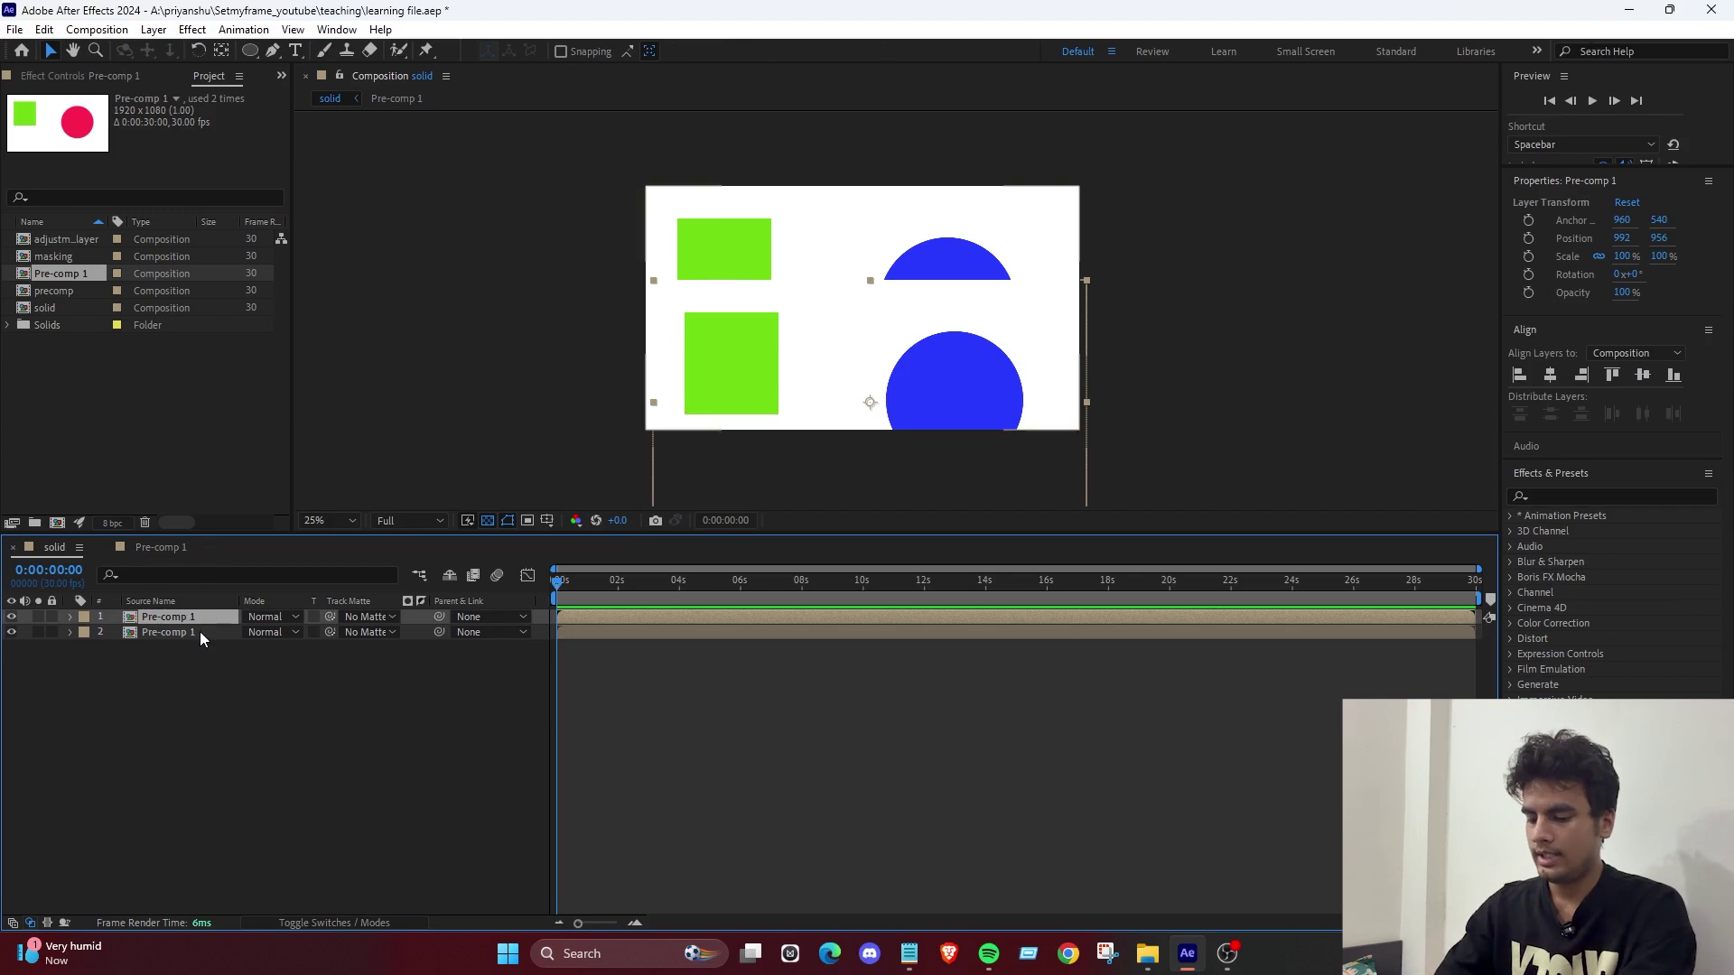
left_click(199, 729)
left_click(171, 619)
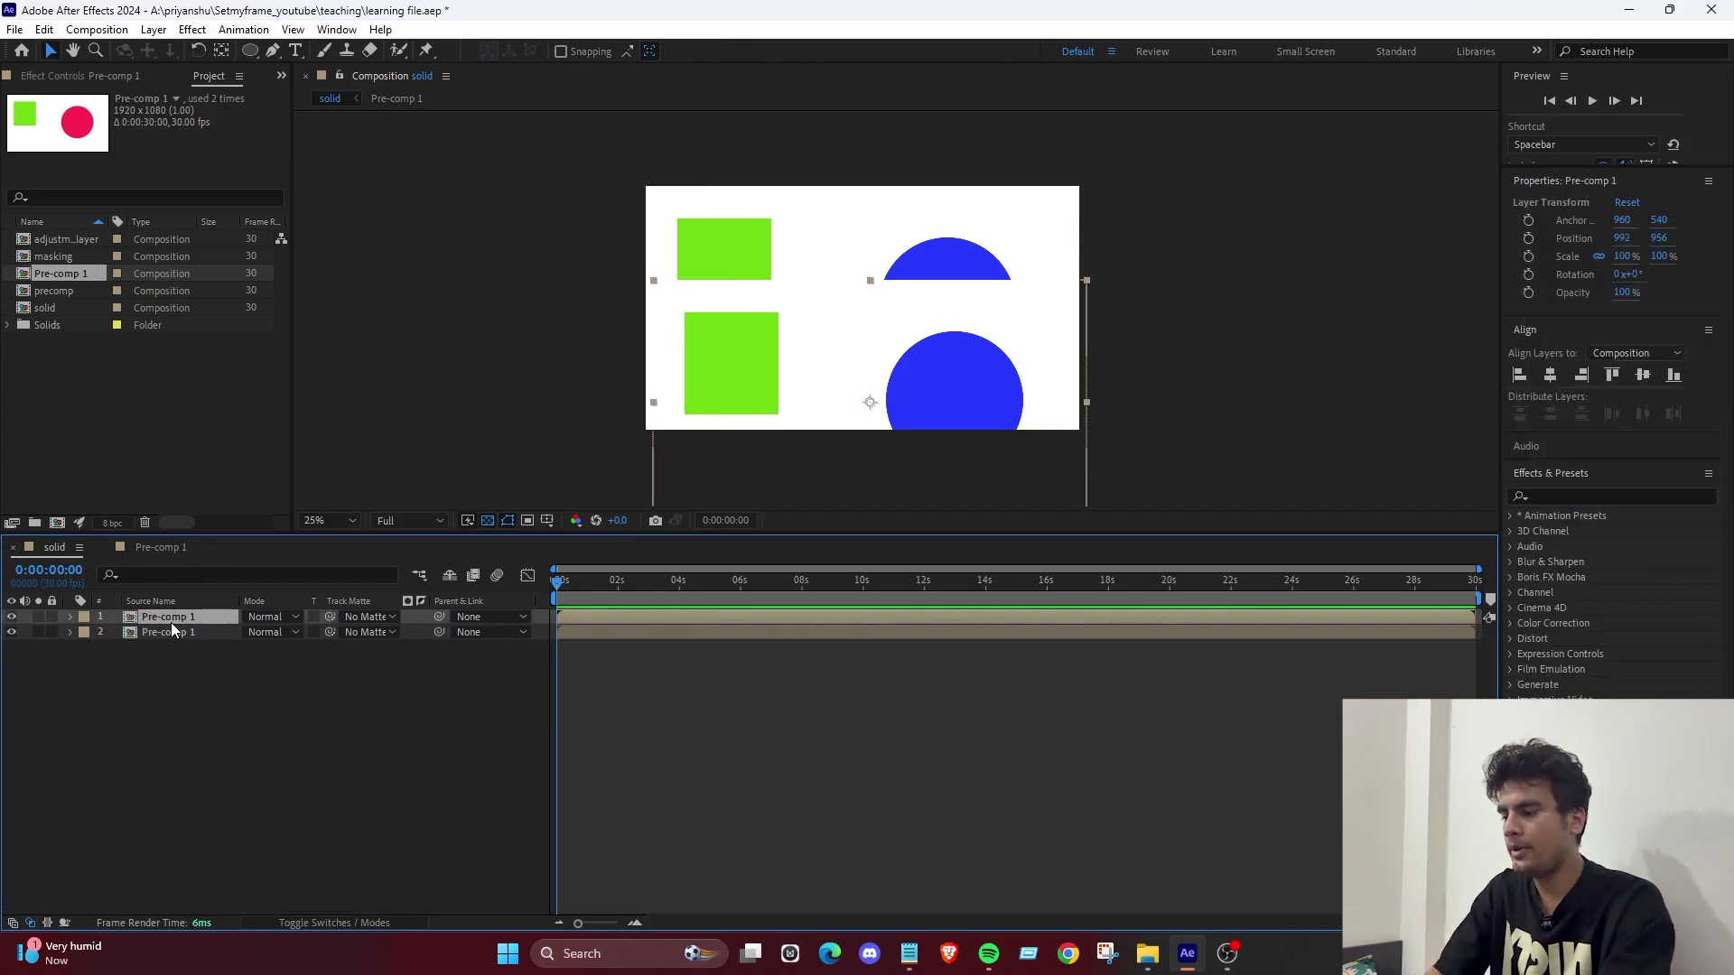
key("Delete")
left_click(179, 615)
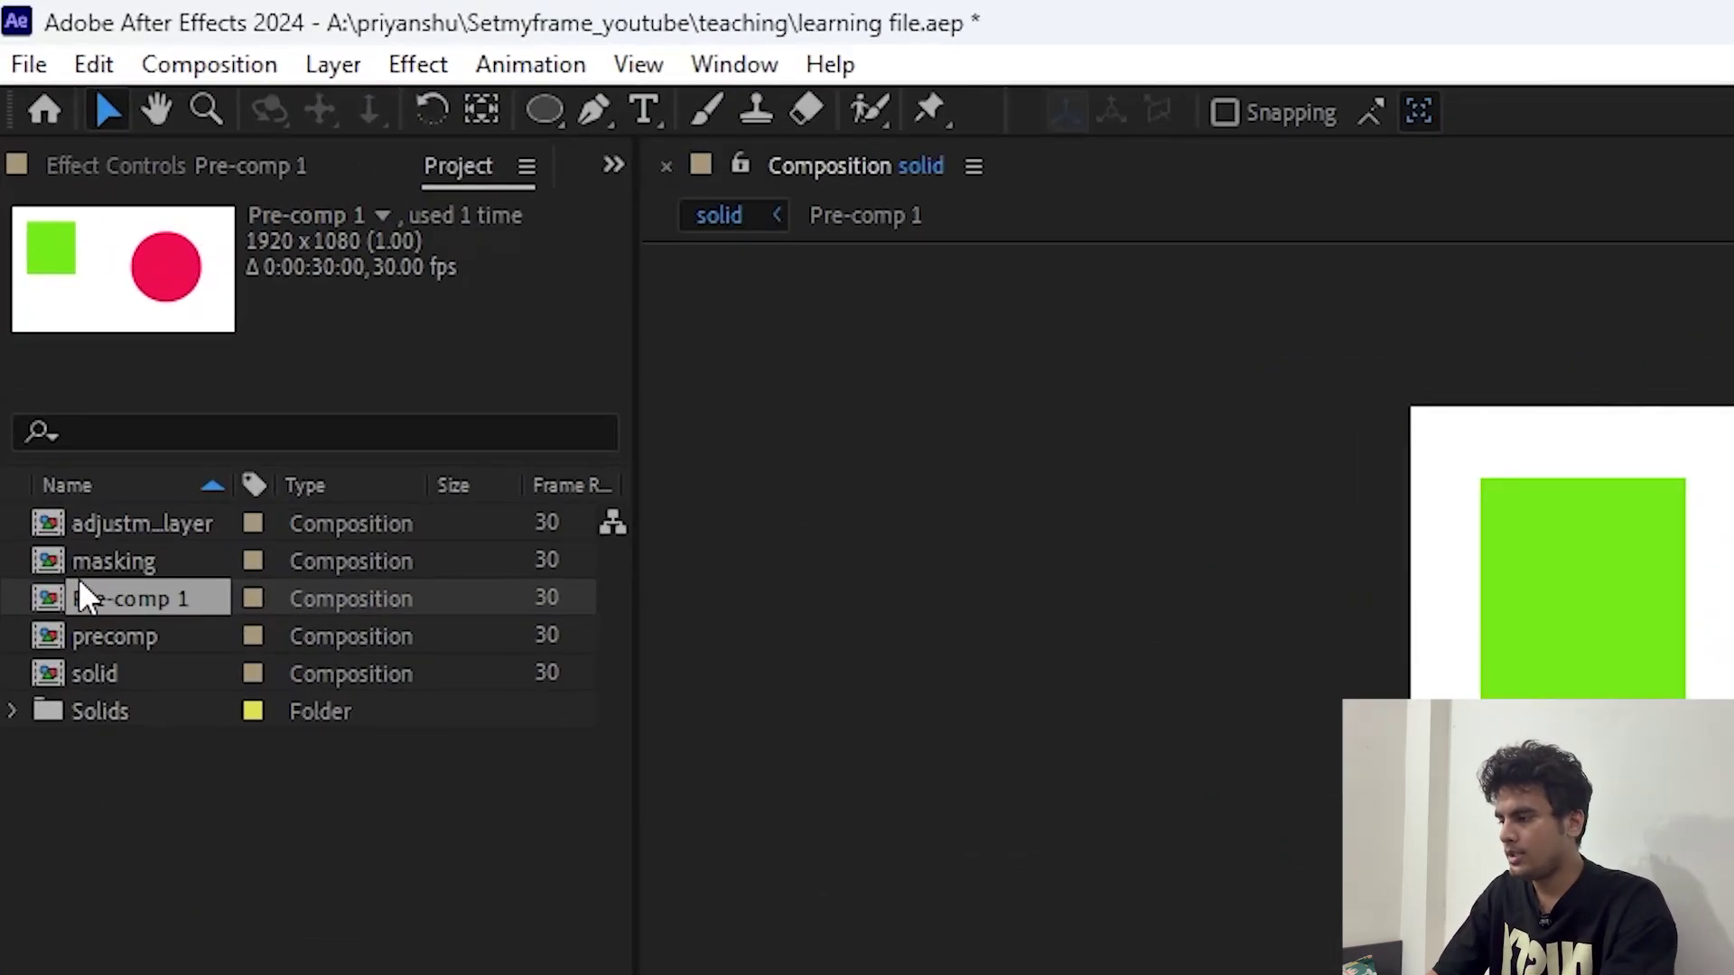
Duplicate the Pre-comp 1 composition itself among the project items.
left_click(330, 816)
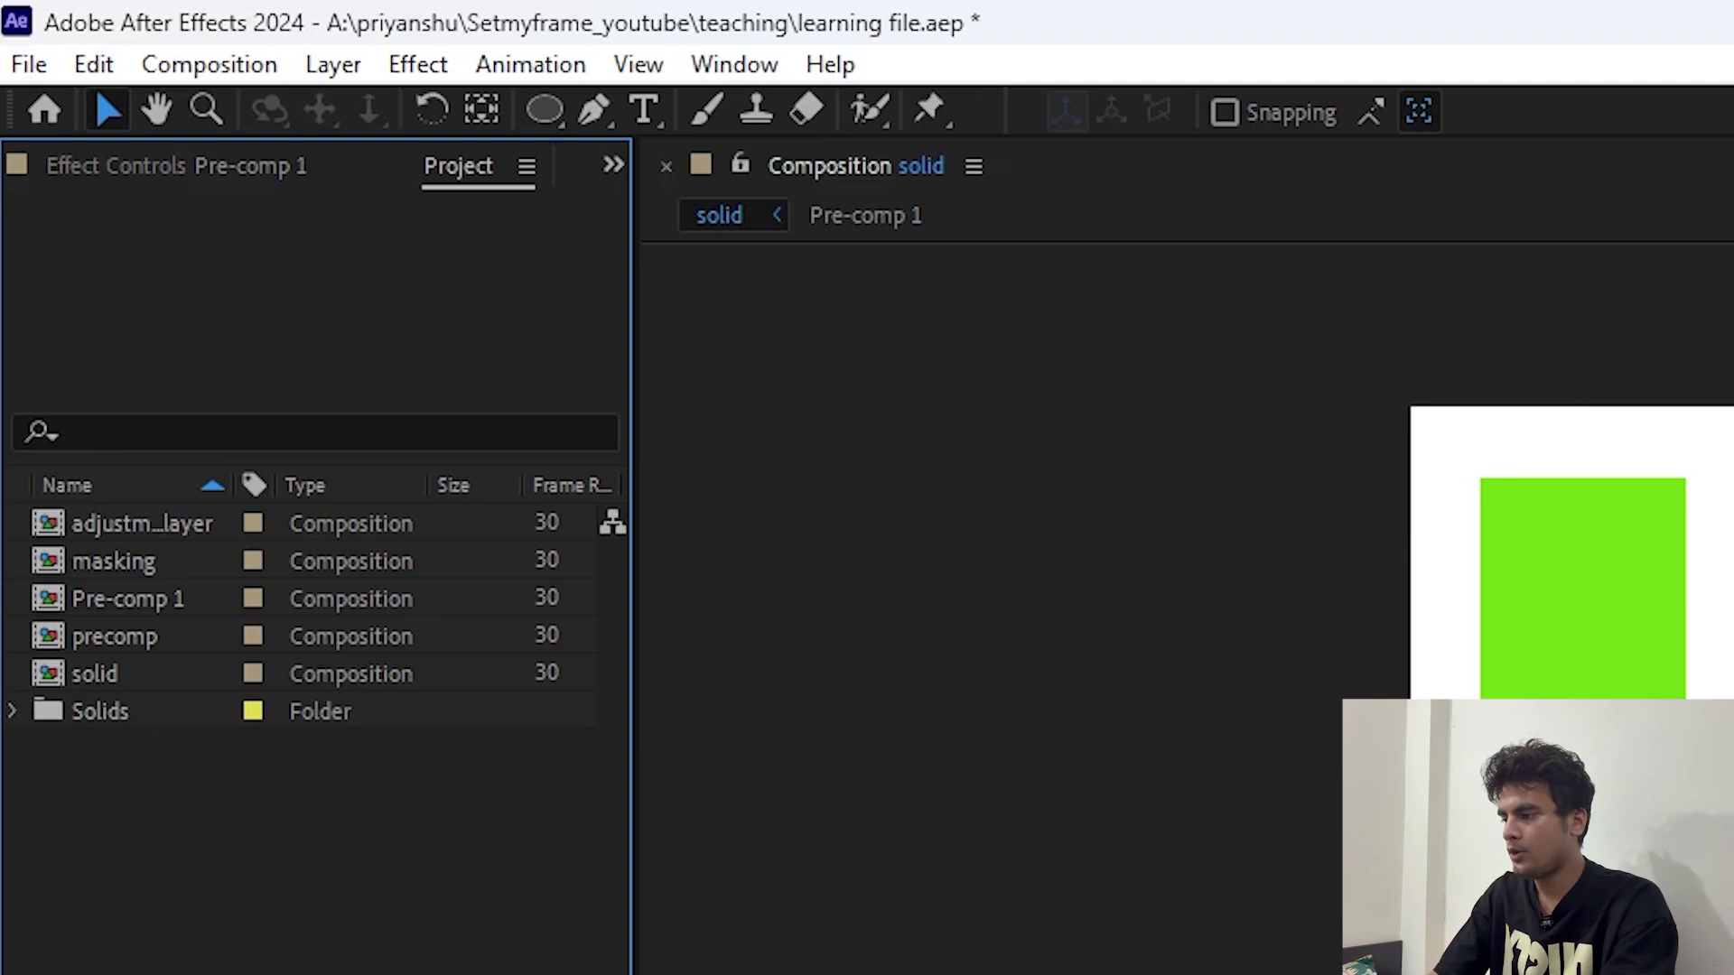
left_click(117, 600)
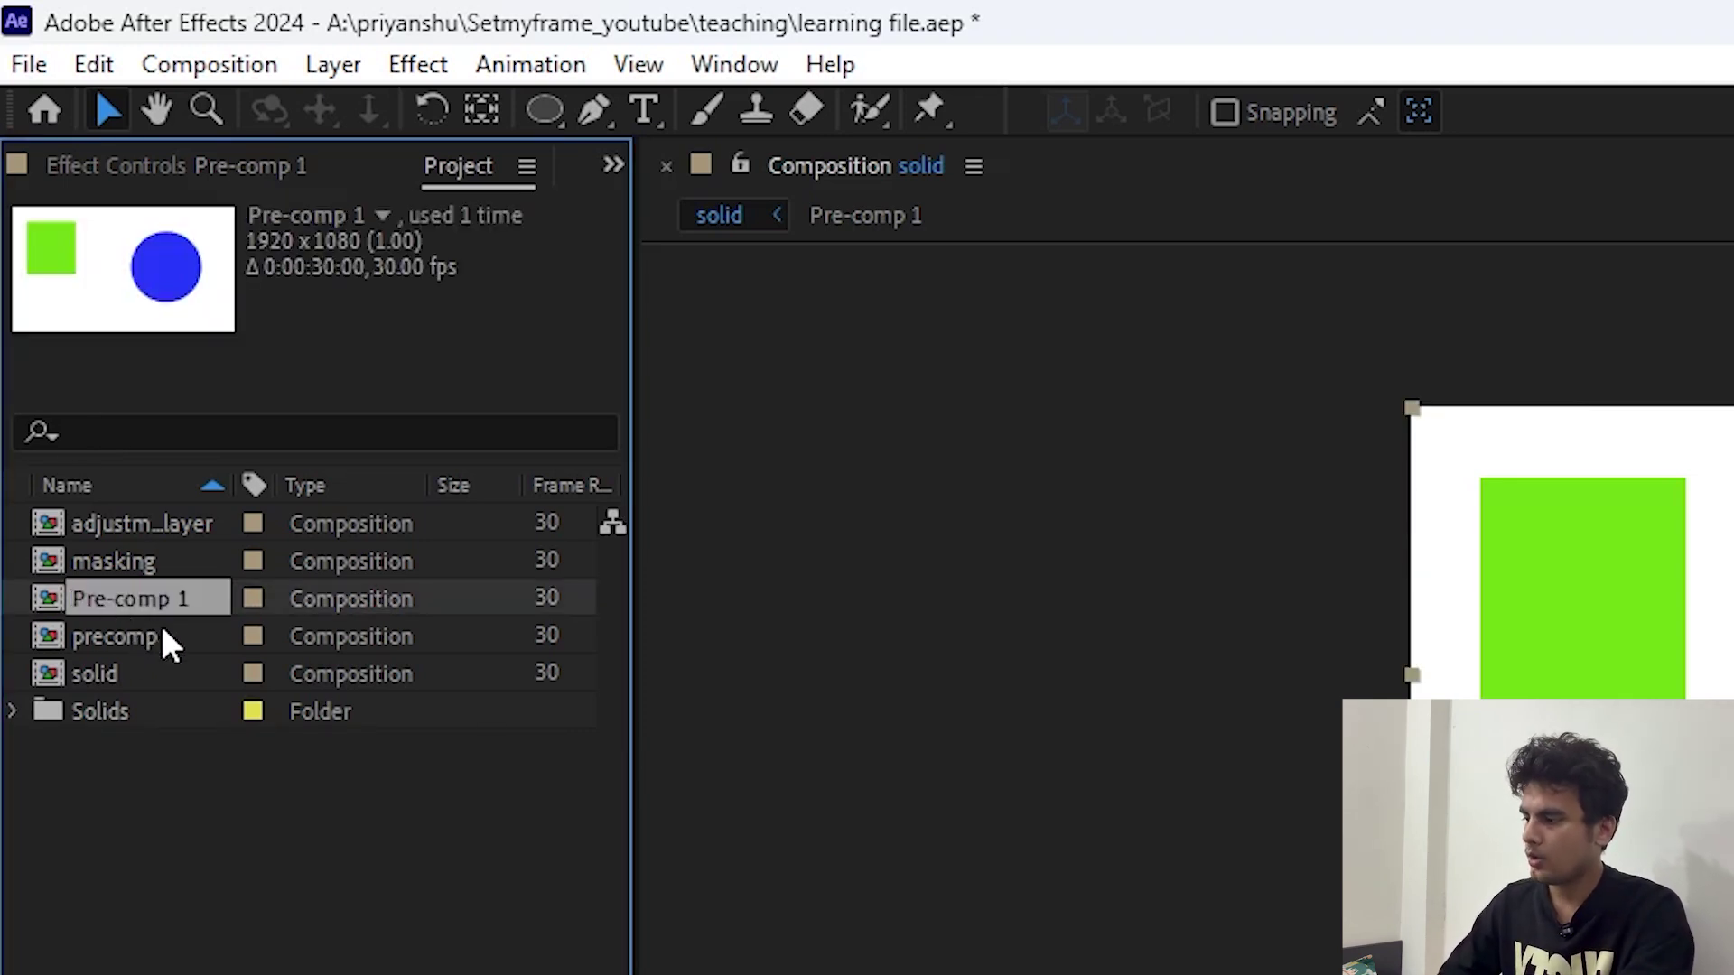
key("ctrl+d")
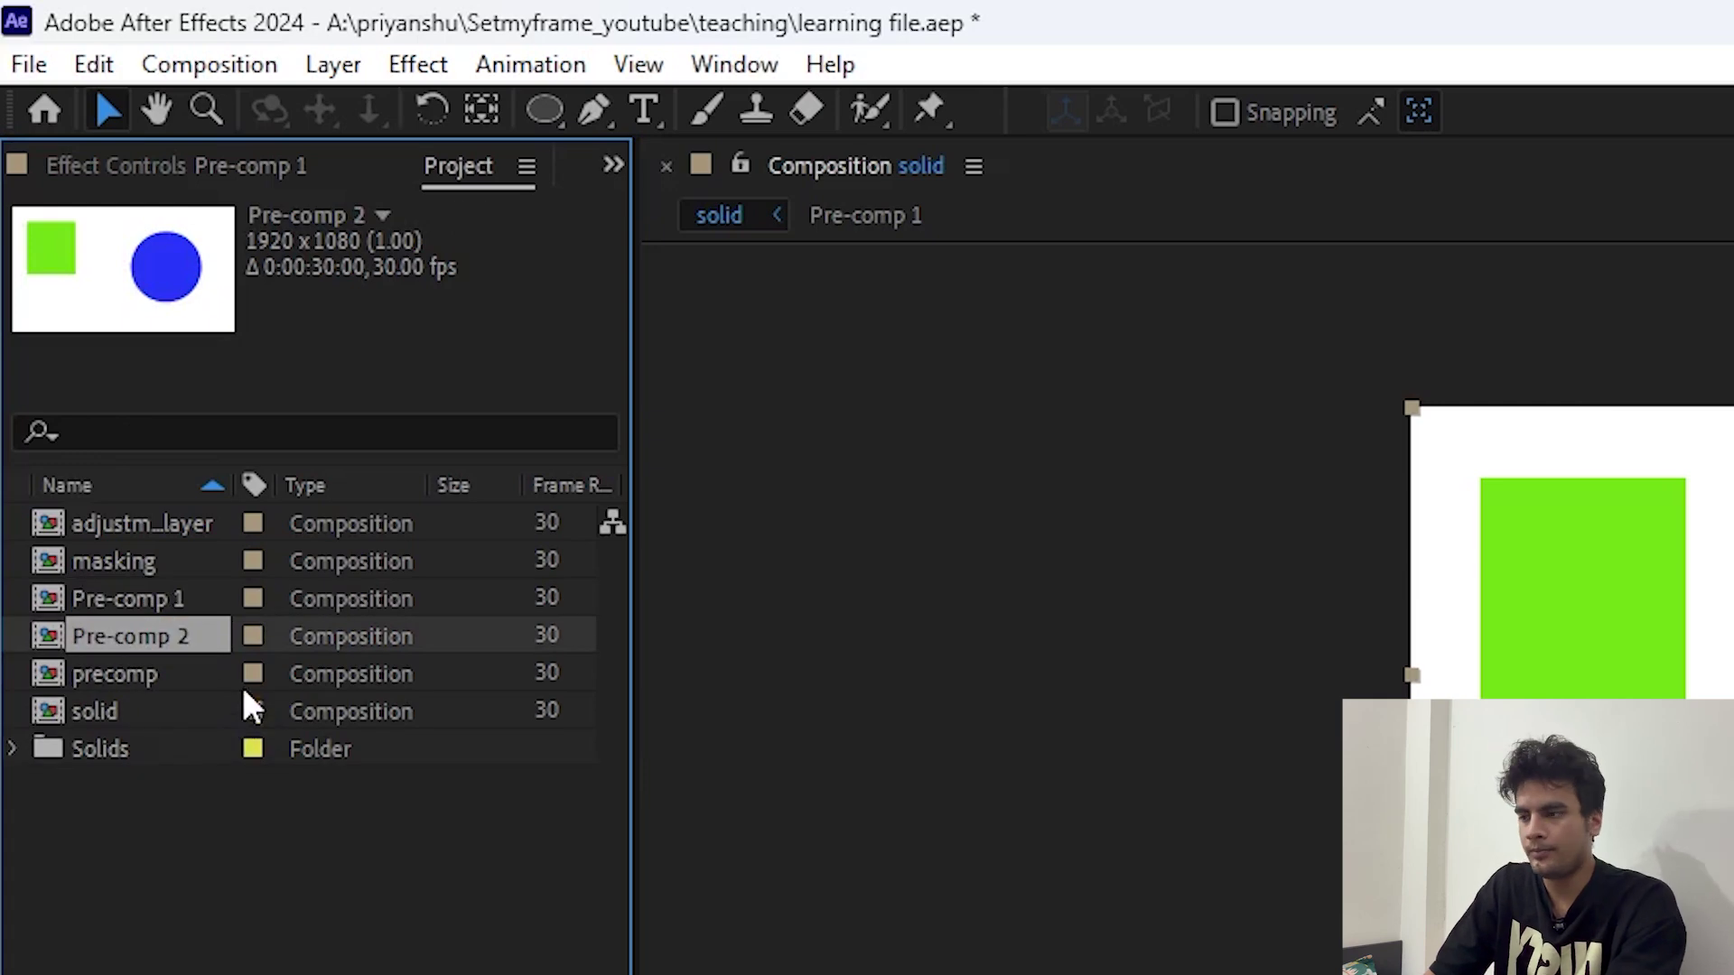
Add the Pre-comp 2 composition to the solid composition as a layer above Pre-comp 1.
left_click(272, 896)
left_click(152, 632)
left_click_drag(153, 634, 204, 627)
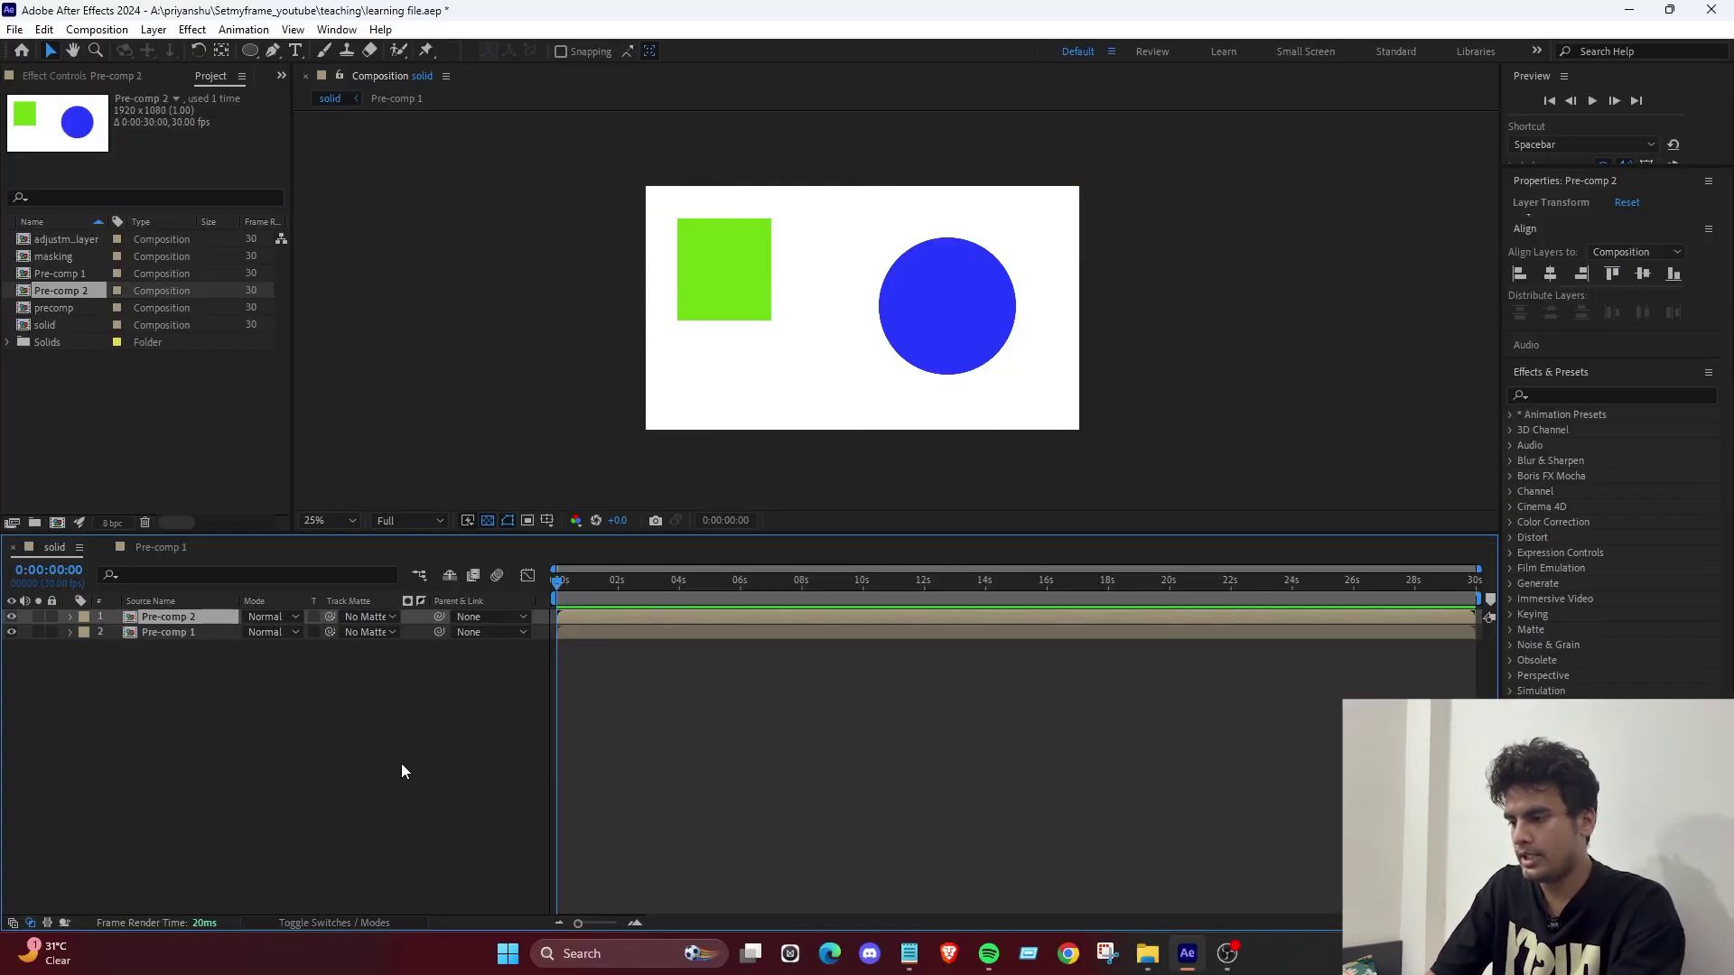
left_click(401, 762)
Move the Pre-comp 2 layer straight down in the frame to a position of about 960, 892.
left_click(188, 618)
left_click_drag(825, 325, 860, 406)
left_click(223, 679)
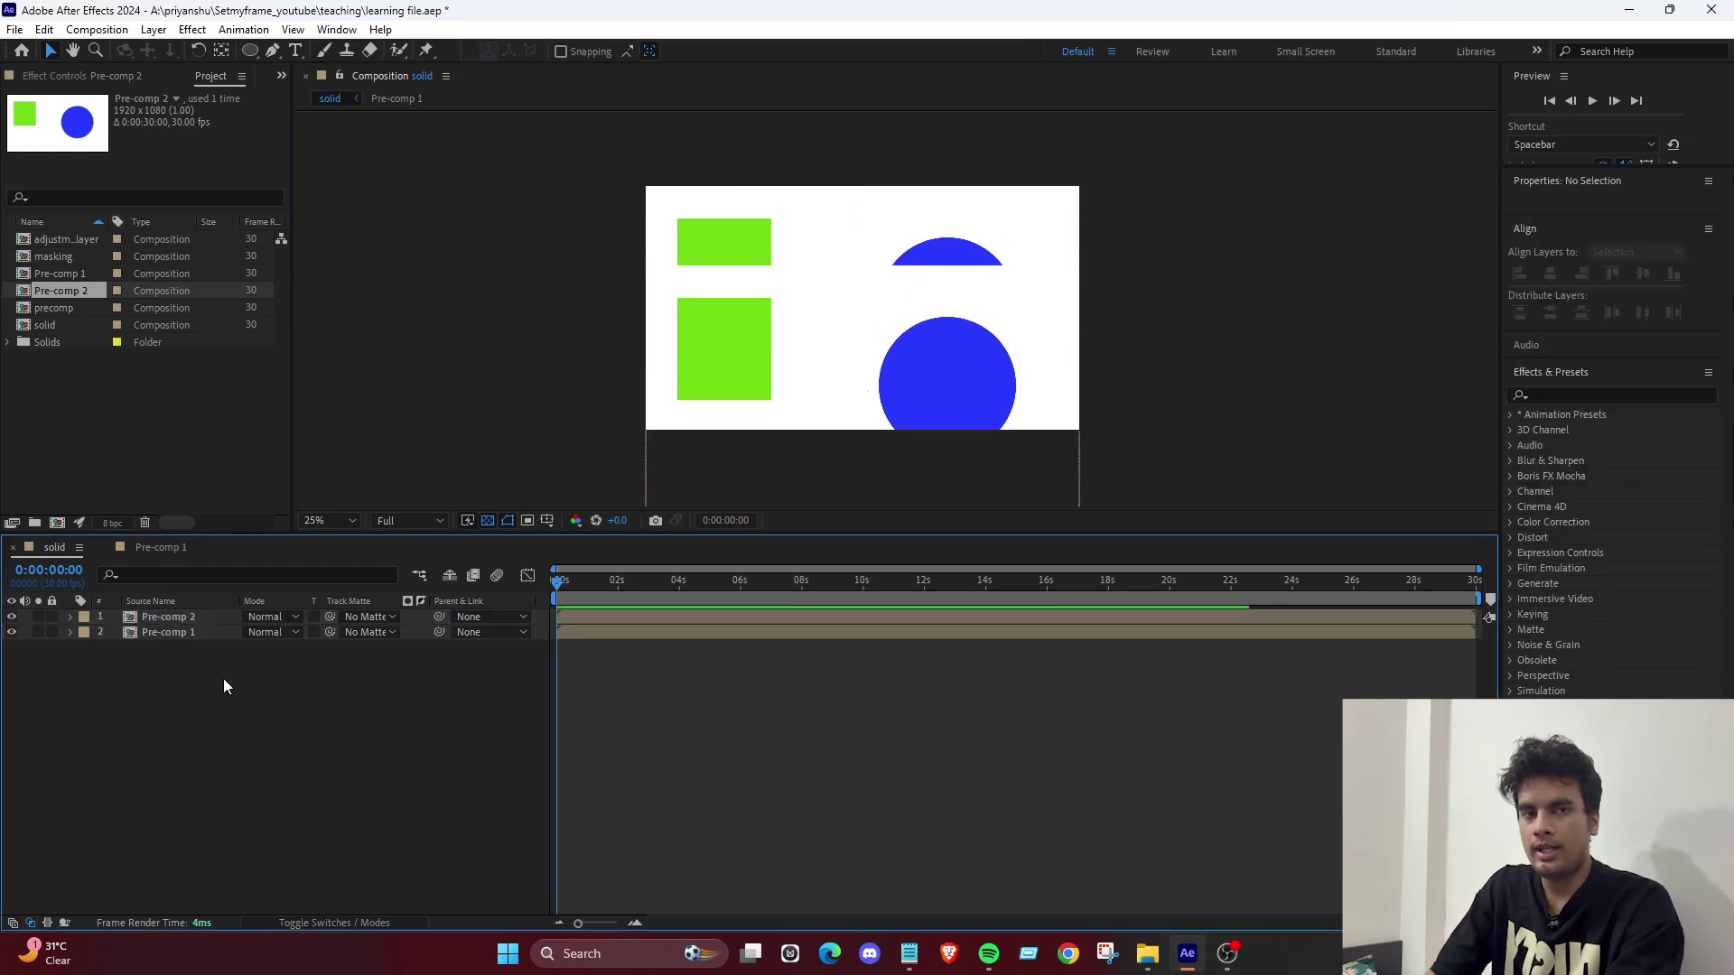
Open Pre-comp 2 from its layer and change the circle's fill colour on Shape Layer 2 to pinkish red.
double_click(181, 616)
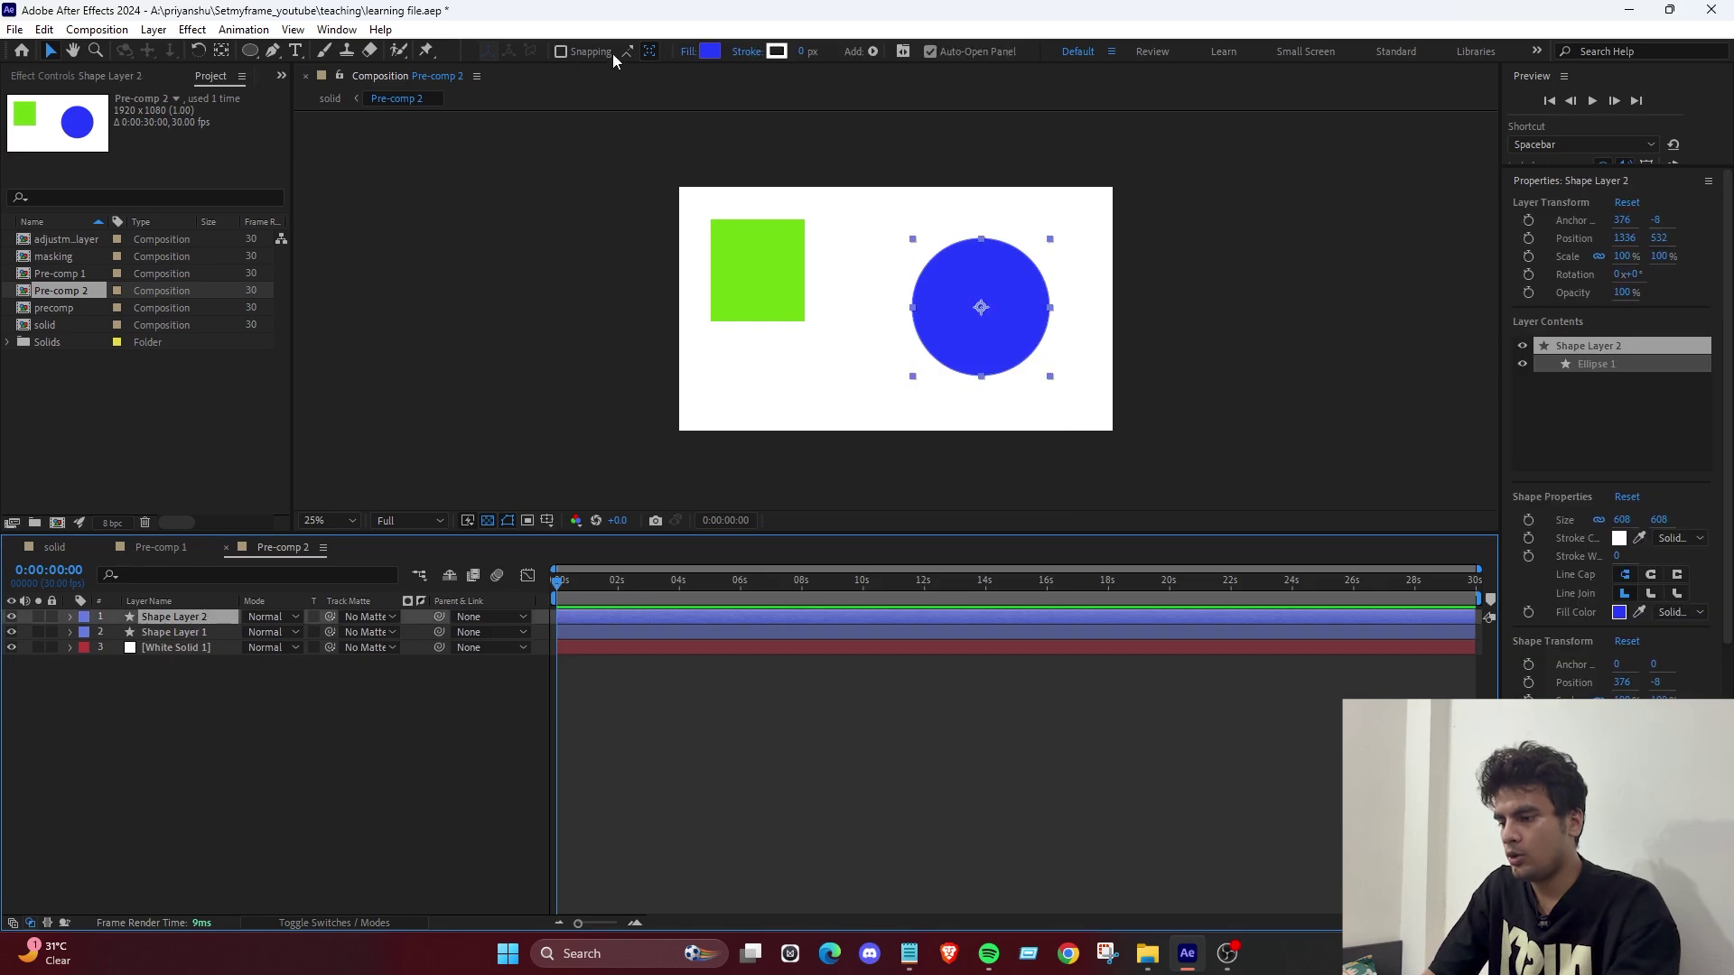
left_click(703, 52)
left_click_drag(903, 433, 912, 370)
left_click(1046, 365)
left_click(424, 592)
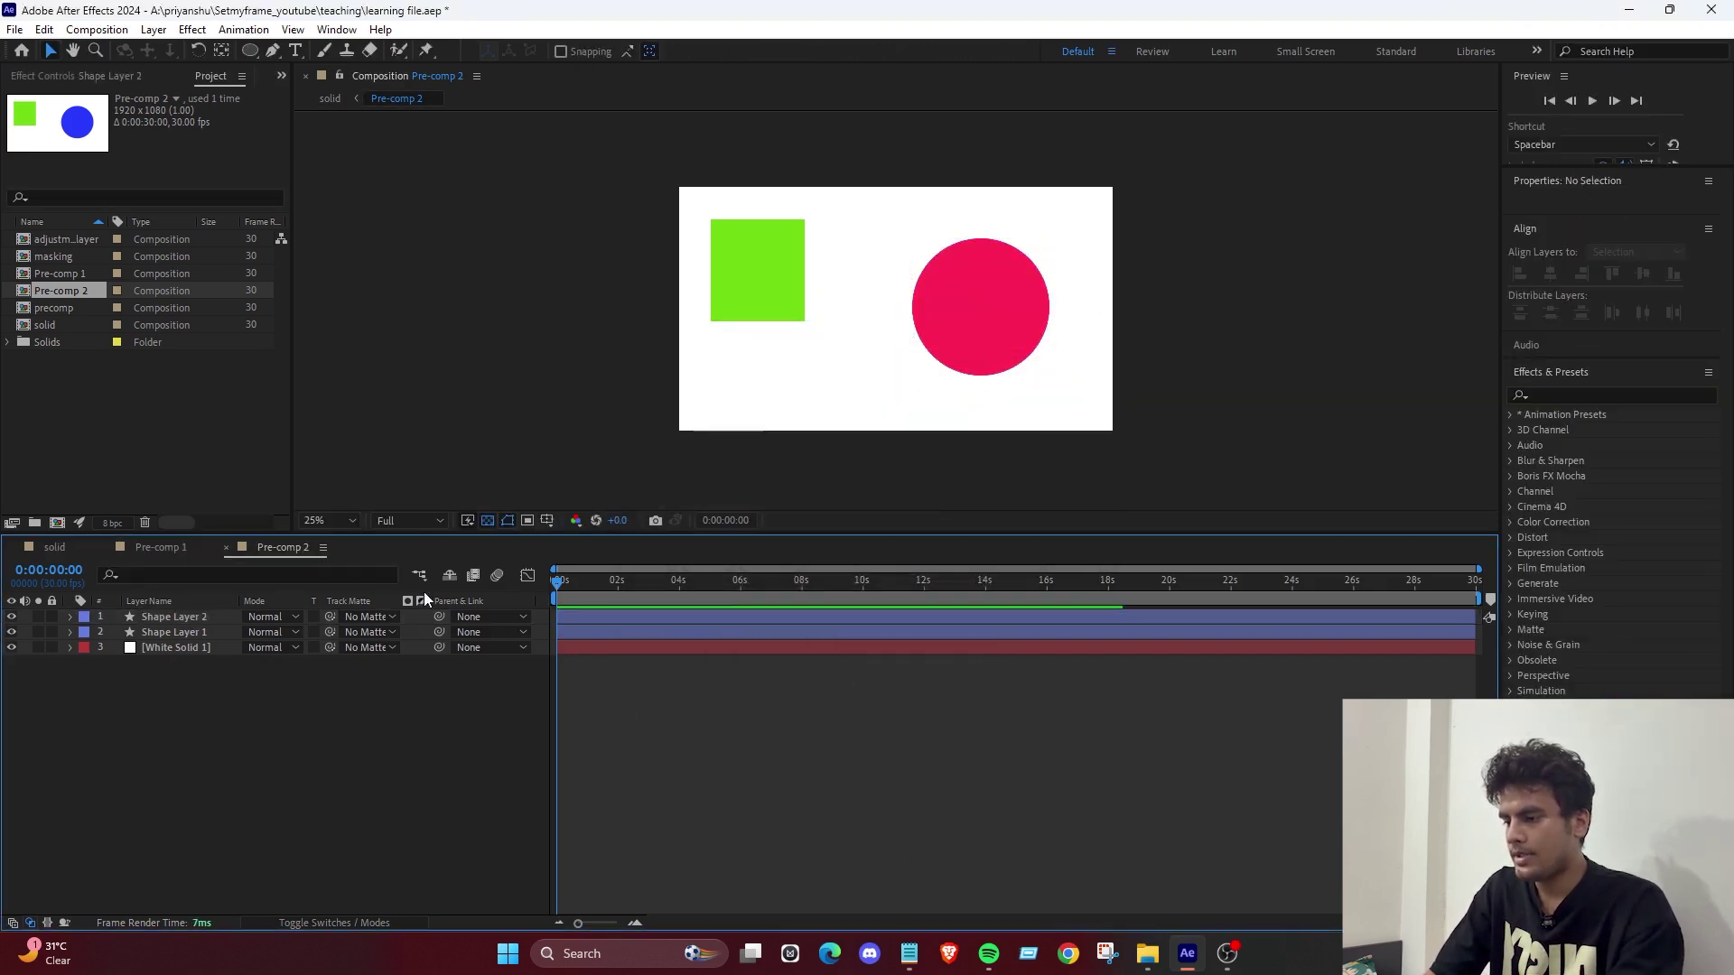
Return to the solid composition and move the Pre-comp 2 layer further down to a position of about 968, 992.
left_click(127, 545)
left_click(40, 547)
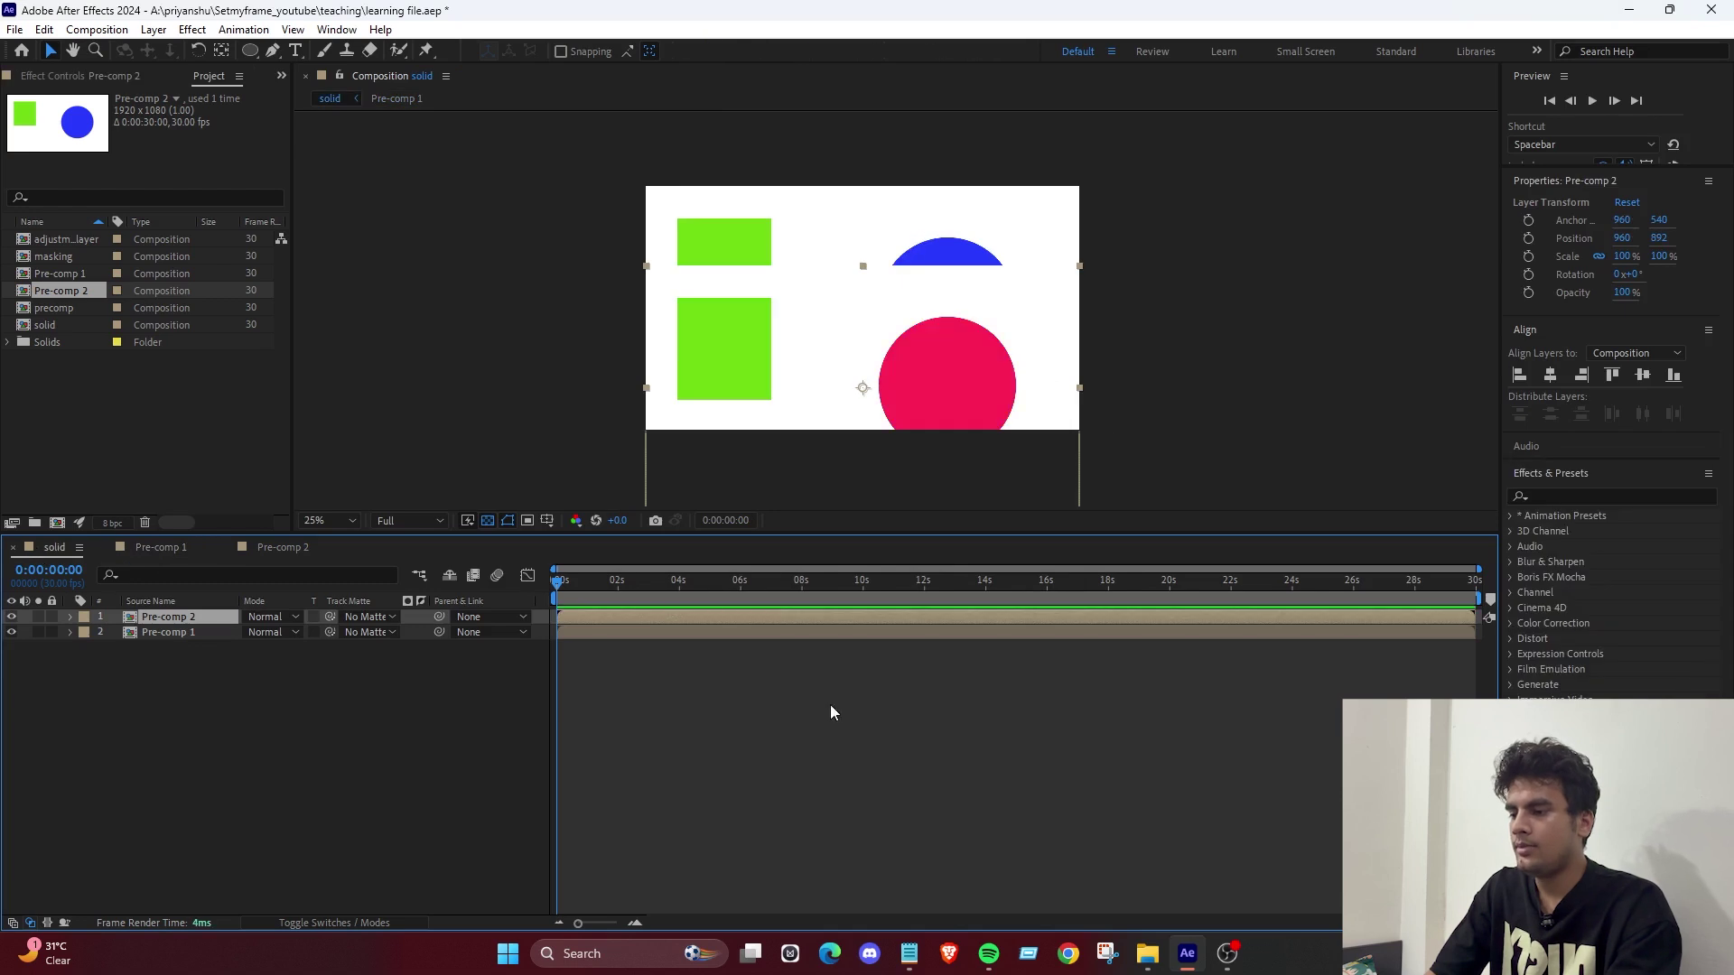
left_click_drag(959, 331, 969, 341)
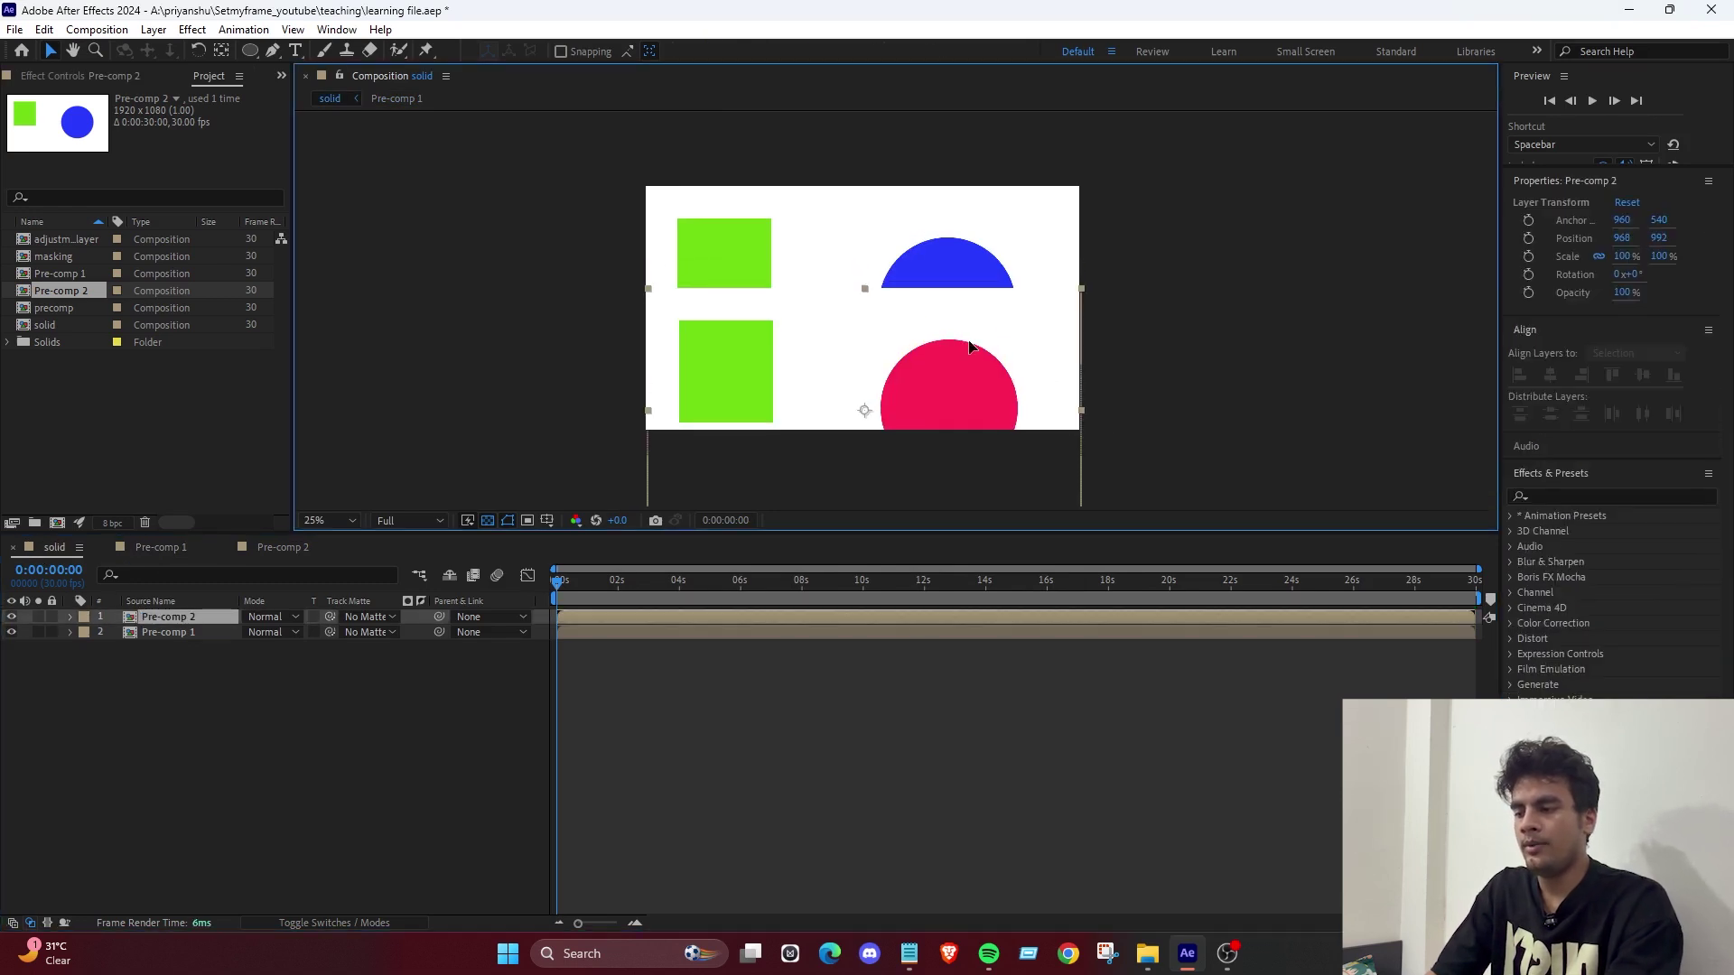
Compare the Pre-comp 1 and Pre-comp 2 layers with their source compositions in the project.
left_click(977, 258)
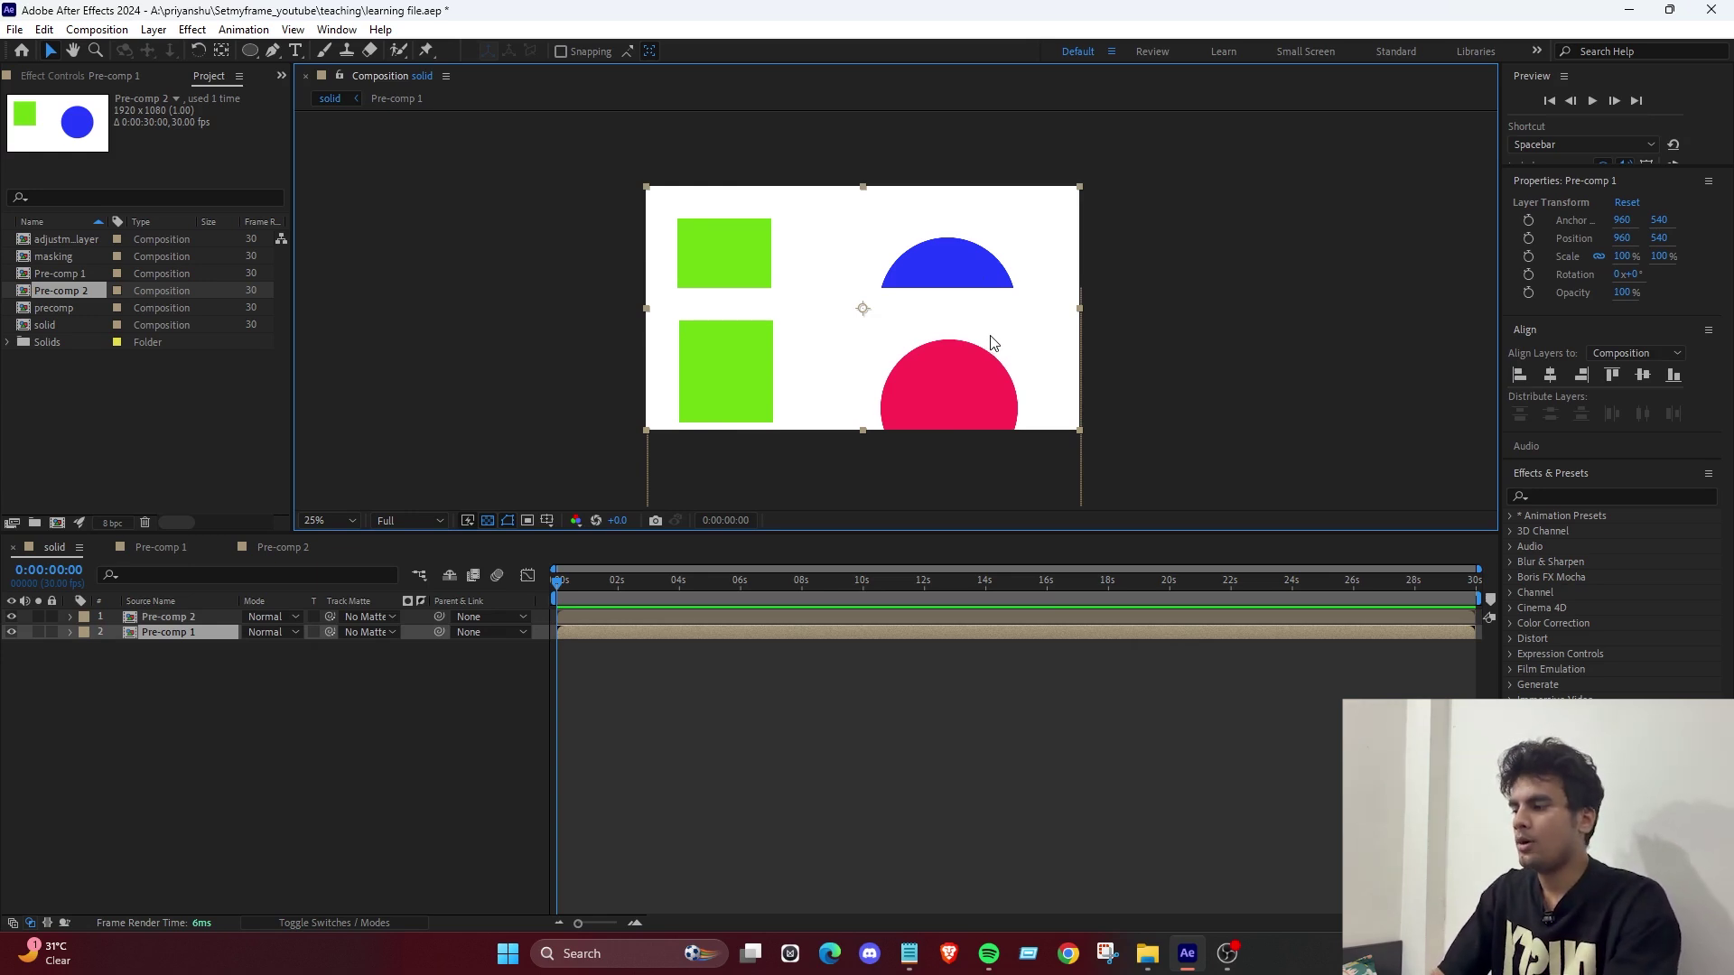
left_click(1310, 383)
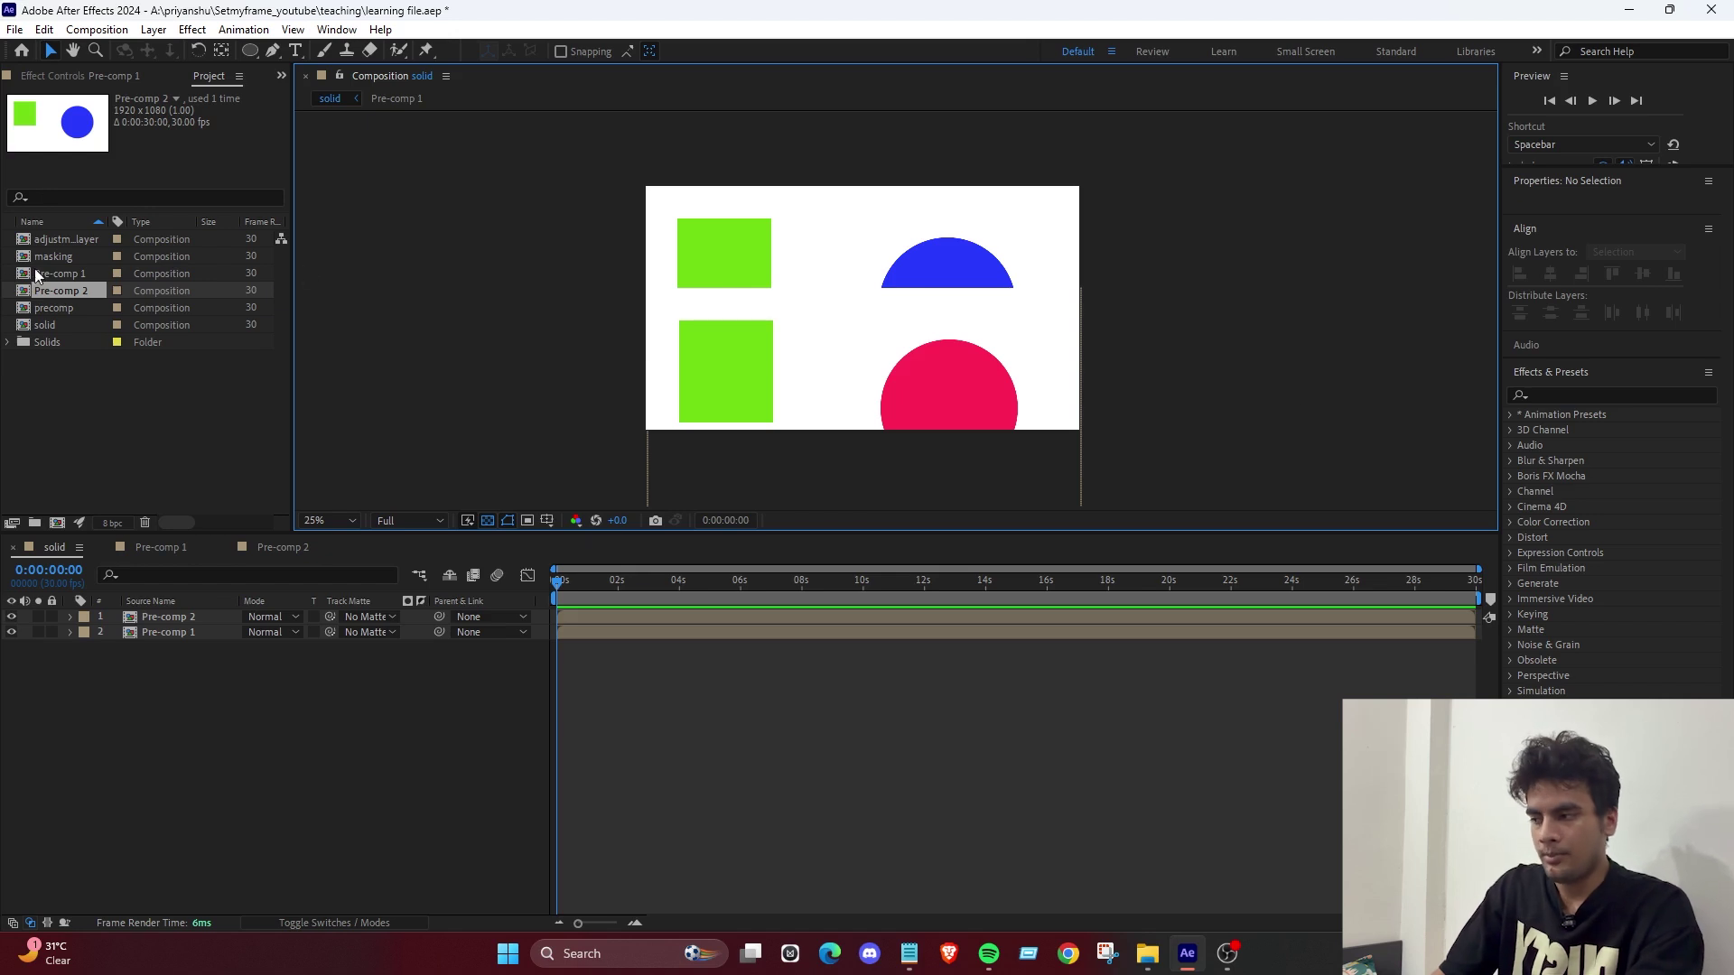
left_click(72, 285)
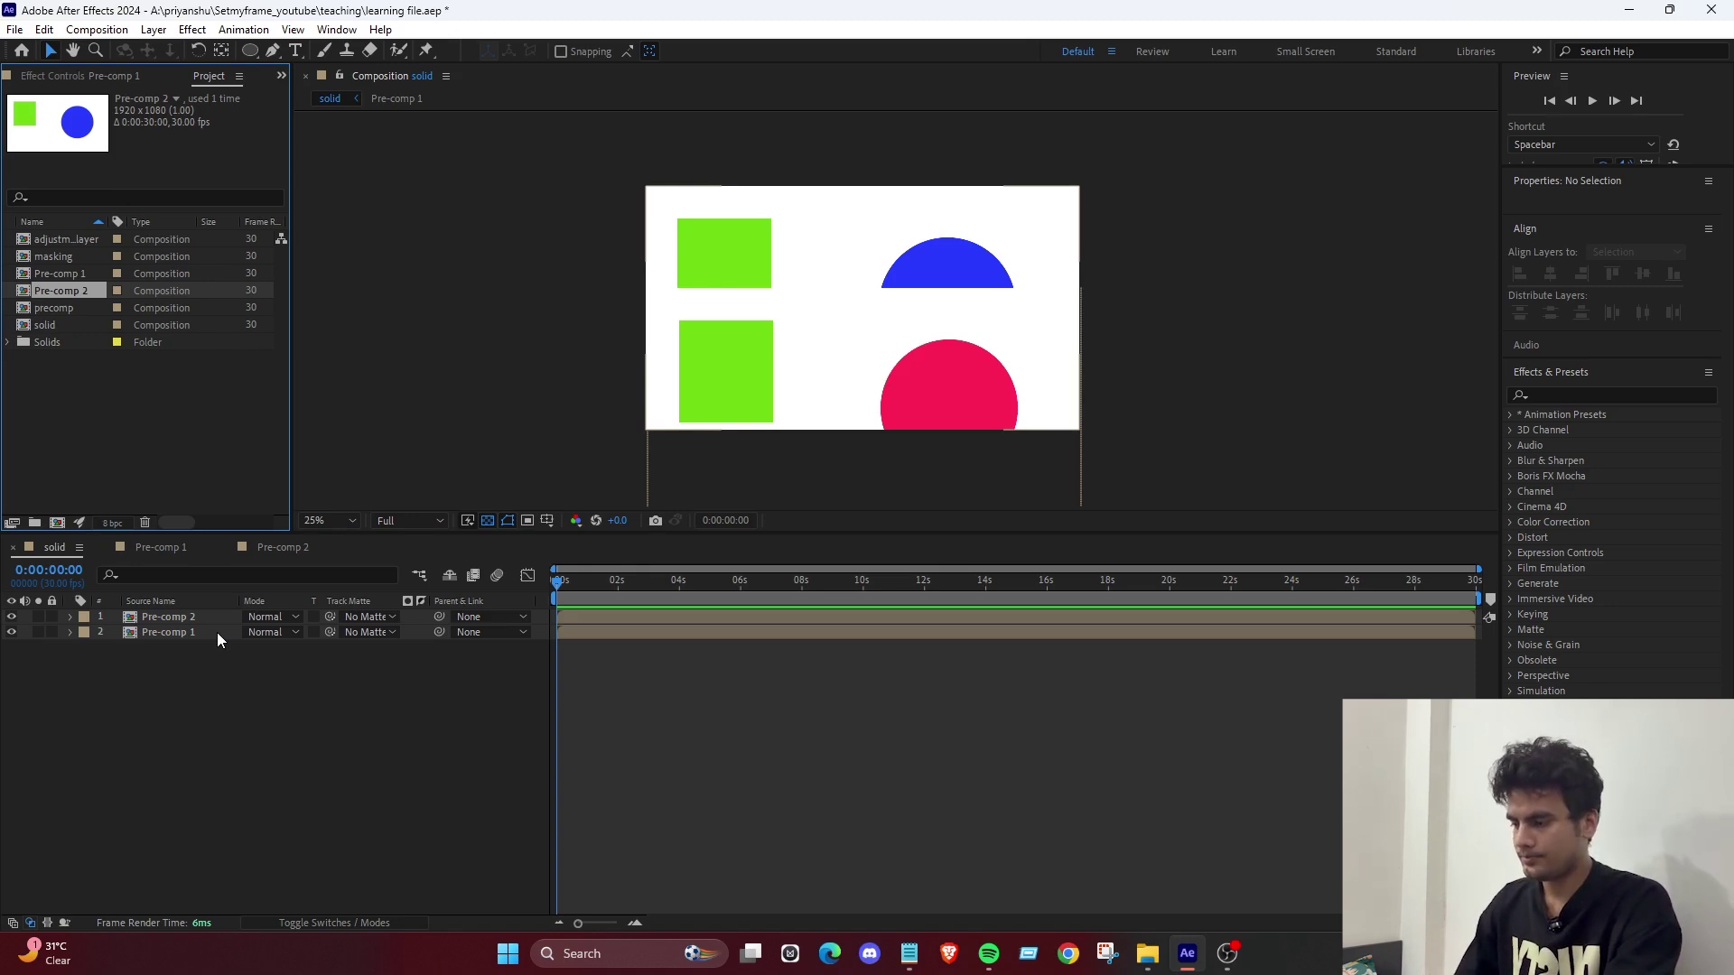
left_click(177, 636)
left_click(459, 707)
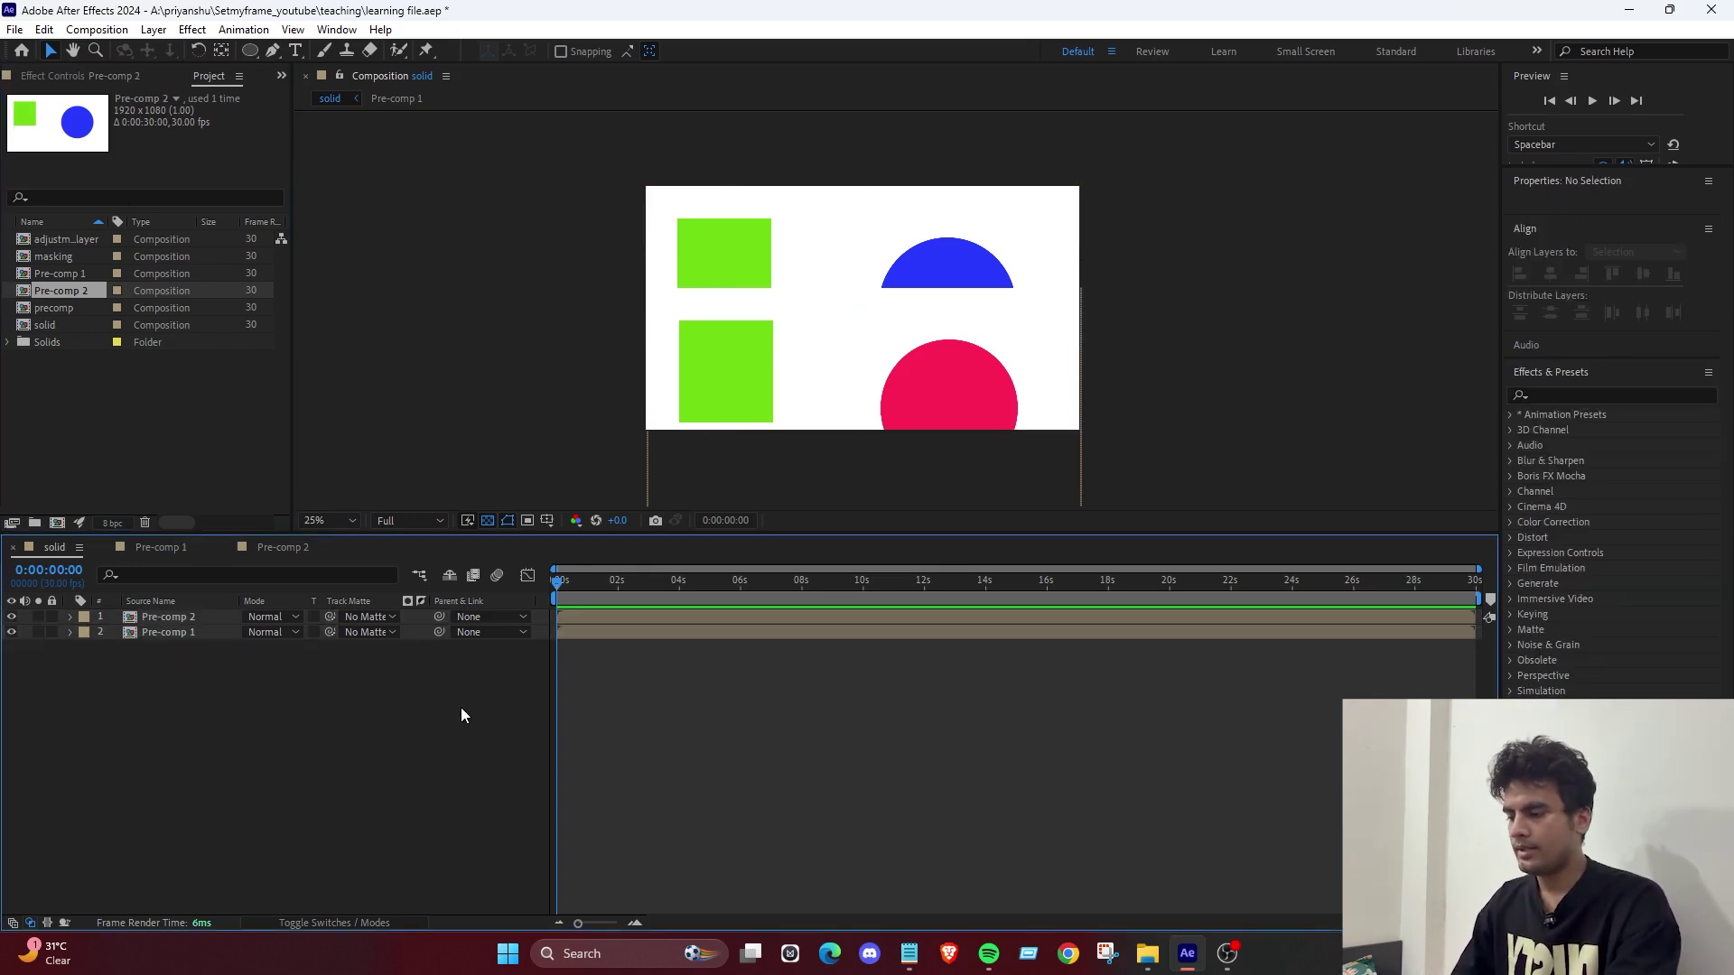
Delete both the Pre-comp 1 and Pre-comp 2 layers from the solid composition.
left_click_drag(133, 679, 177, 596)
left_click(458, 811)
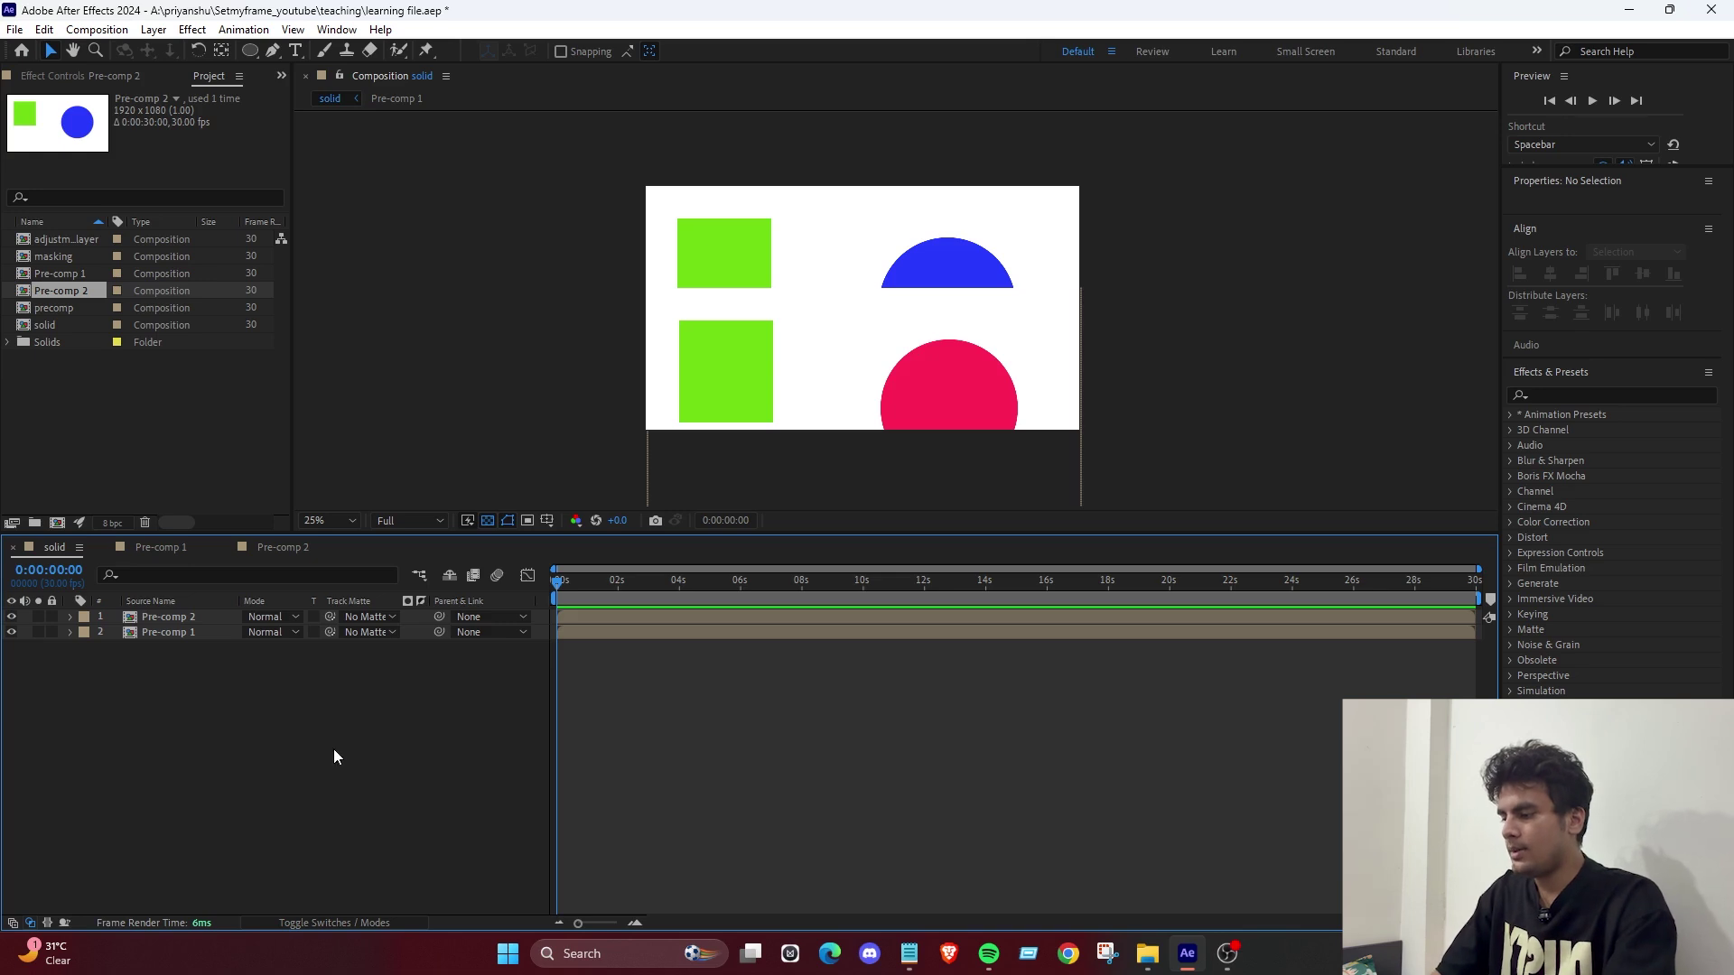
key("ctrl+a")
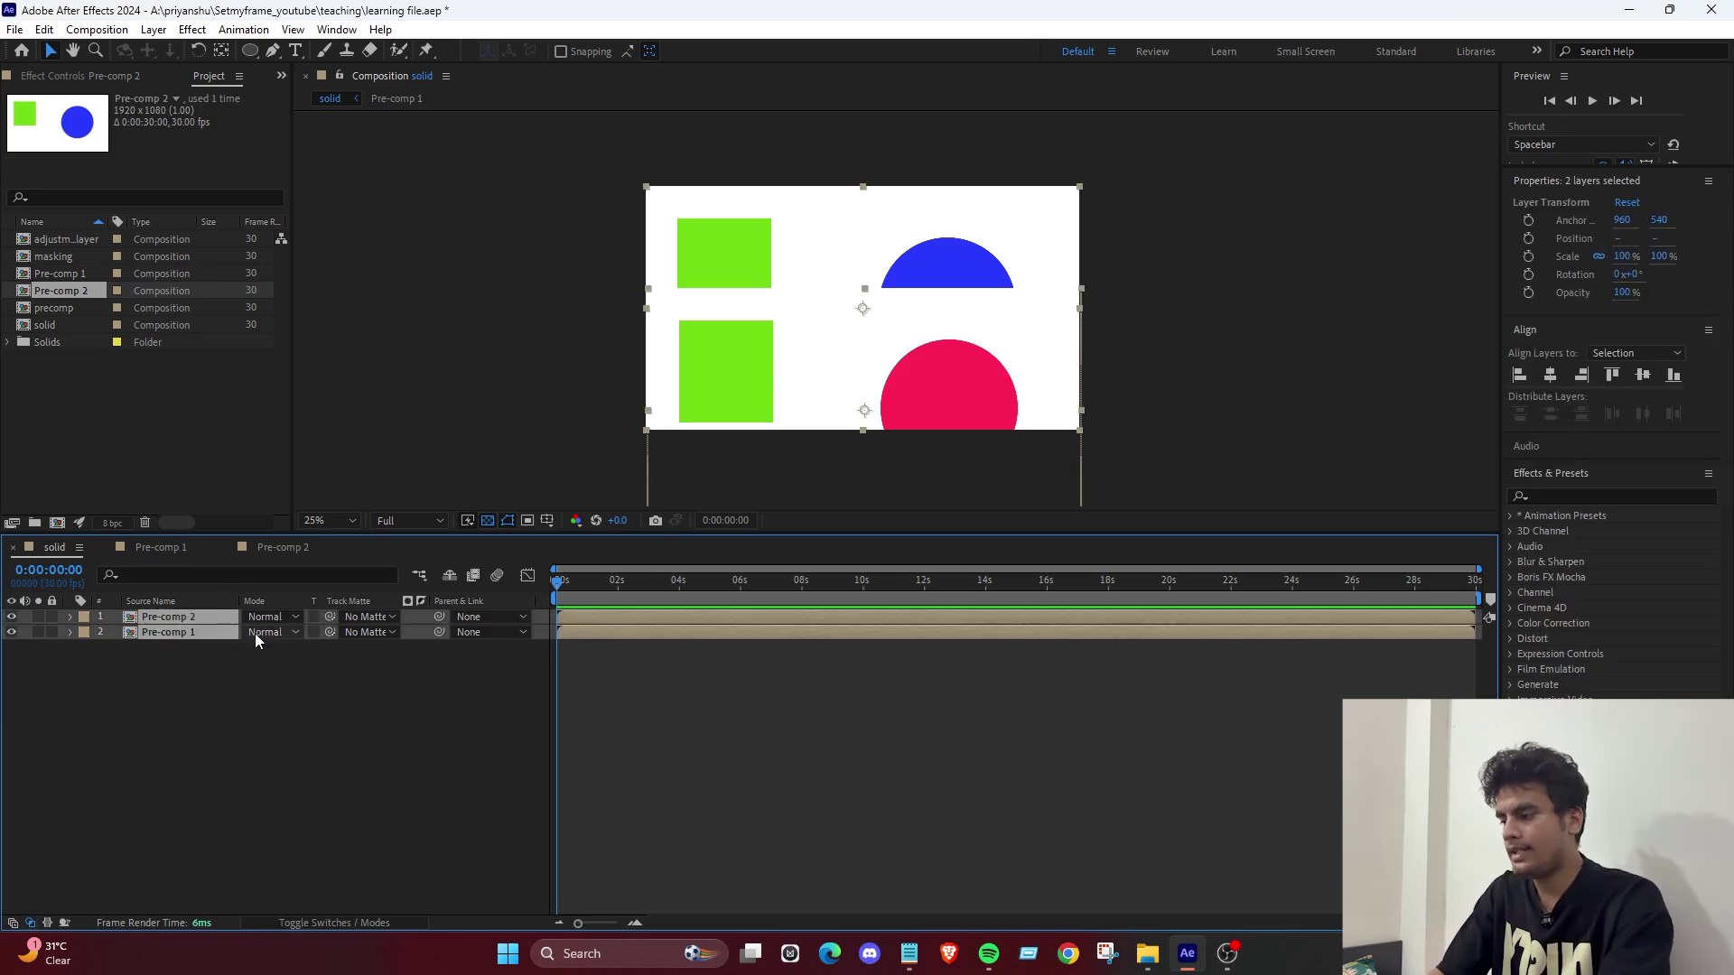
key("Delete")
Open the adjustment layer composition, then import the running-deer JPG and add it as a layer.
left_click(68, 308)
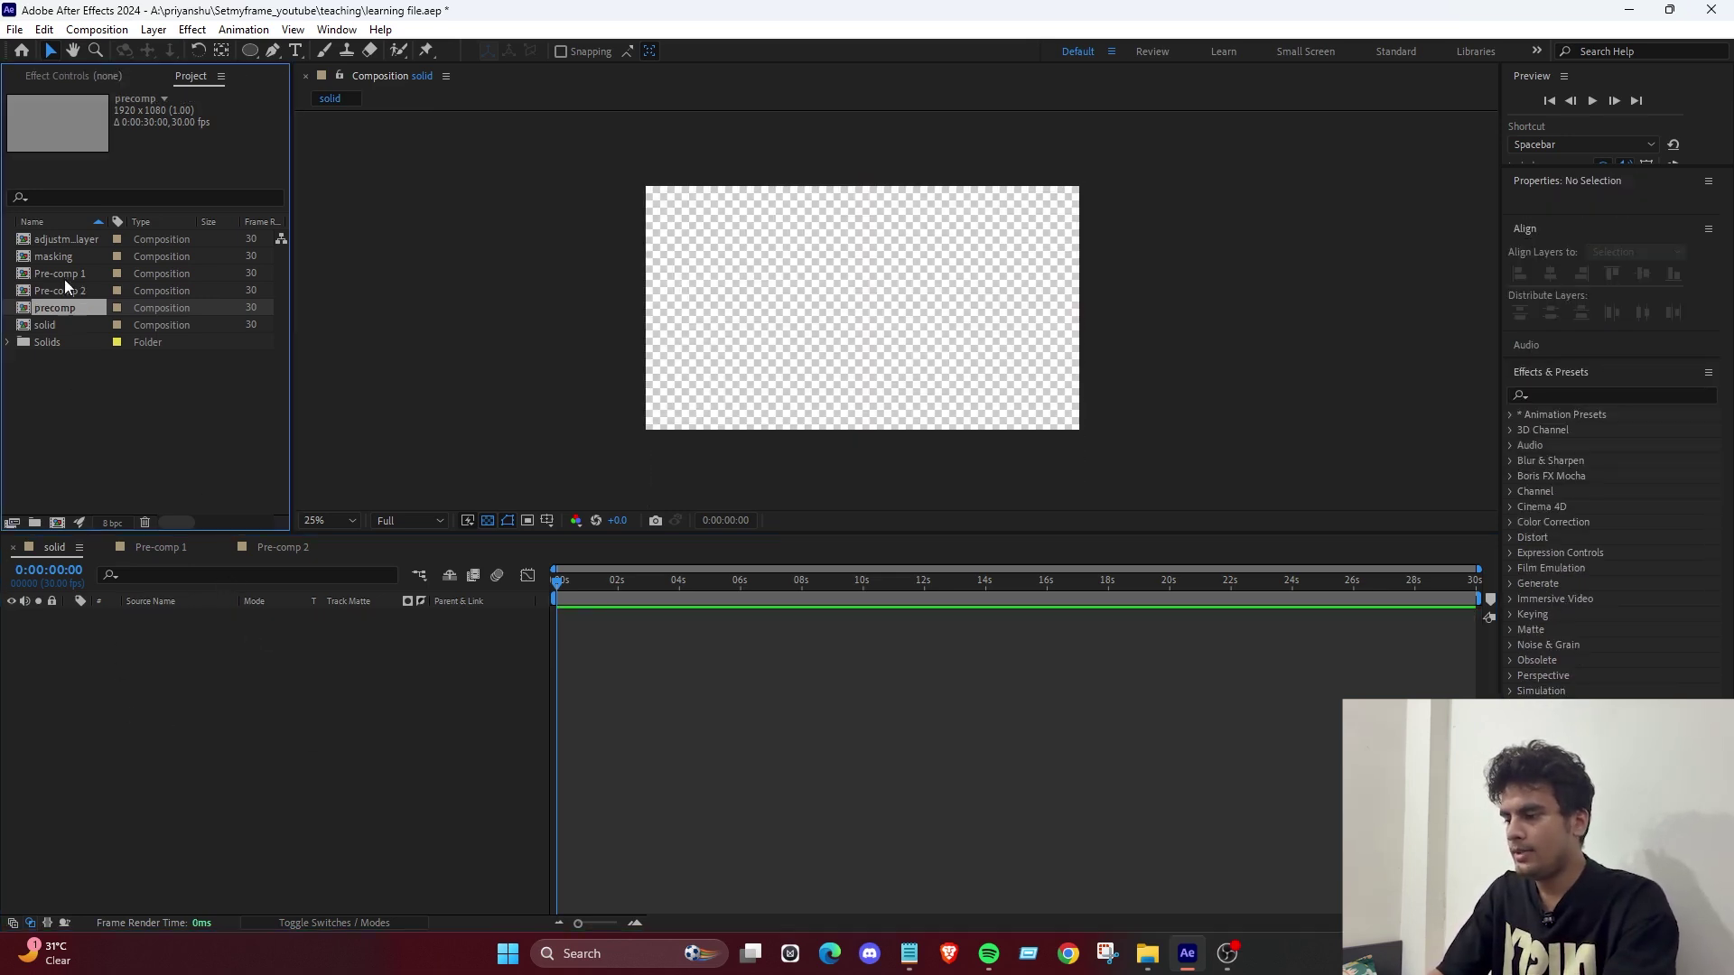
double_click(71, 242)
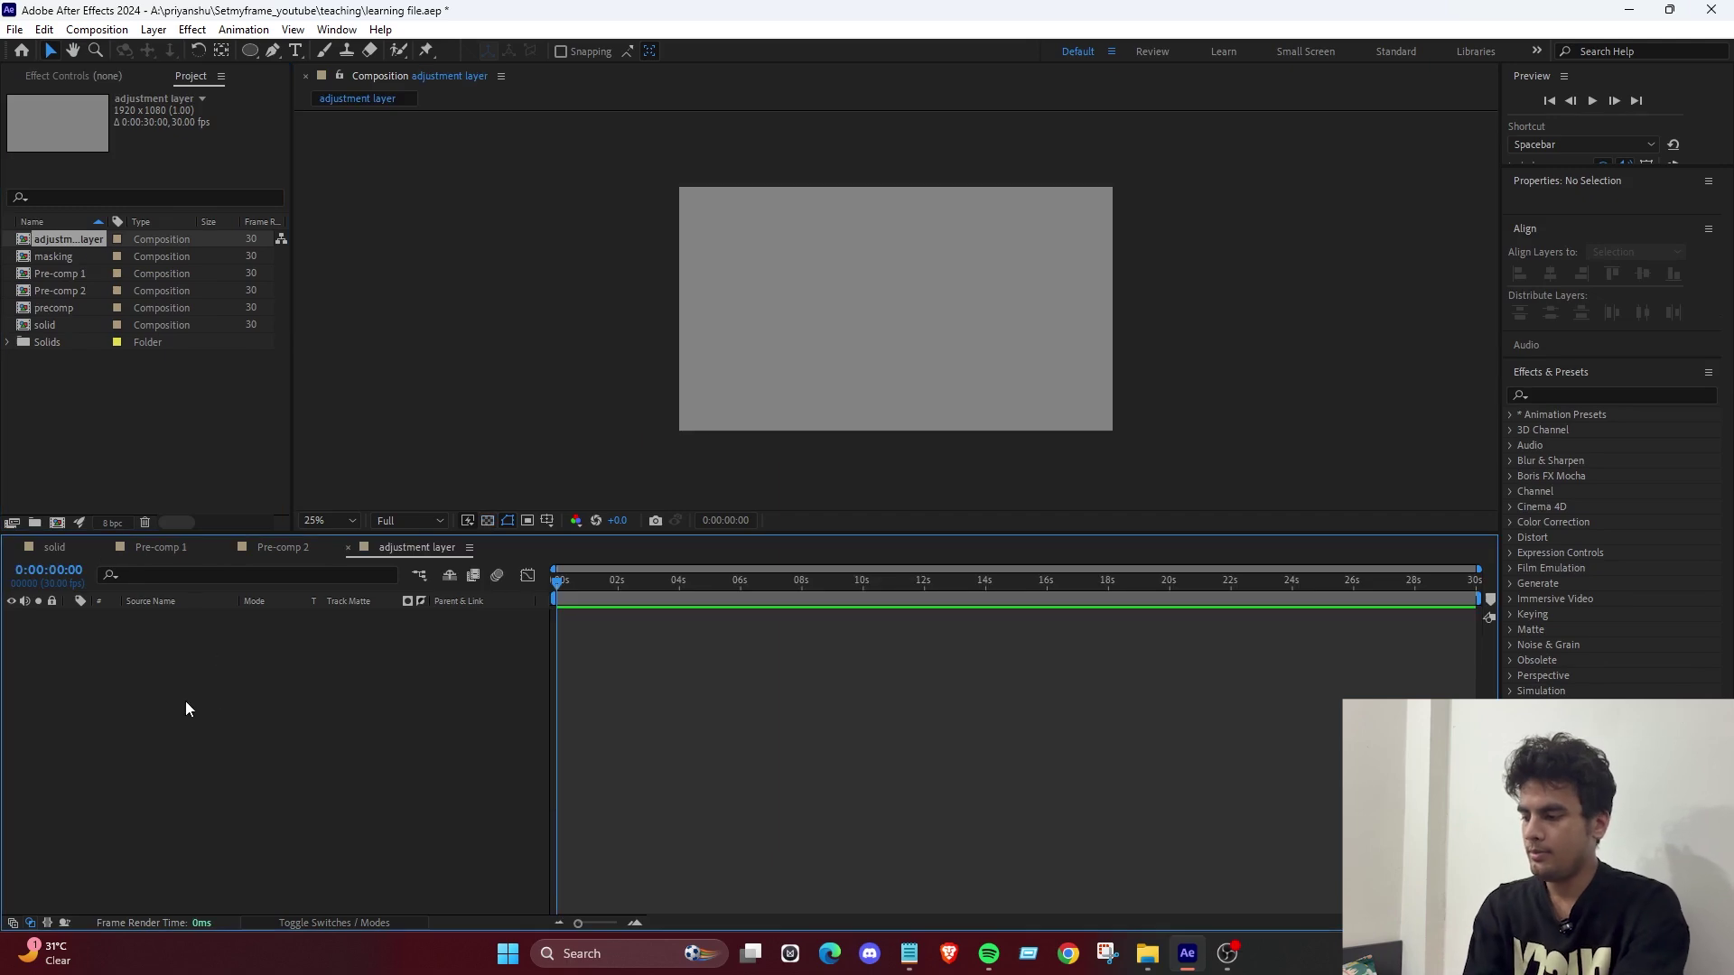
right_click(237, 766)
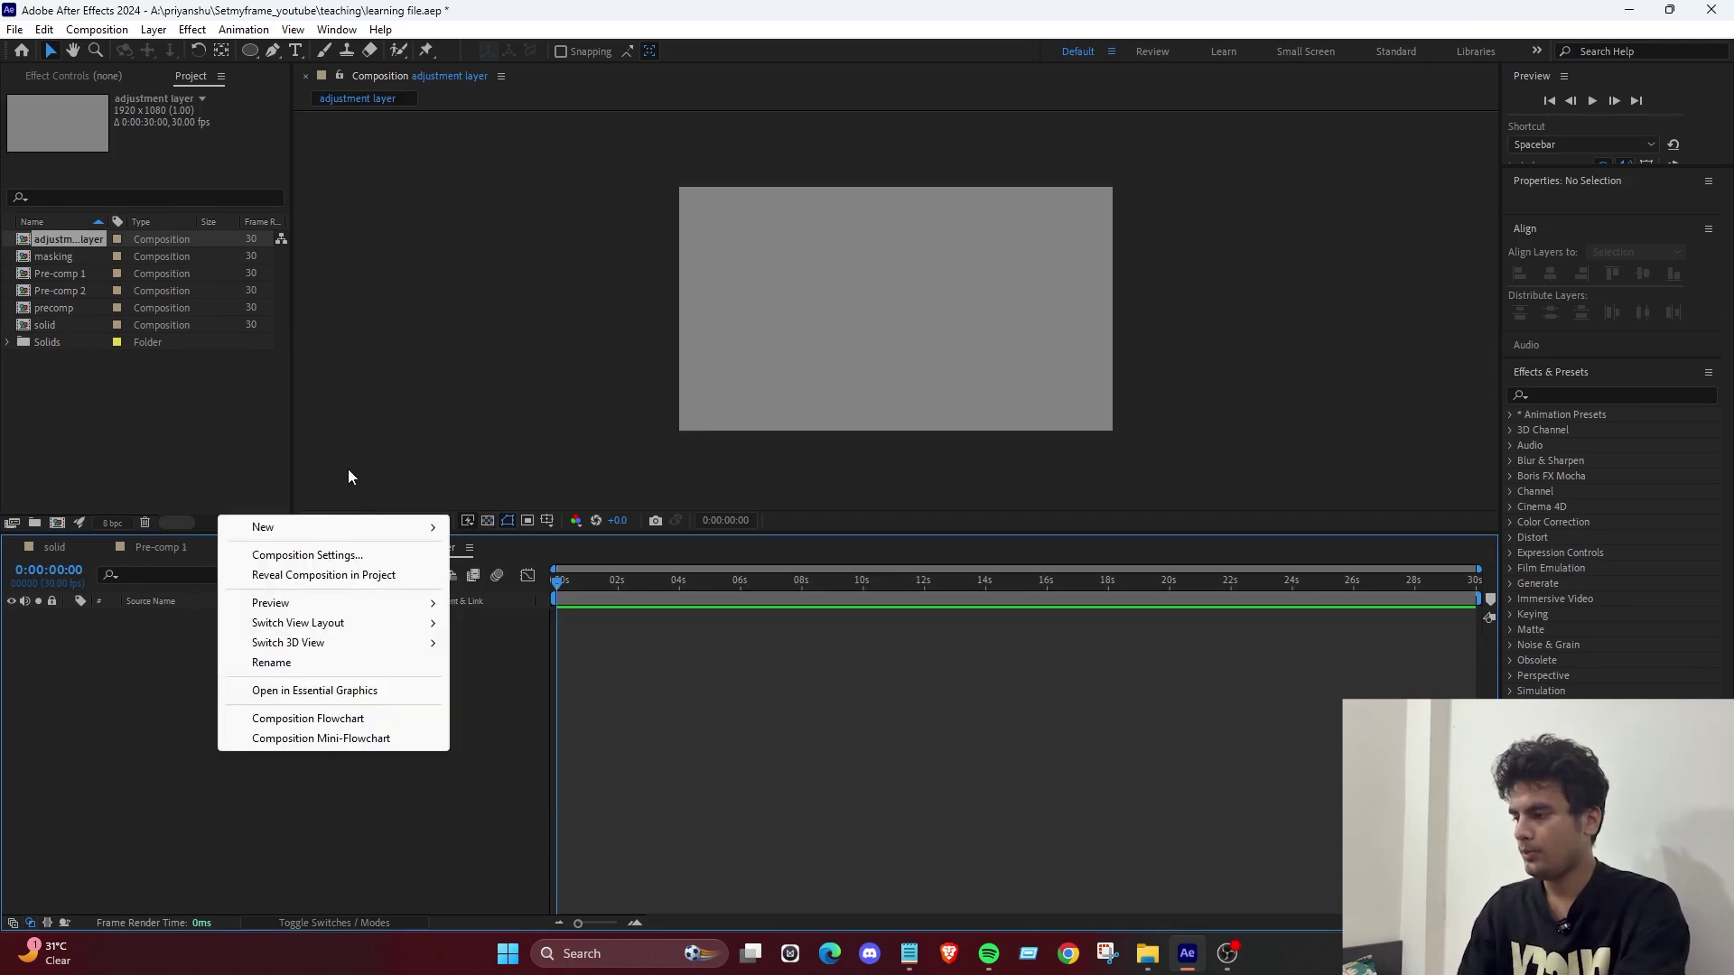
key("ctrl+i")
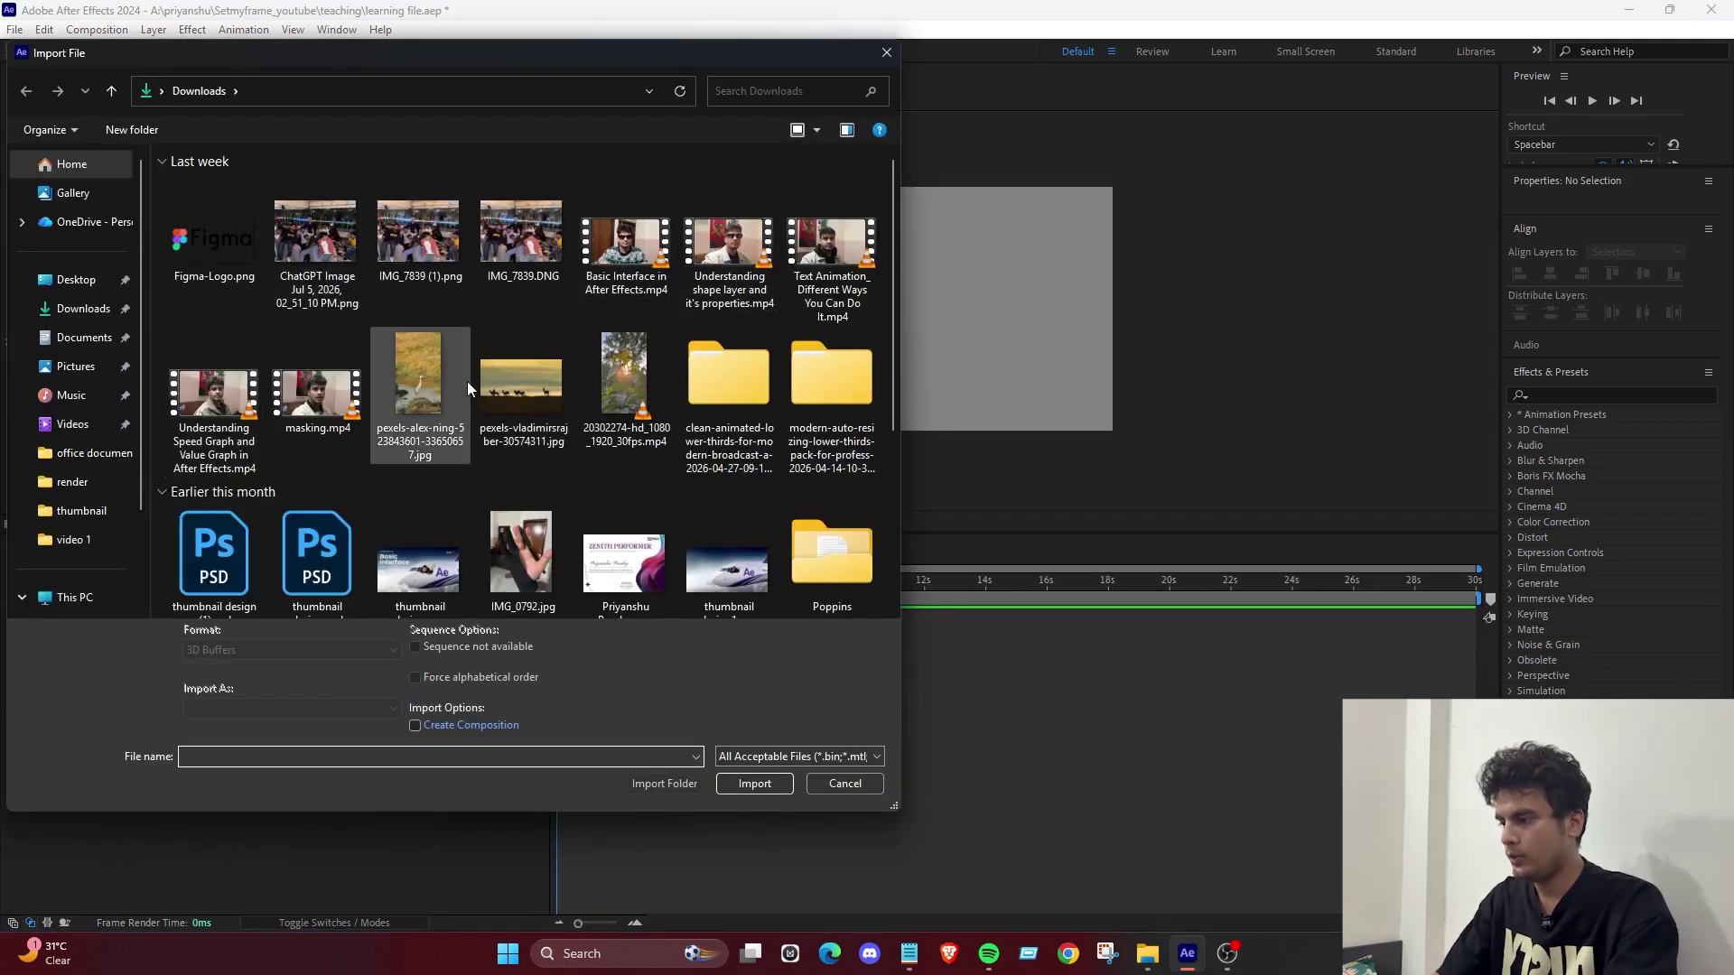
double_click(527, 387)
left_click_drag(63, 272, 162, 723)
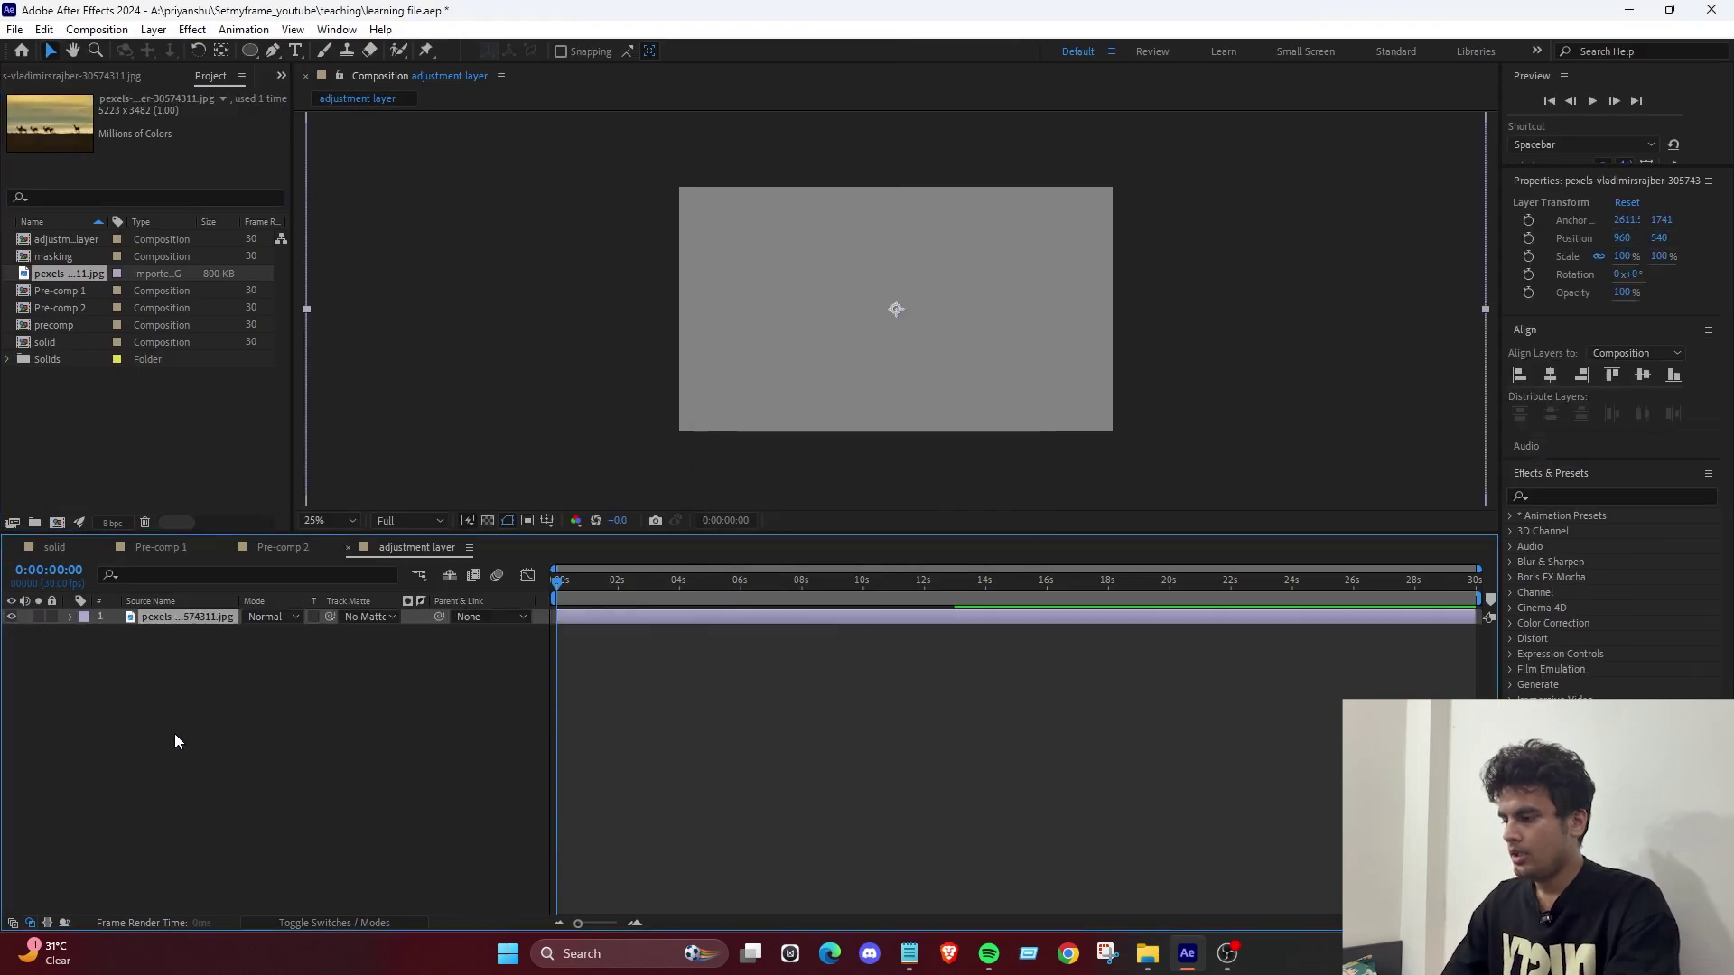
Scale the deer photo layer with Fit to Comp so it matches the composition frame.
left_click(191, 617)
key("s")
right_click(799, 307)
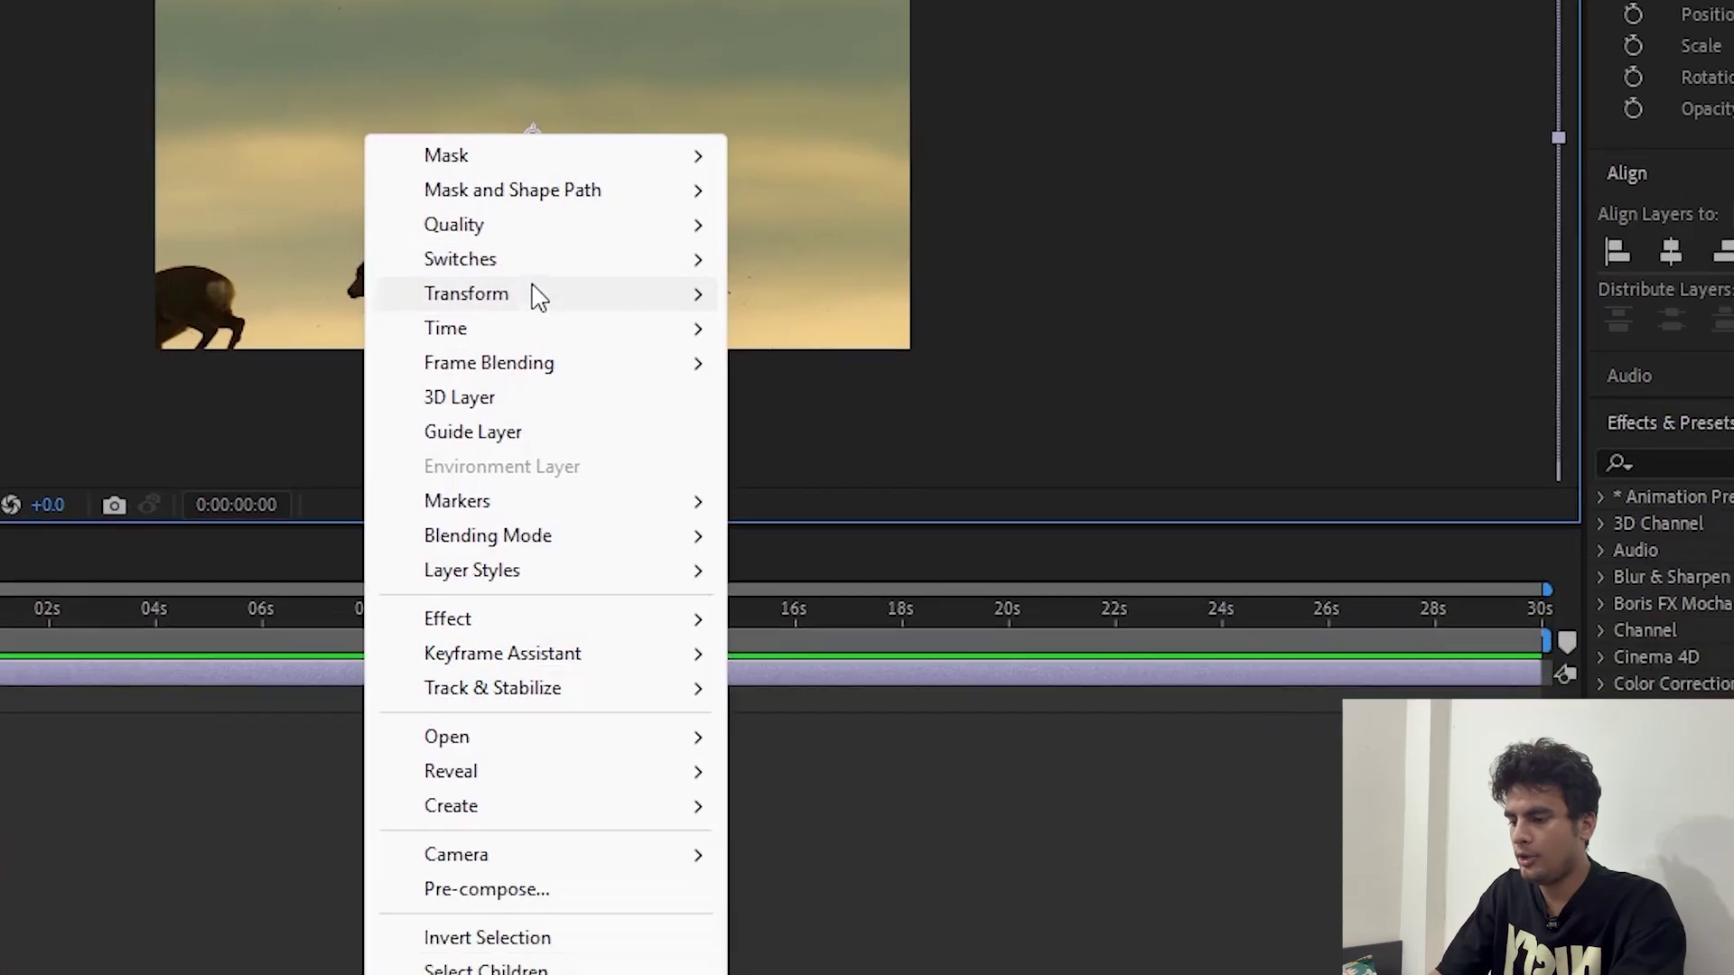
mouse_move(611, 302)
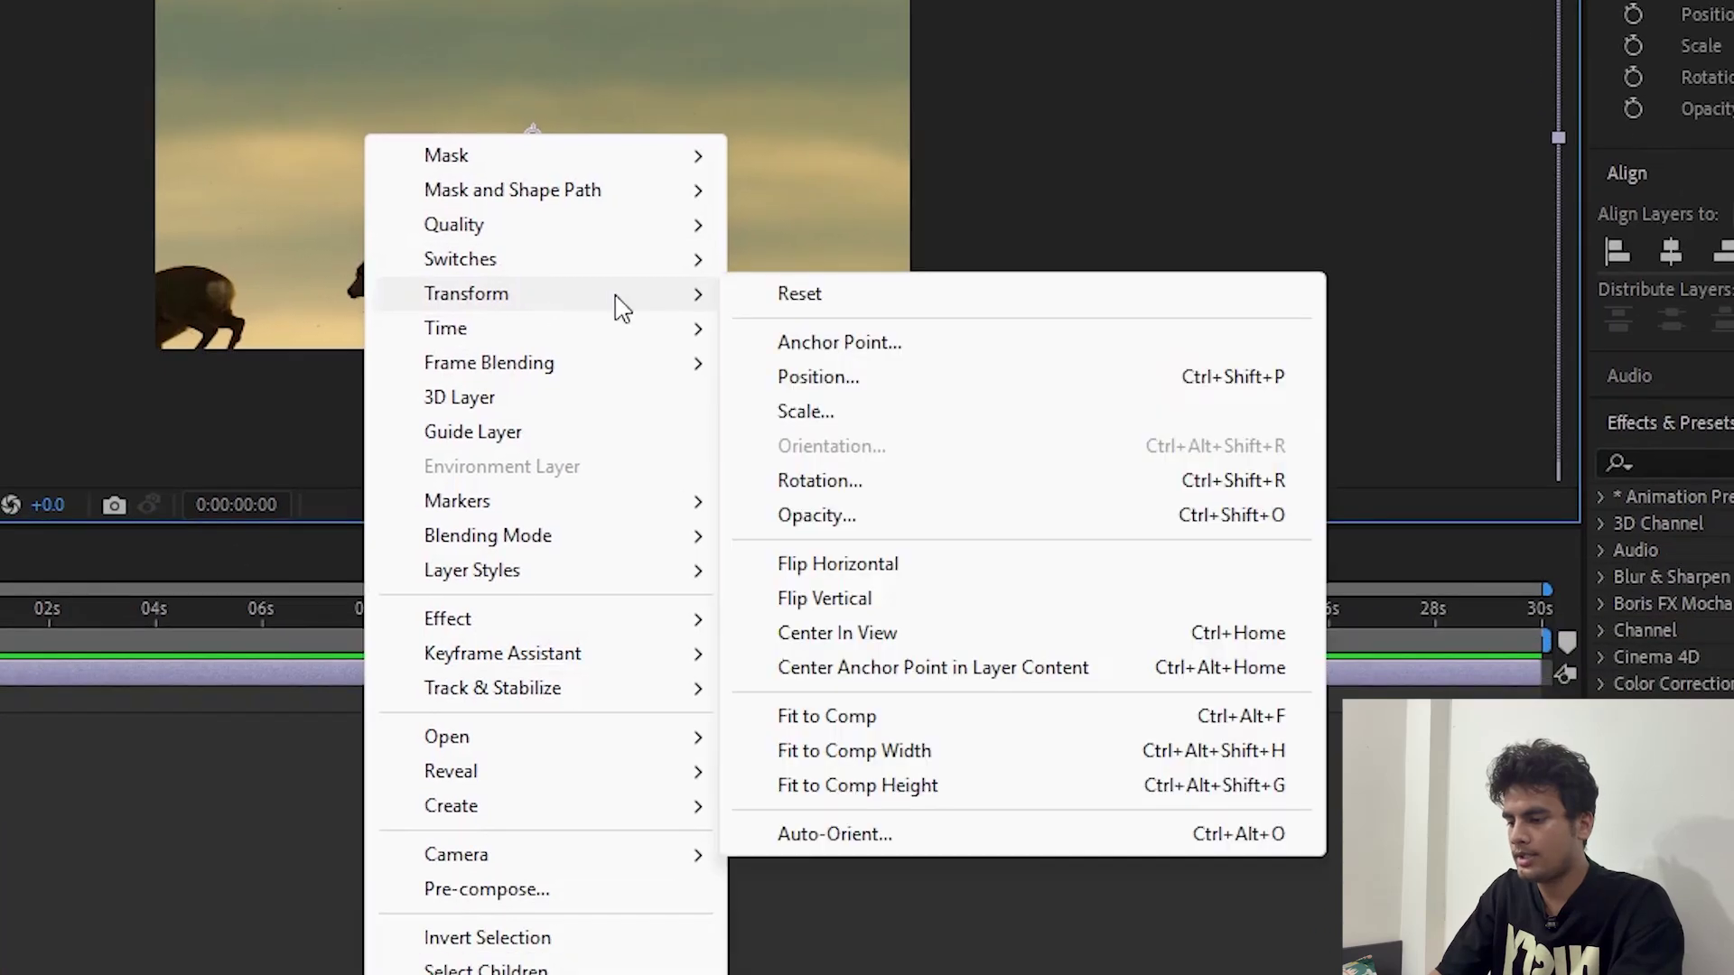
left_click(905, 716)
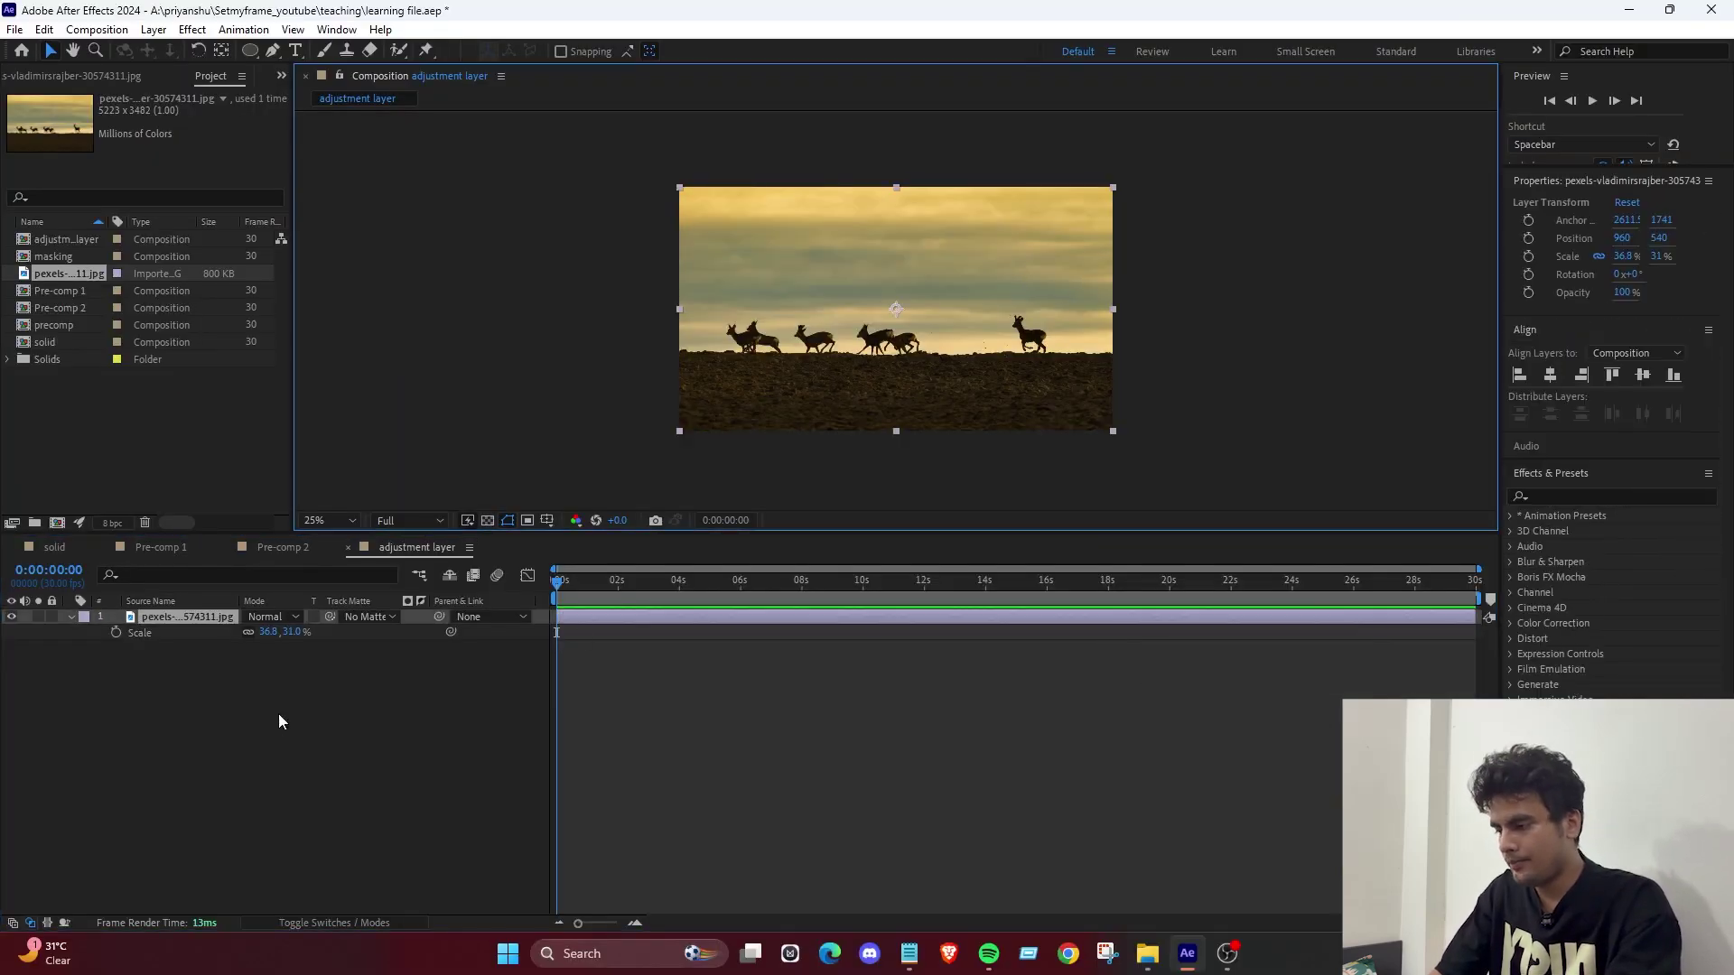
Add a new adjustment layer above the deer photo and collapse the photo layer's Scale property.
right_click(263, 724)
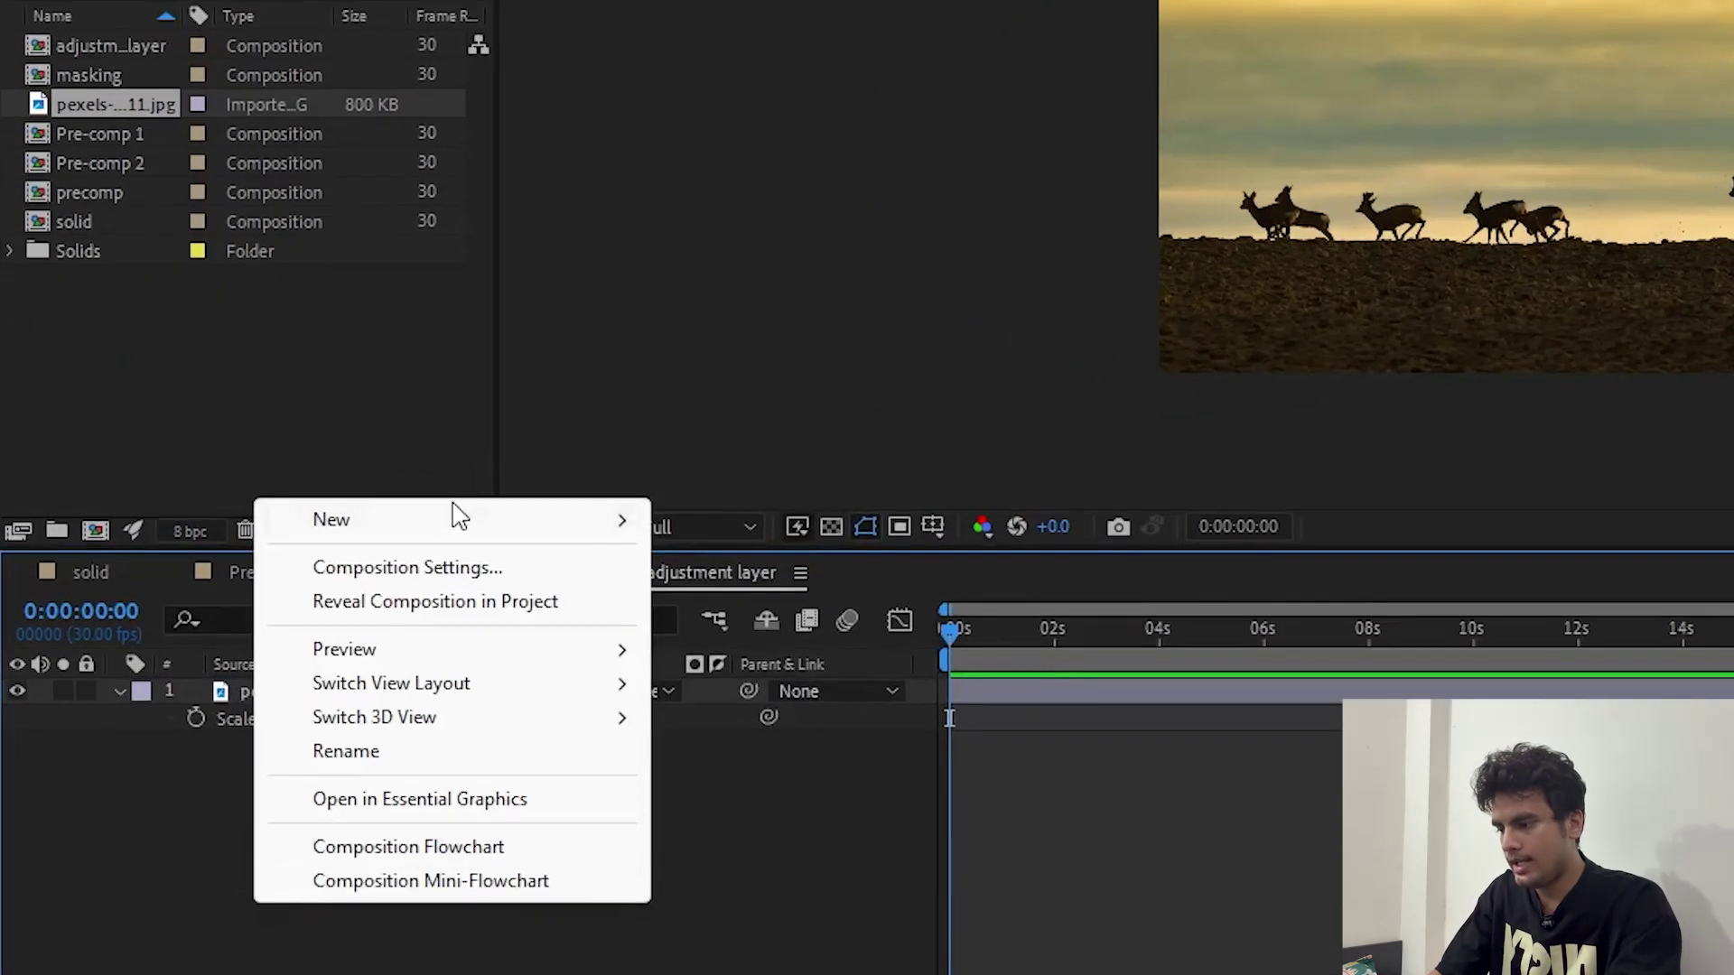
mouse_move(394, 503)
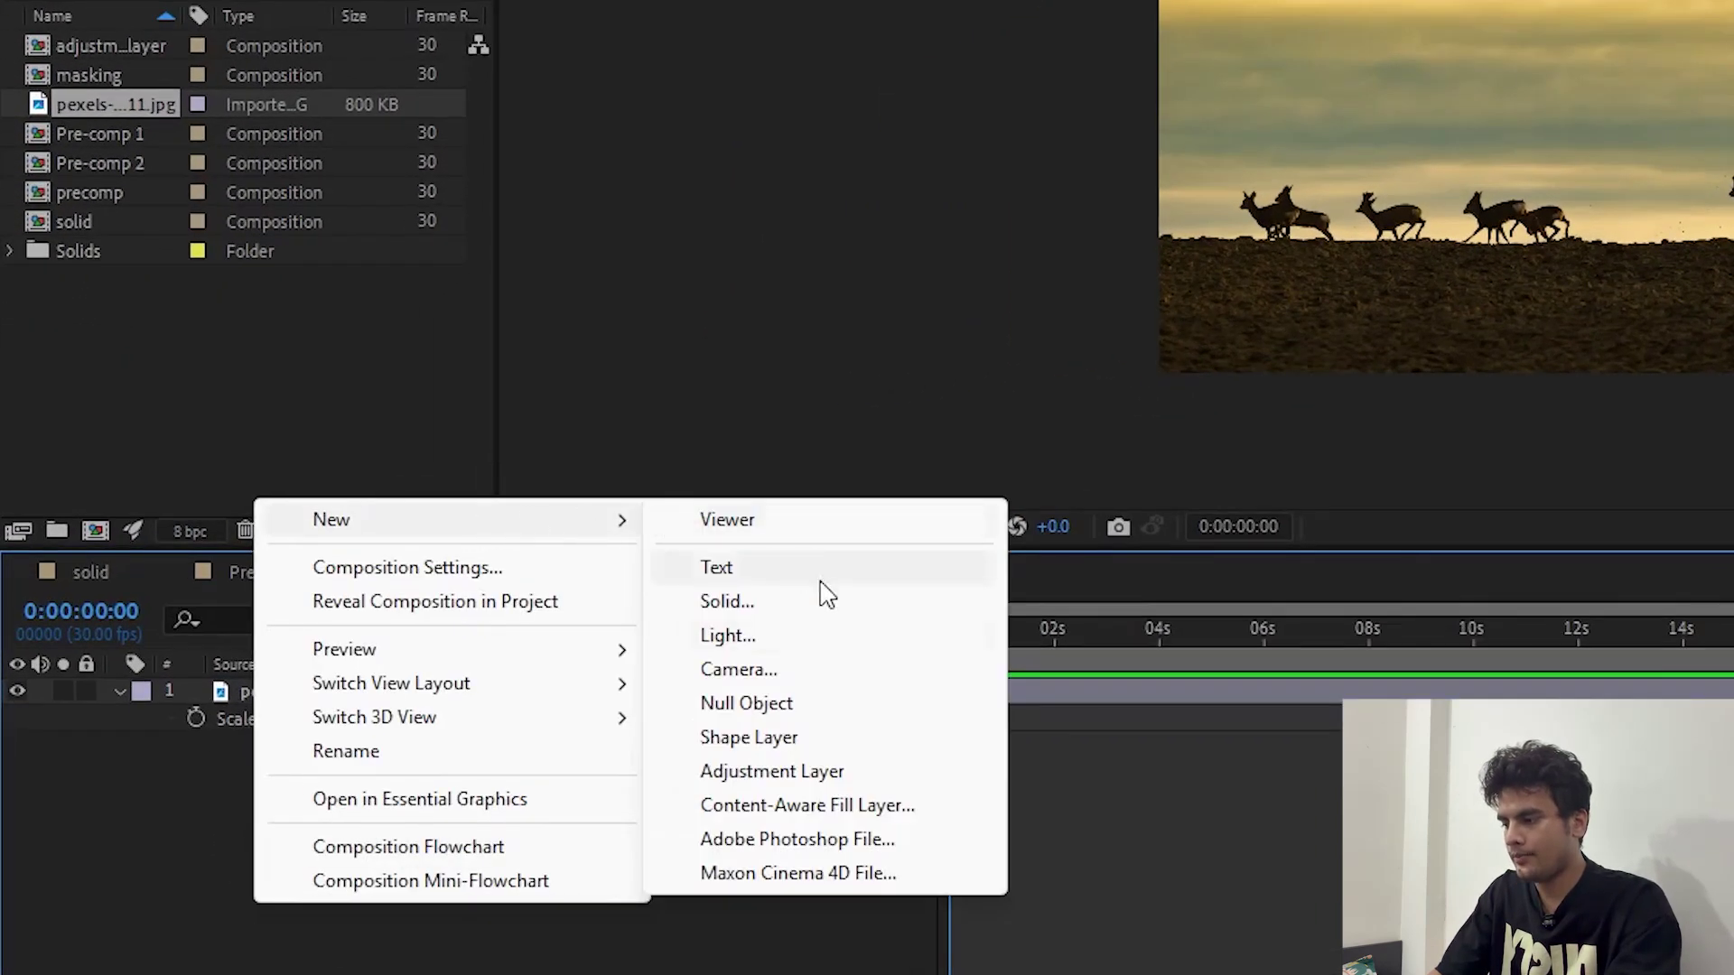
left_click(802, 776)
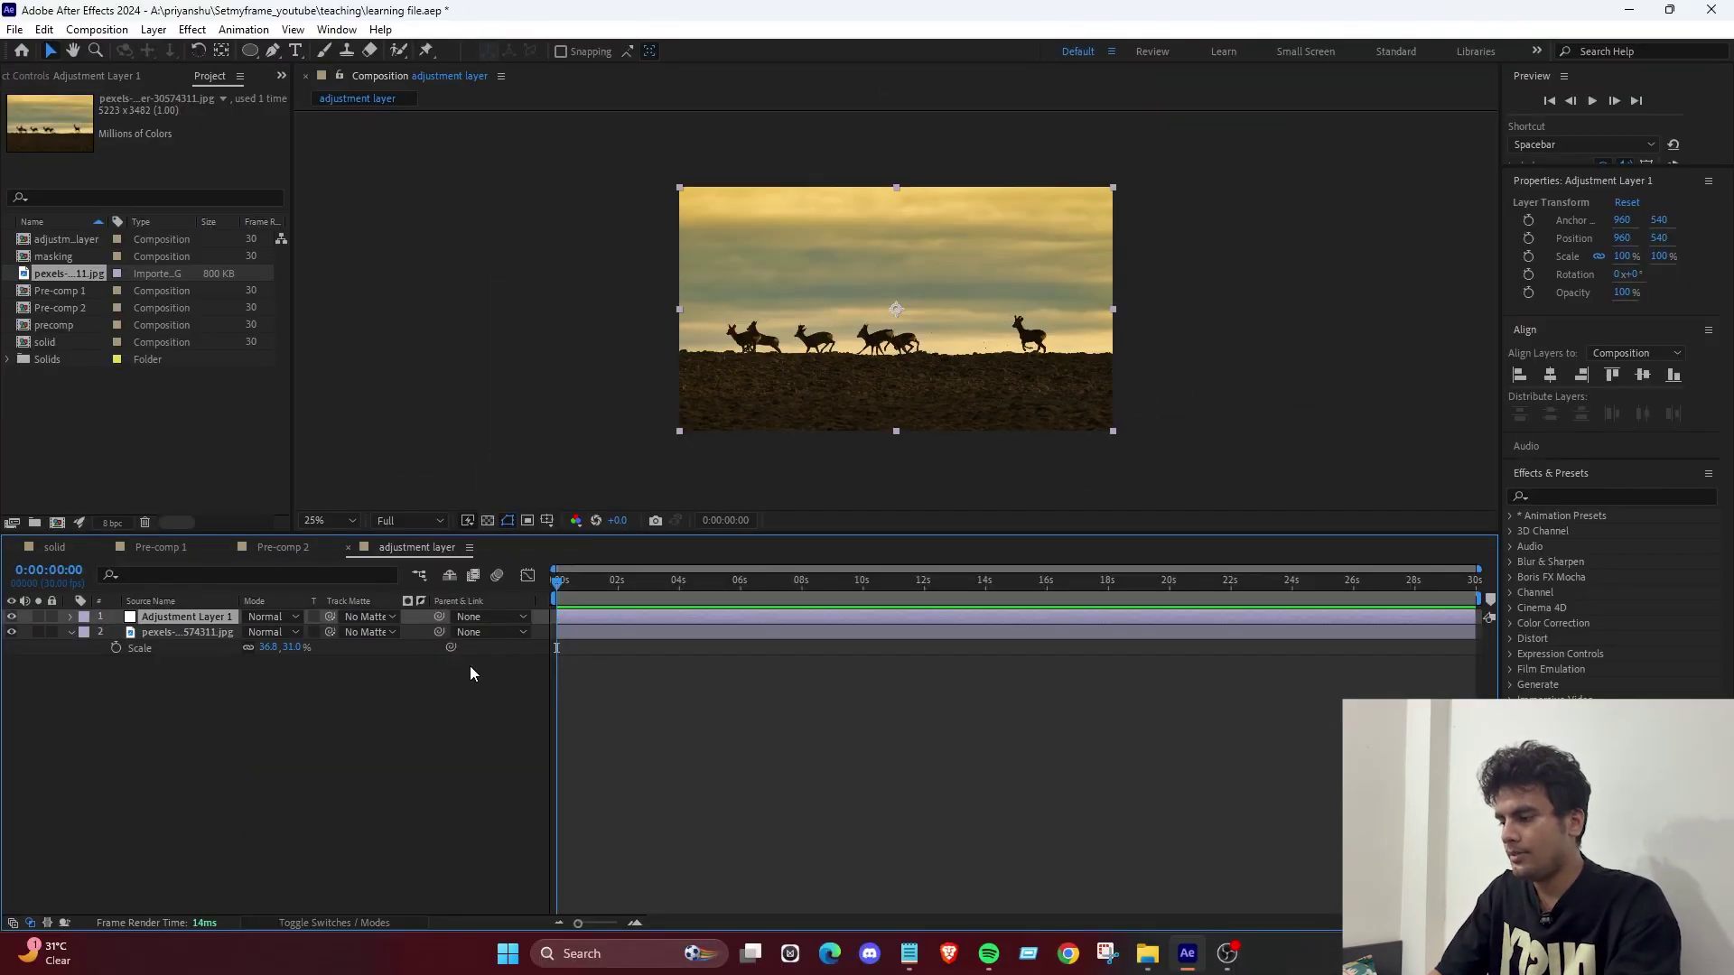
left_click(804, 774)
left_click(72, 632)
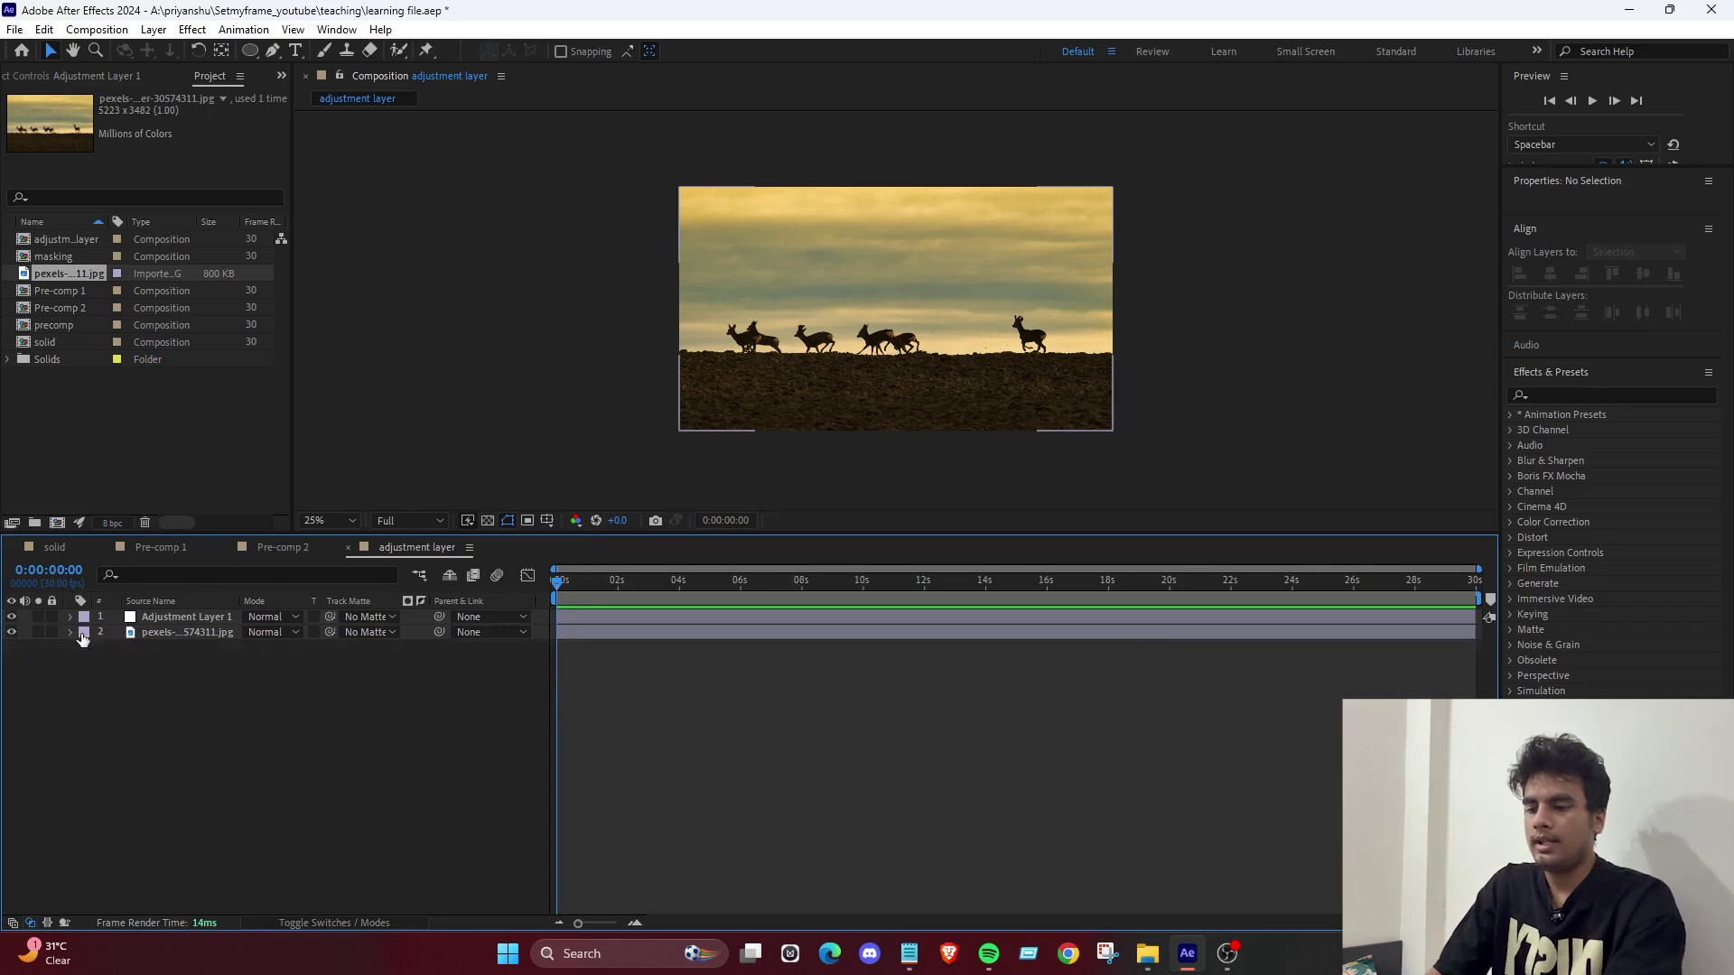
left_click(212, 619)
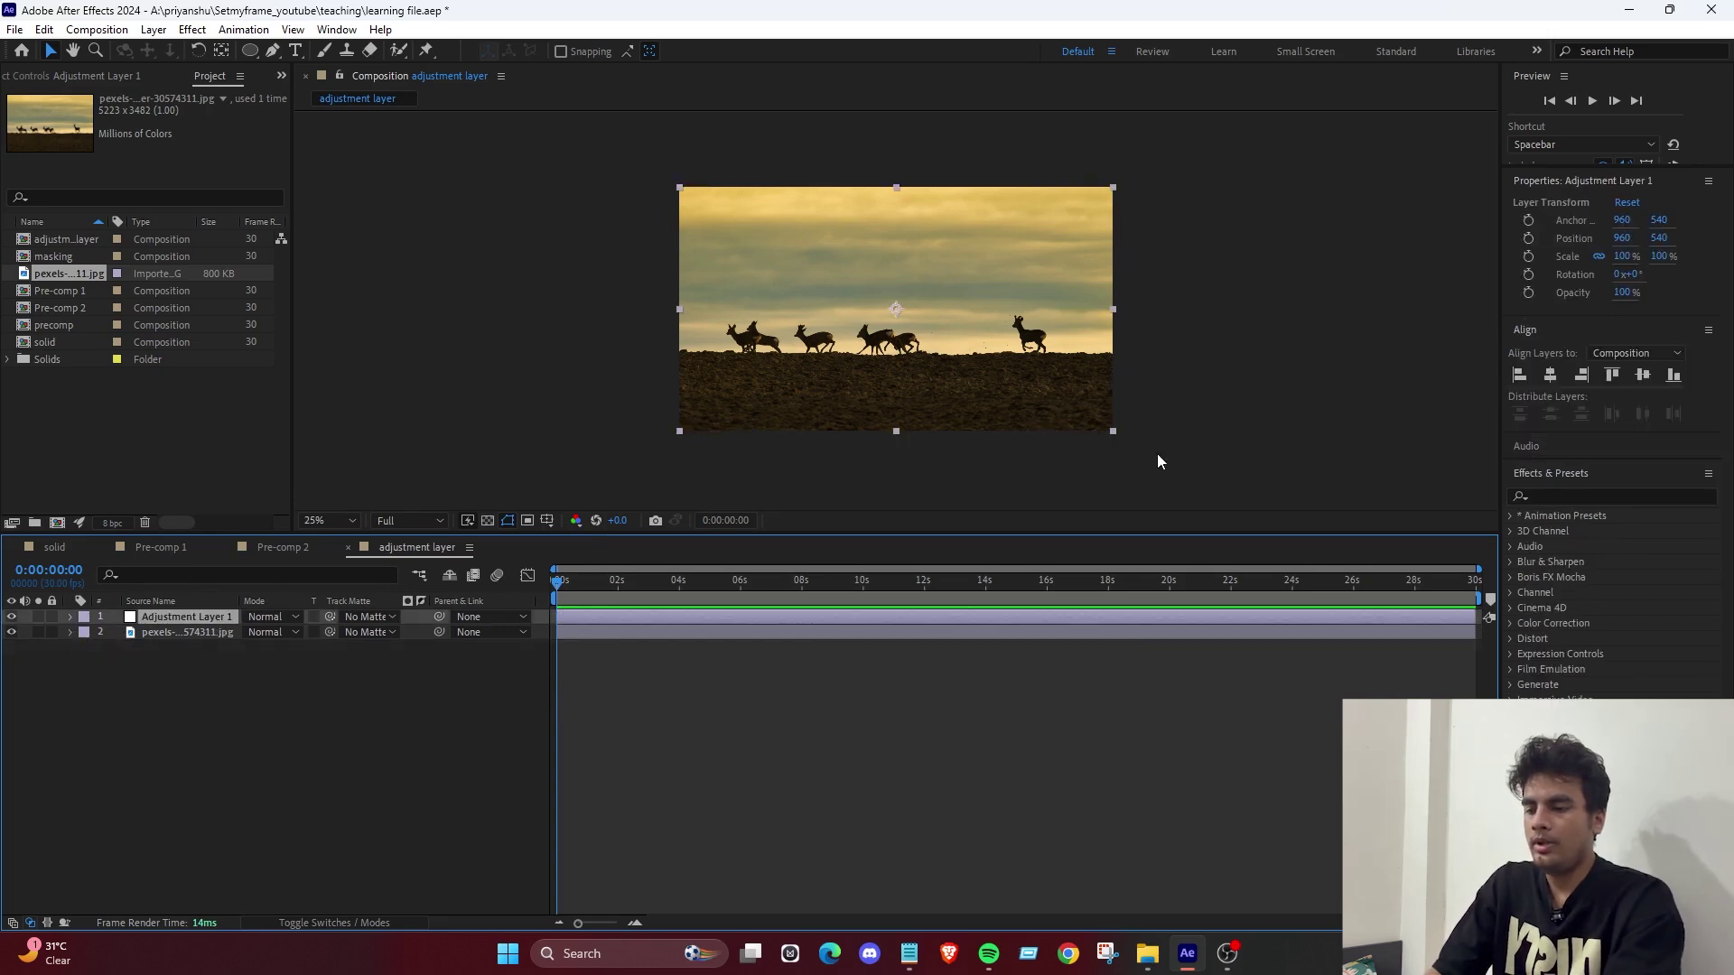
Hide and reshow Adjustment Layer 1 to compare the deer photo with and without the empty adjustment layer.
left_click(1646, 500)
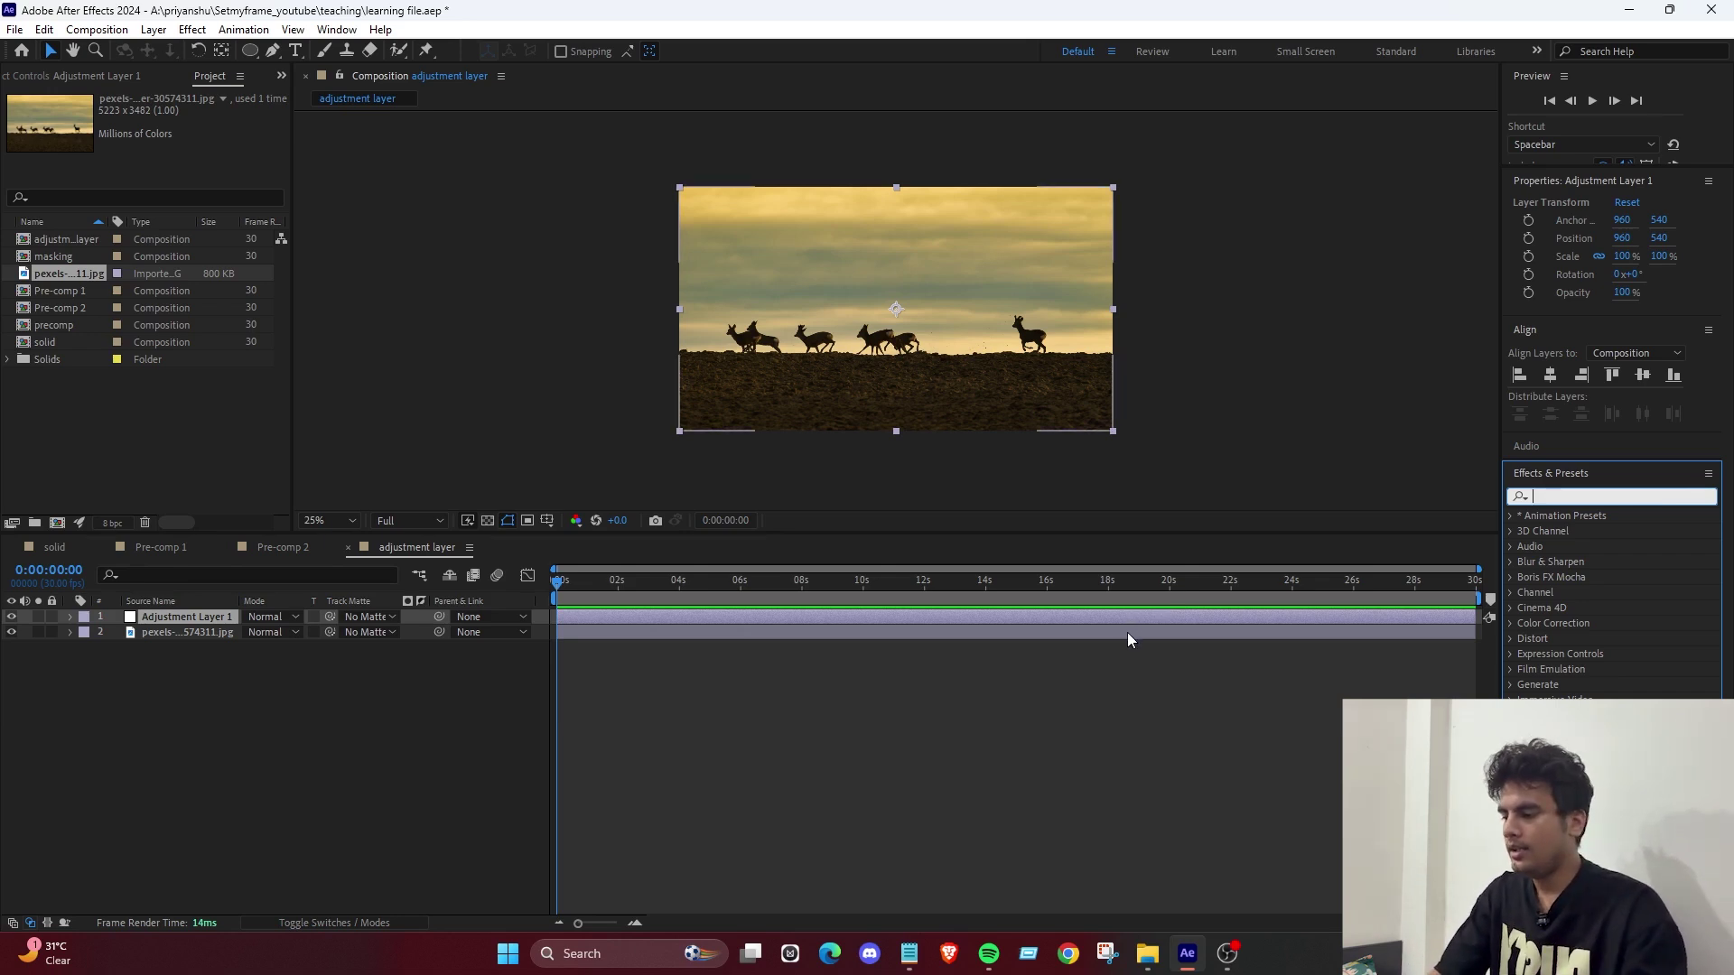
left_click(1156, 691)
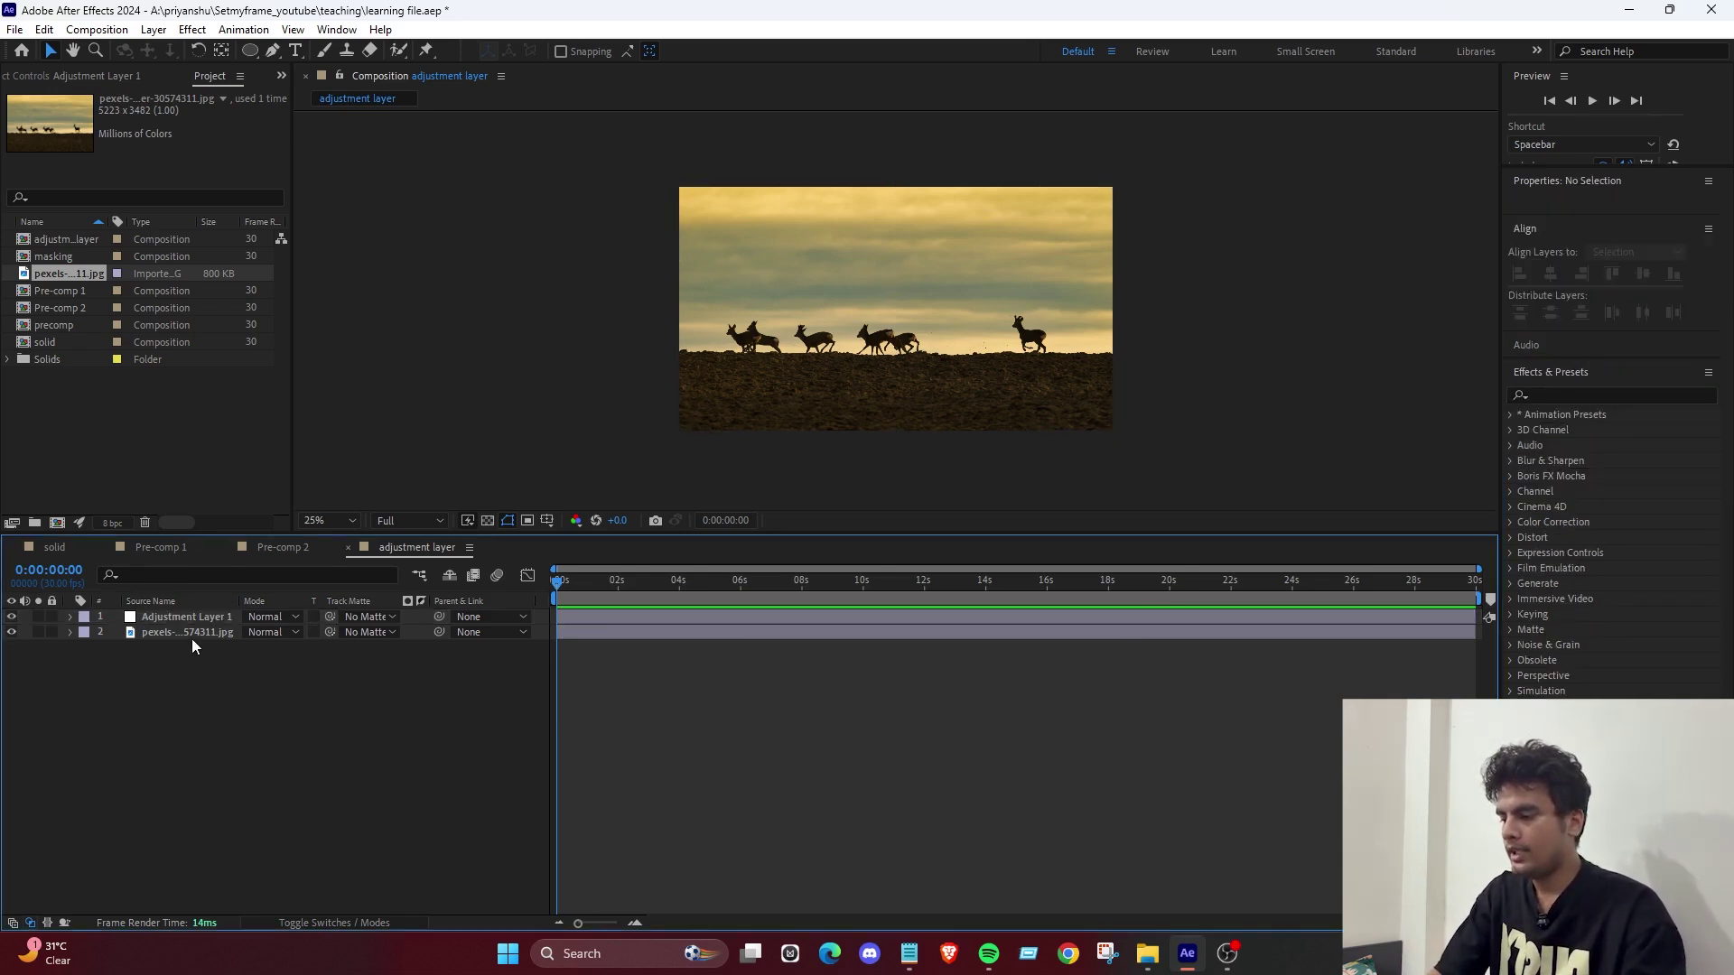
left_click(192, 637)
left_click(176, 619)
left_click(11, 615)
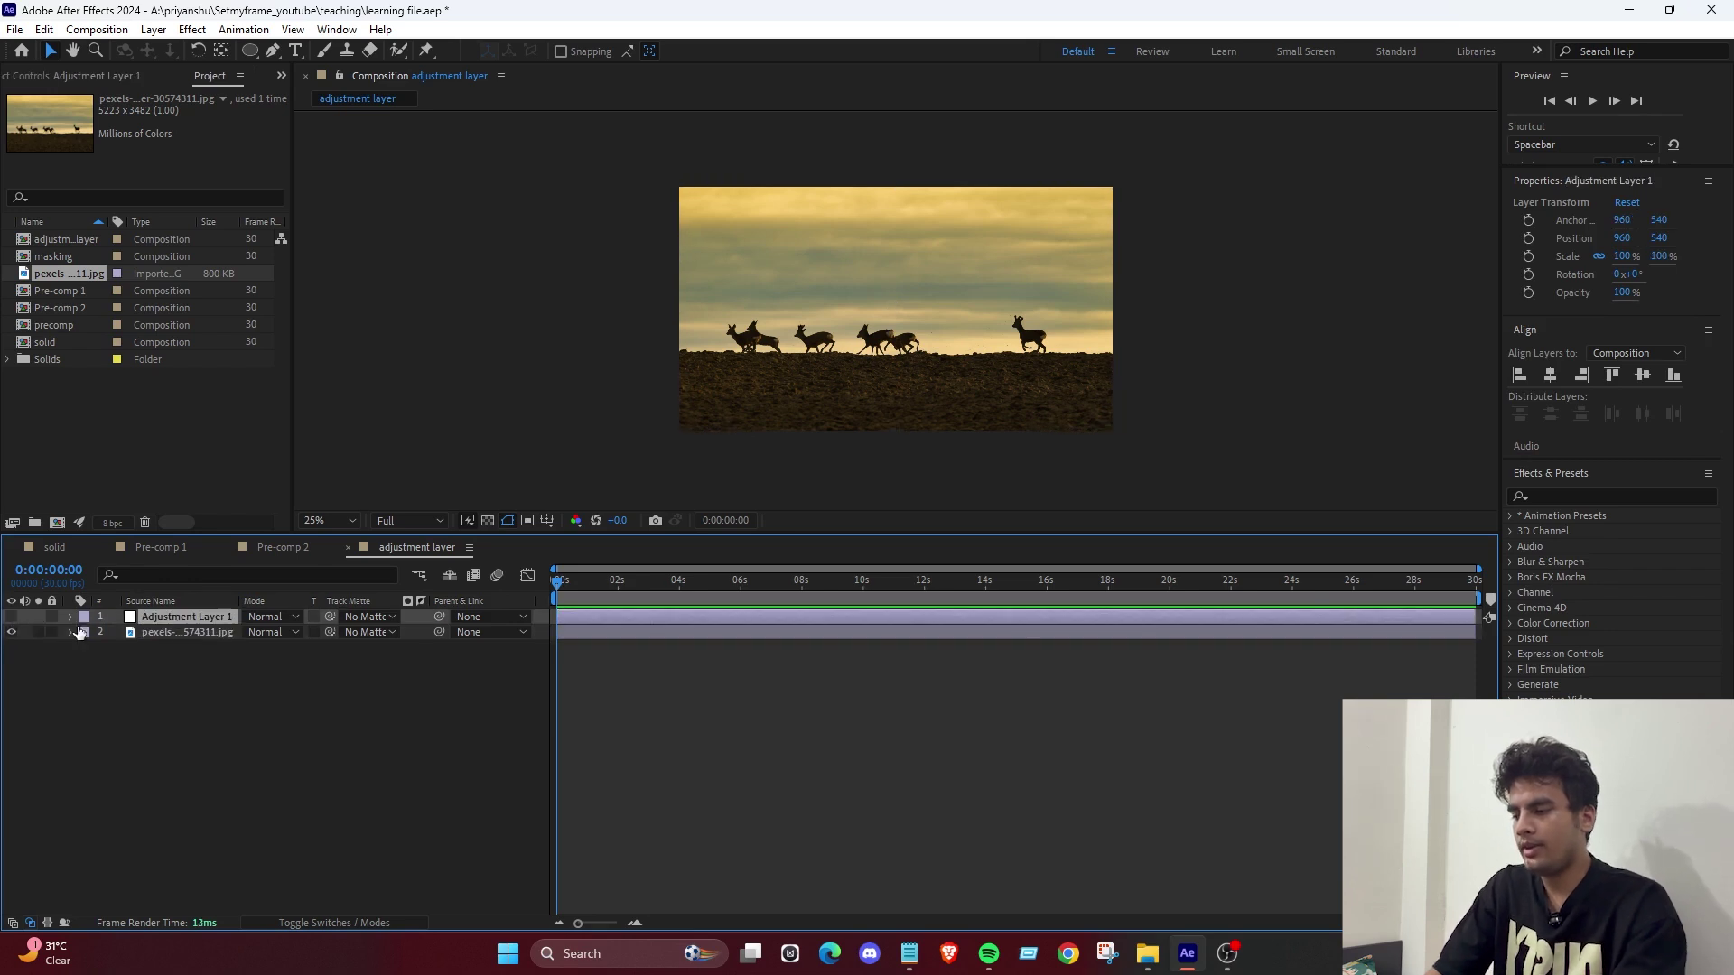
left_click(181, 635)
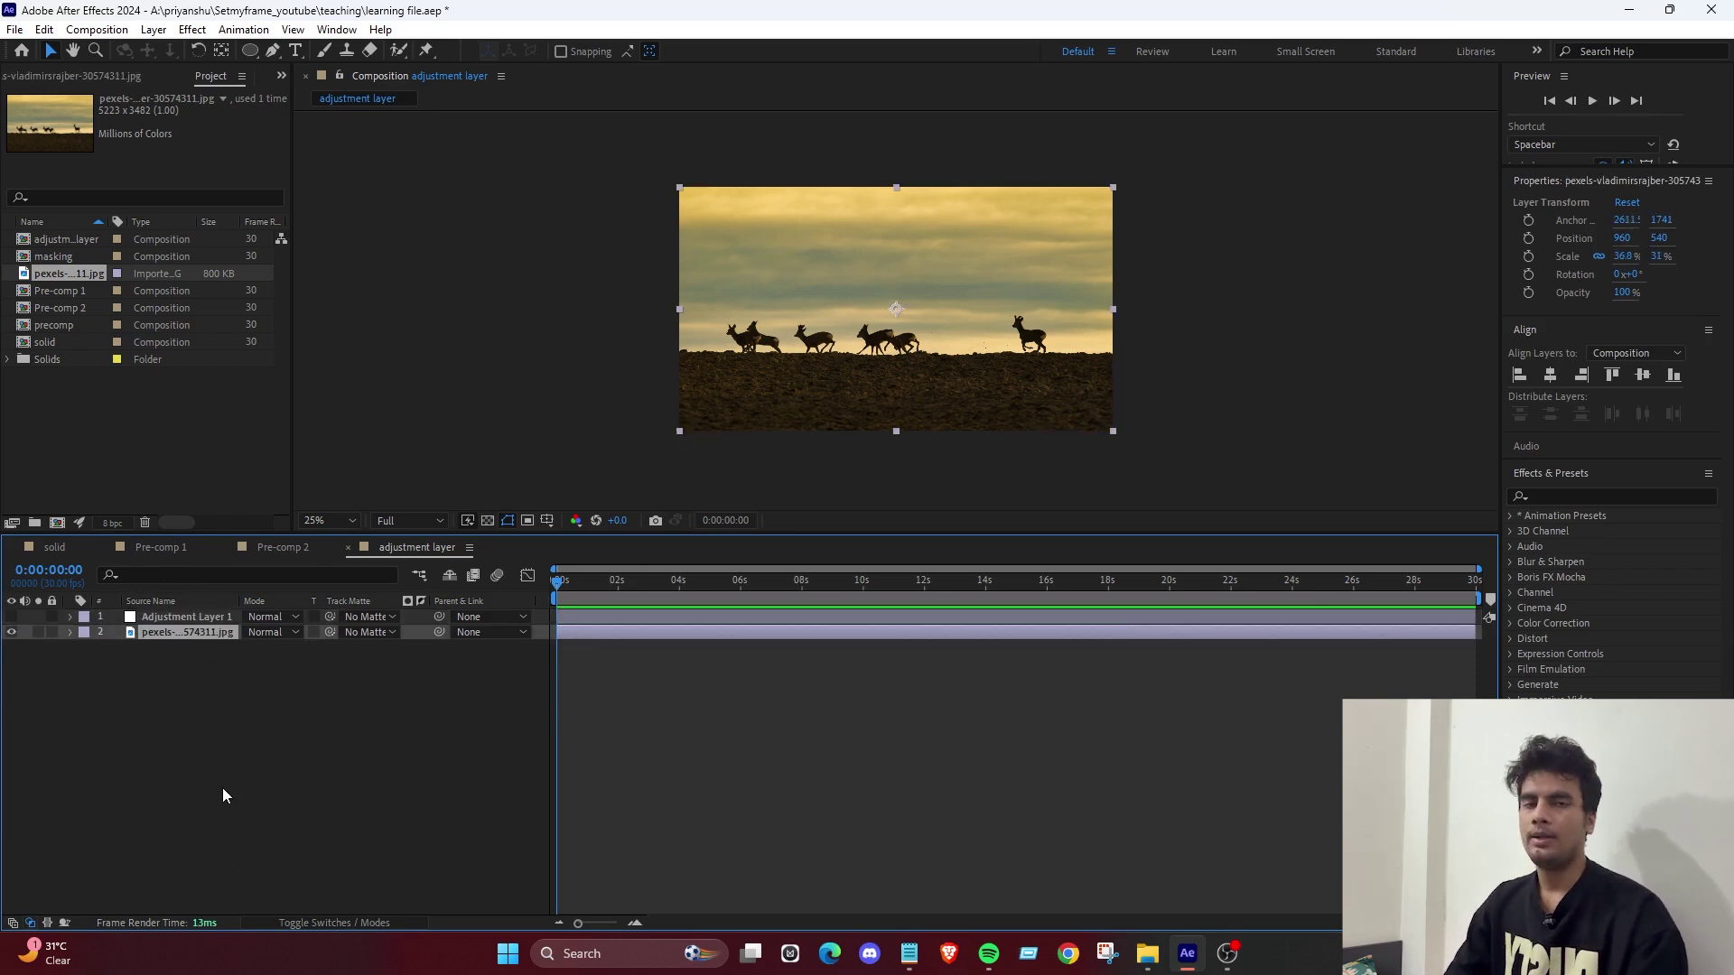
left_click(171, 617)
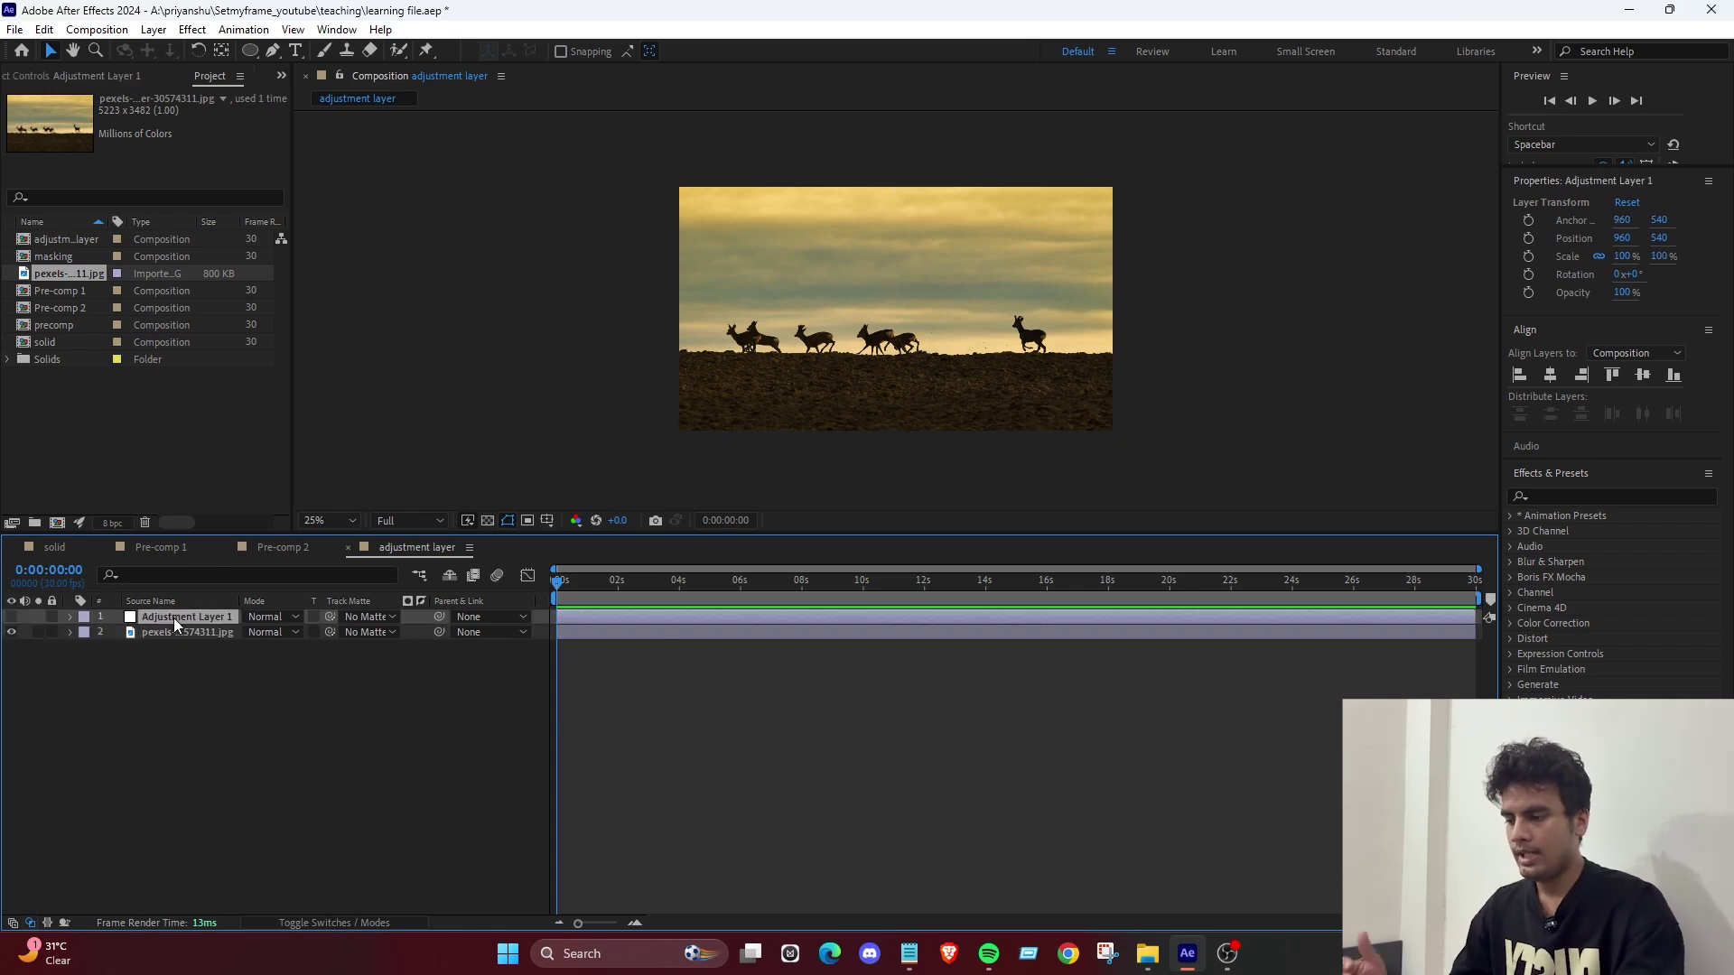
left_click(11, 616)
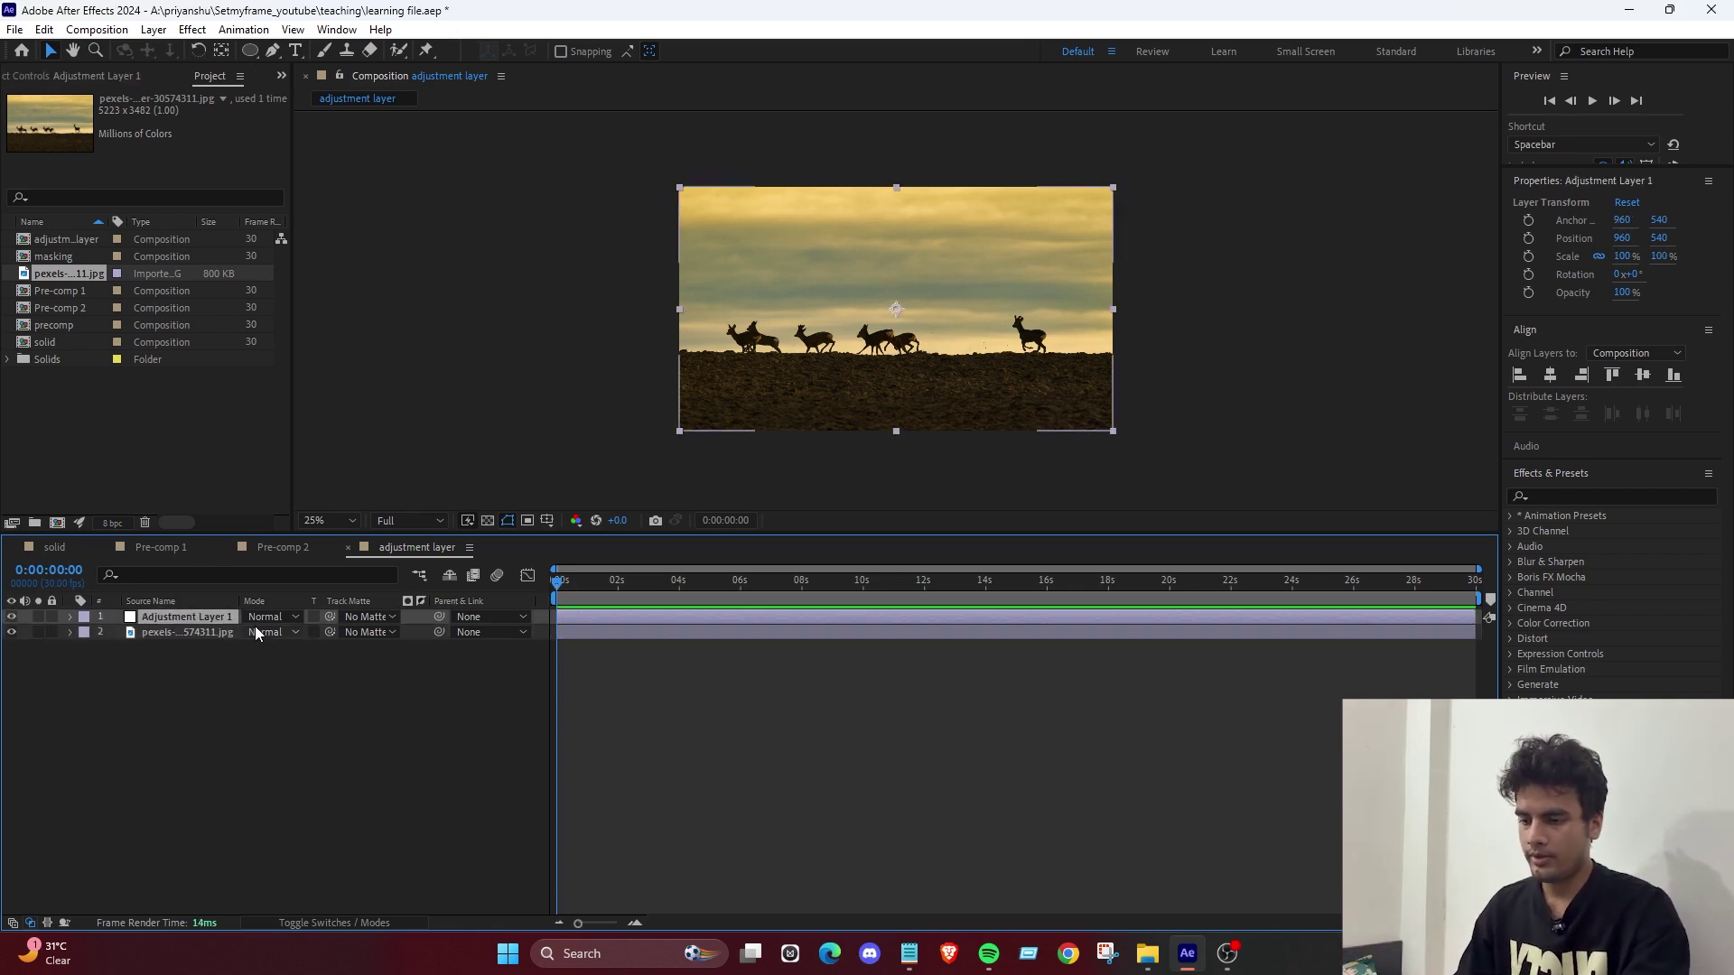
Find the Hue/Saturation effect, apply it to Adjustment Layer 1 and set Master Hue to about 1x+234°.
left_click(1556, 496)
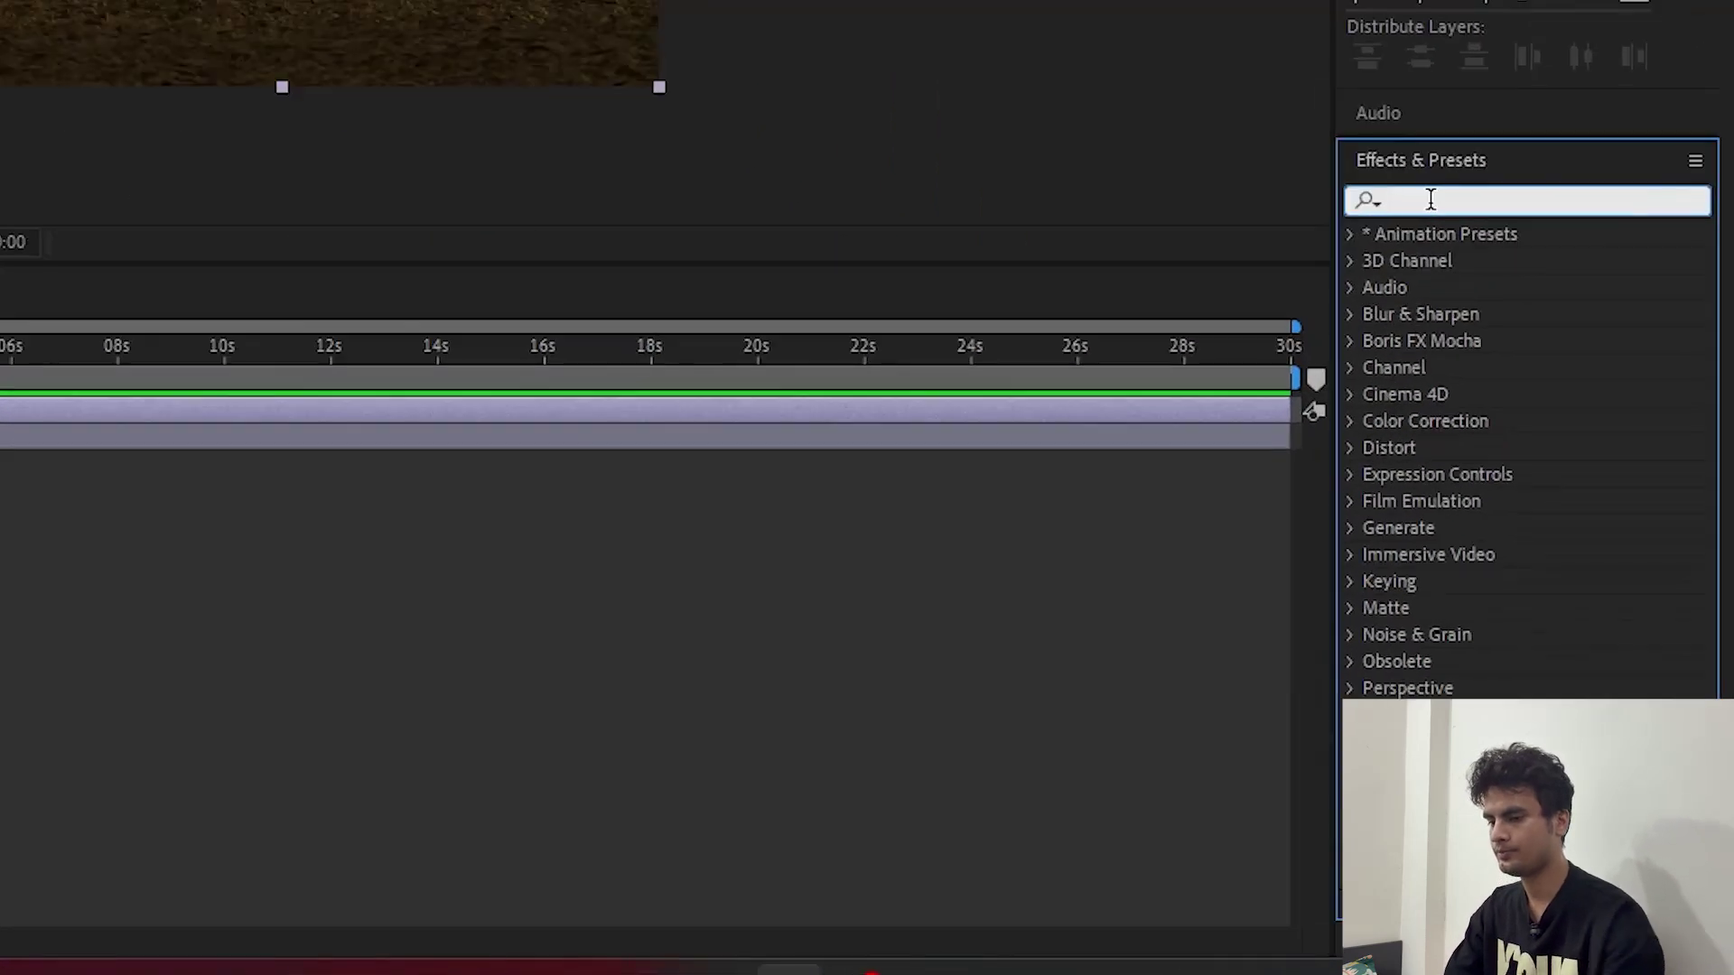
type("hue")
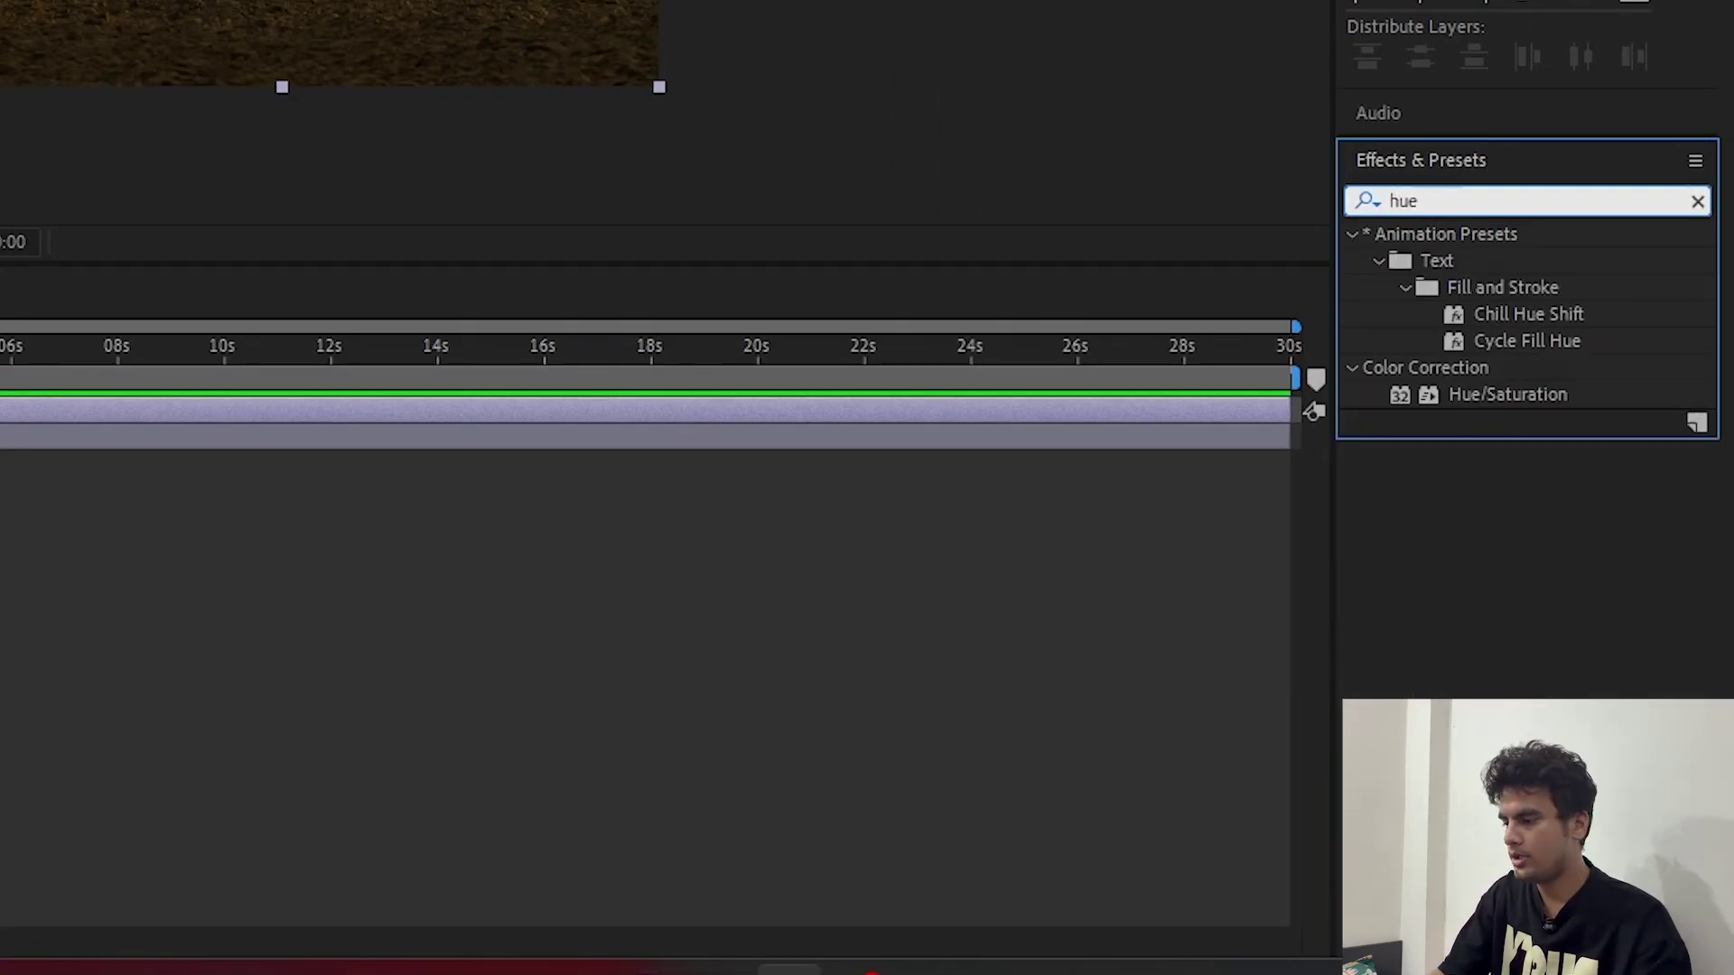
left_click_drag(1507, 394, 154, 402)
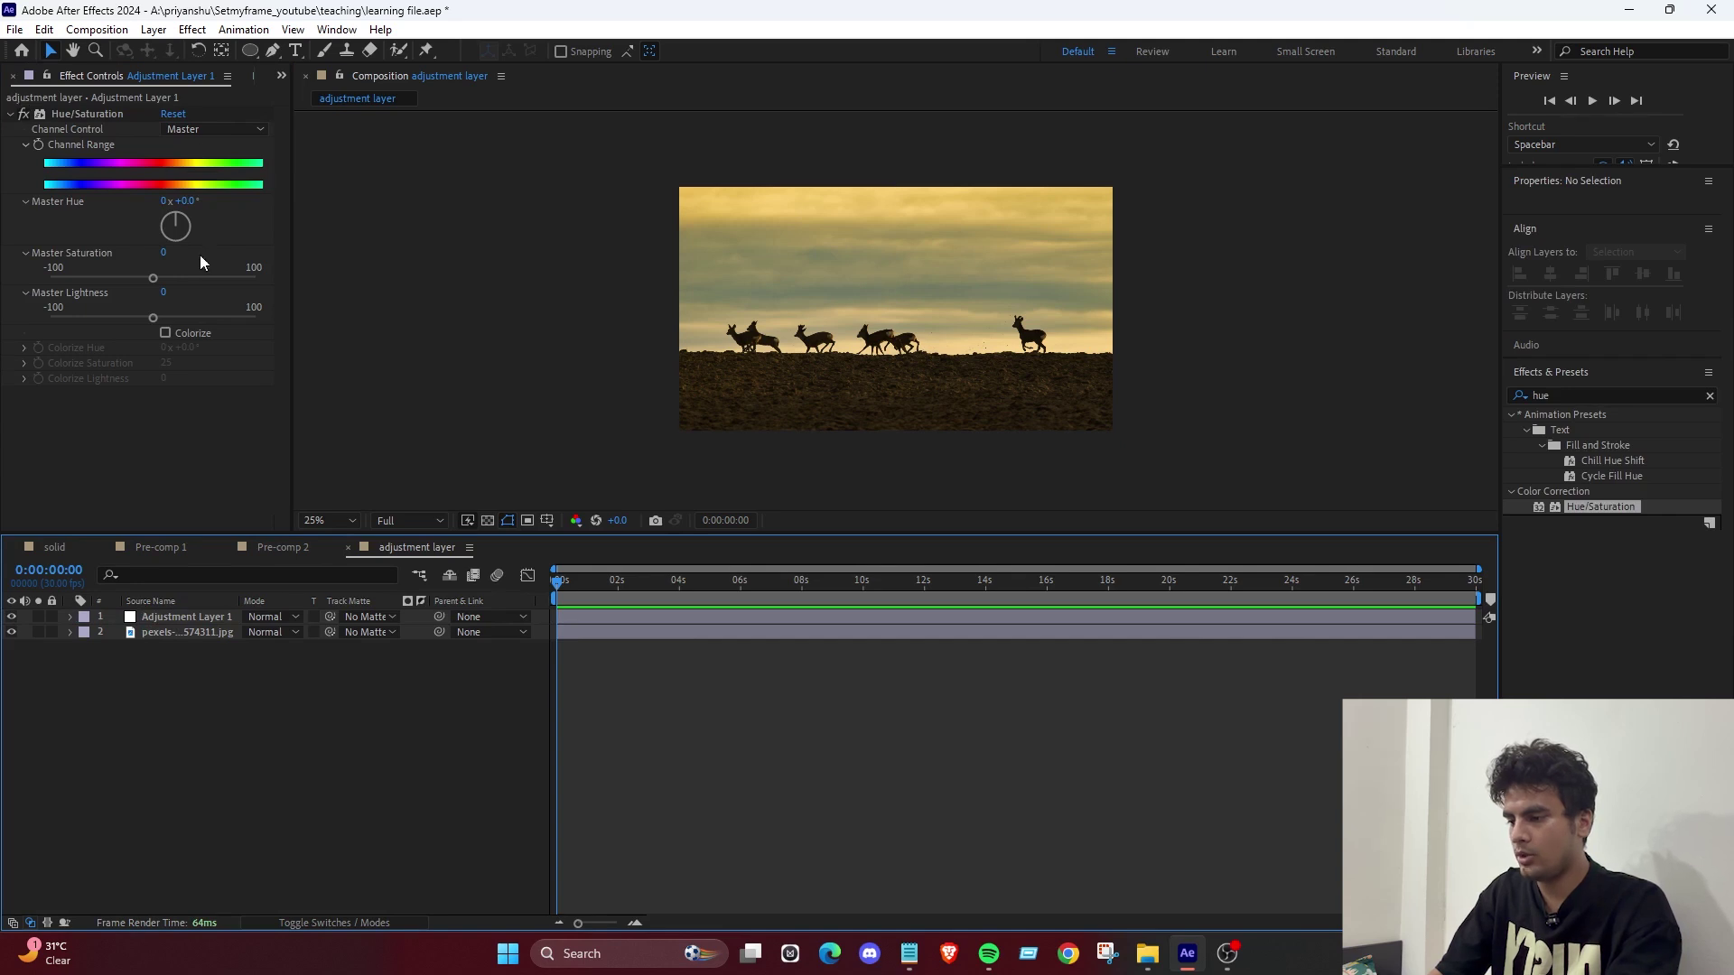
mouse_move(178, 222)
left_mouse_down()
mouse_move(161, 238)
mouse_move(169, 210)
mouse_move(193, 223)
mouse_move(158, 236)
left_mouse_up()
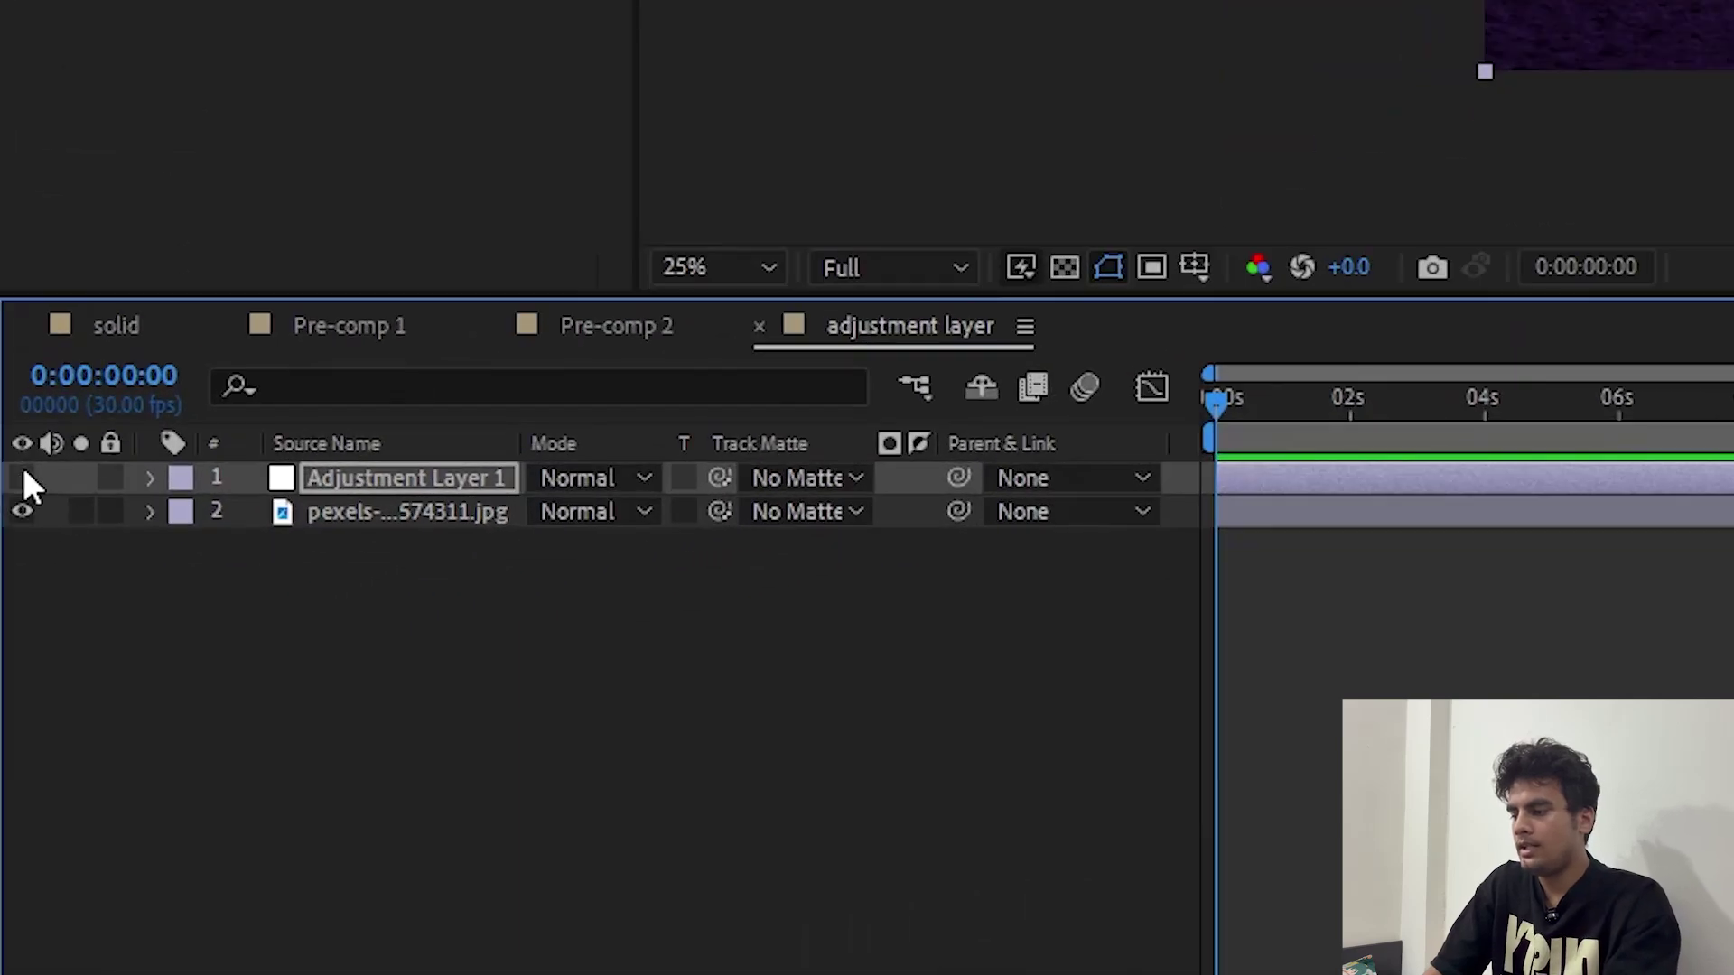
Toggle Adjustment Layer 1's visibility off and on and check the effects on both layers.
left_click(12, 602)
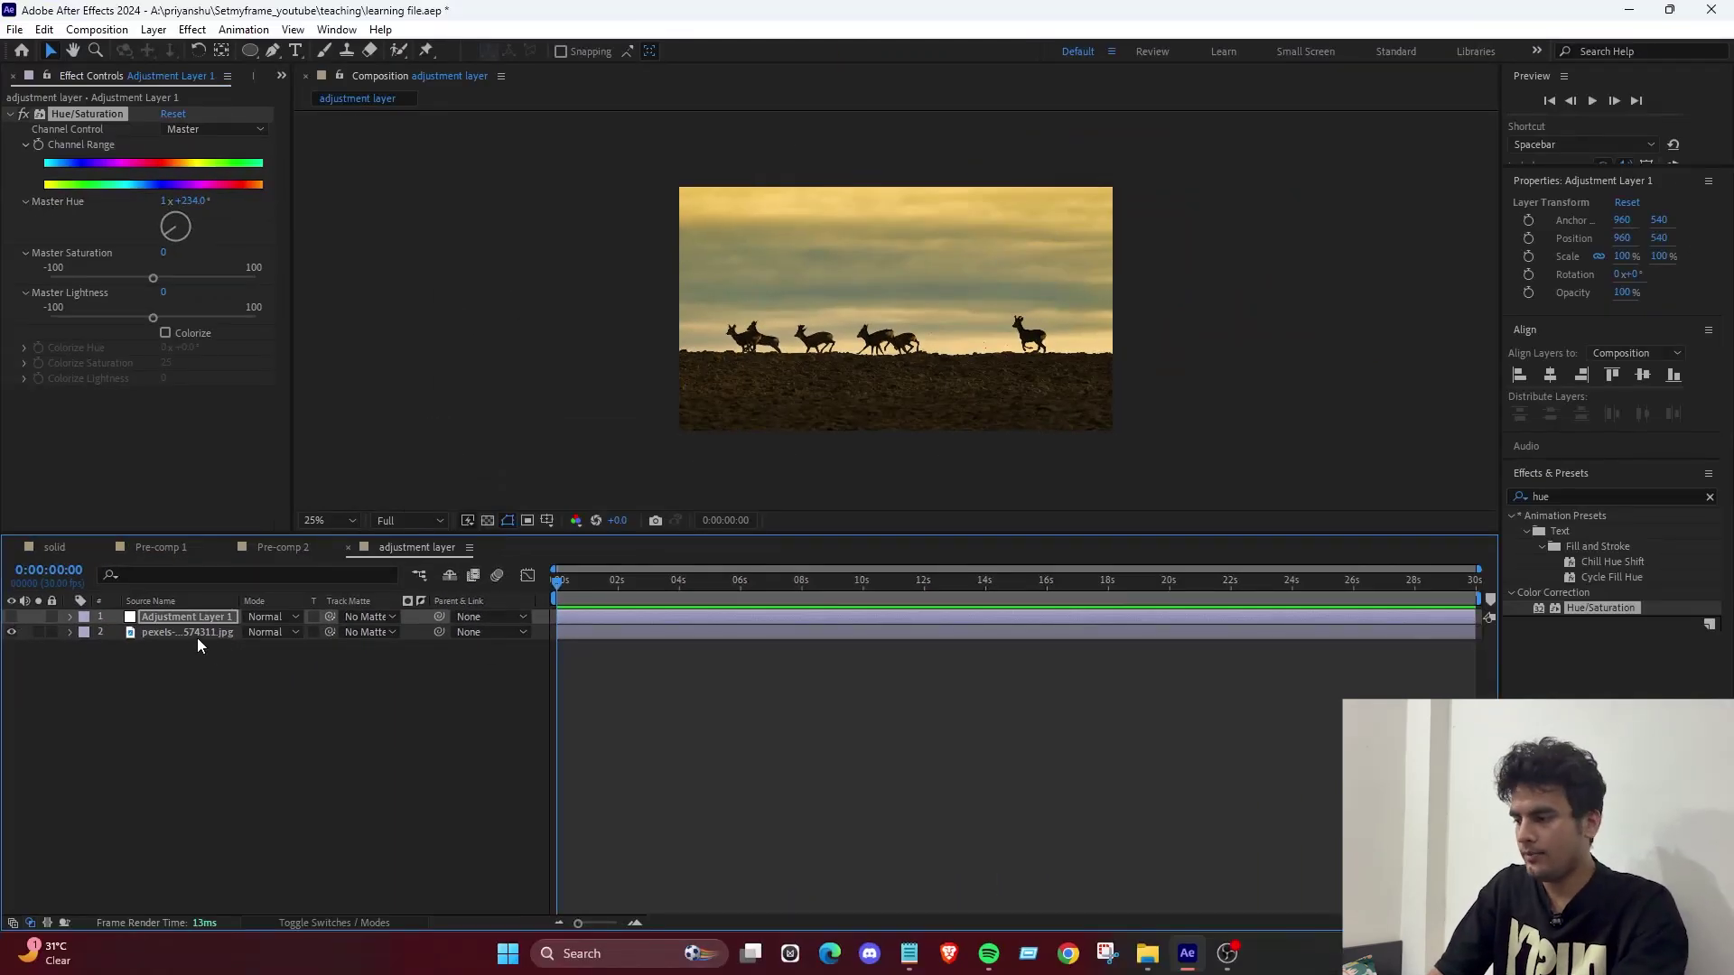
left_click(289, 583)
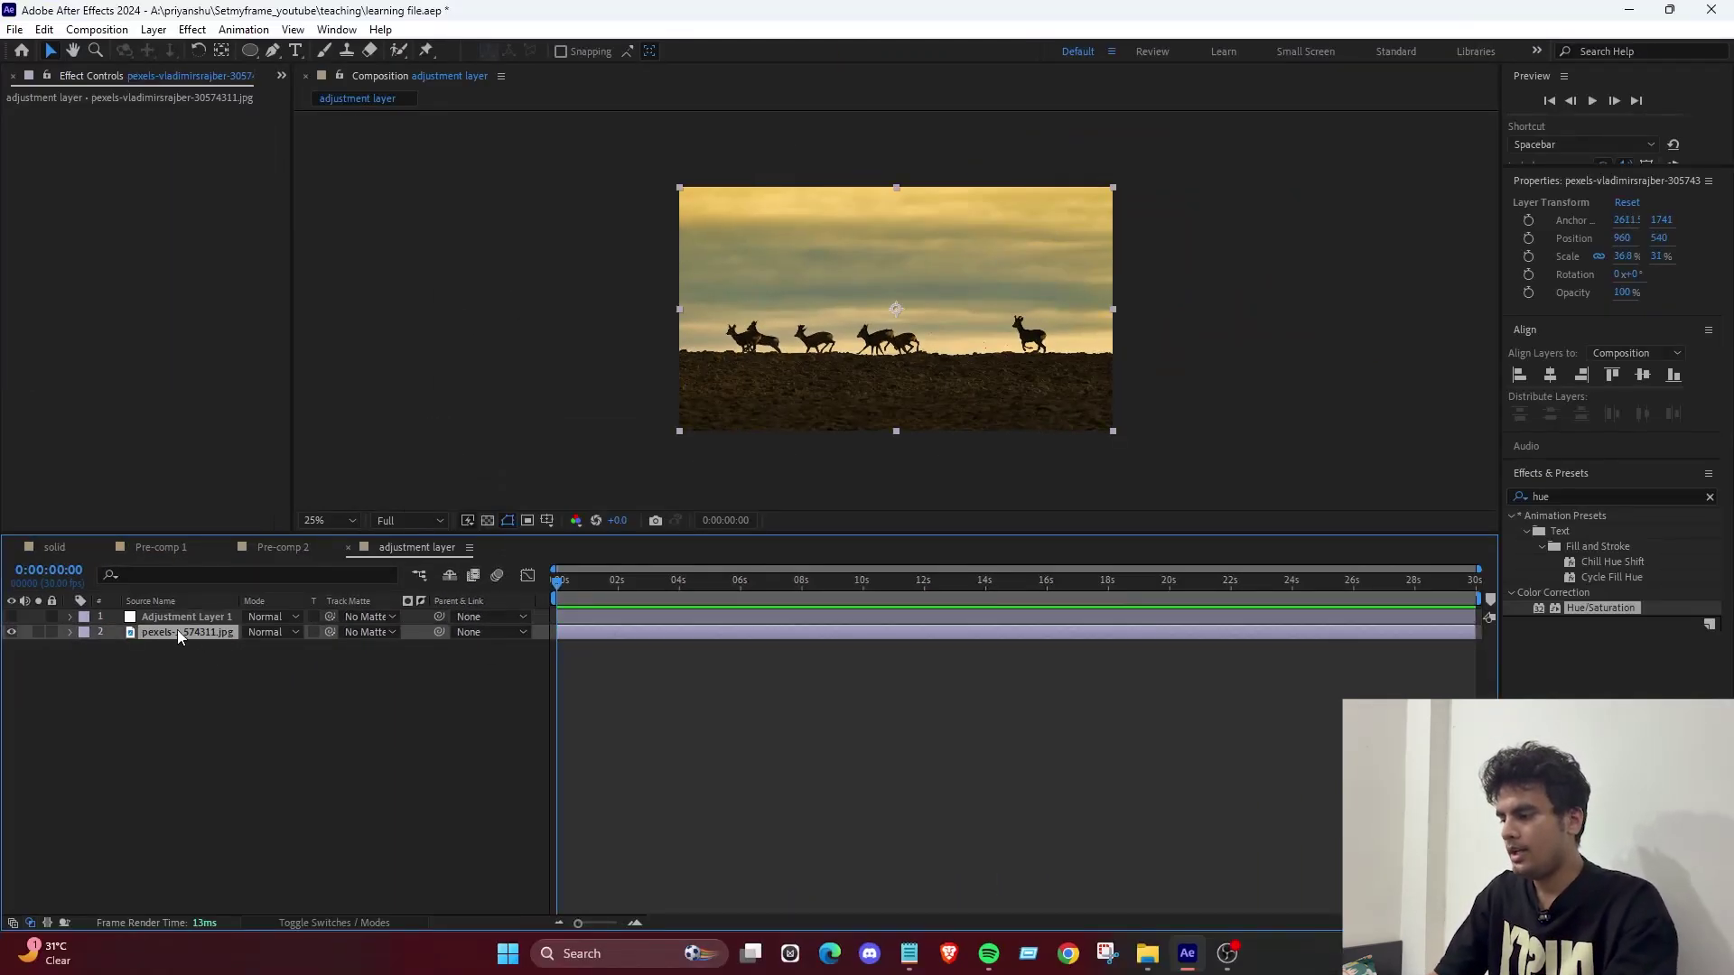
left_click(171, 617)
left_click(13, 617)
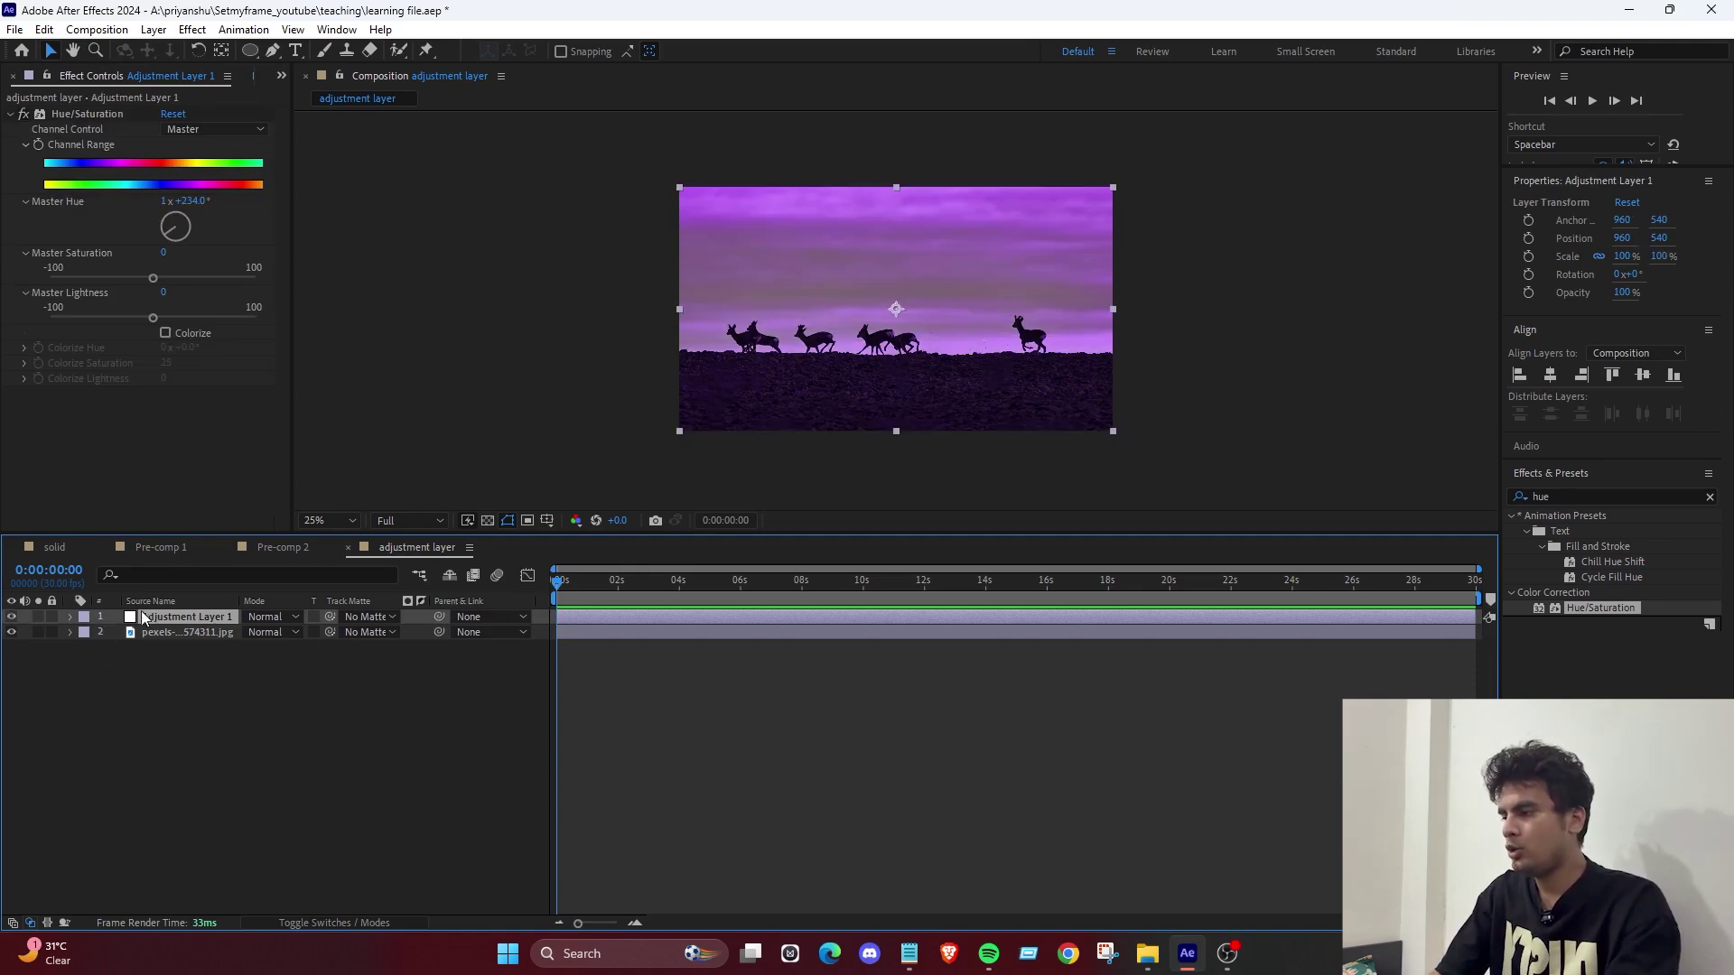
left_click(197, 631)
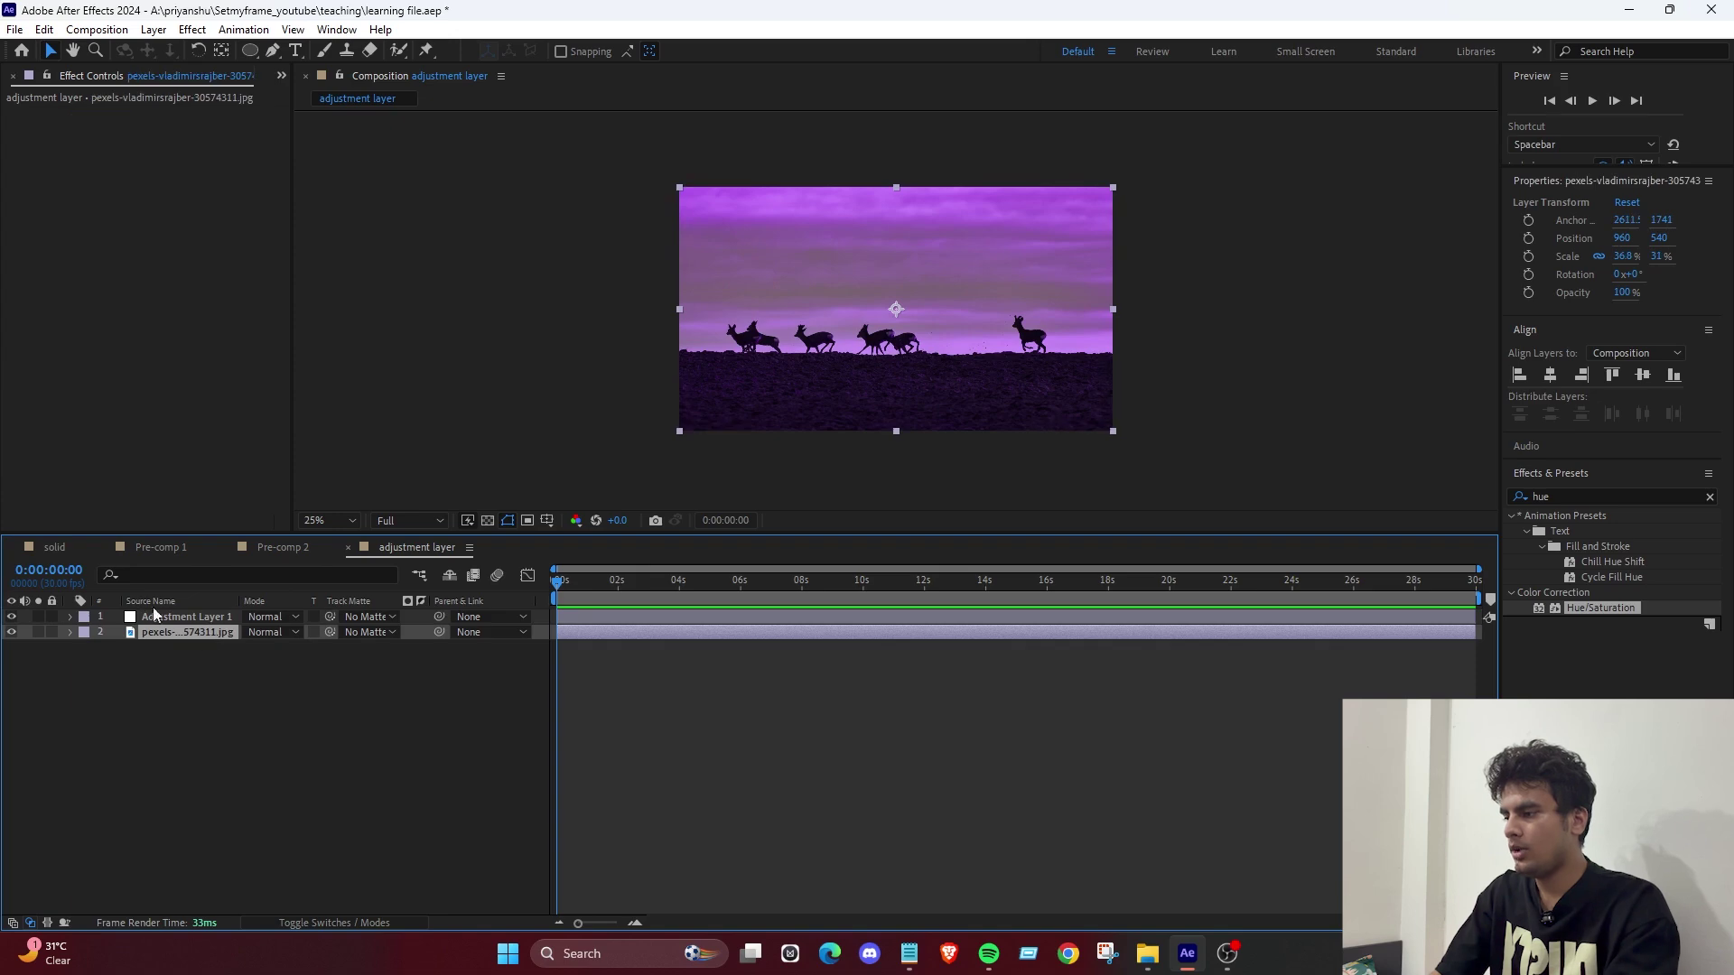
Import the heron JPG from the Downloads folder into the project.
left_click(281, 76)
left_click(351, 126)
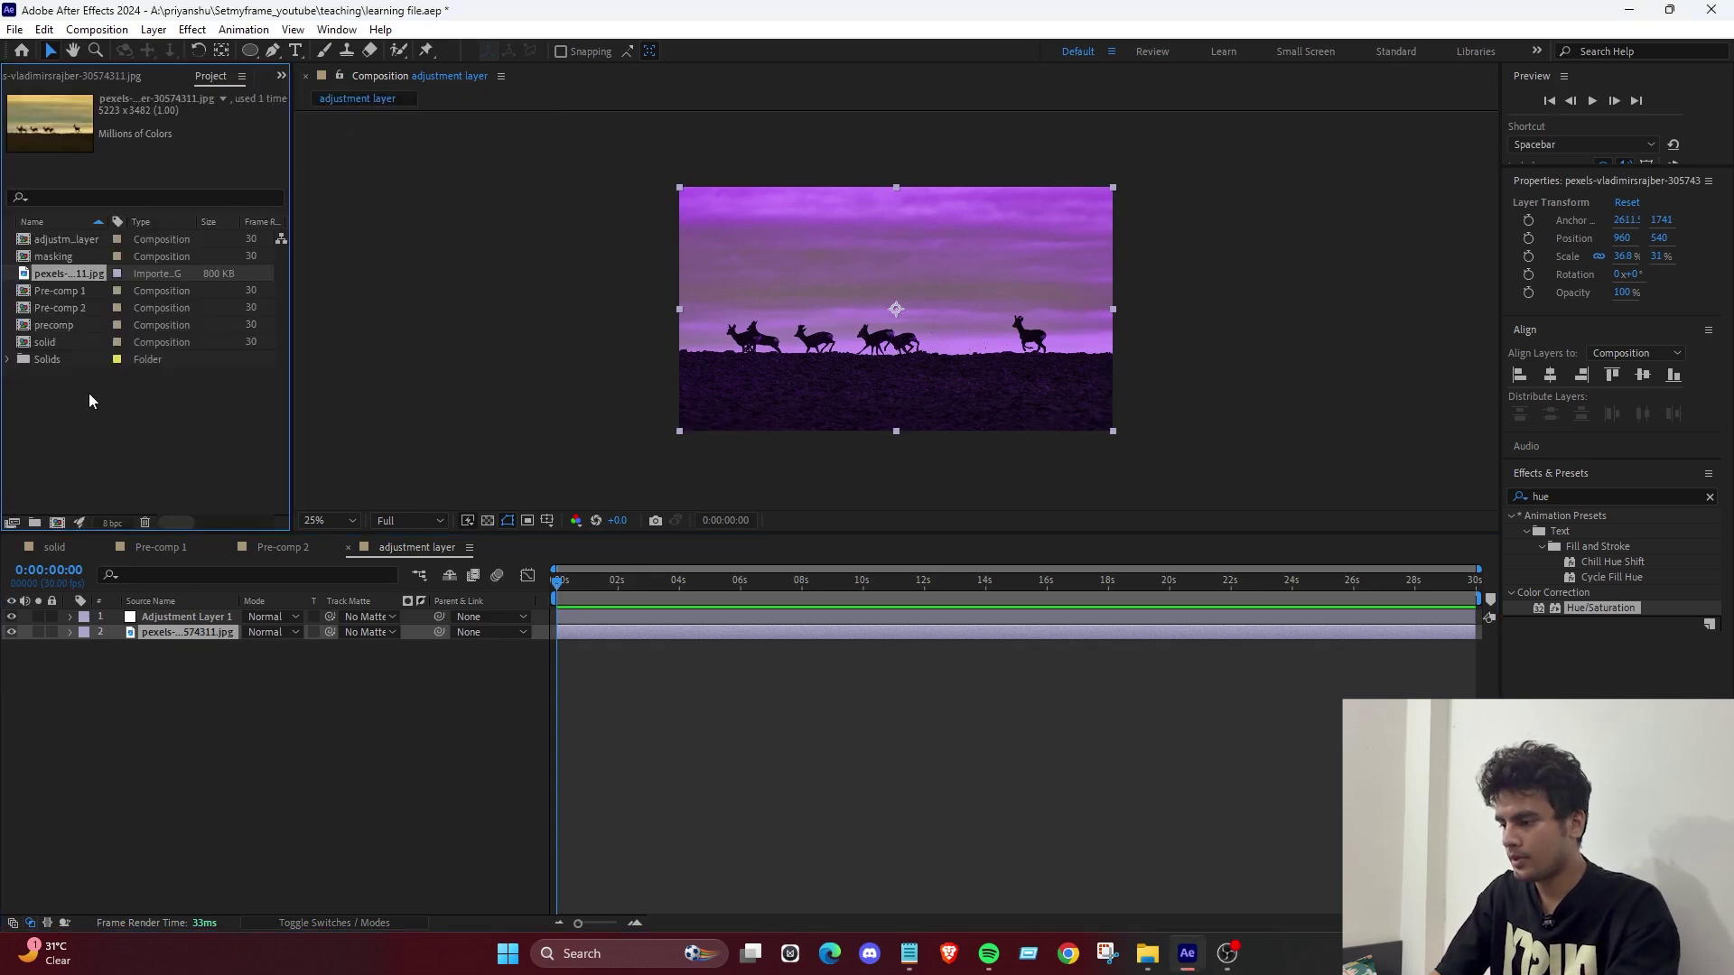
double_click(114, 400)
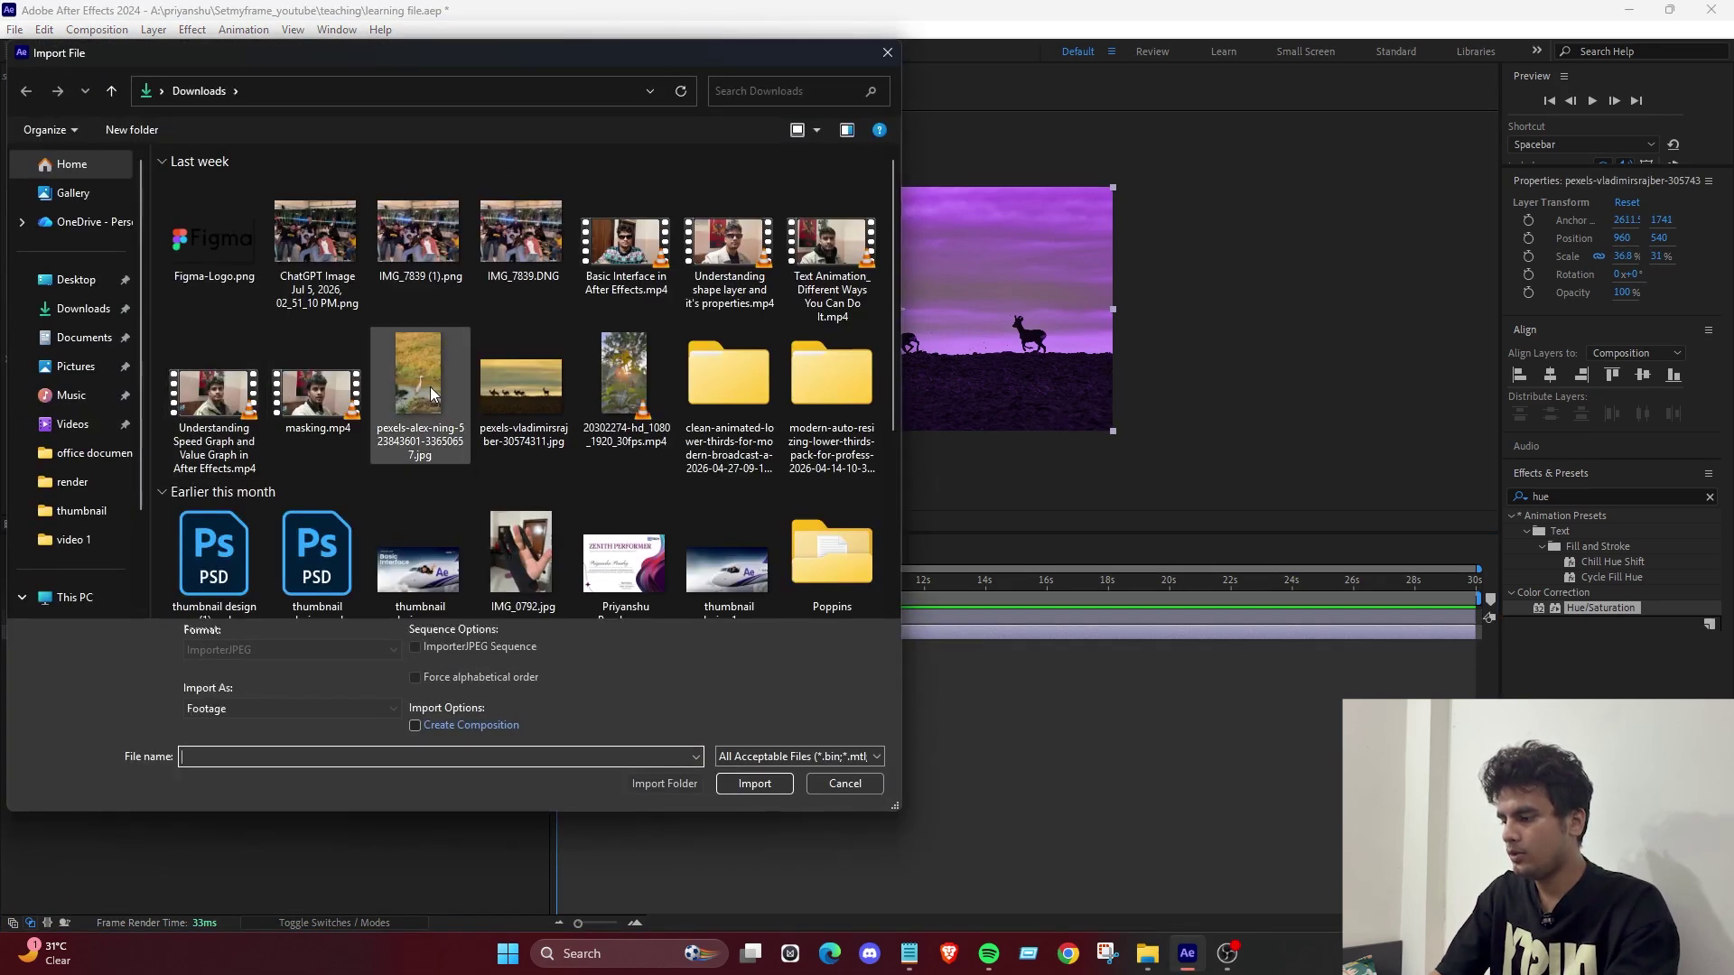
double_click(430, 386)
Add the heron photo beneath Adjustment Layer 1, scale it to 20% and move it to about 1600, 344.
left_click_drag(232, 573, 257, 658)
key("s")
left_click_drag(995, 257, 1134, 381)
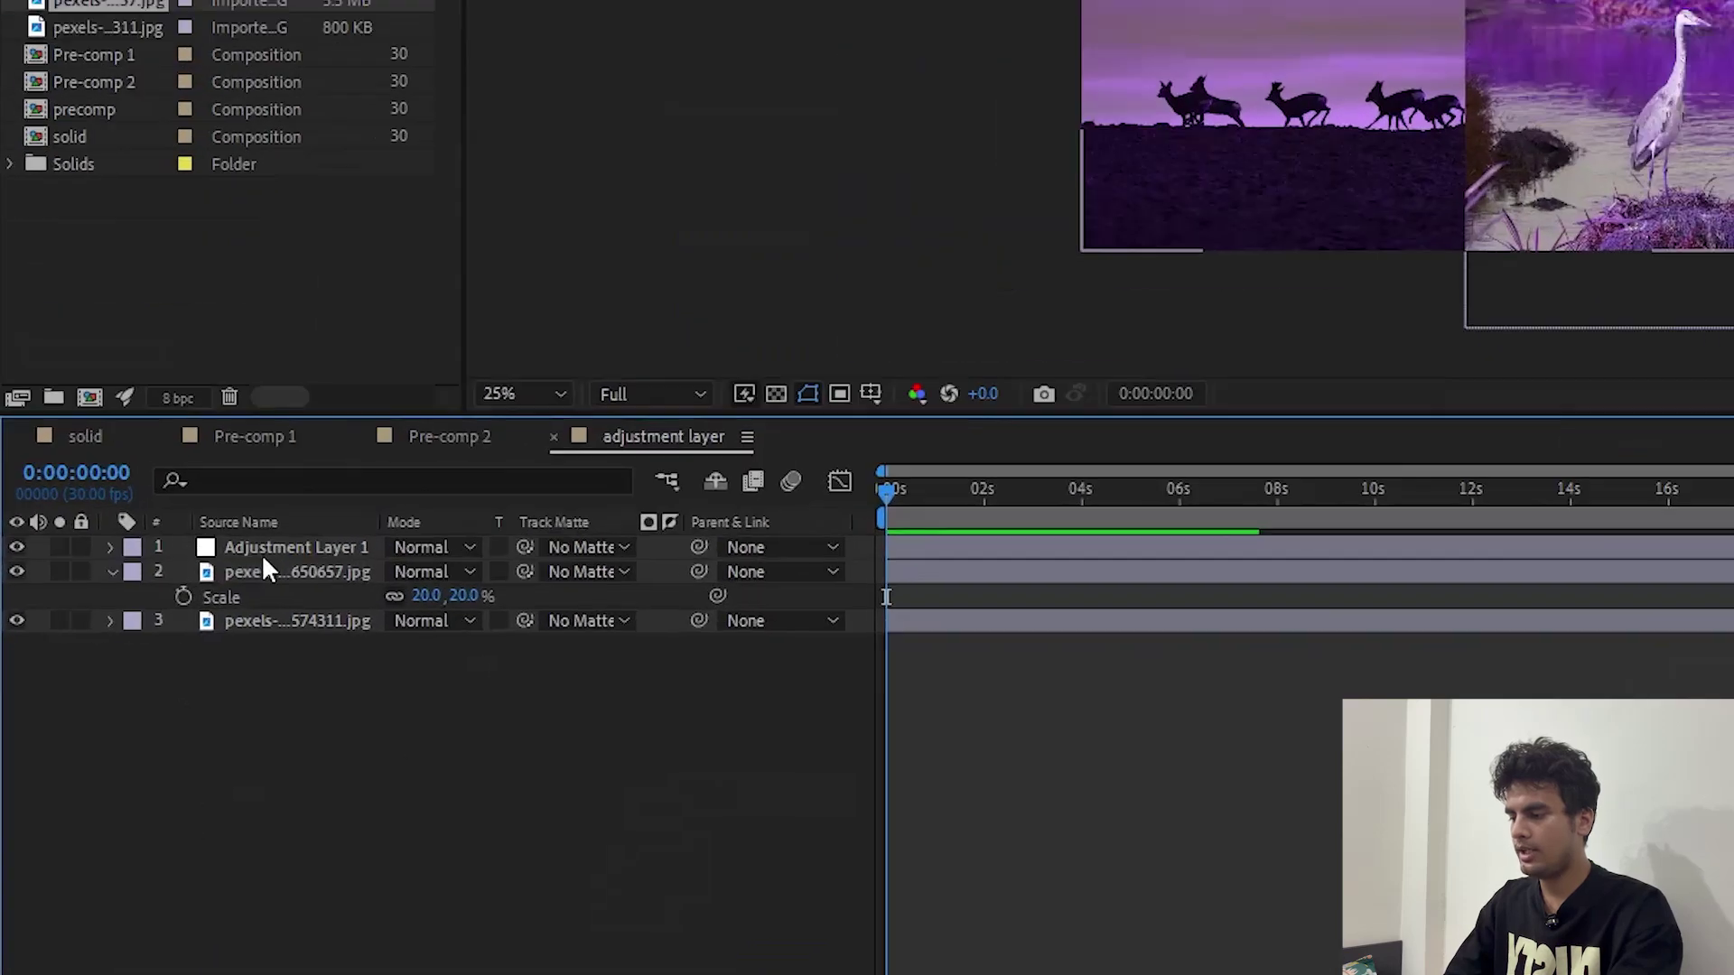
Move the heron photo layer above Adjustment Layer 1 in the layer stack.
left_click_drag(268, 569, 321, 539)
left_click_drag(441, 468, 442, 487)
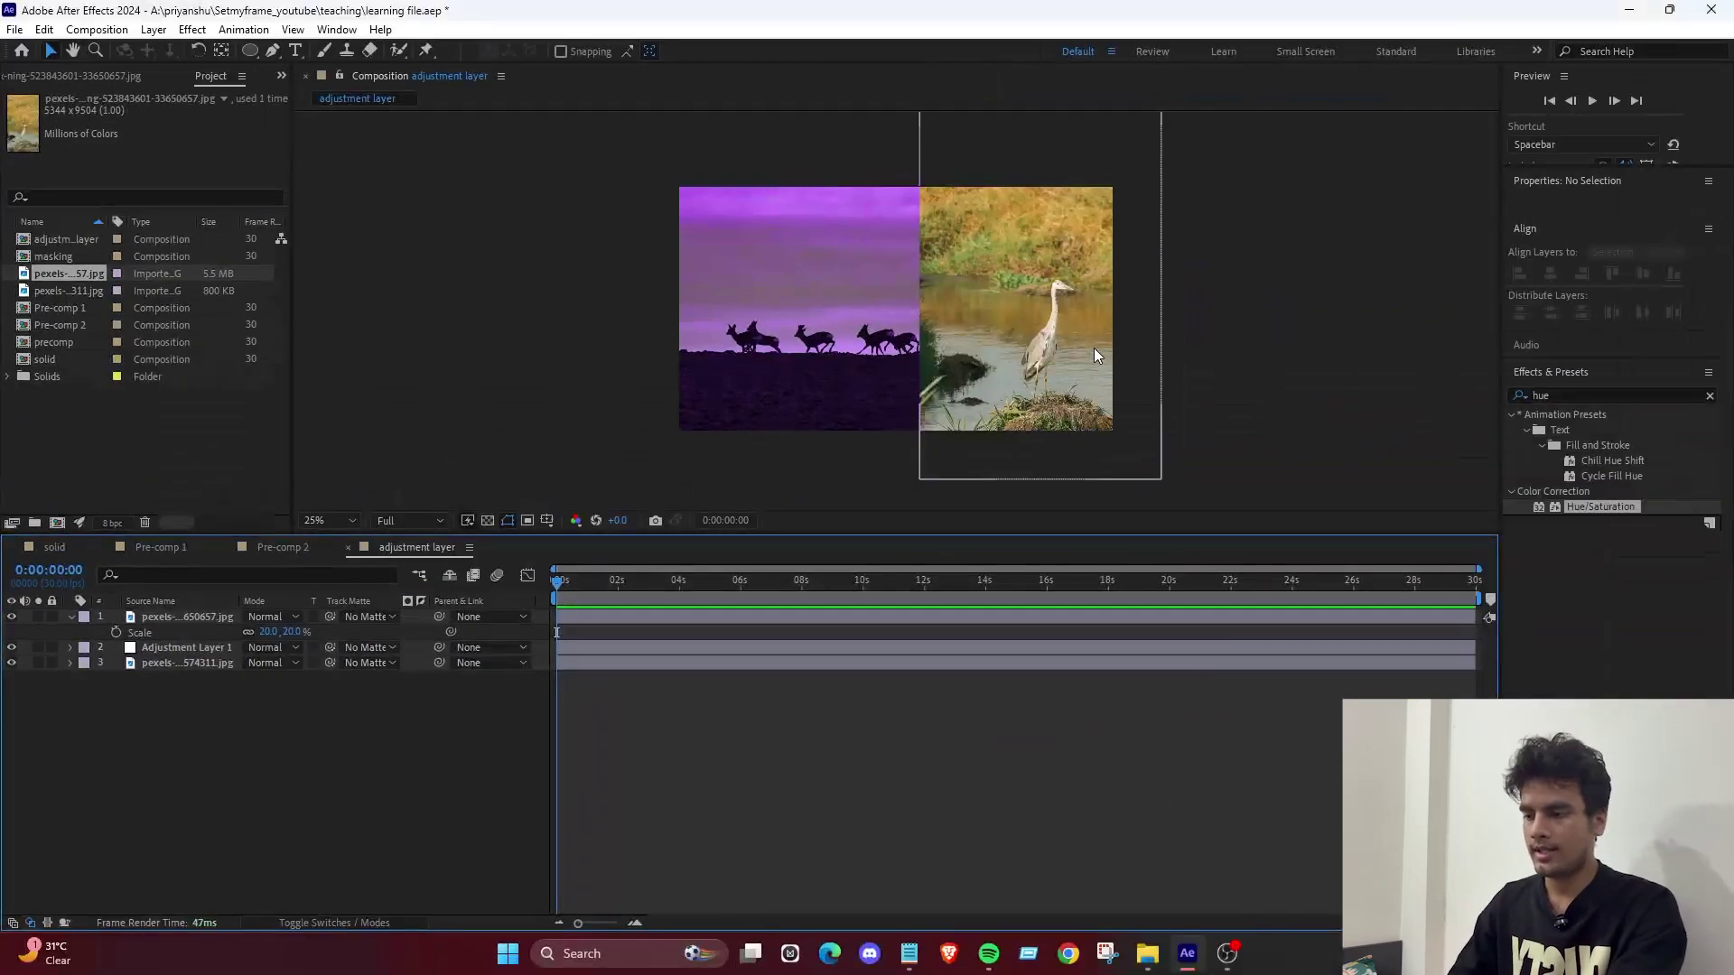
left_click(1093, 349)
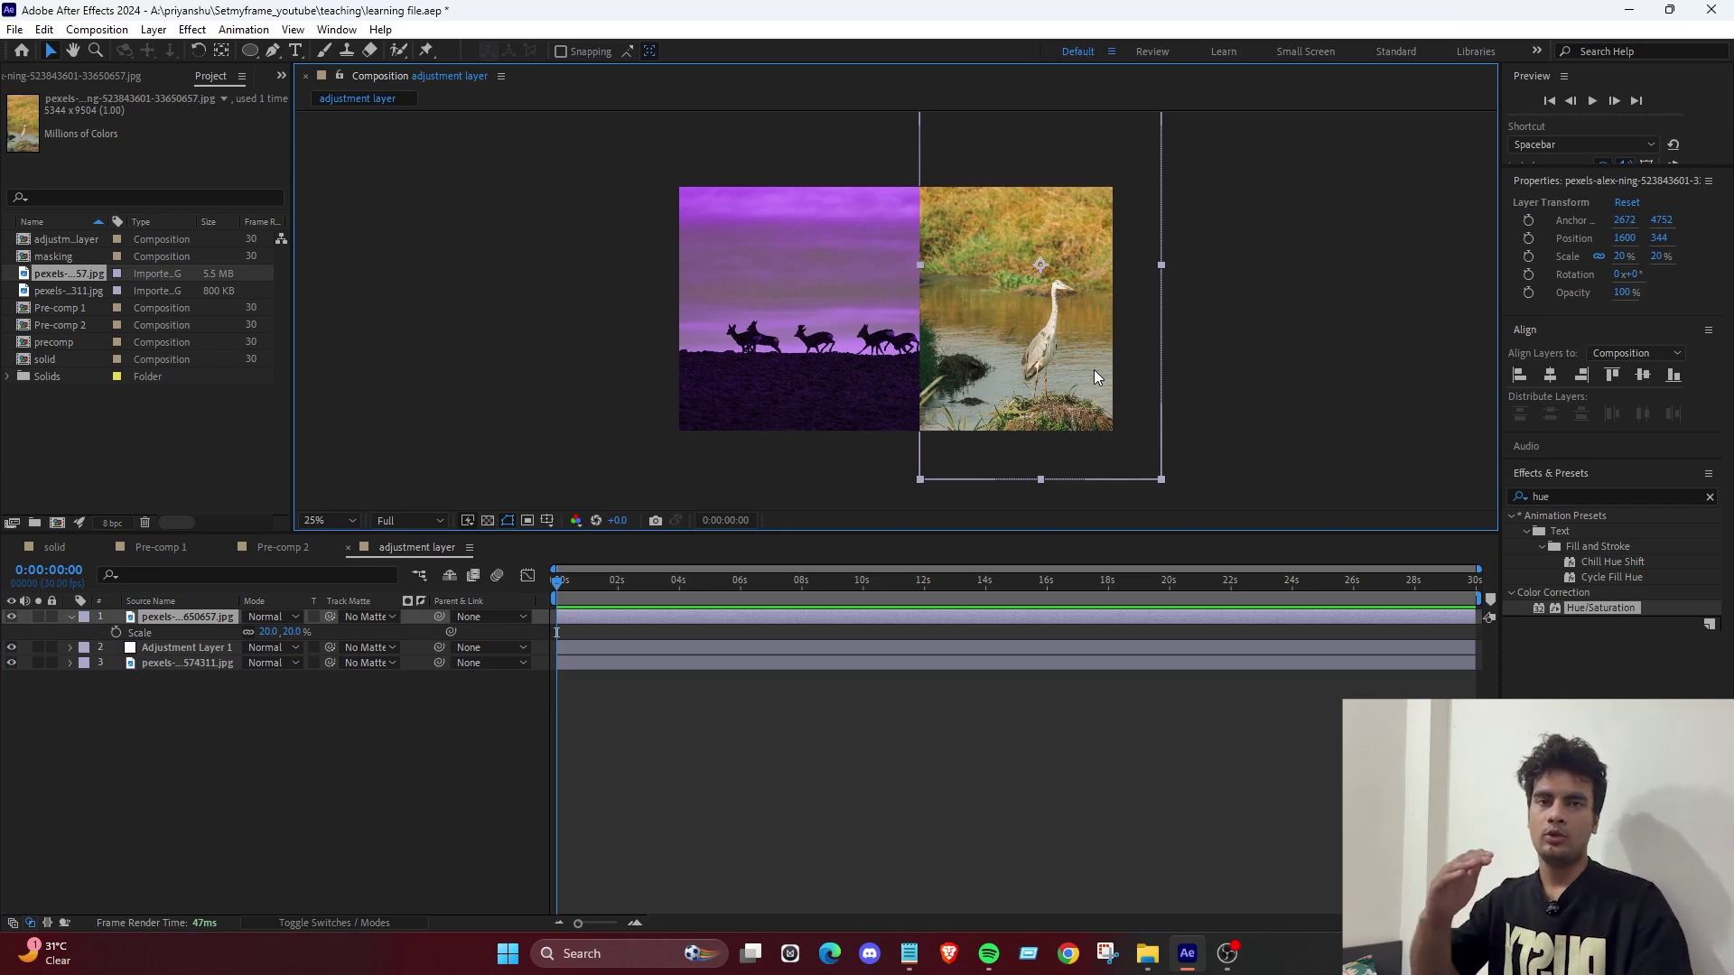
Delete the heron photo layer from the composition and select the deer photo layer.
left_click(196, 724)
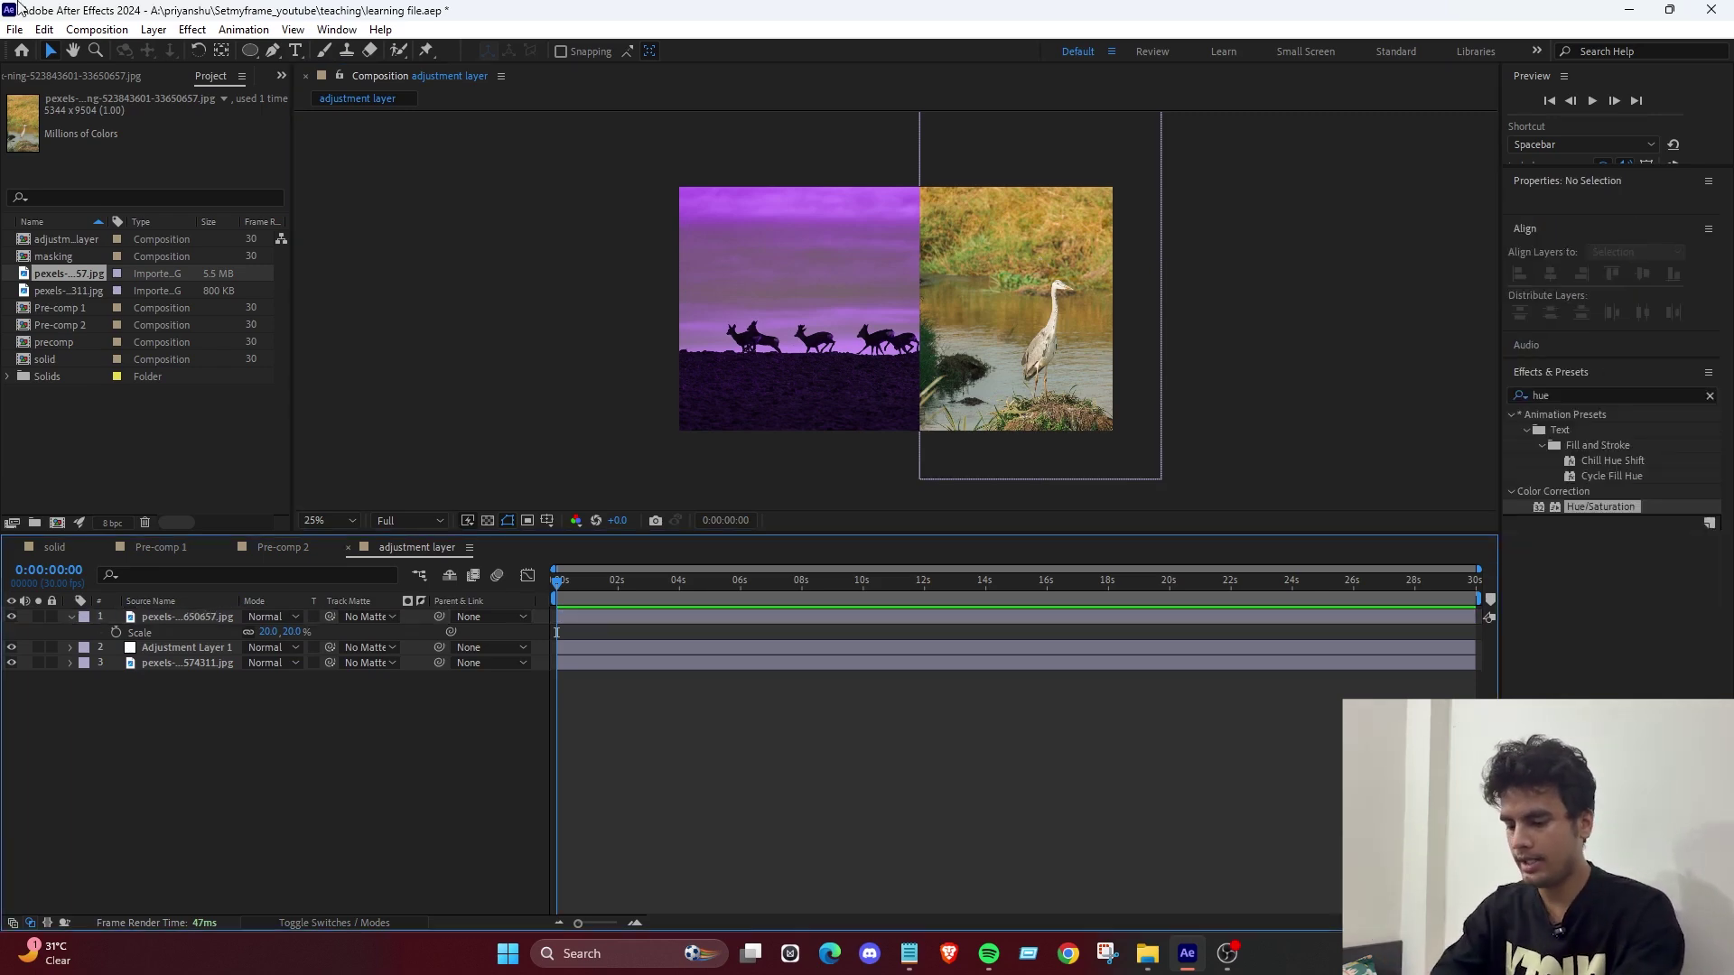
left_click(160, 616)
key("Delete")
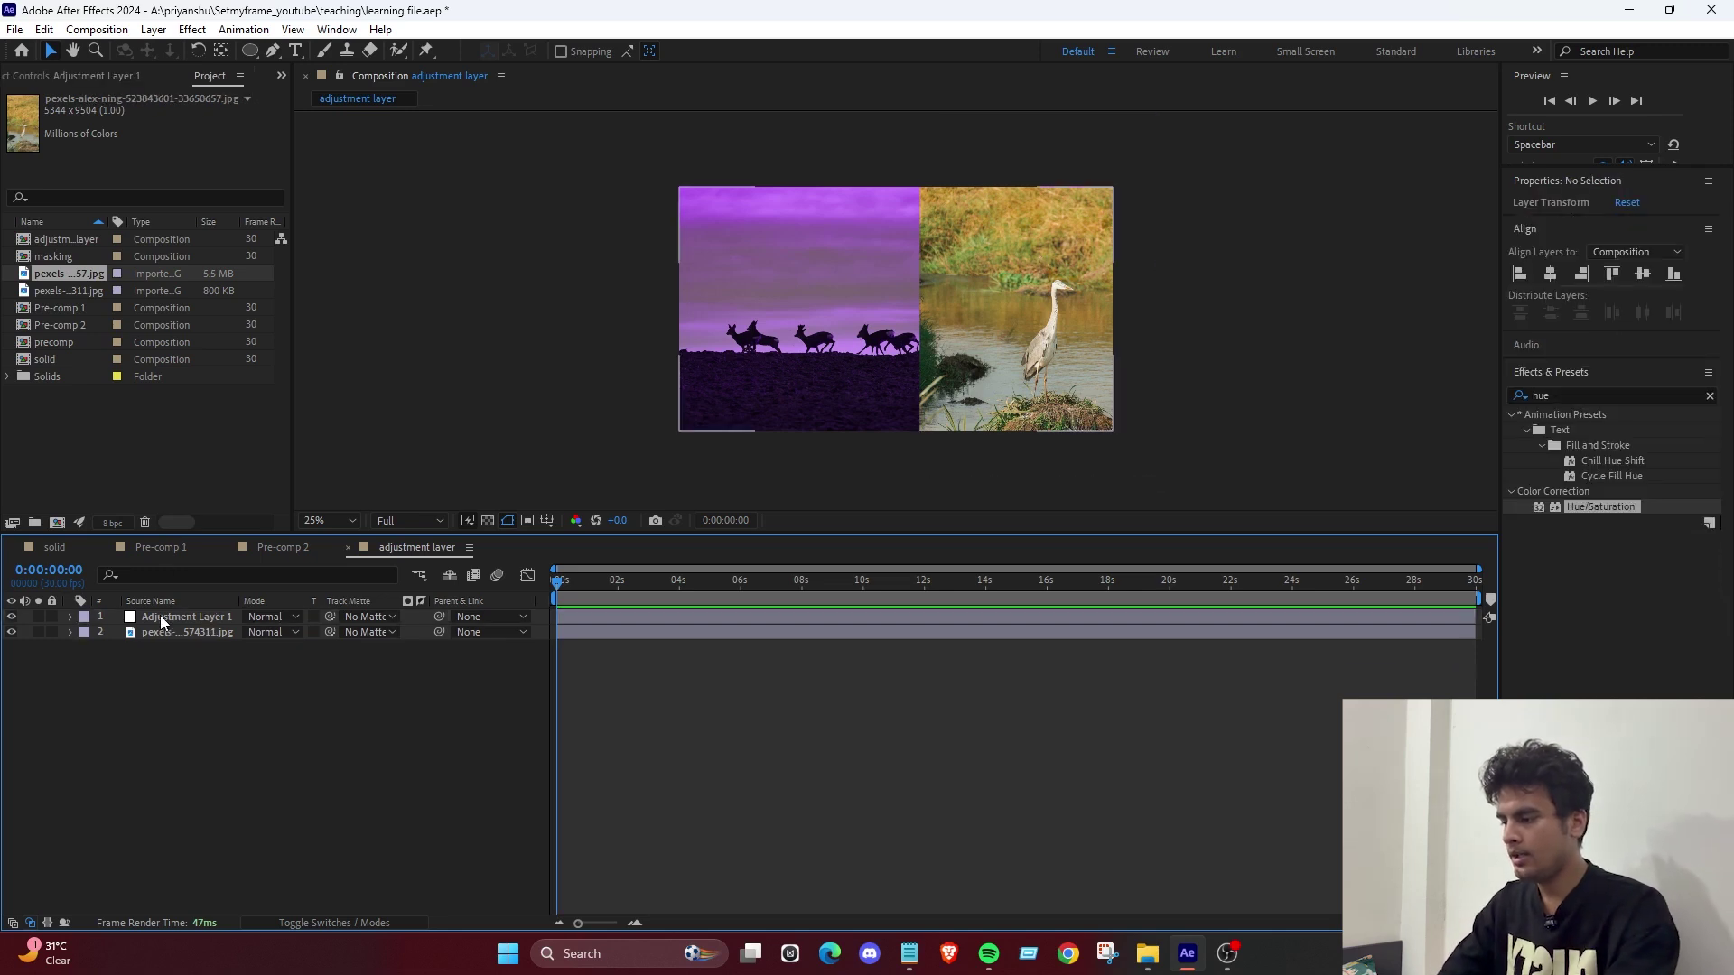
left_click(227, 631)
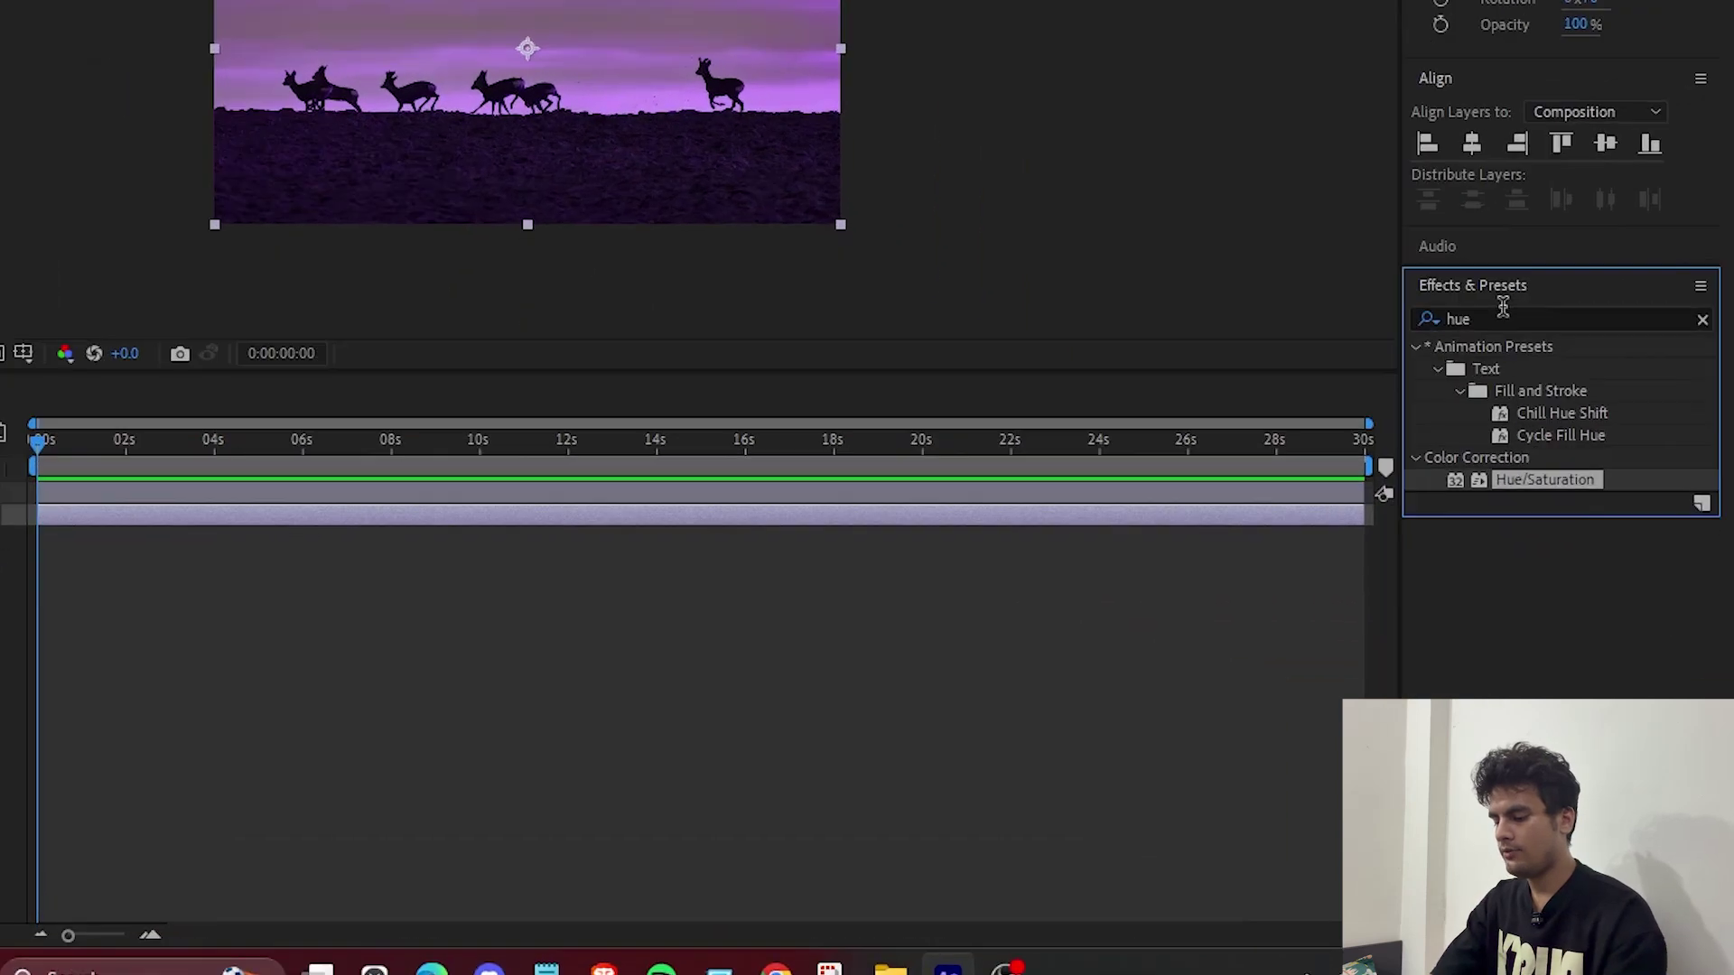
Find the Transform effect, apply it to Adjustment Layer 1 and set the effect's scale to 132.
left_click(1571, 496)
double_click(1457, 199)
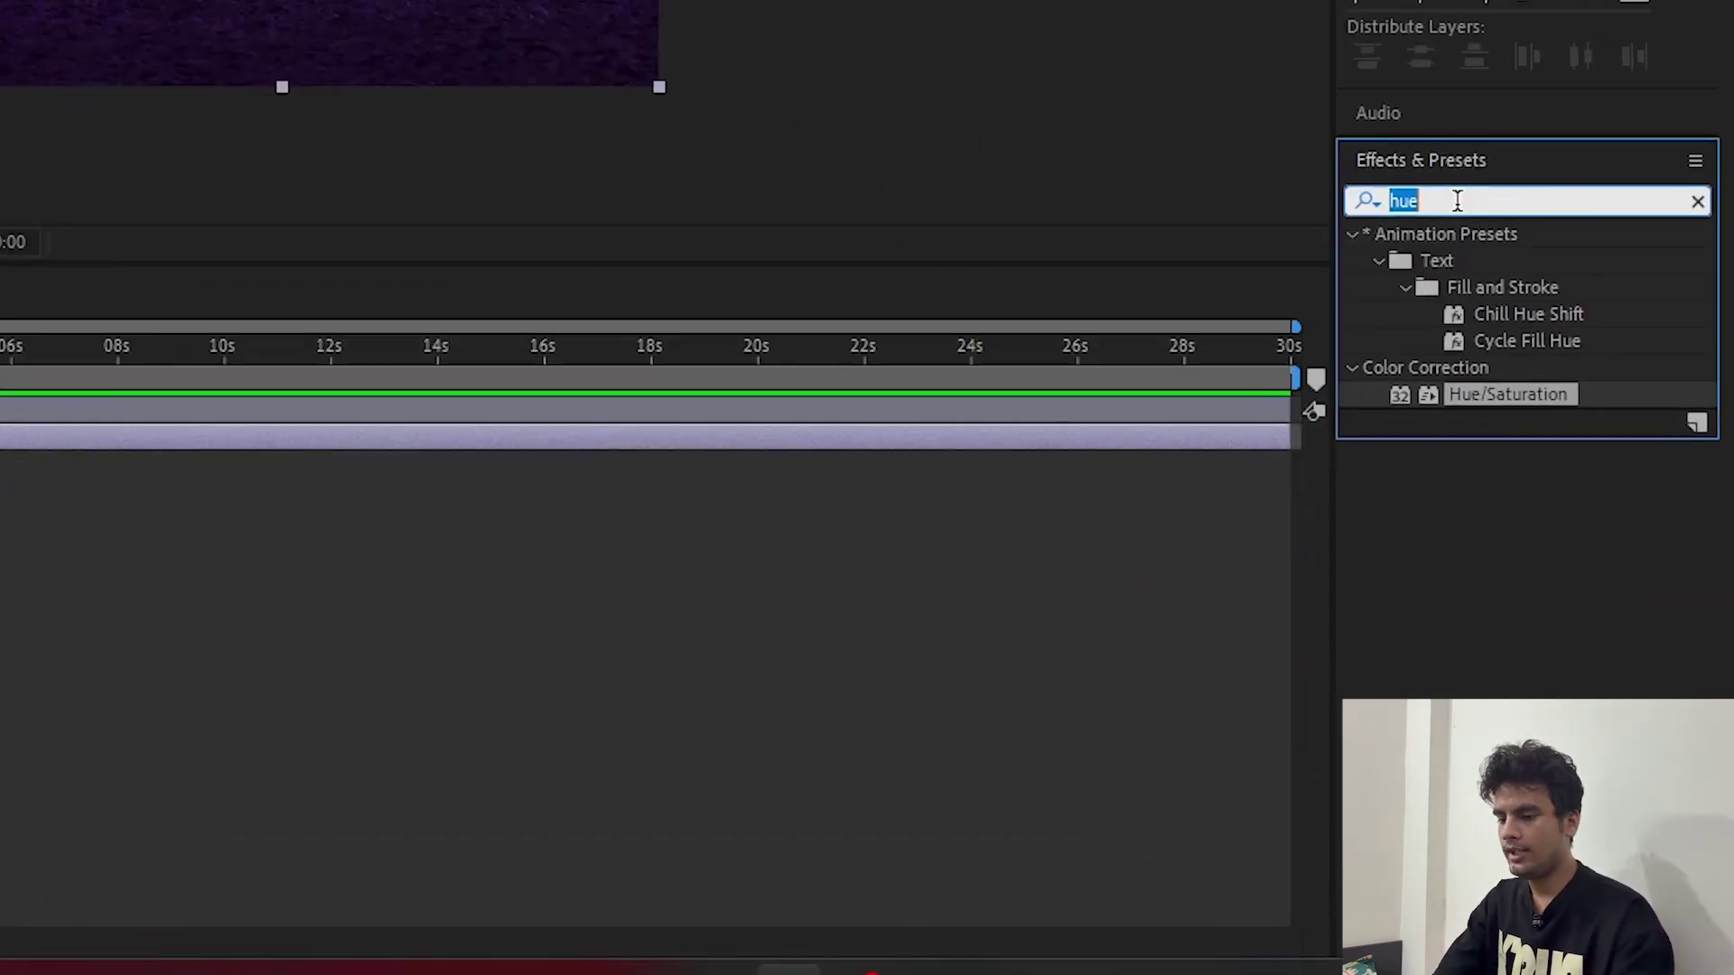
type("traNS")
left_click_drag(1487, 528, 213, 408)
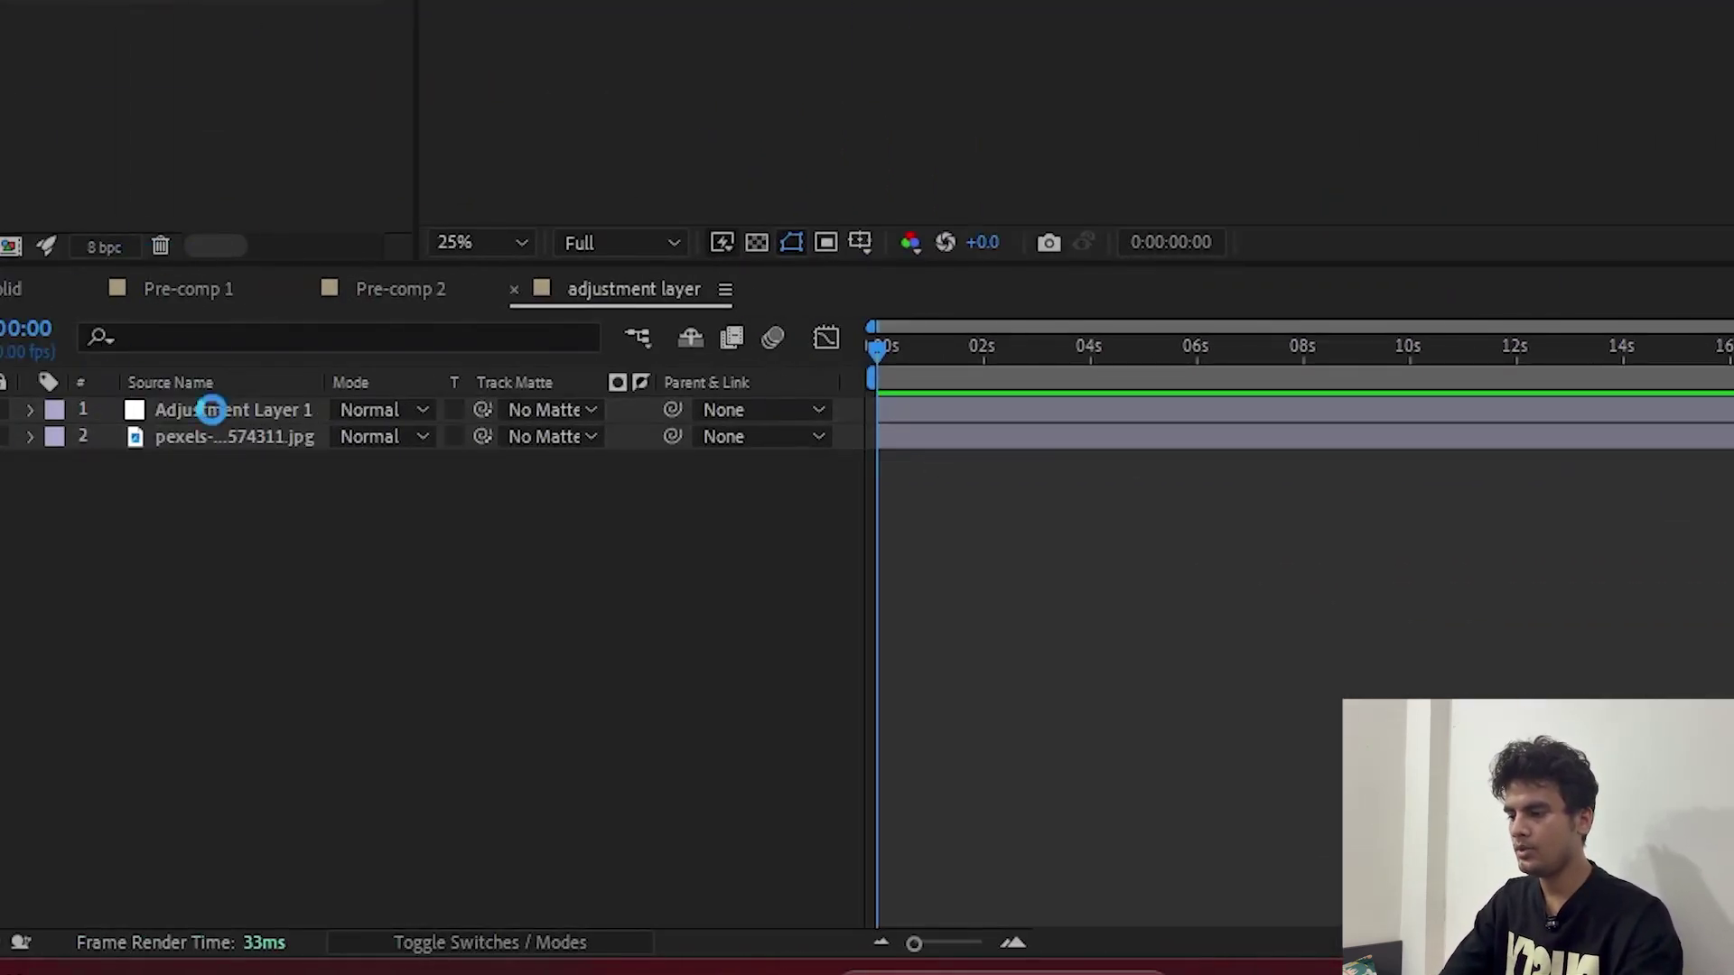
left_click(305, 726)
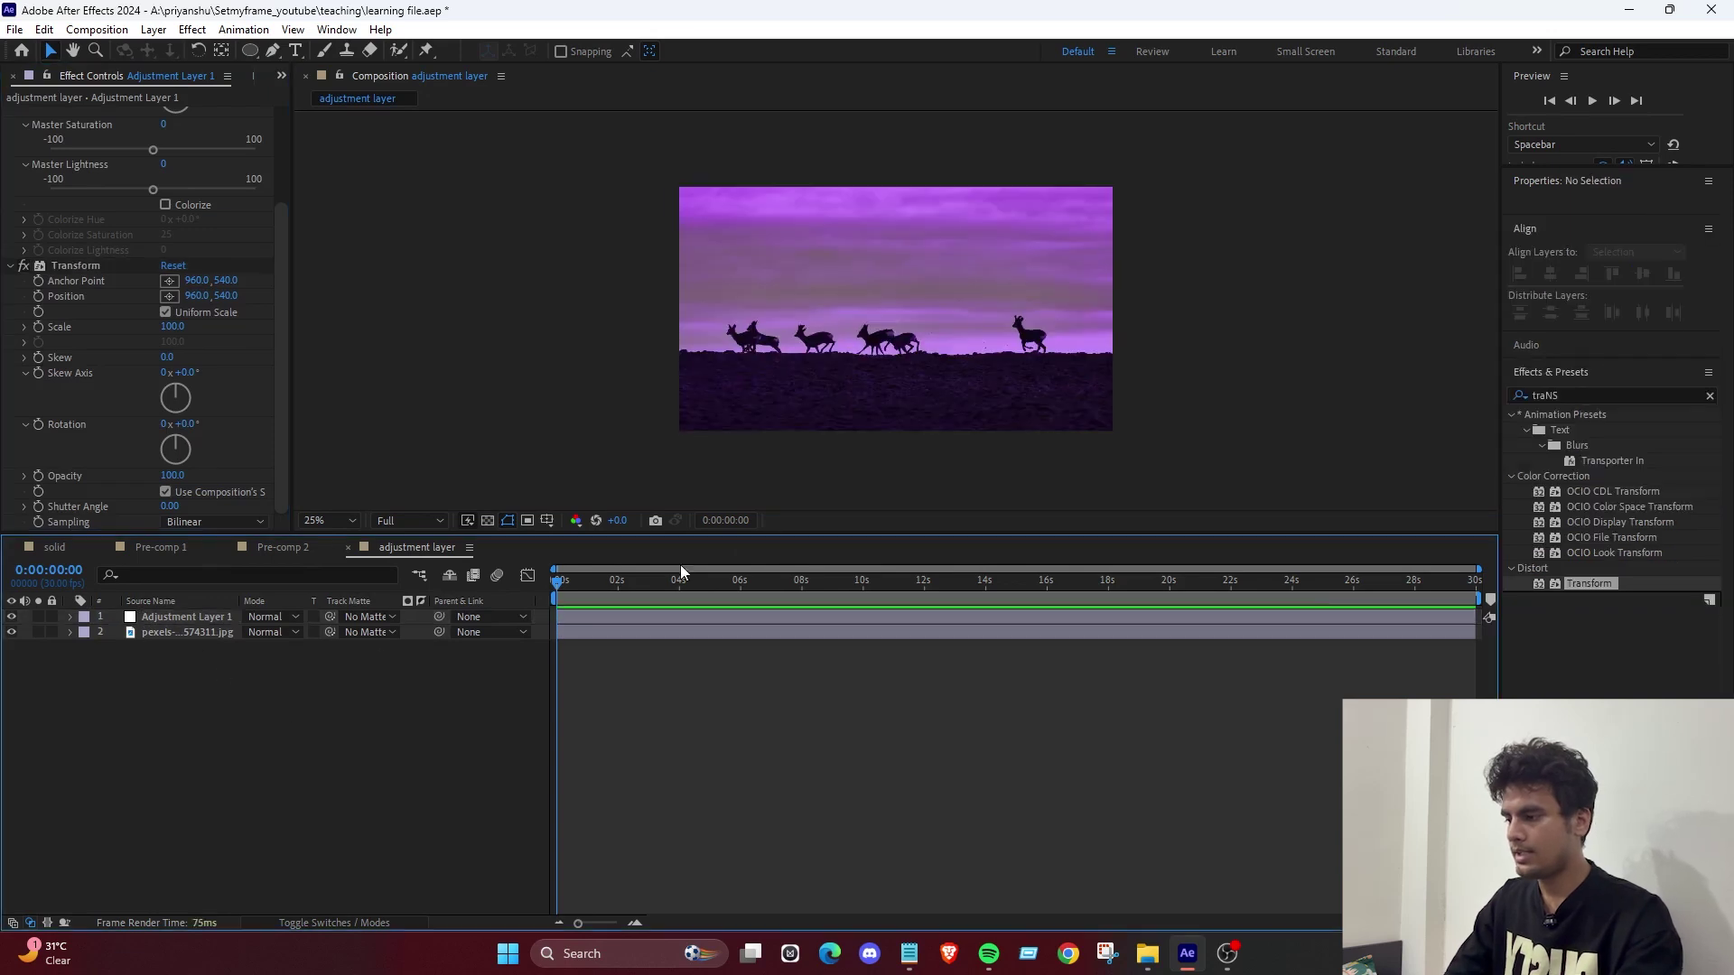
left_click(175, 615)
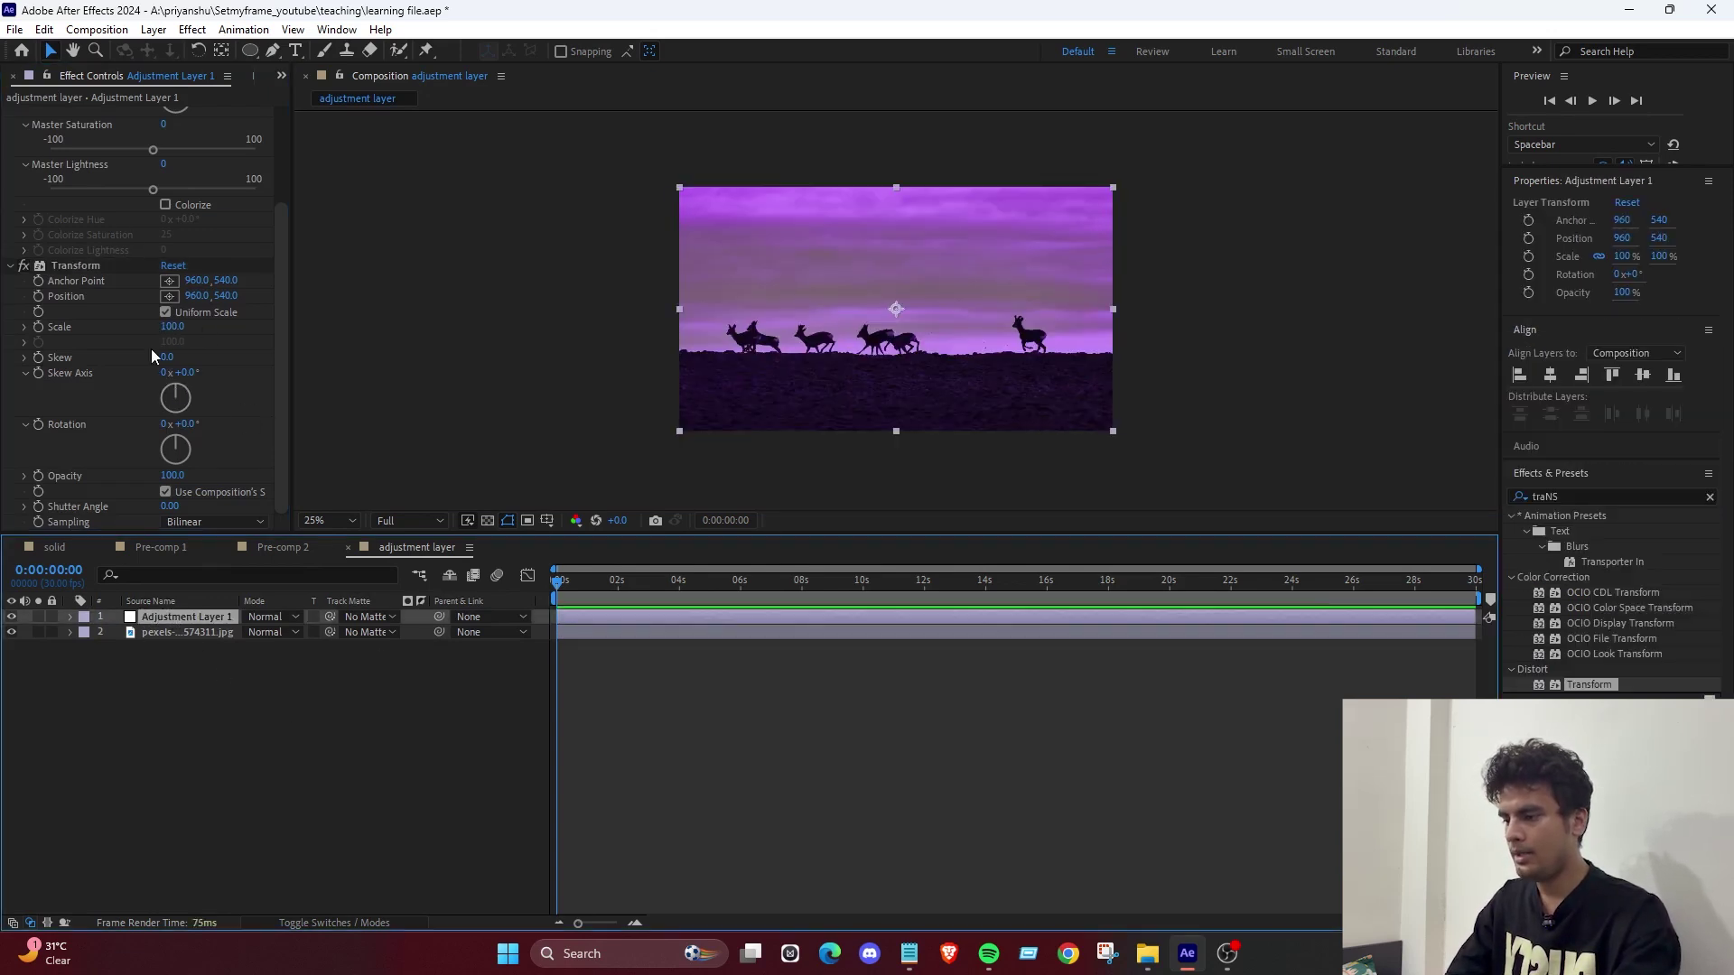
mouse_move(172, 326)
left_mouse_down()
mouse_move(271, 326)
mouse_move(119, 332)
mouse_move(195, 327)
left_mouse_up()
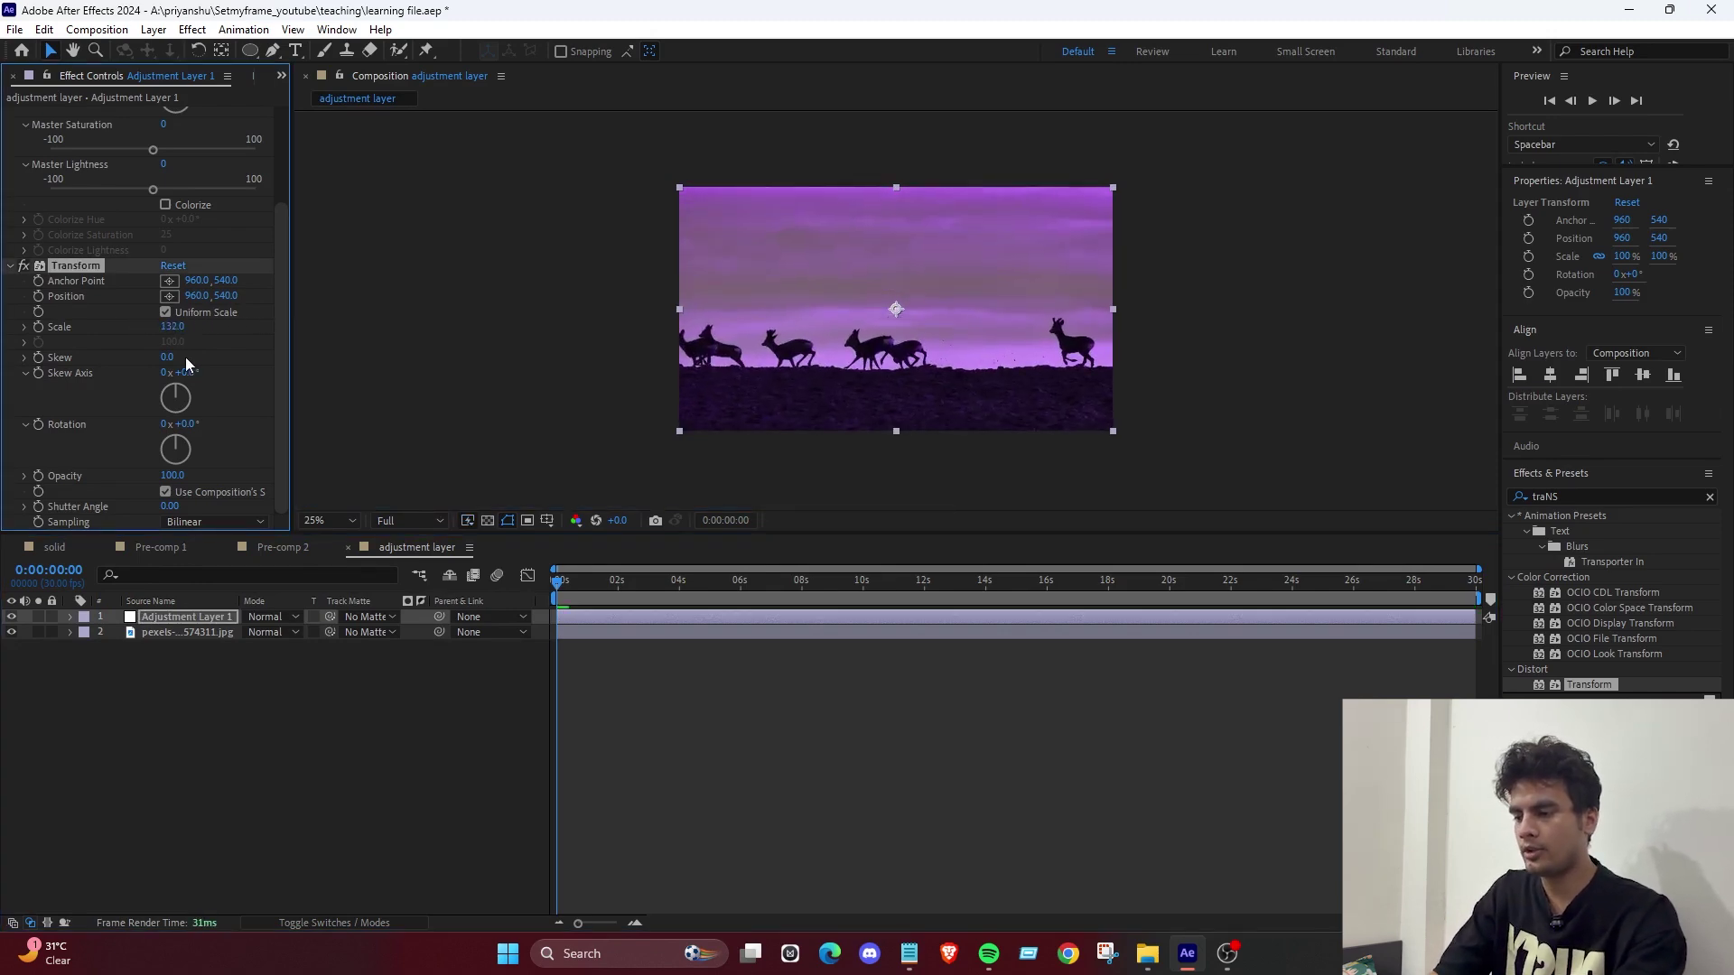
Toggle the visibility of Adjustment Layer 1 to compare the deer photo with and without its effects.
left_click(11, 617)
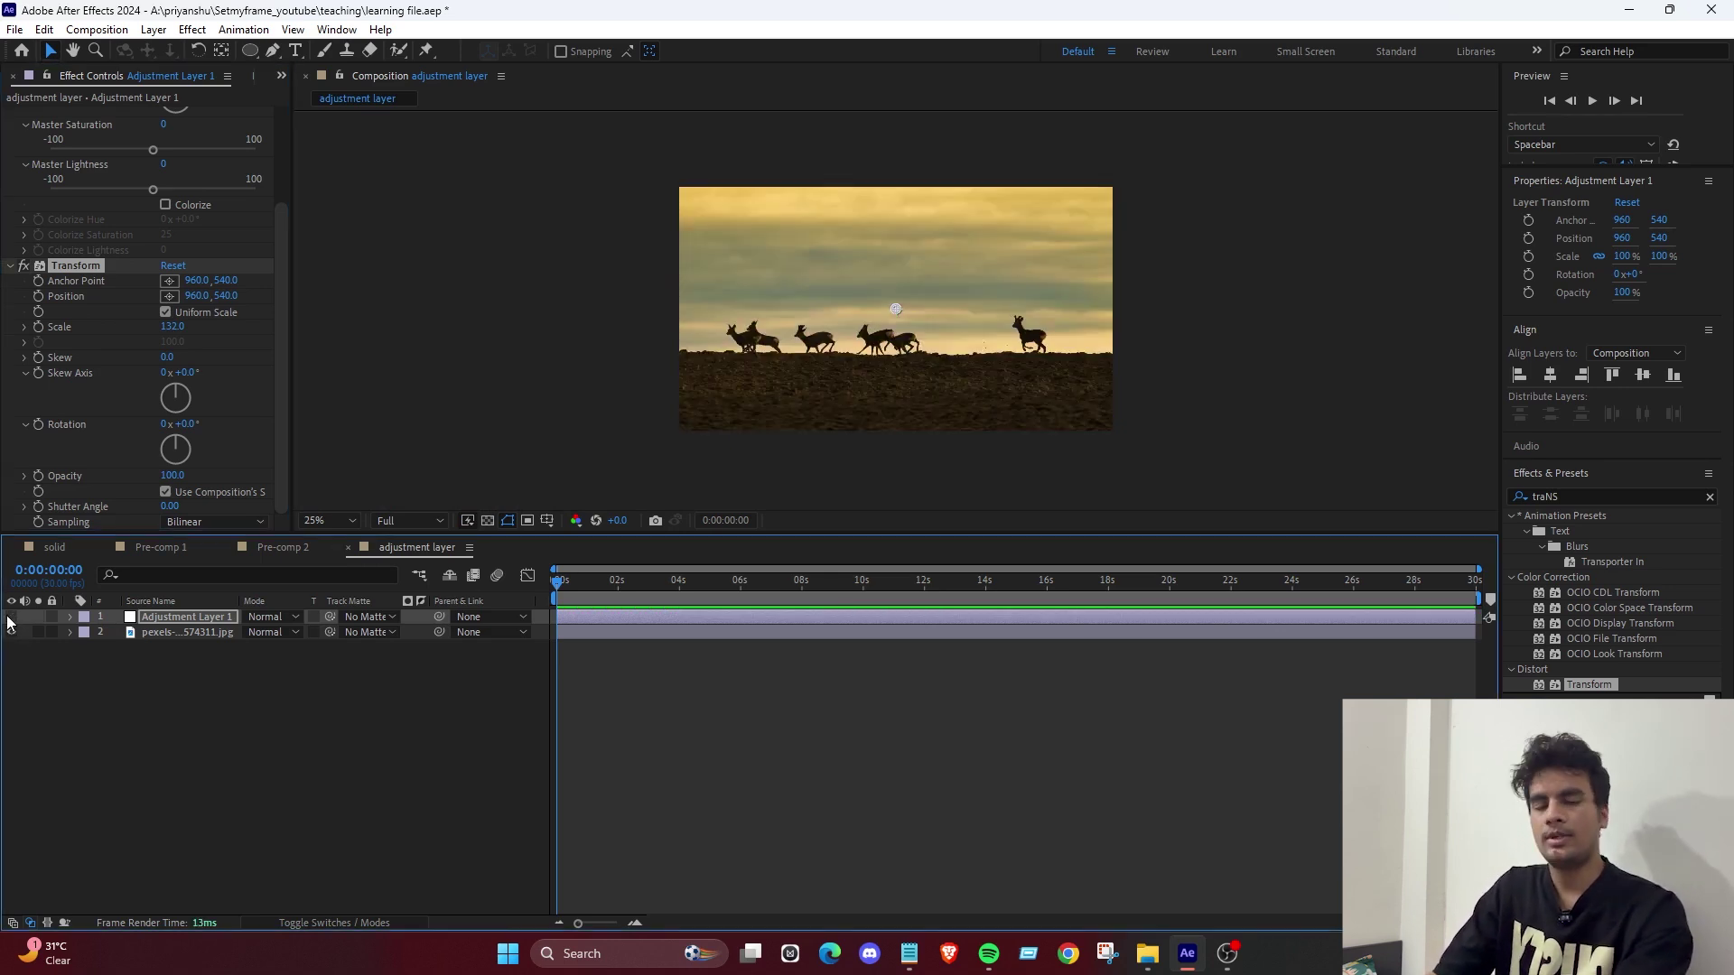
left_click(11, 617)
left_click(10, 617)
left_click(11, 617)
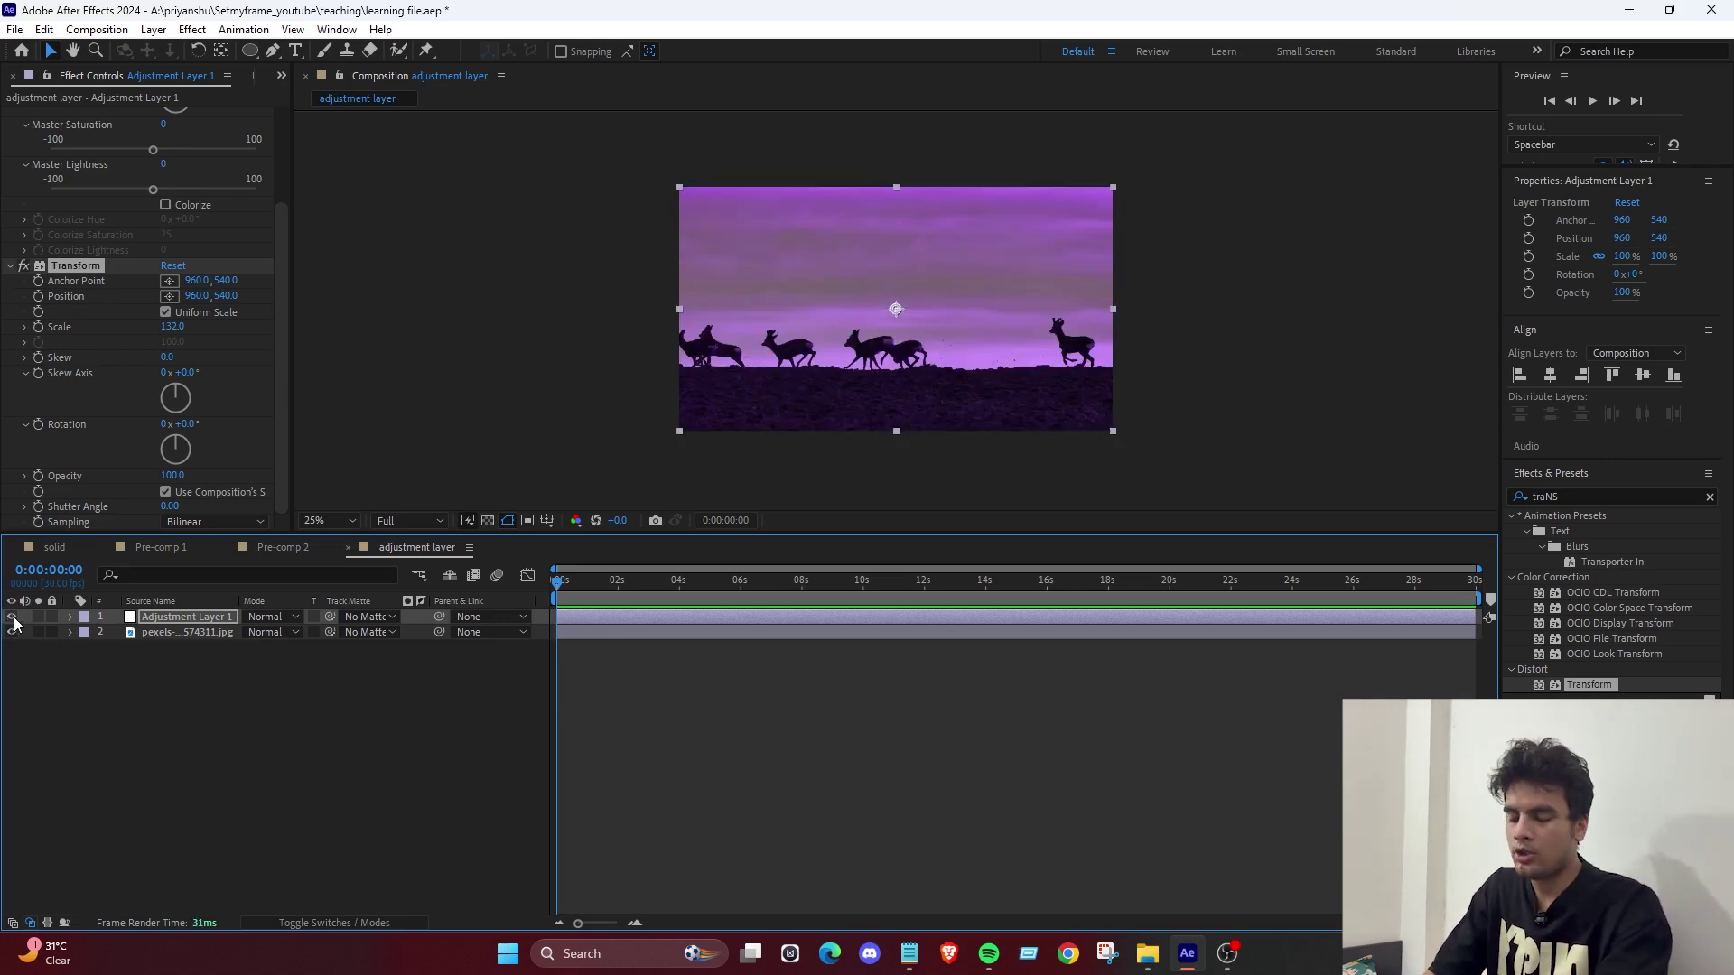
Hide Adjustment Layer 1 and delete it from the composition.
left_click(11, 617)
left_click(614, 648)
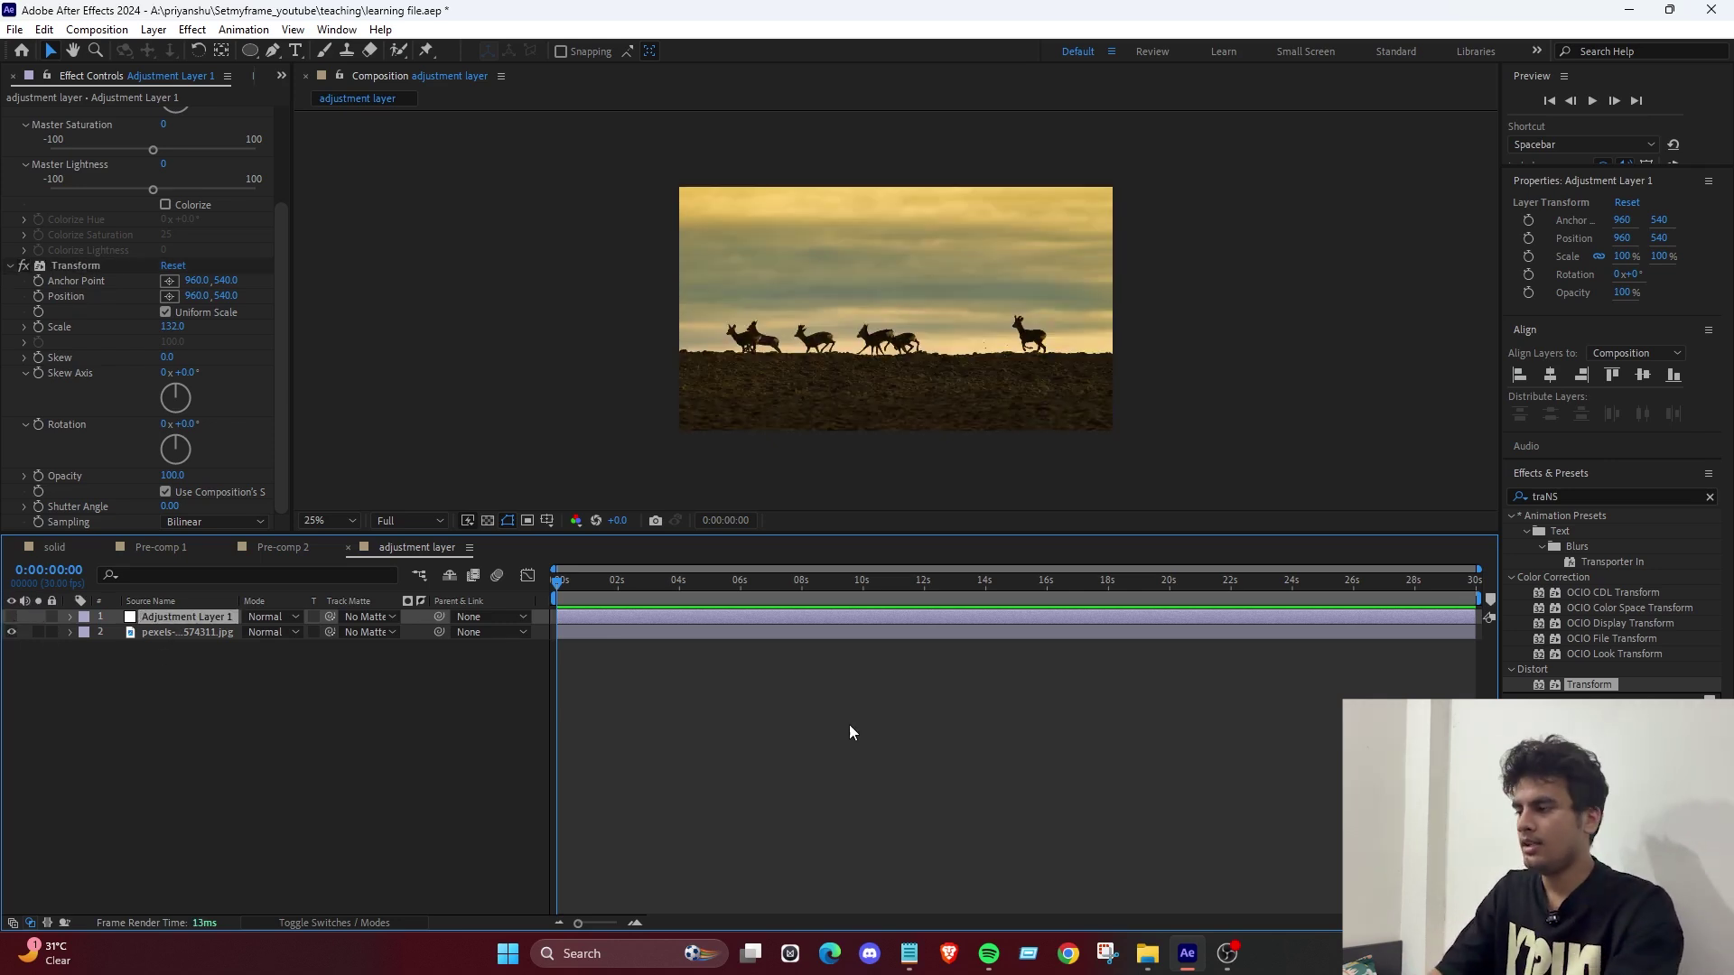
key("Delete")
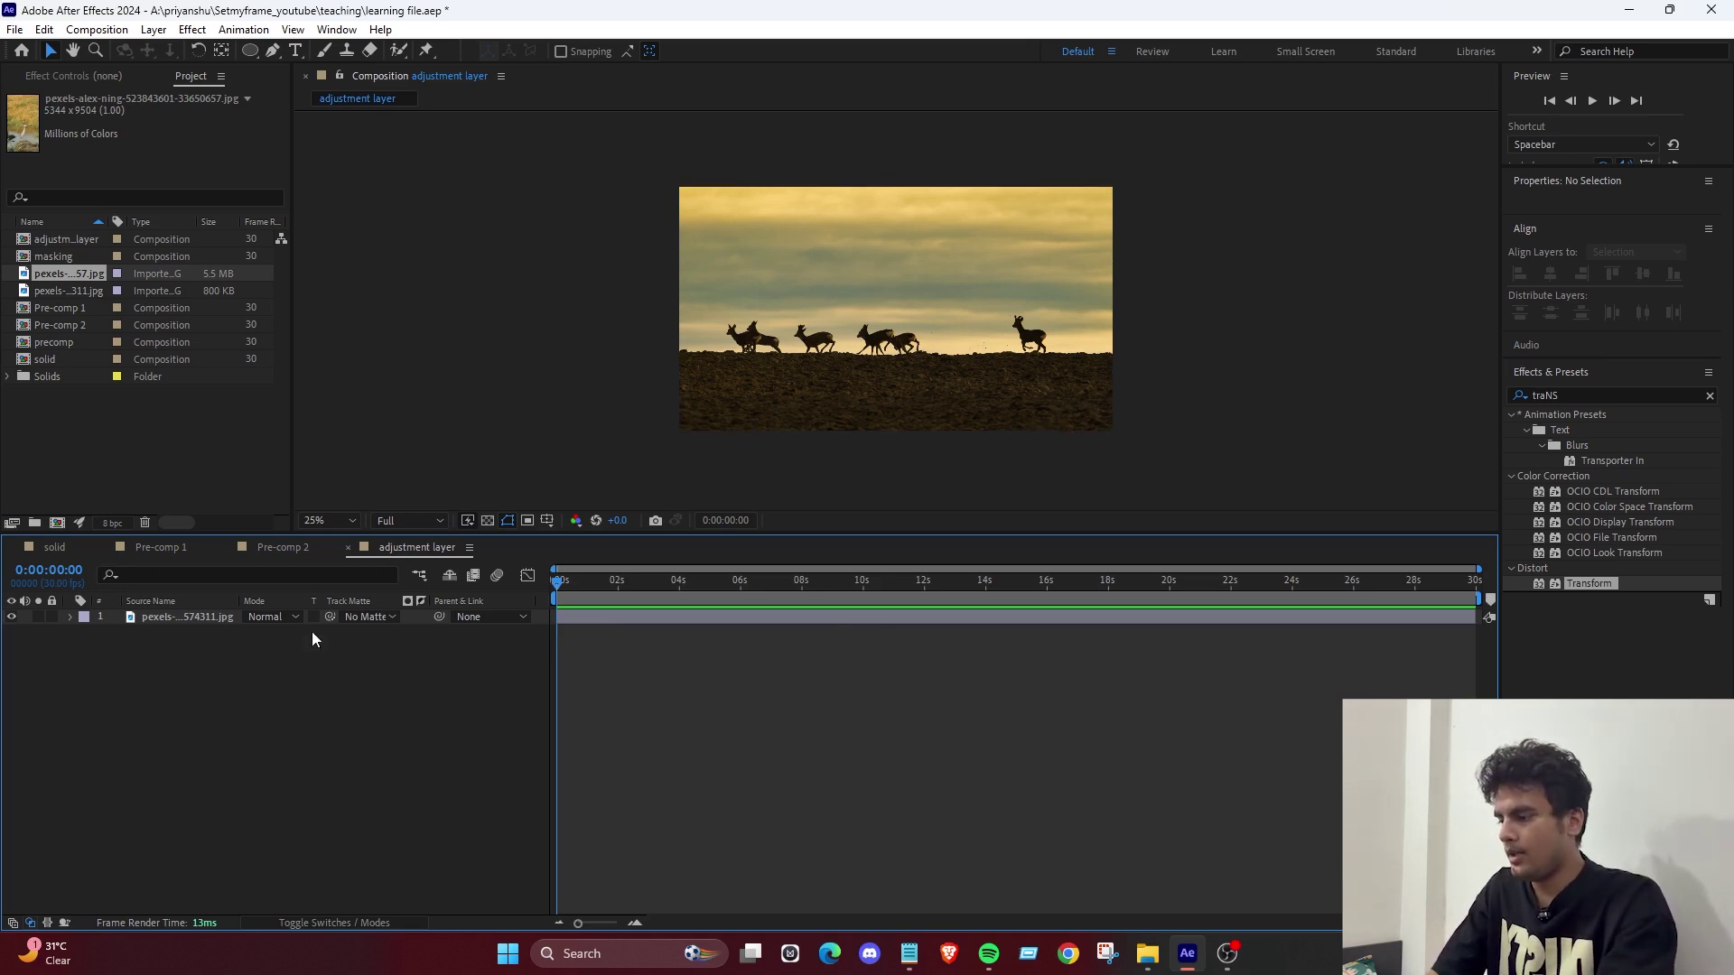
Close the Pre-comp 2, Pre-comp 1 and adjustment layer timelines, leaving the solid composition open.
left_click(269, 547)
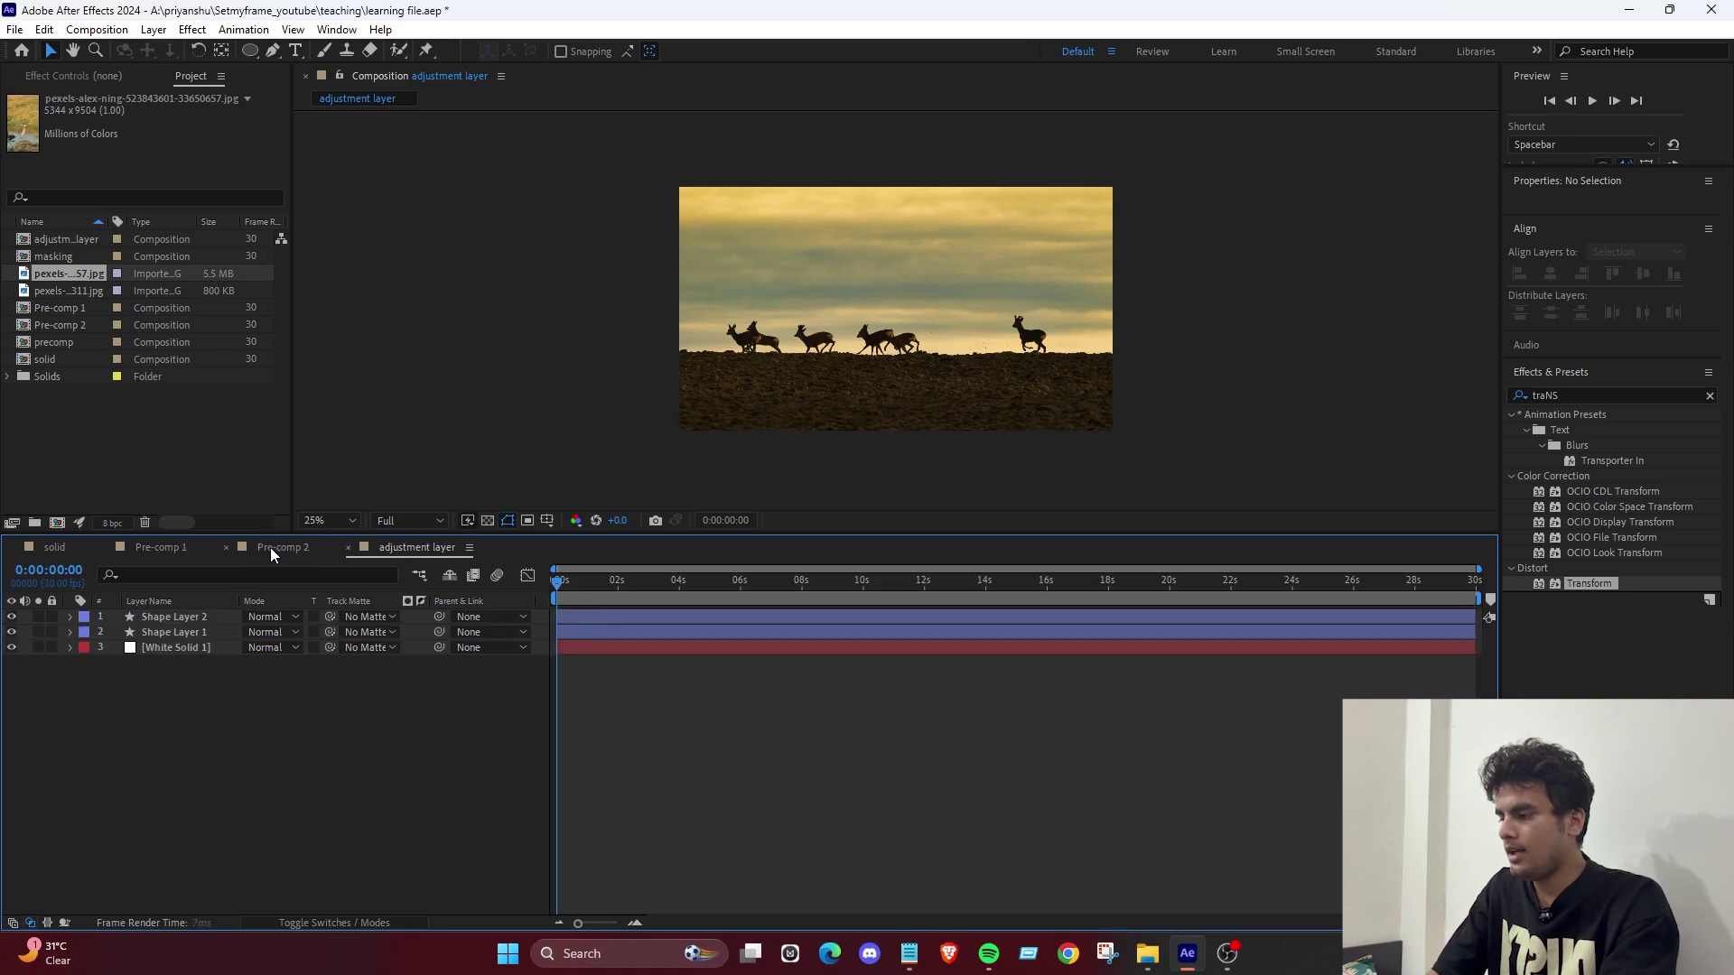
left_click(223, 548)
left_click(117, 545)
left_click(102, 547)
left_click(98, 547)
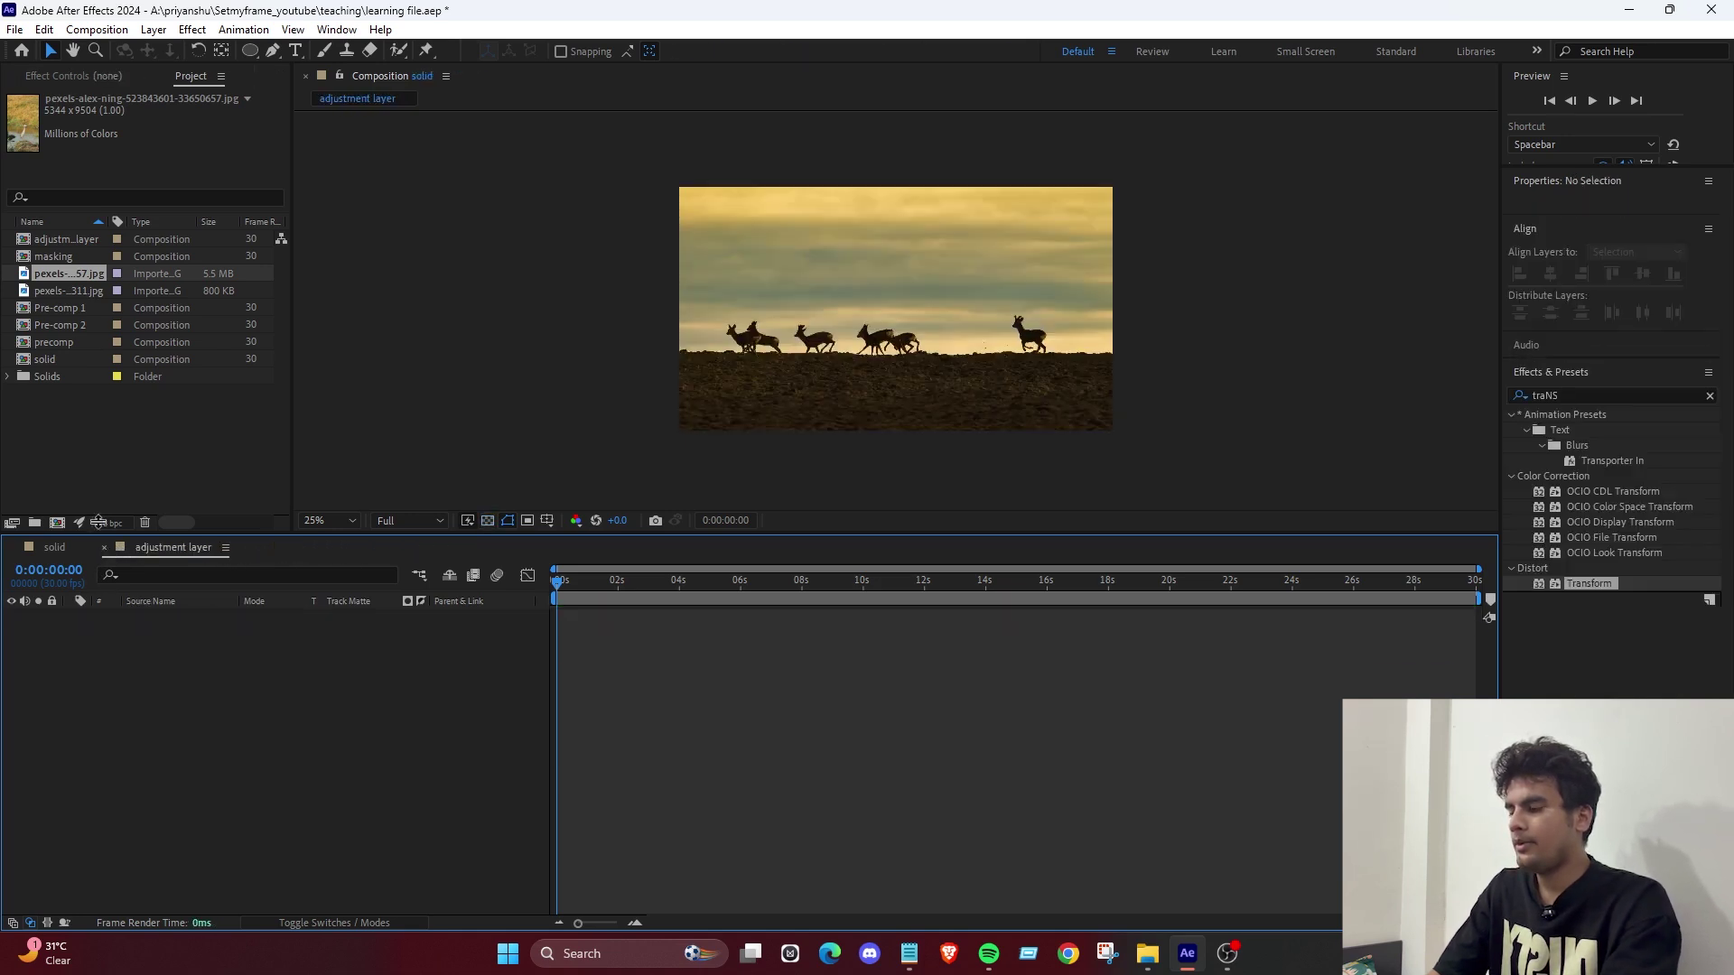
Open the masking composition from the project.
left_click(54, 342)
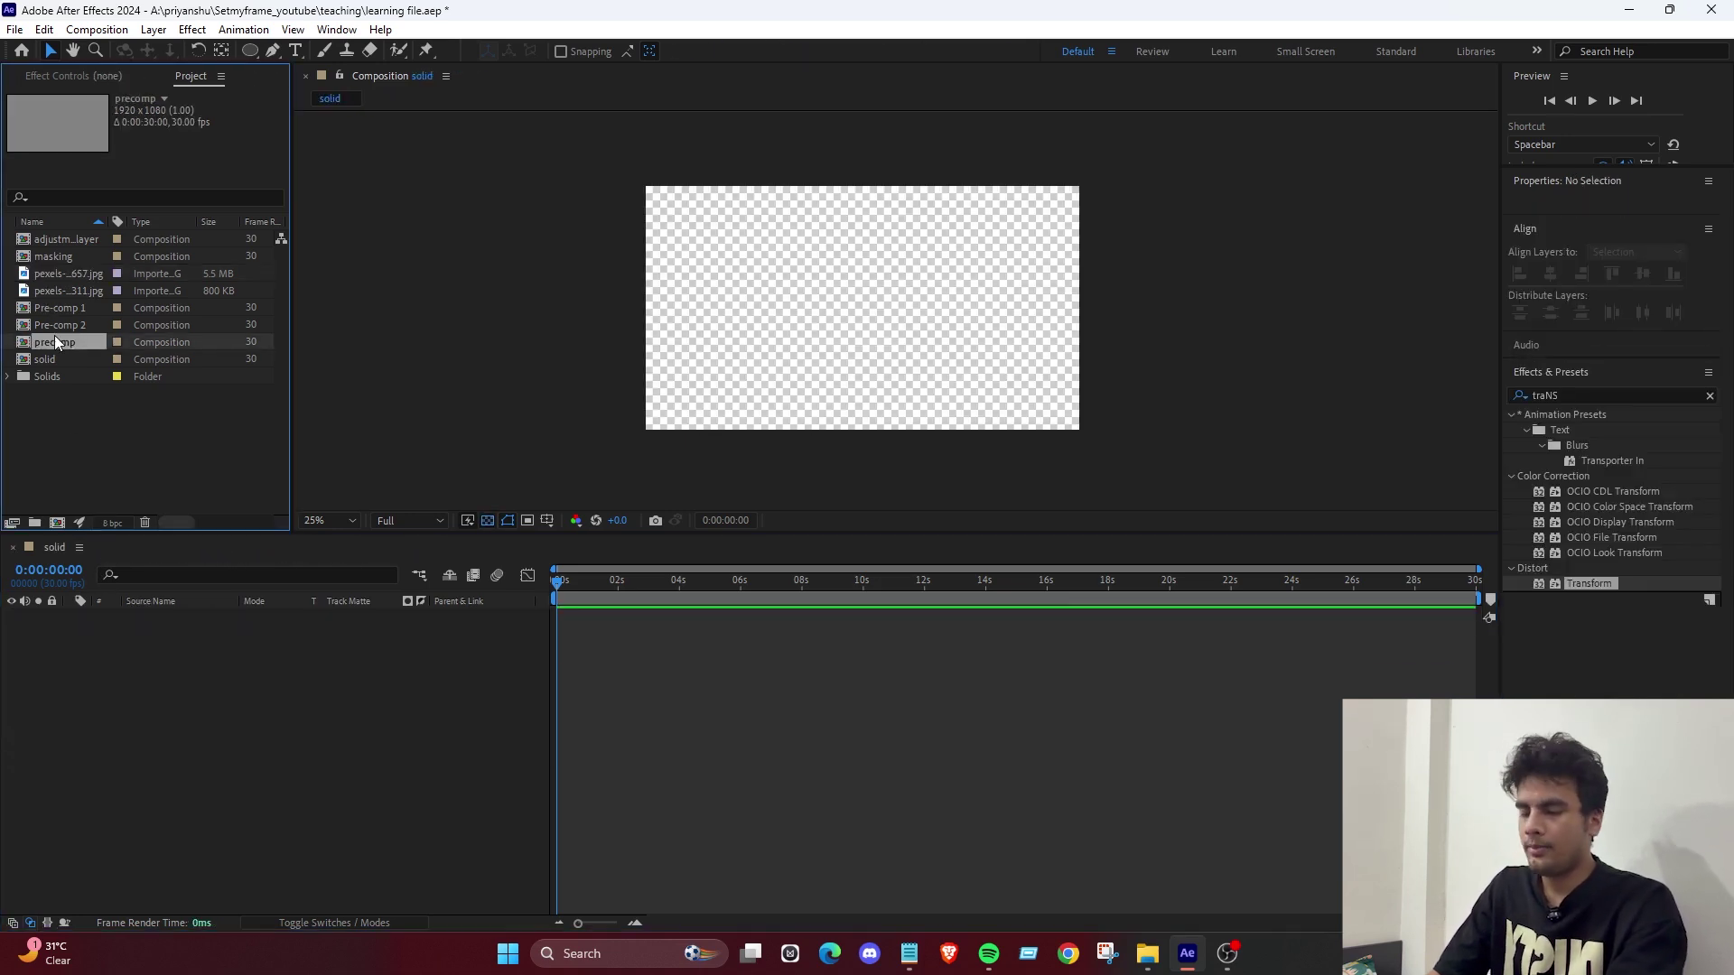
left_click(67, 391)
double_click(72, 260)
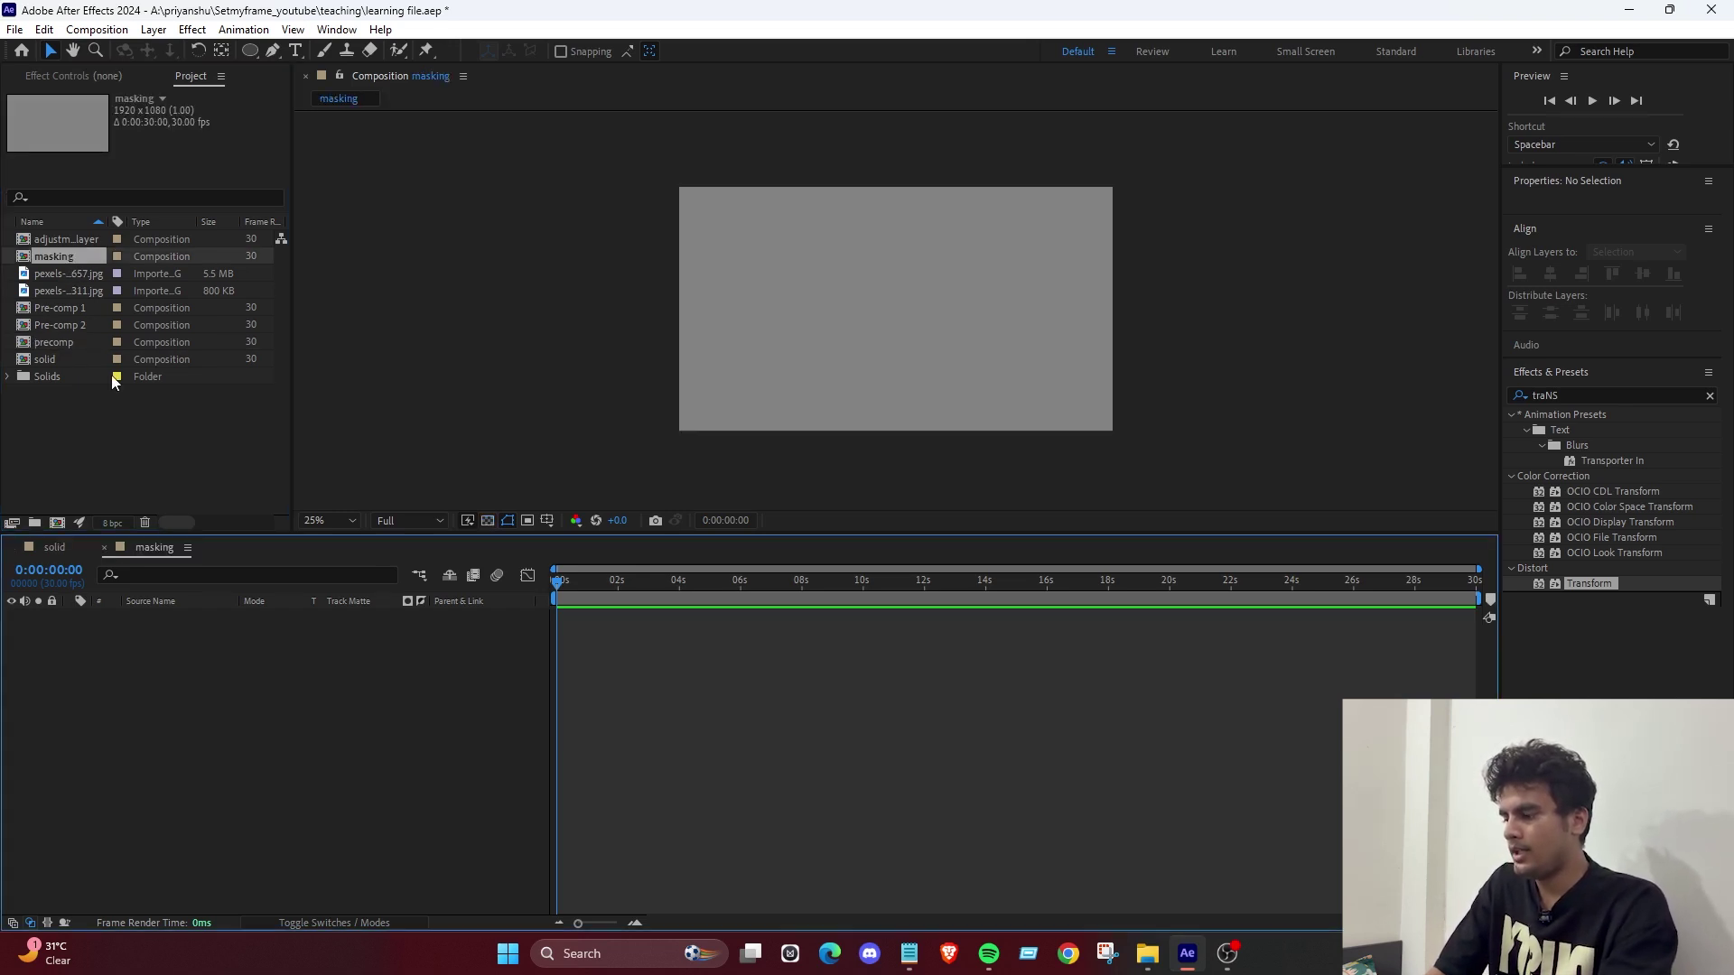
Add the deer photo to the masking composition and fit it to the comp size.
left_click(58, 291)
key("ctrl+slash")
right_click(801, 339)
left_click(1044, 665)
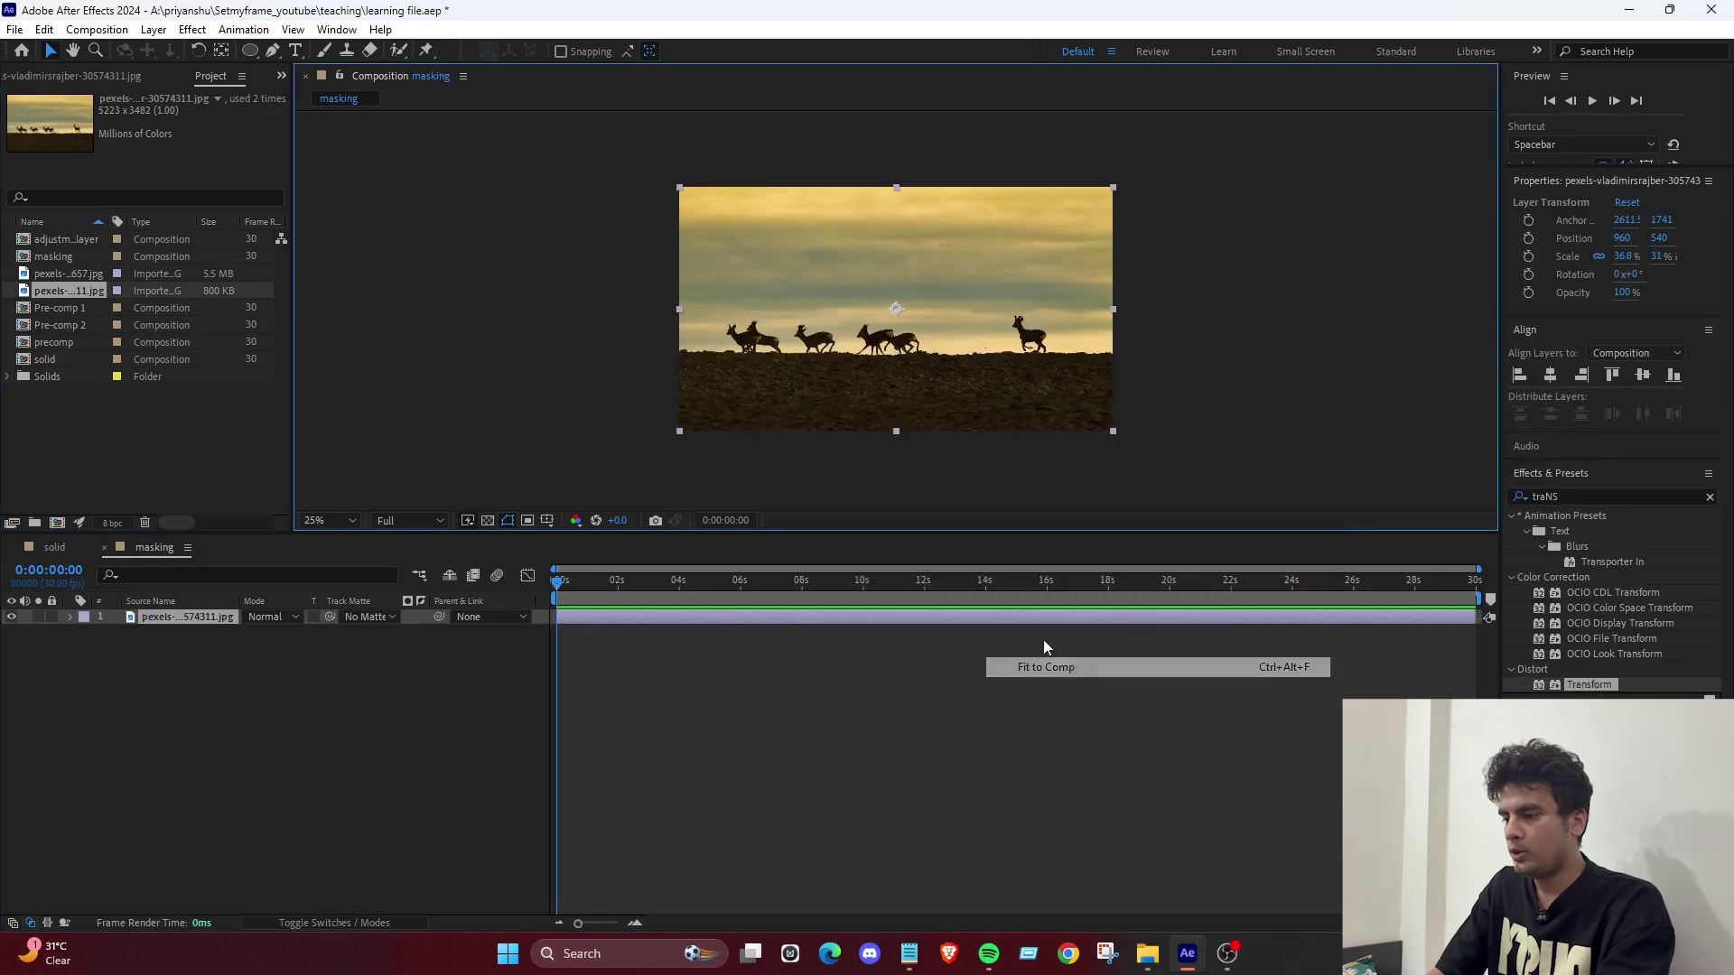
left_click(1061, 708)
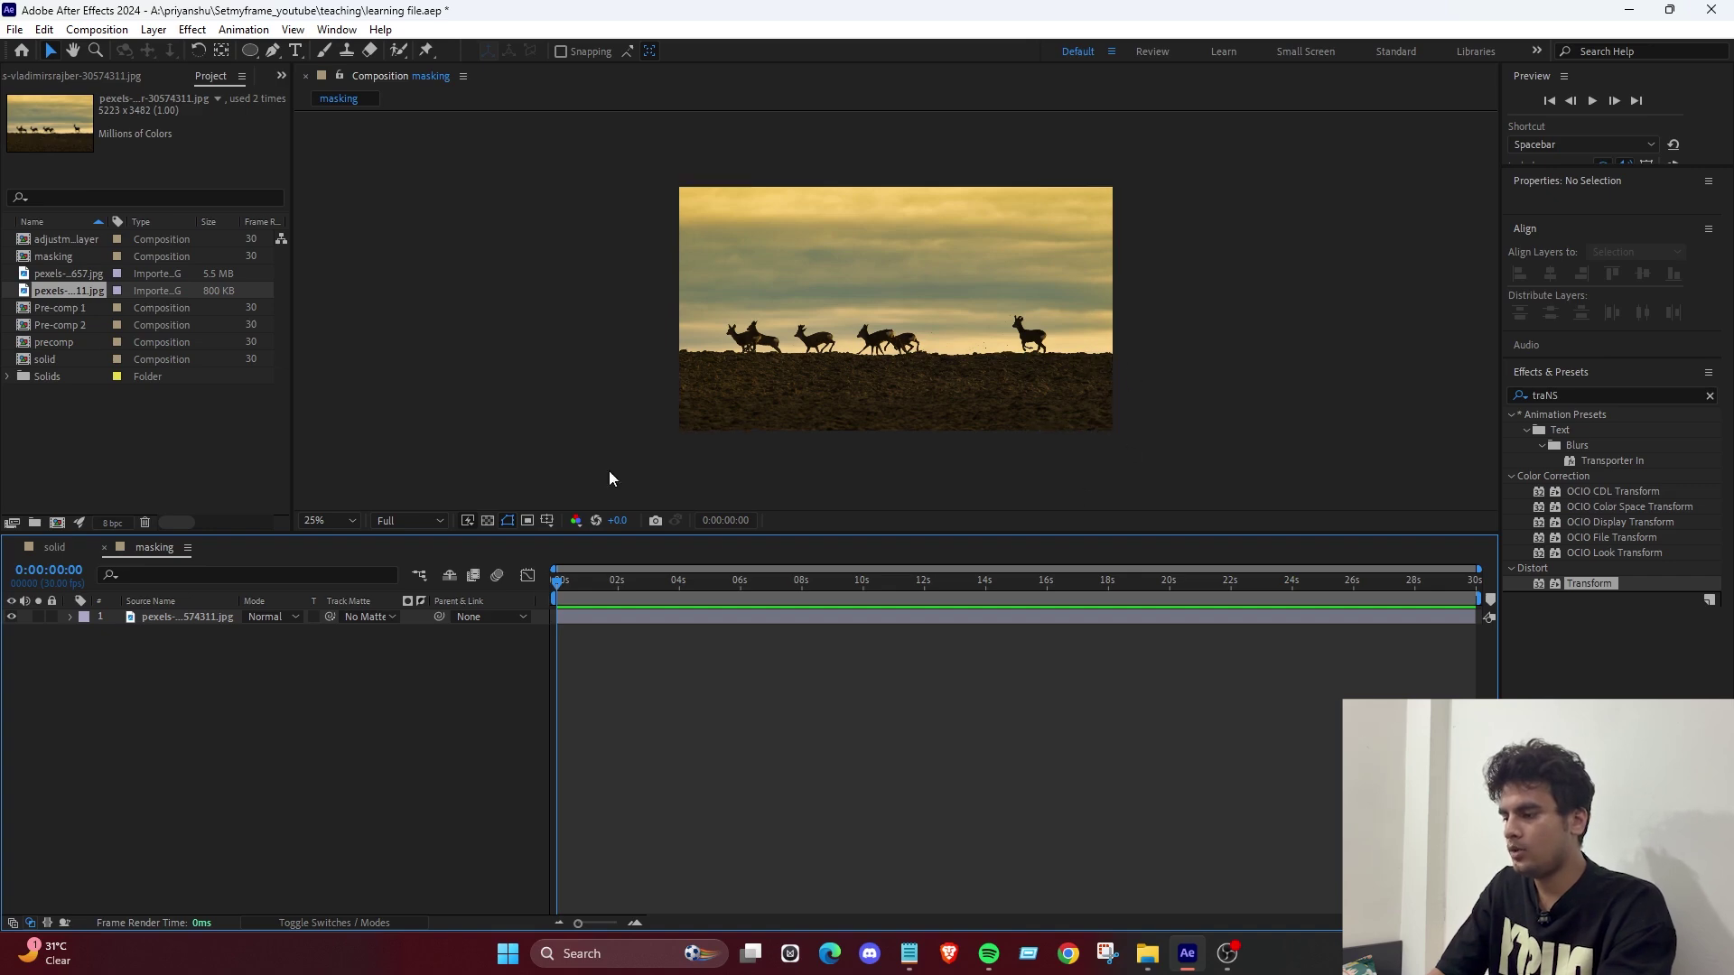
Add a new mask to the deer photo layer and try moving it from its upper-left corner.
left_click(176, 616)
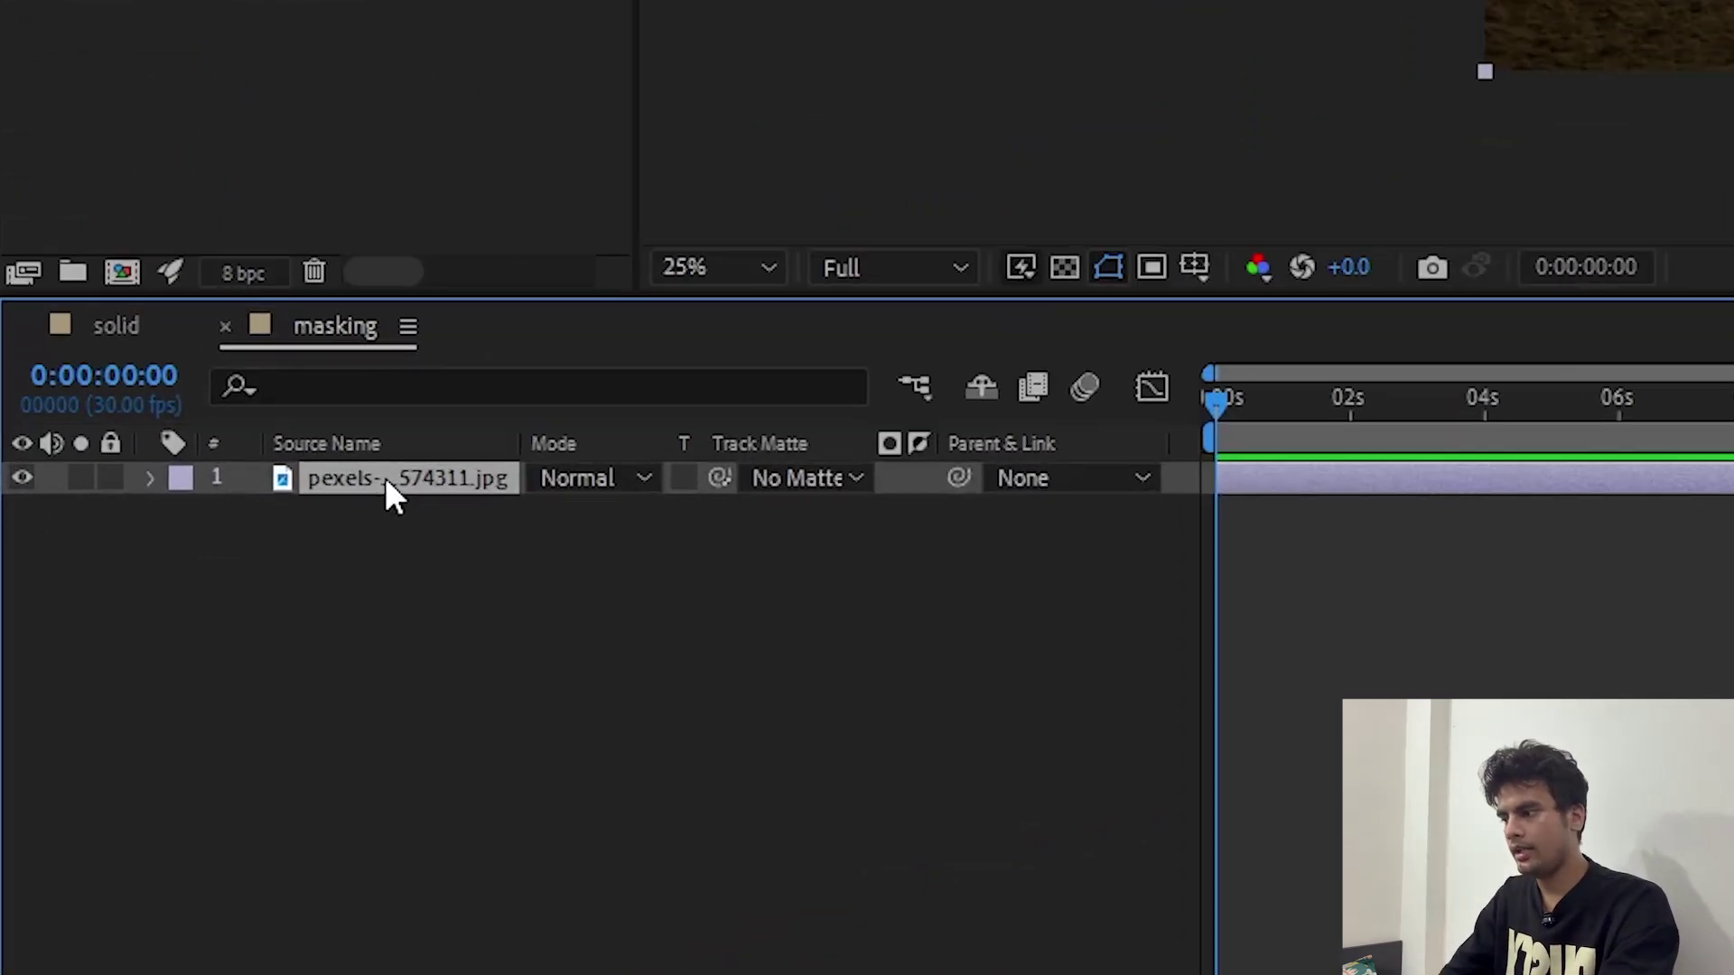
right_click(387, 480)
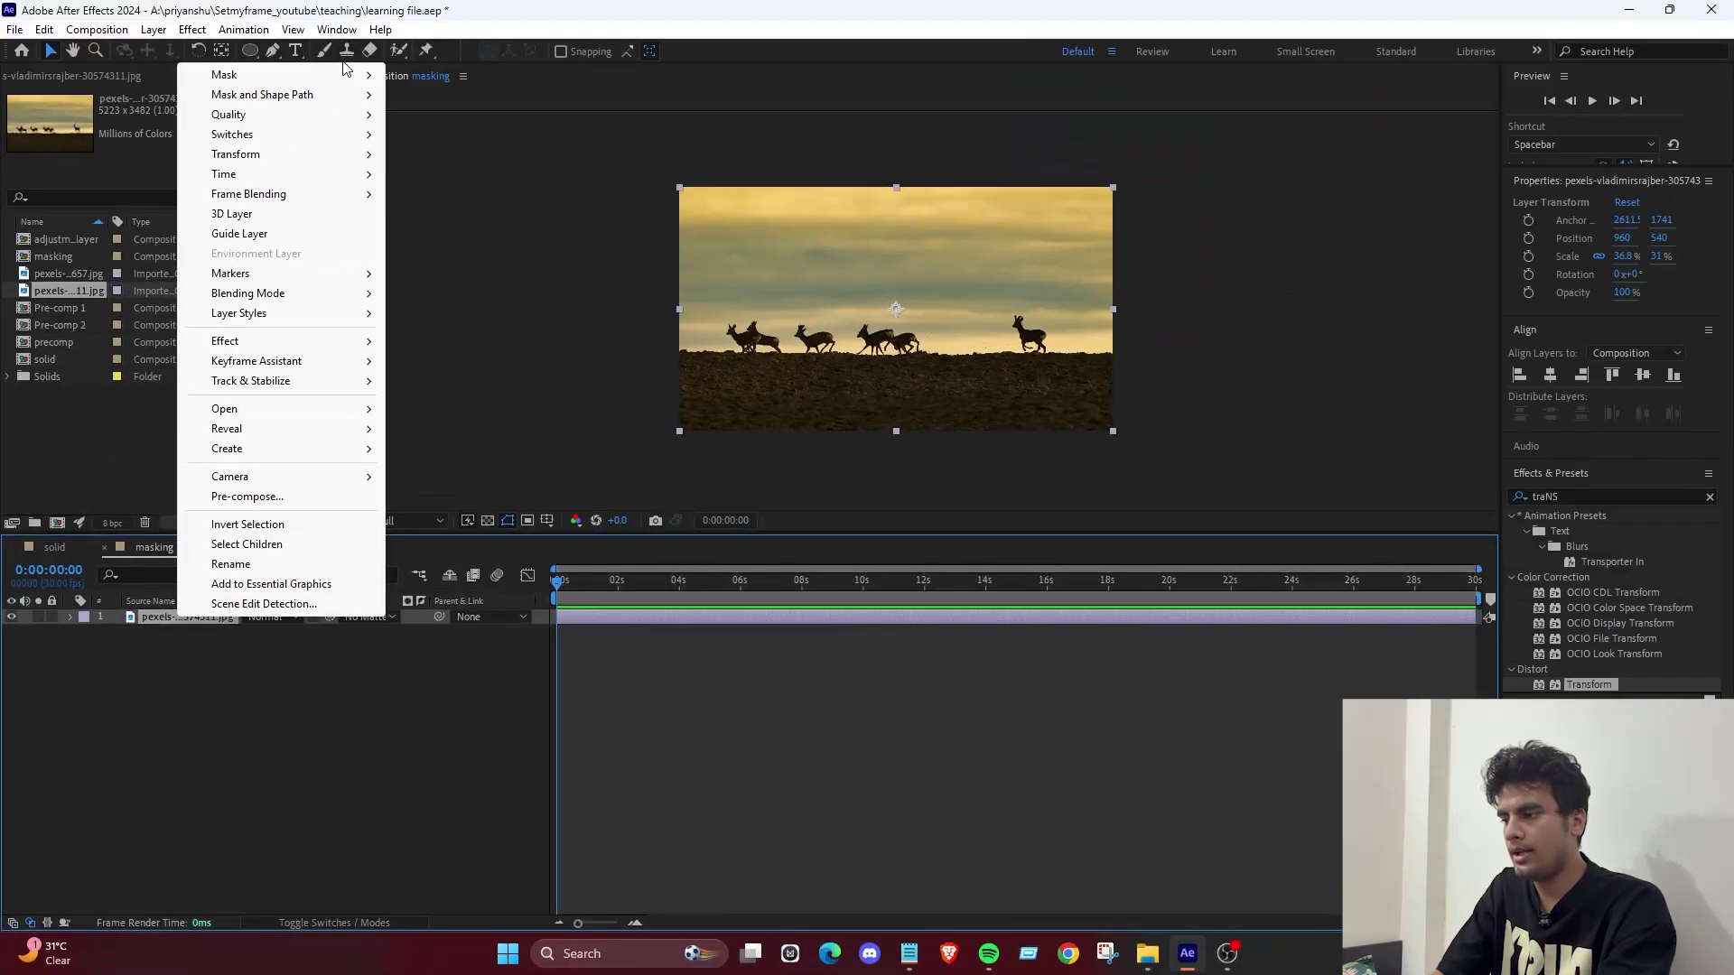
mouse_move(344, 80)
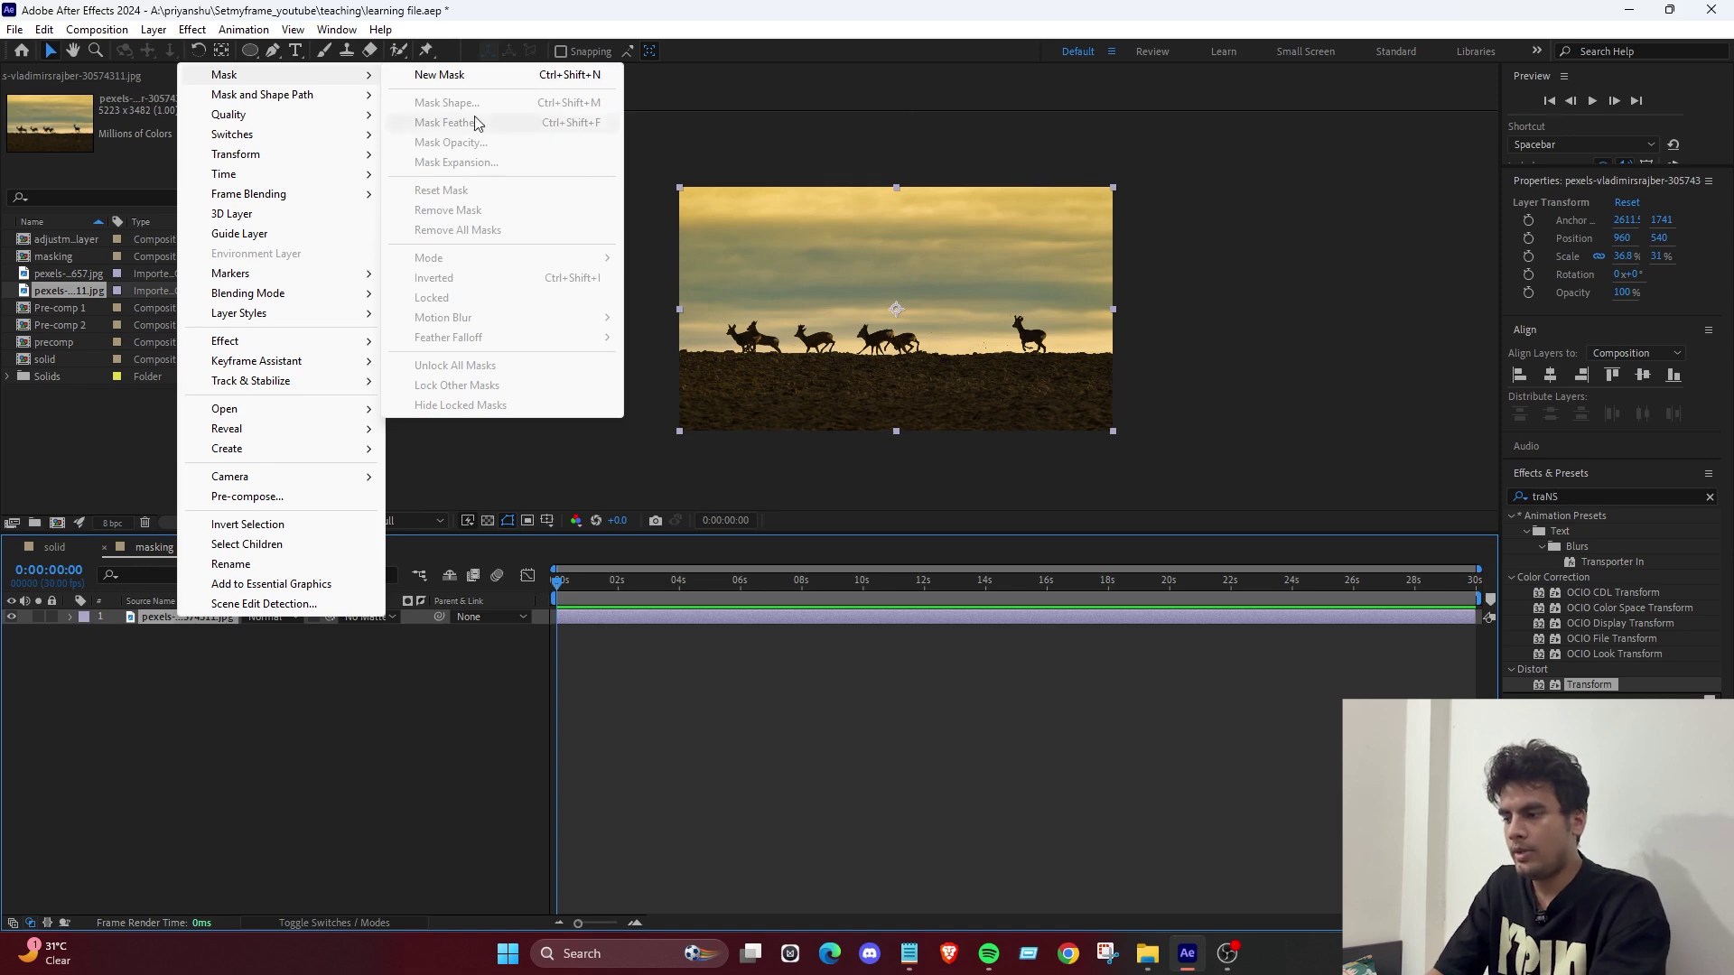
left_click(445, 80)
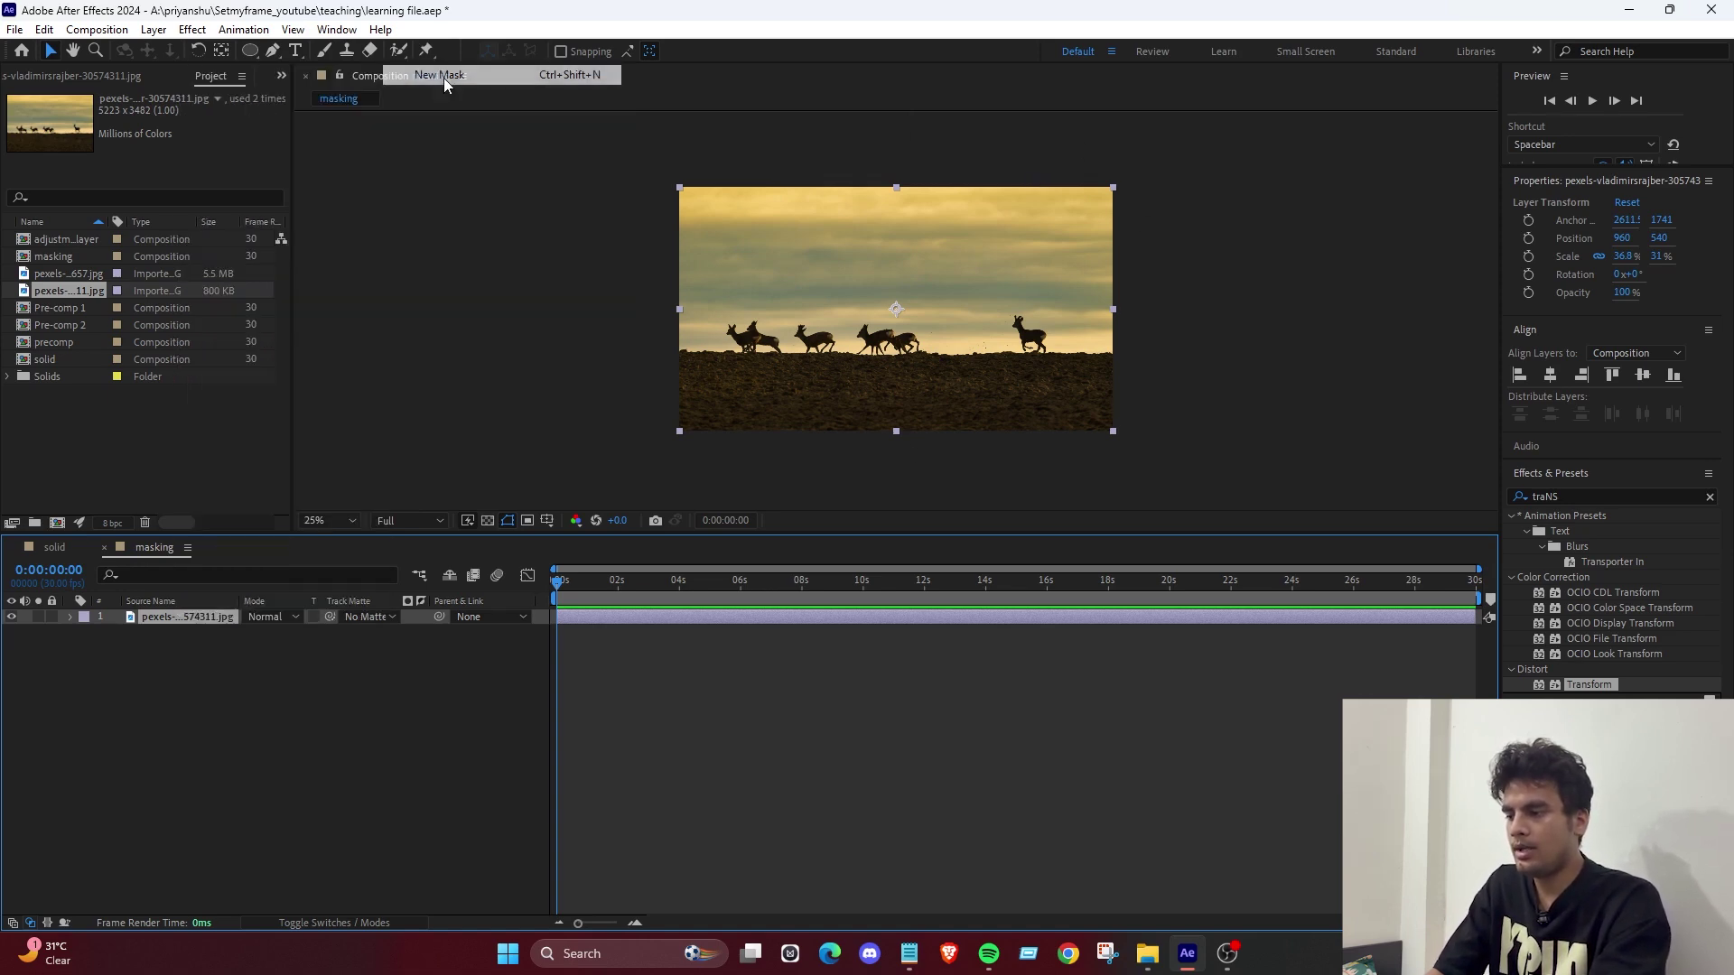
mouse_move(683, 188)
left_mouse_down()
mouse_move(699, 357)
mouse_move(668, 349)
mouse_move(650, 213)
mouse_move(728, 174)
mouse_move(792, 260)
mouse_move(668, 244)
mouse_move(685, 186)
left_mouse_up()
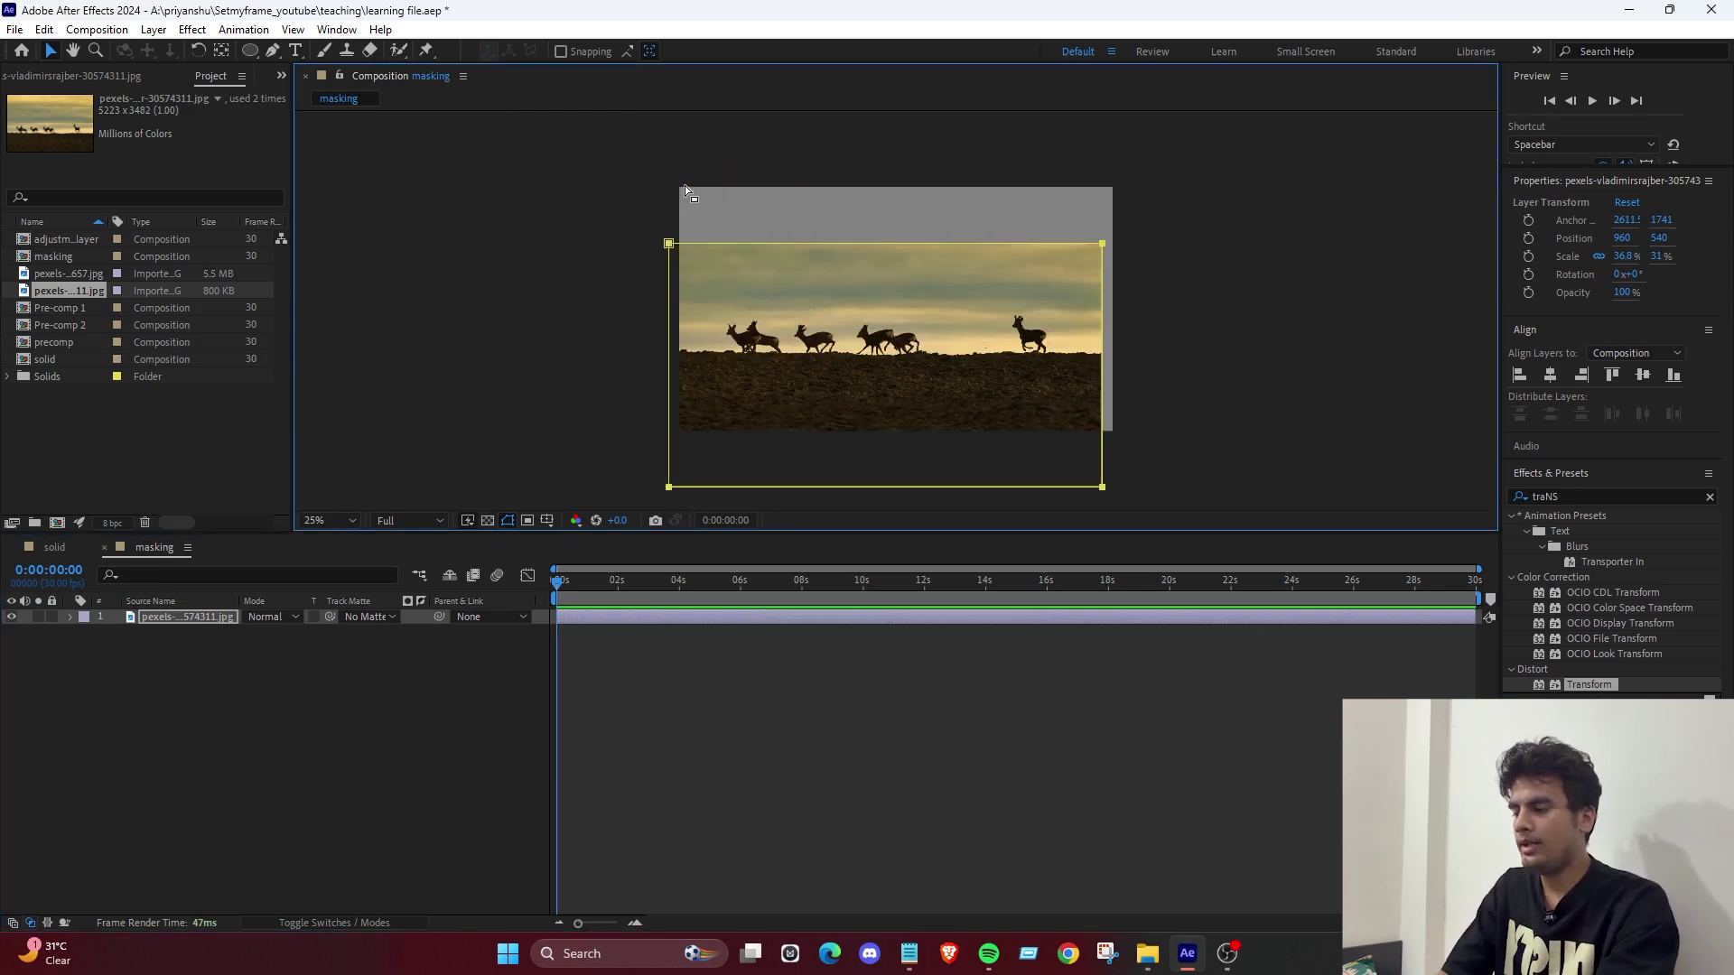
Delete the mask from the deer photo layer and collapse the layer's properties.
left_click(171, 618)
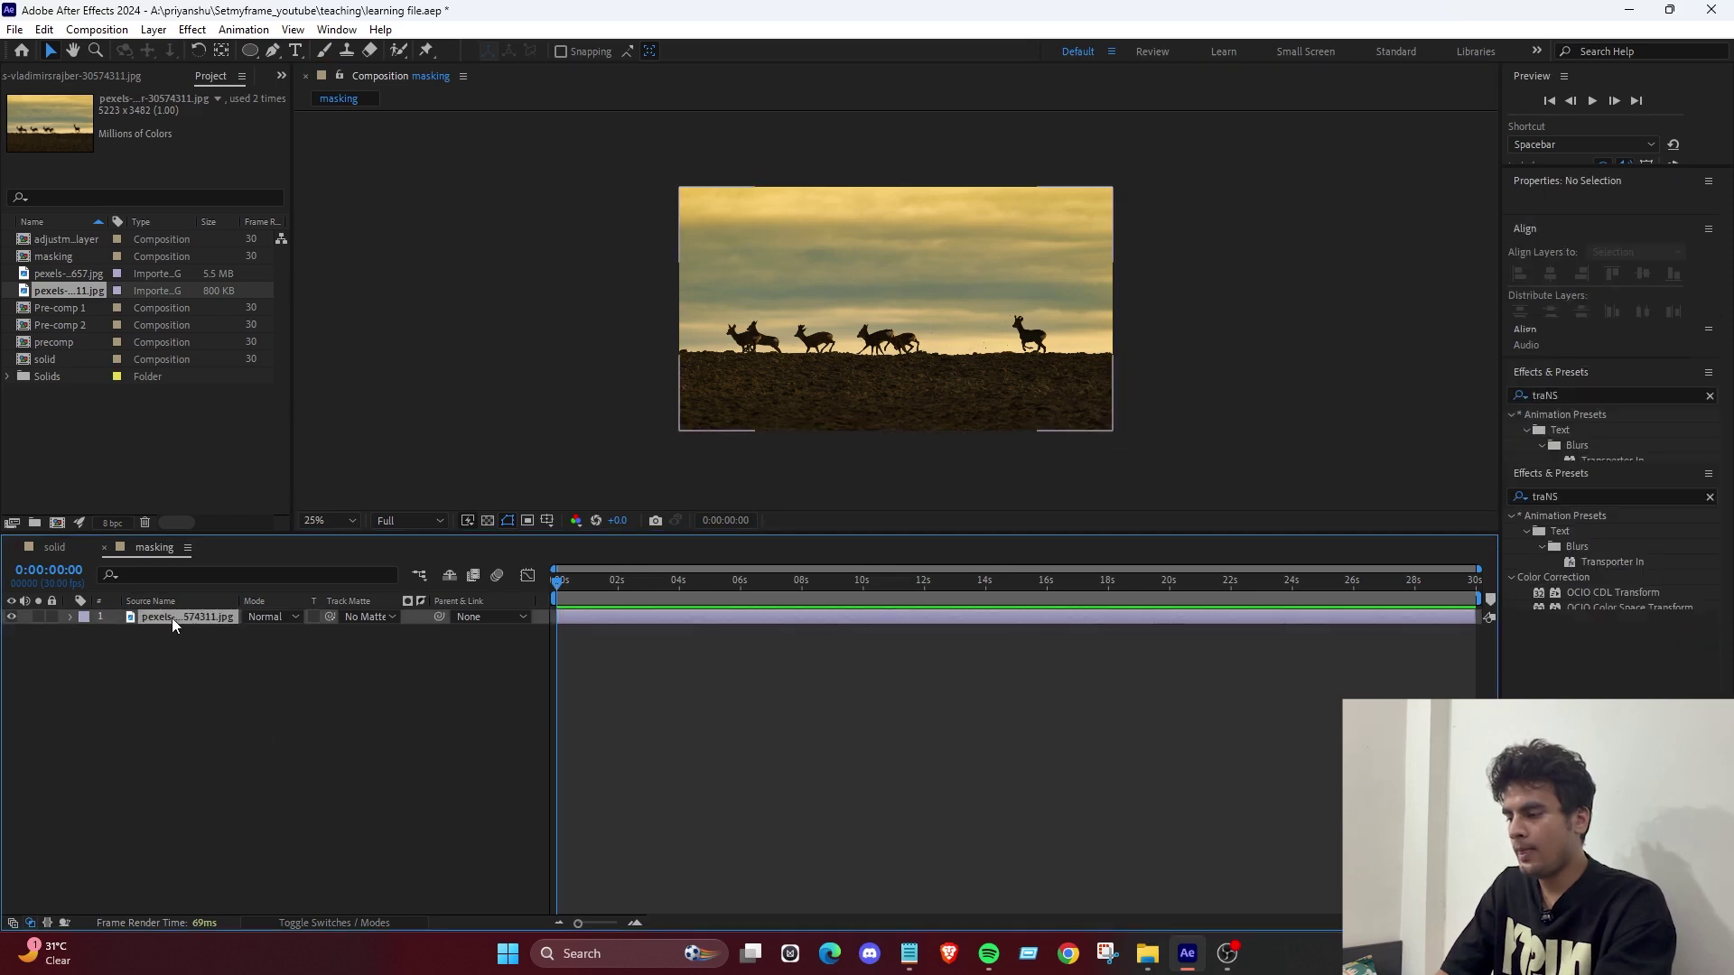
right_click(172, 618)
left_click(72, 631)
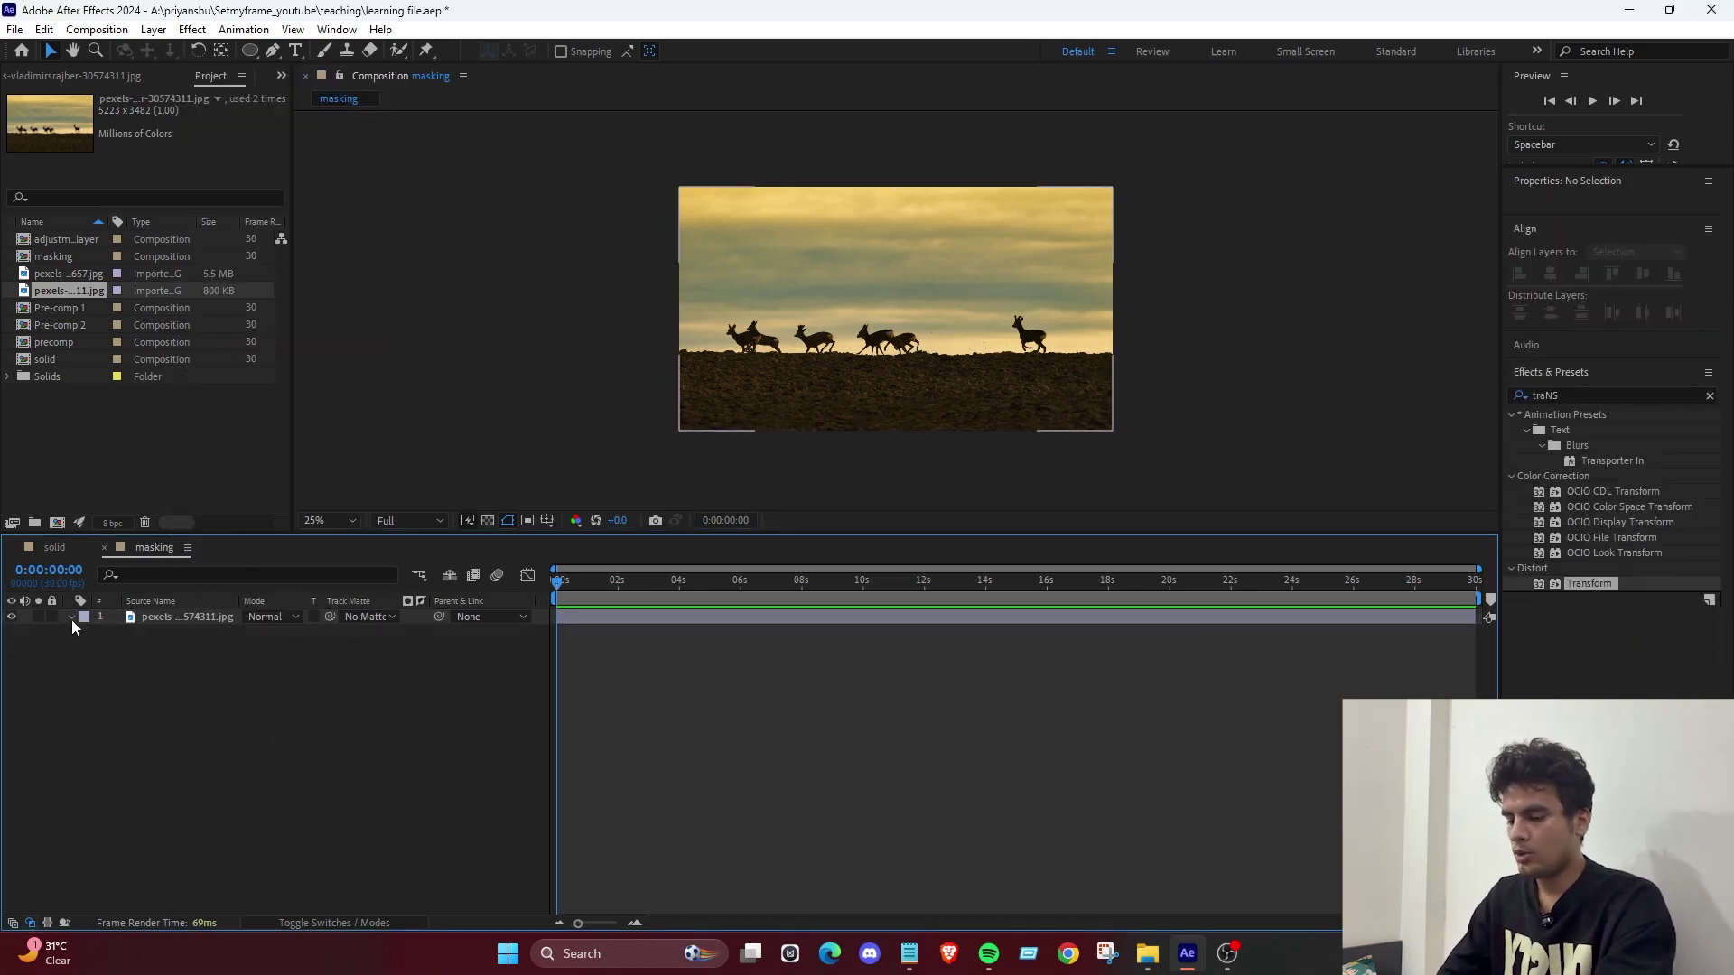
left_click(71, 617)
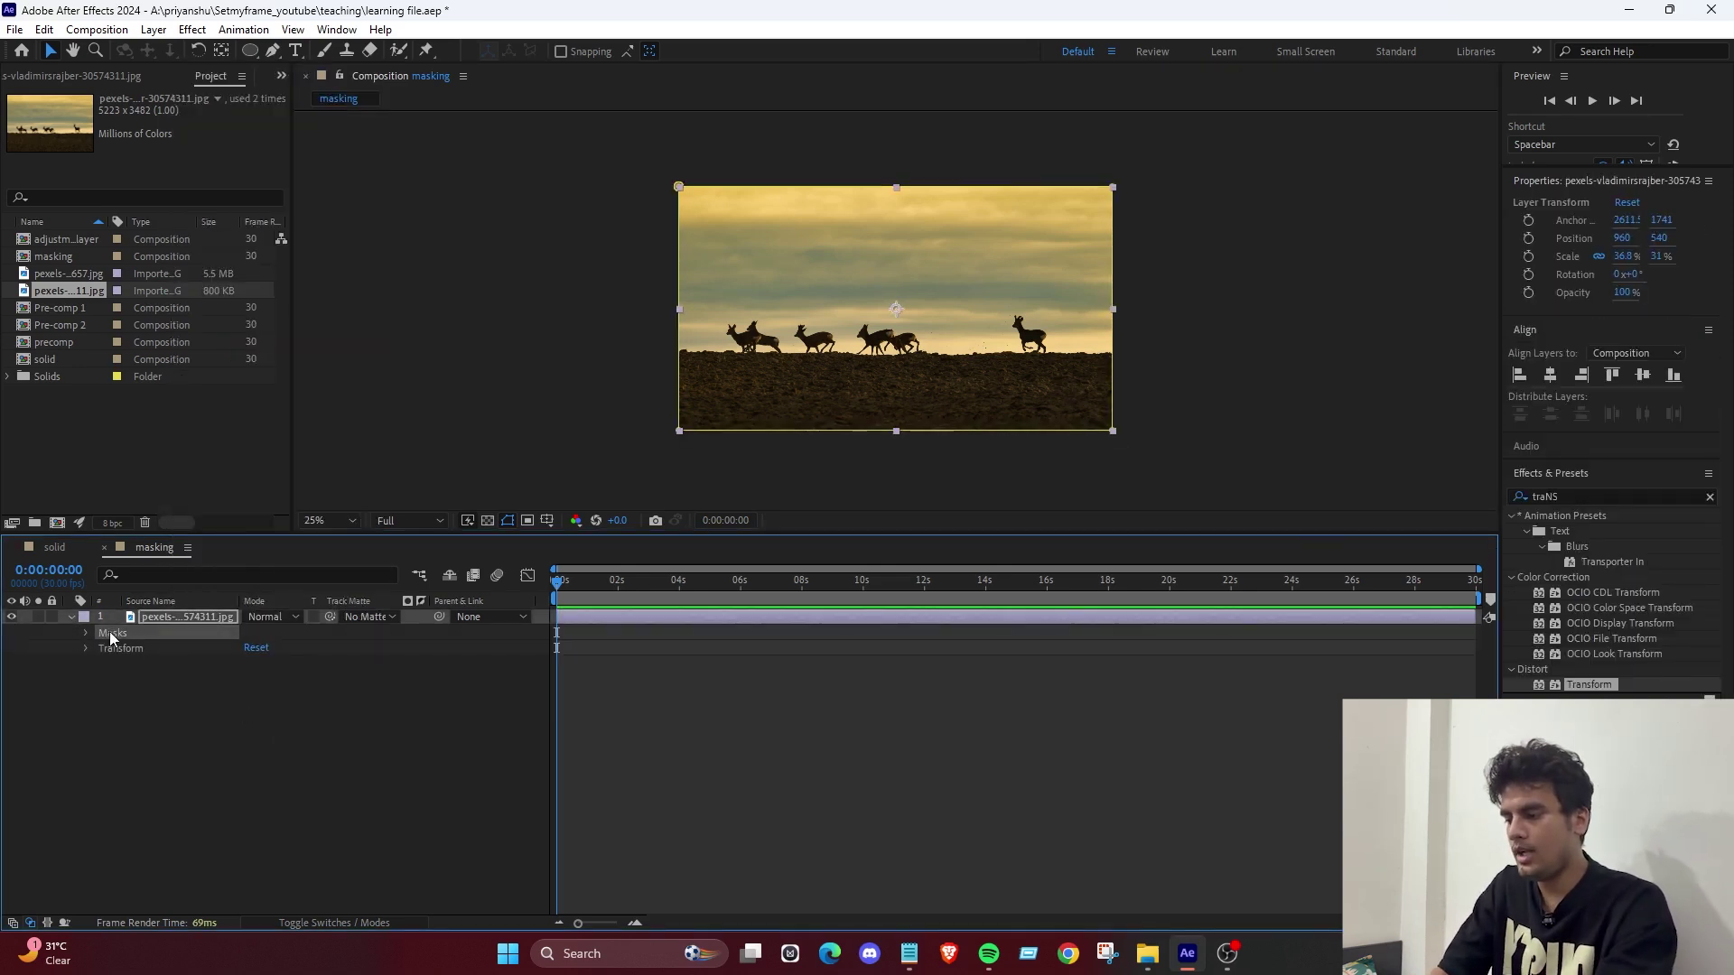
key("Delete")
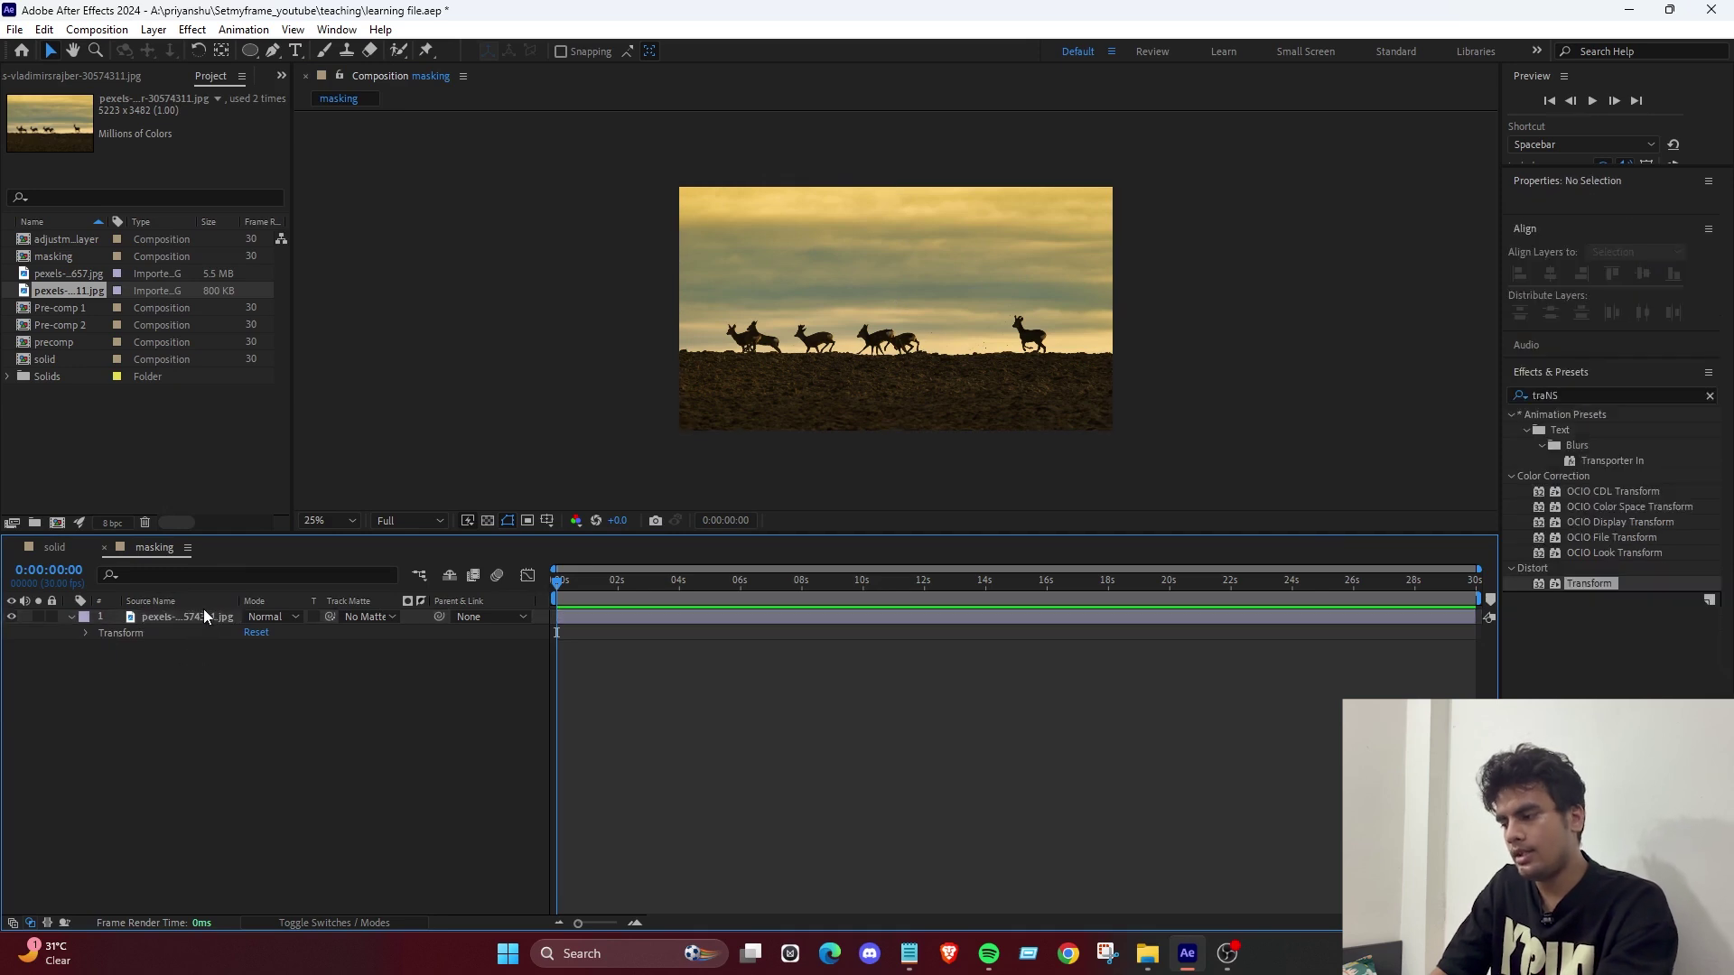
left_click(203, 605)
left_click(72, 617)
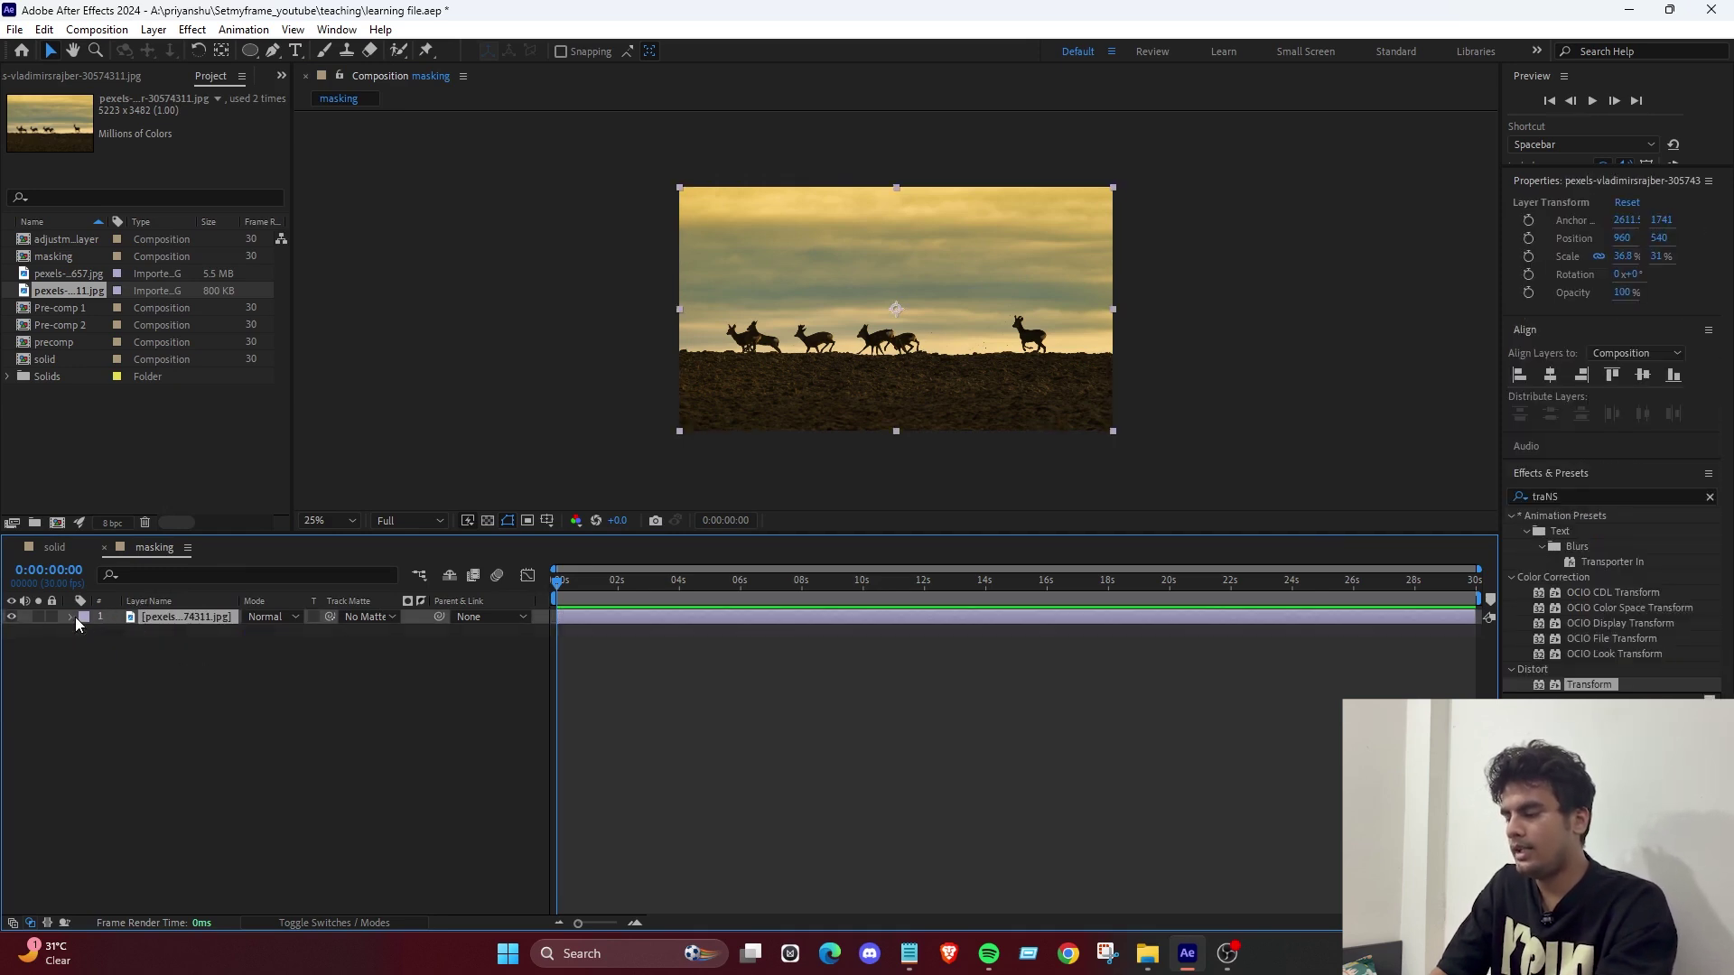
With no layer selected, draw a closed four-point shape over the middle of the deer photo using the Pen tool.
left_click(191, 646)
left_click(189, 622)
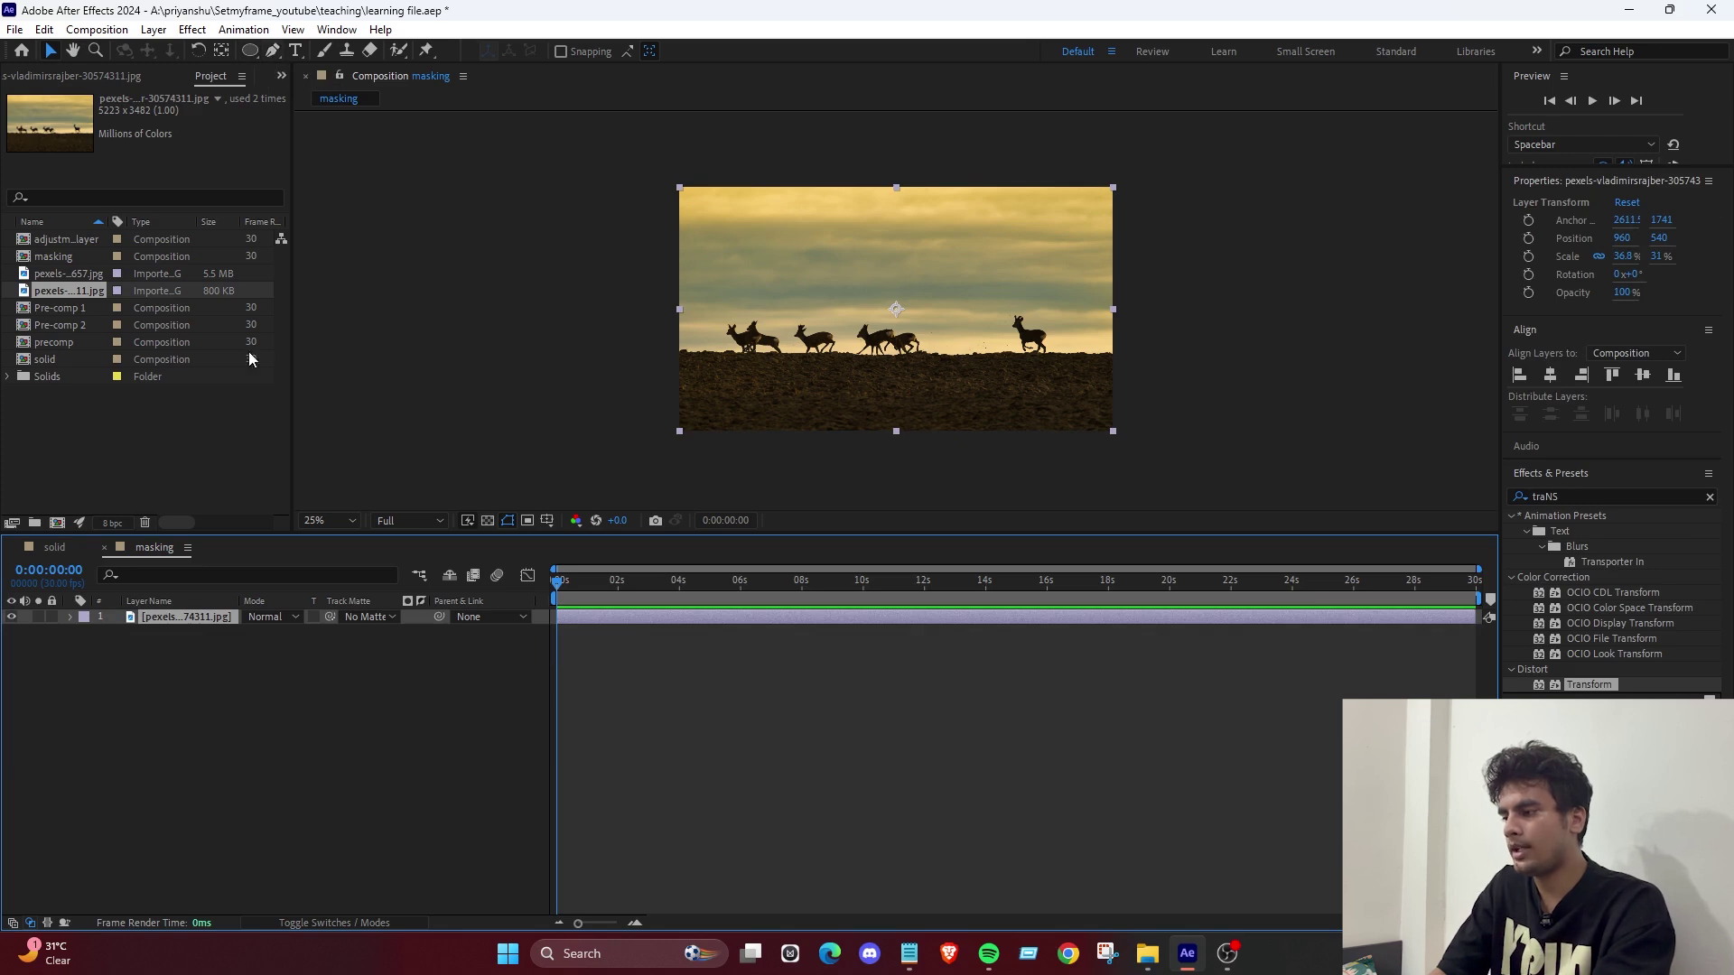
left_click(253, 686)
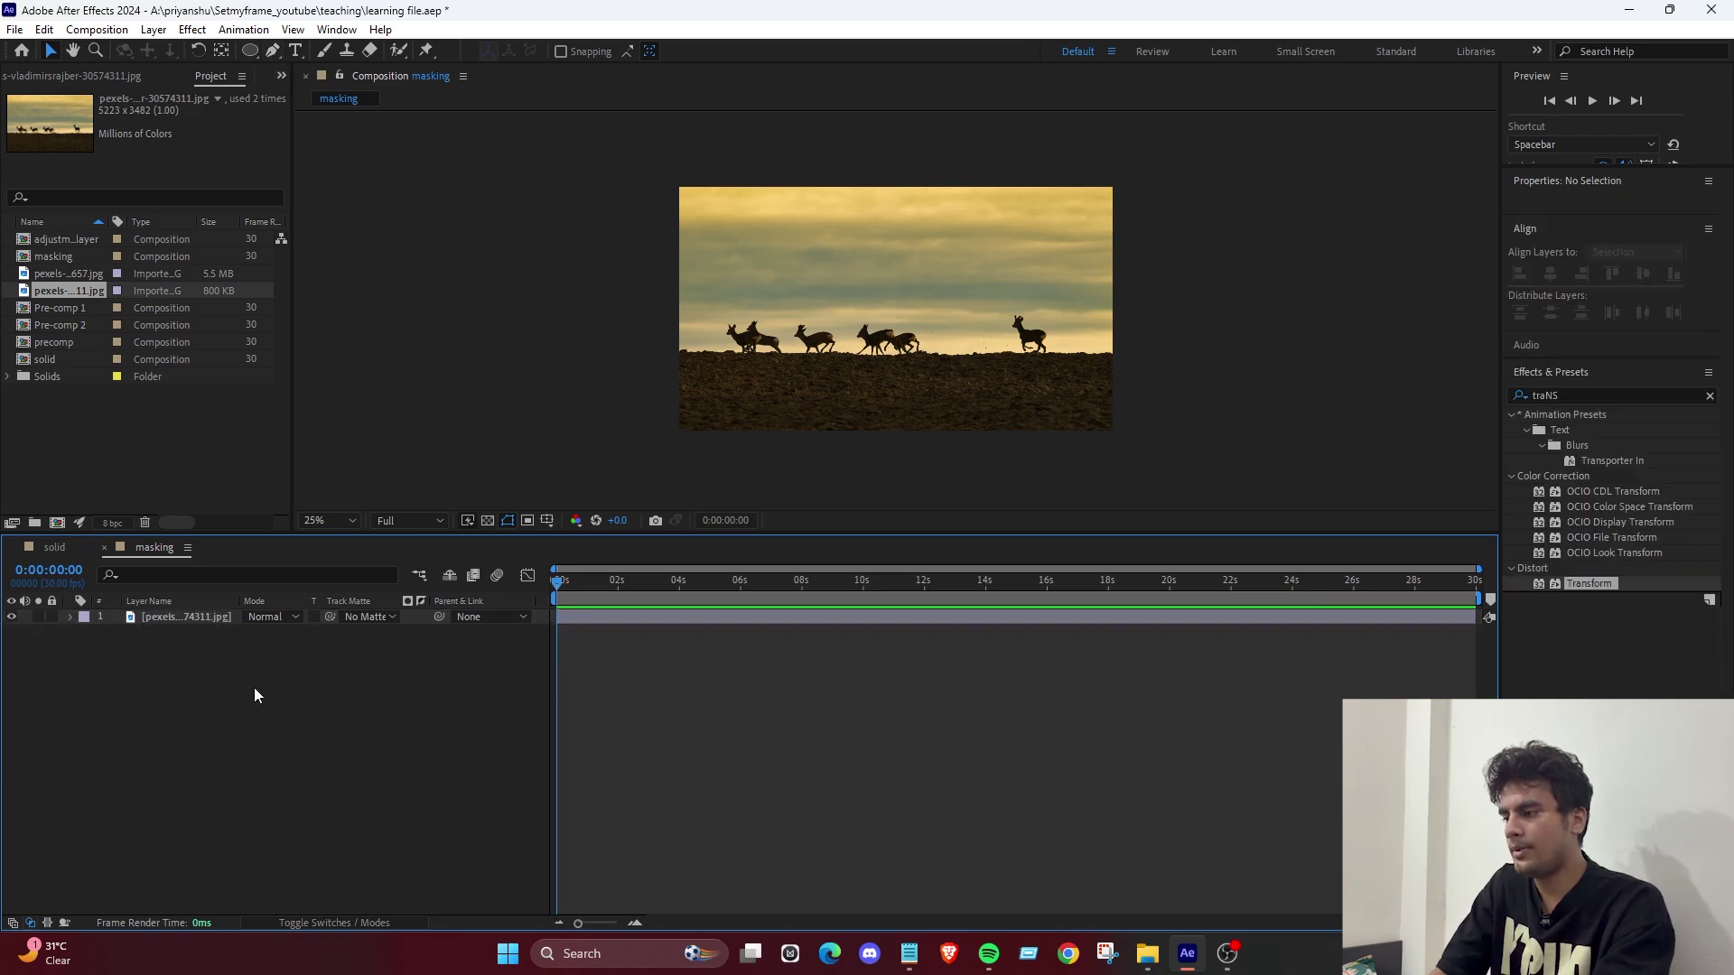
left_click(273, 52)
left_click(860, 249)
left_click(767, 335)
left_click(914, 383)
left_click(981, 304)
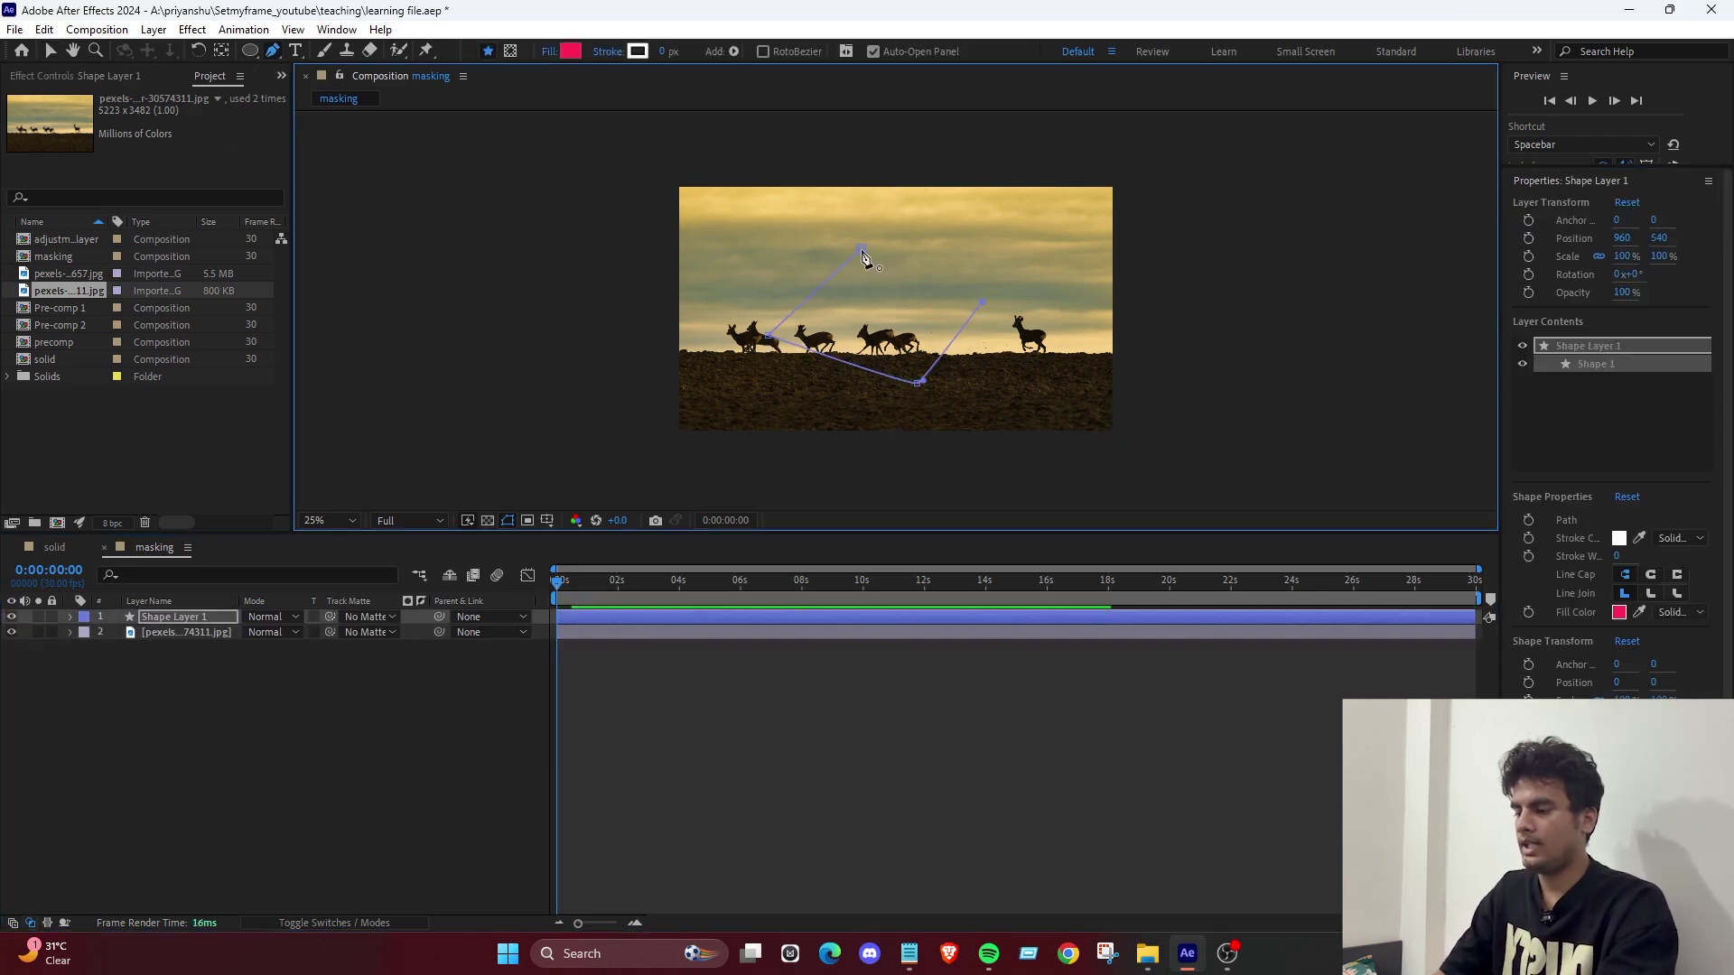
left_click(860, 250)
Undo the four-point Pen shape together with its shape layer.
key("ctrl+z")
key("ctrl+z")
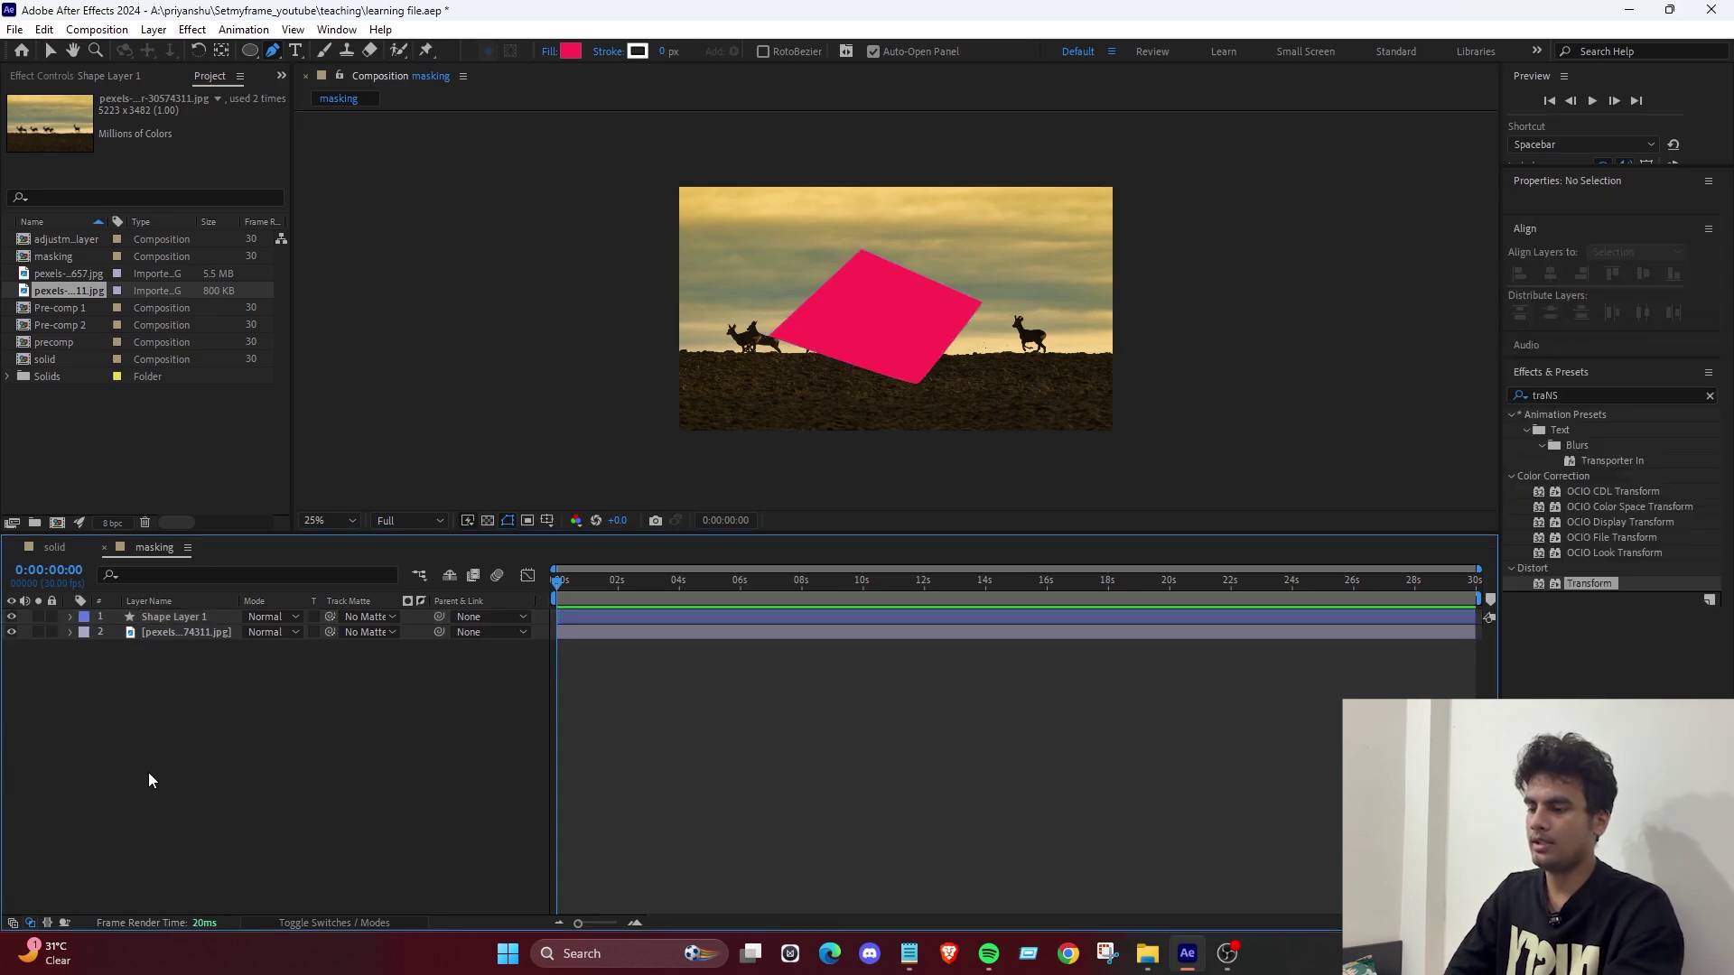
key("ctrl+z")
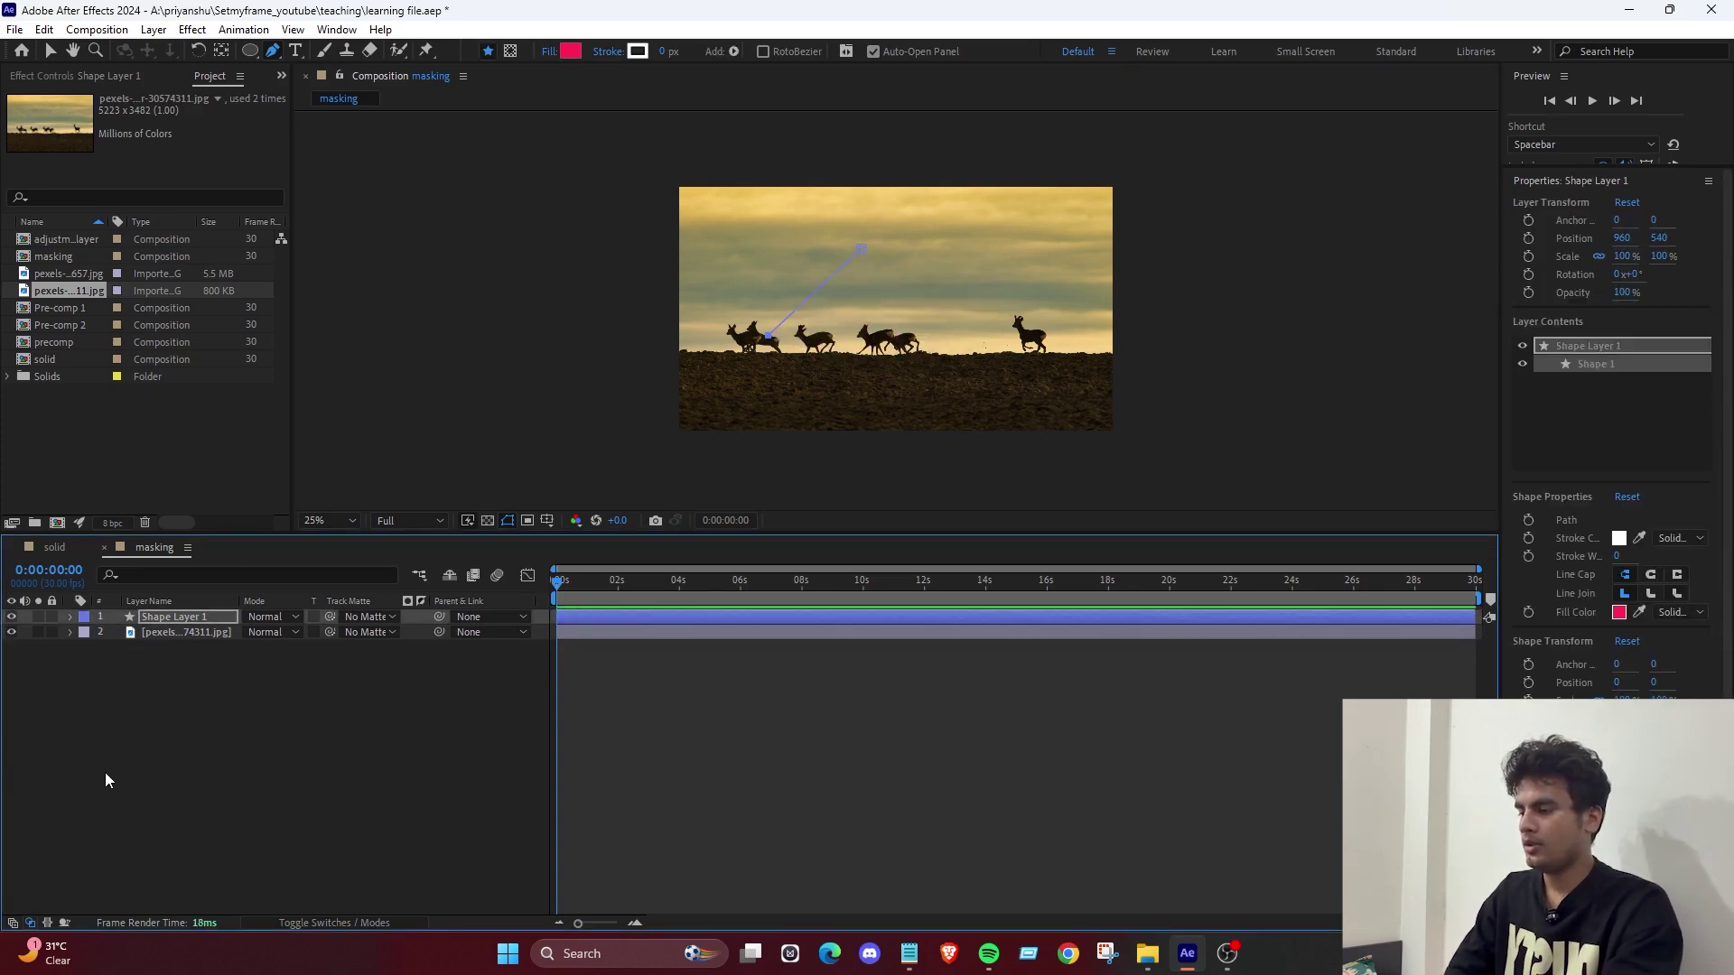
key("ctrl+z")
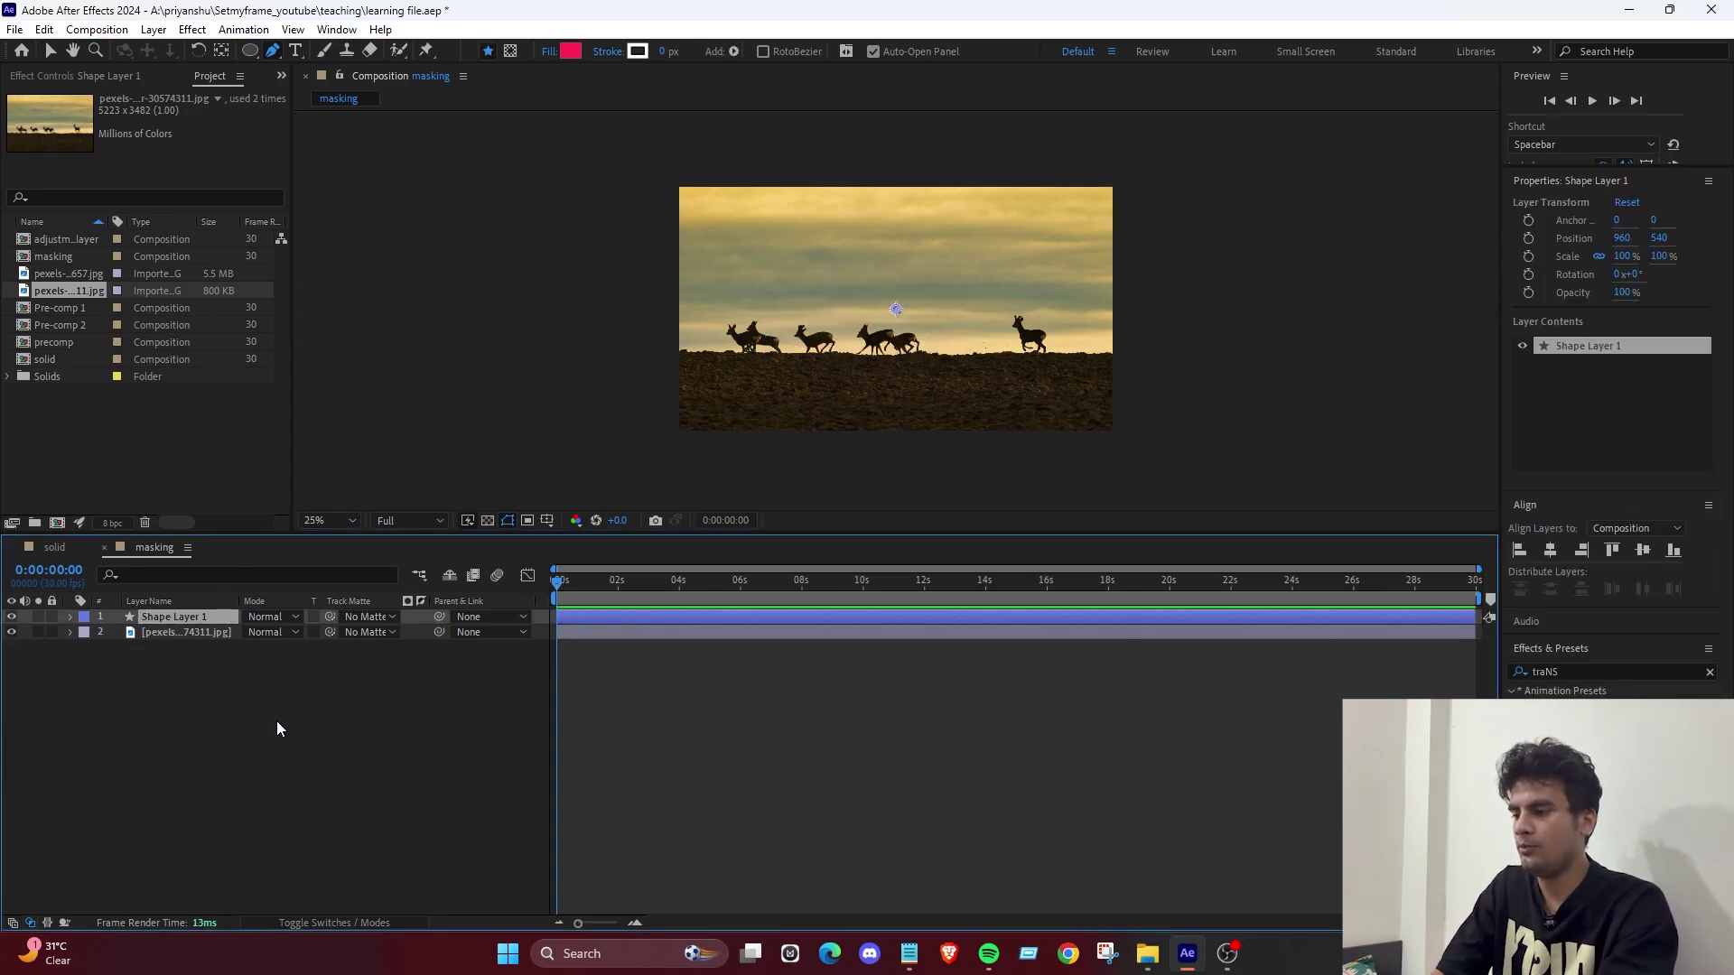
key("ctrl+z")
Draw a closed Pen mask on the deer photo layer, following the horizon and enclosing the ground beneath the deer.
left_click(180, 617)
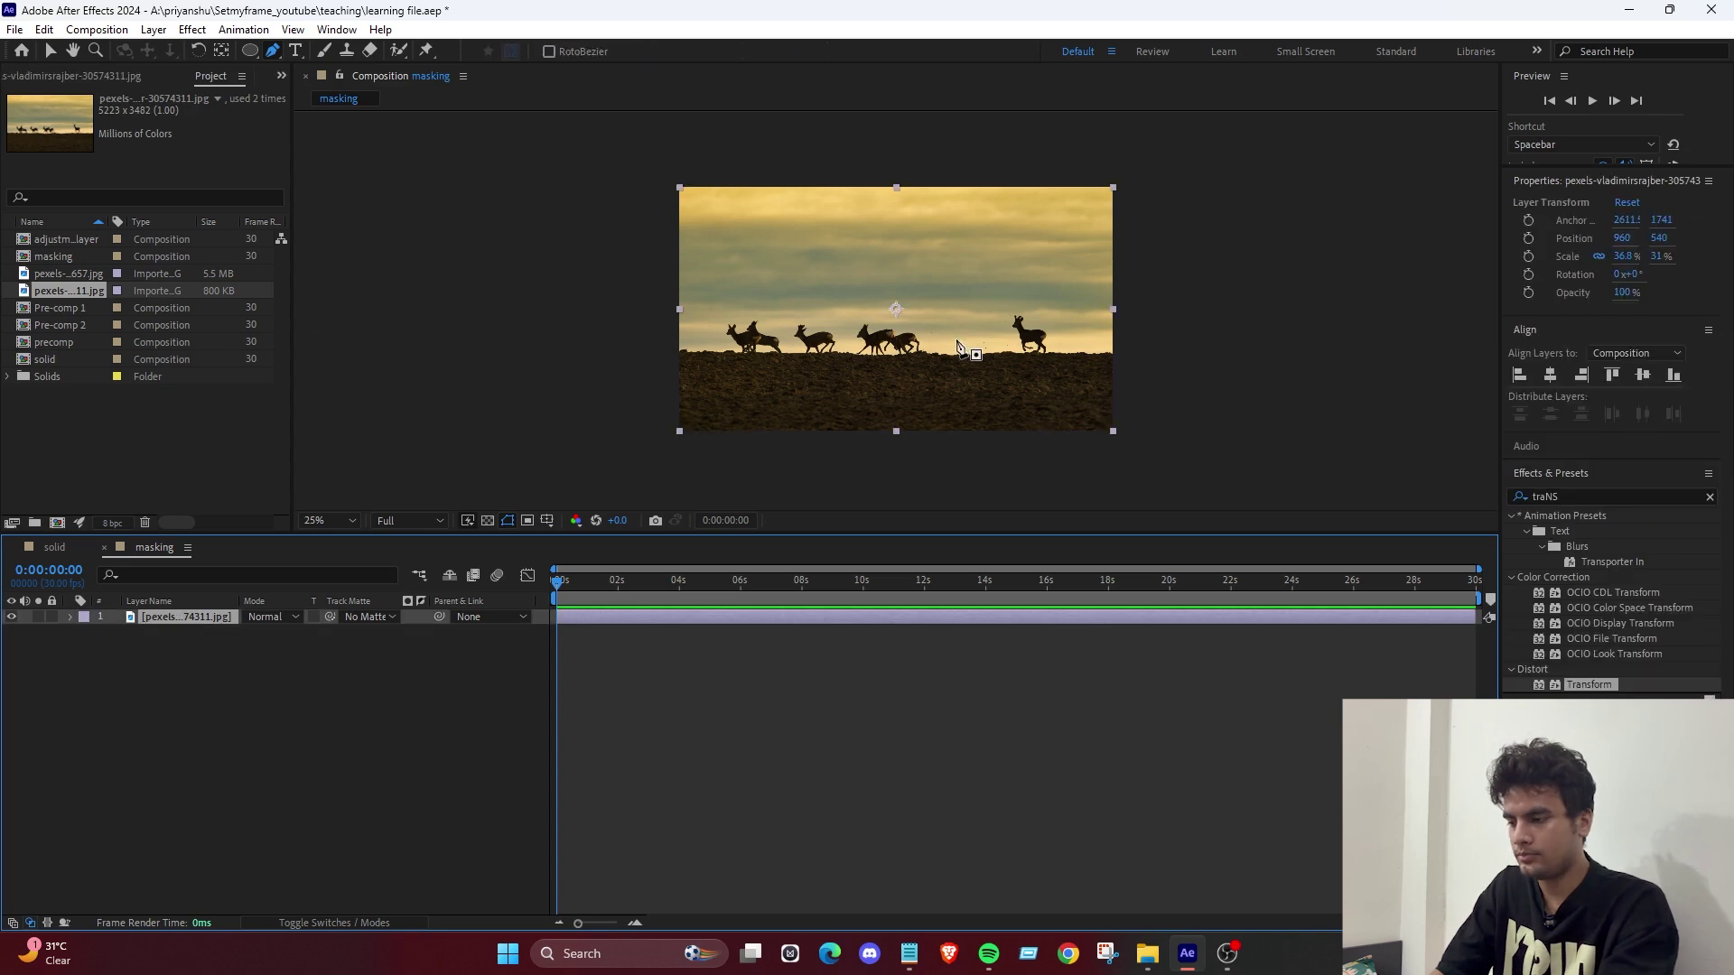
left_click(678, 349)
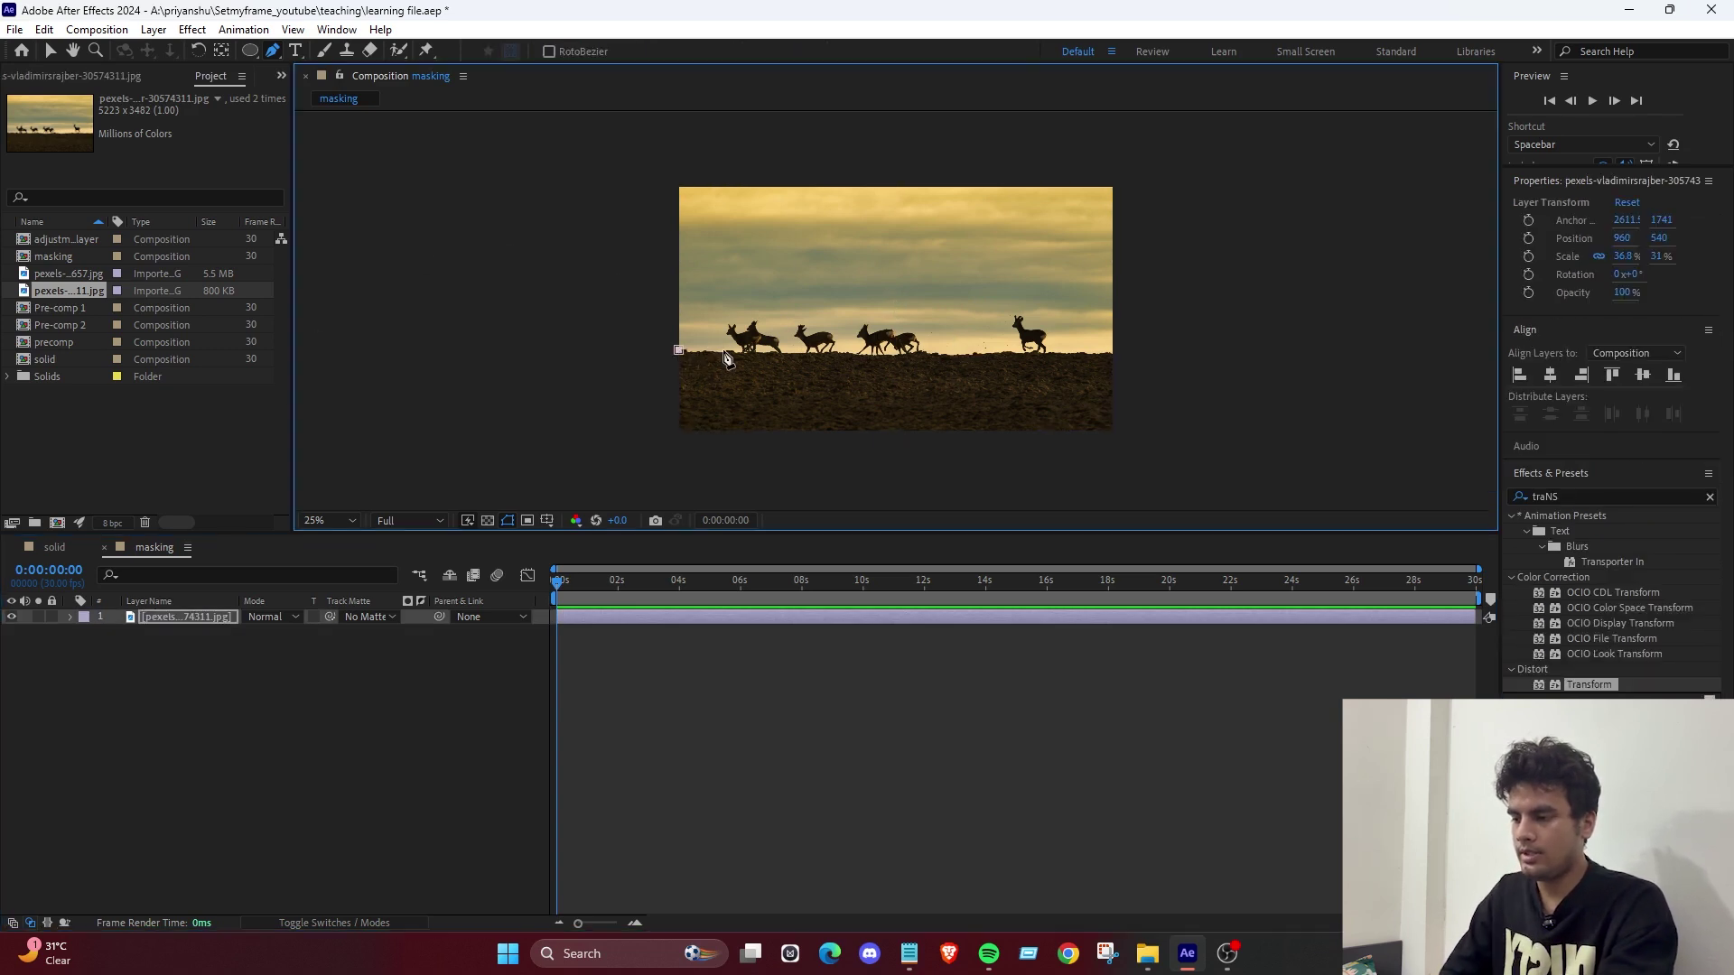
left_click(839, 353)
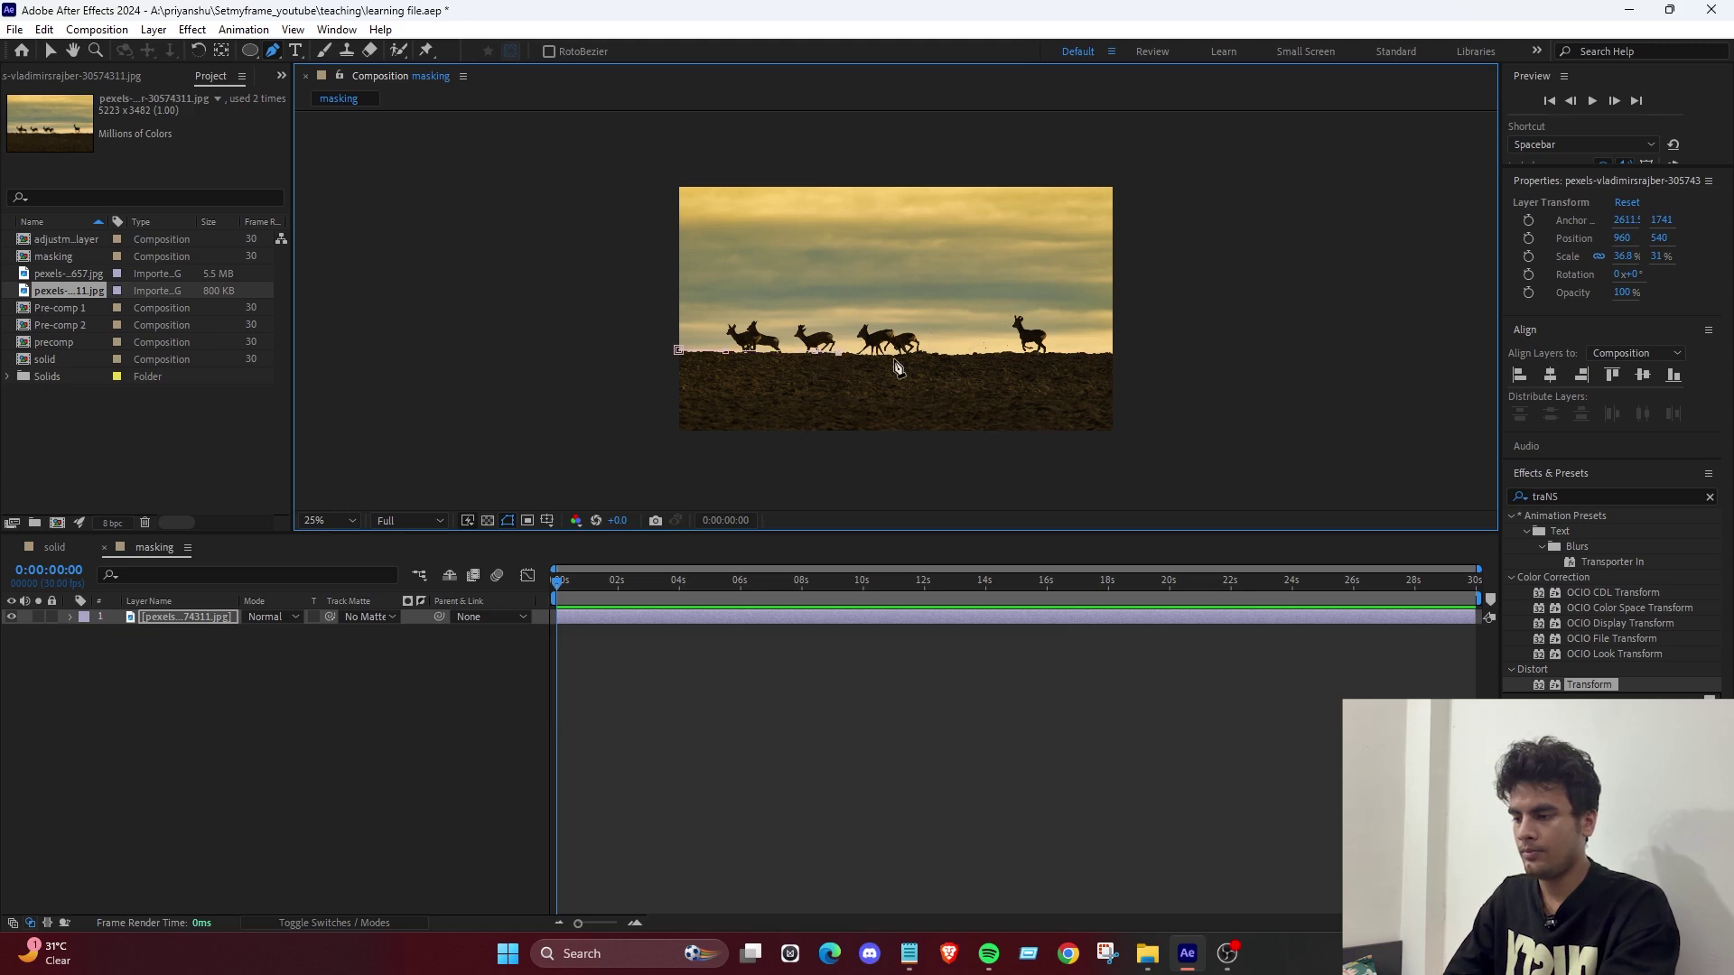
left_click(881, 357)
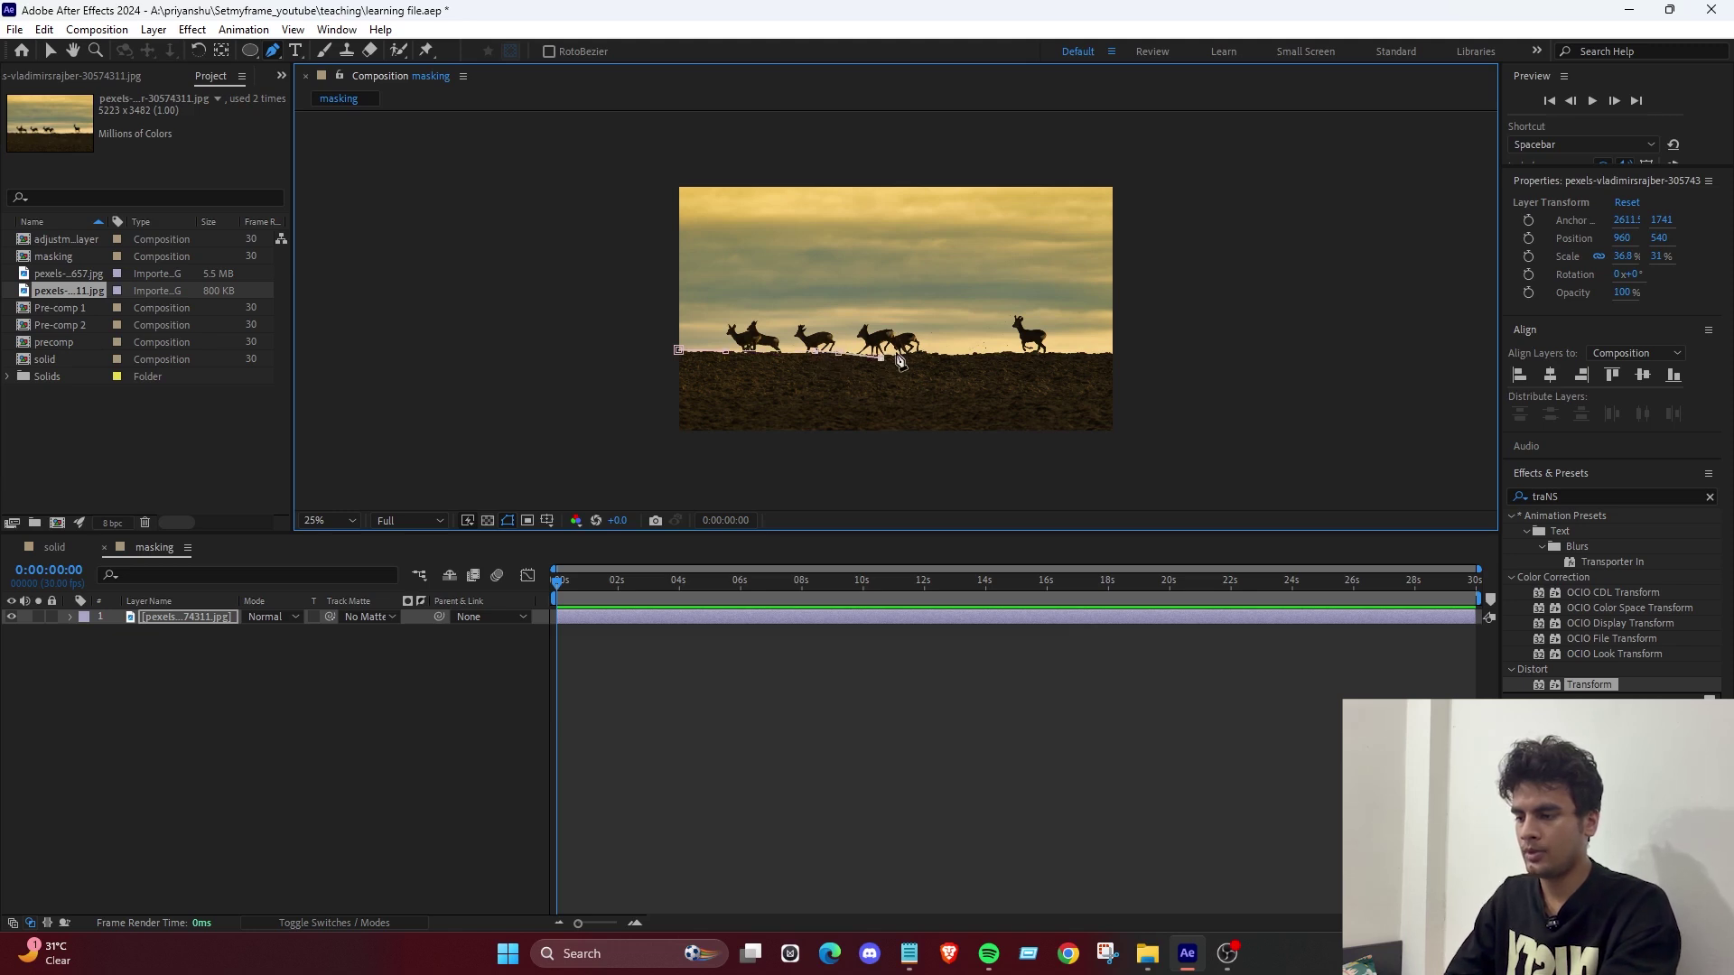
left_click(946, 354)
left_click(991, 353)
left_click(1030, 353)
left_click(1069, 354)
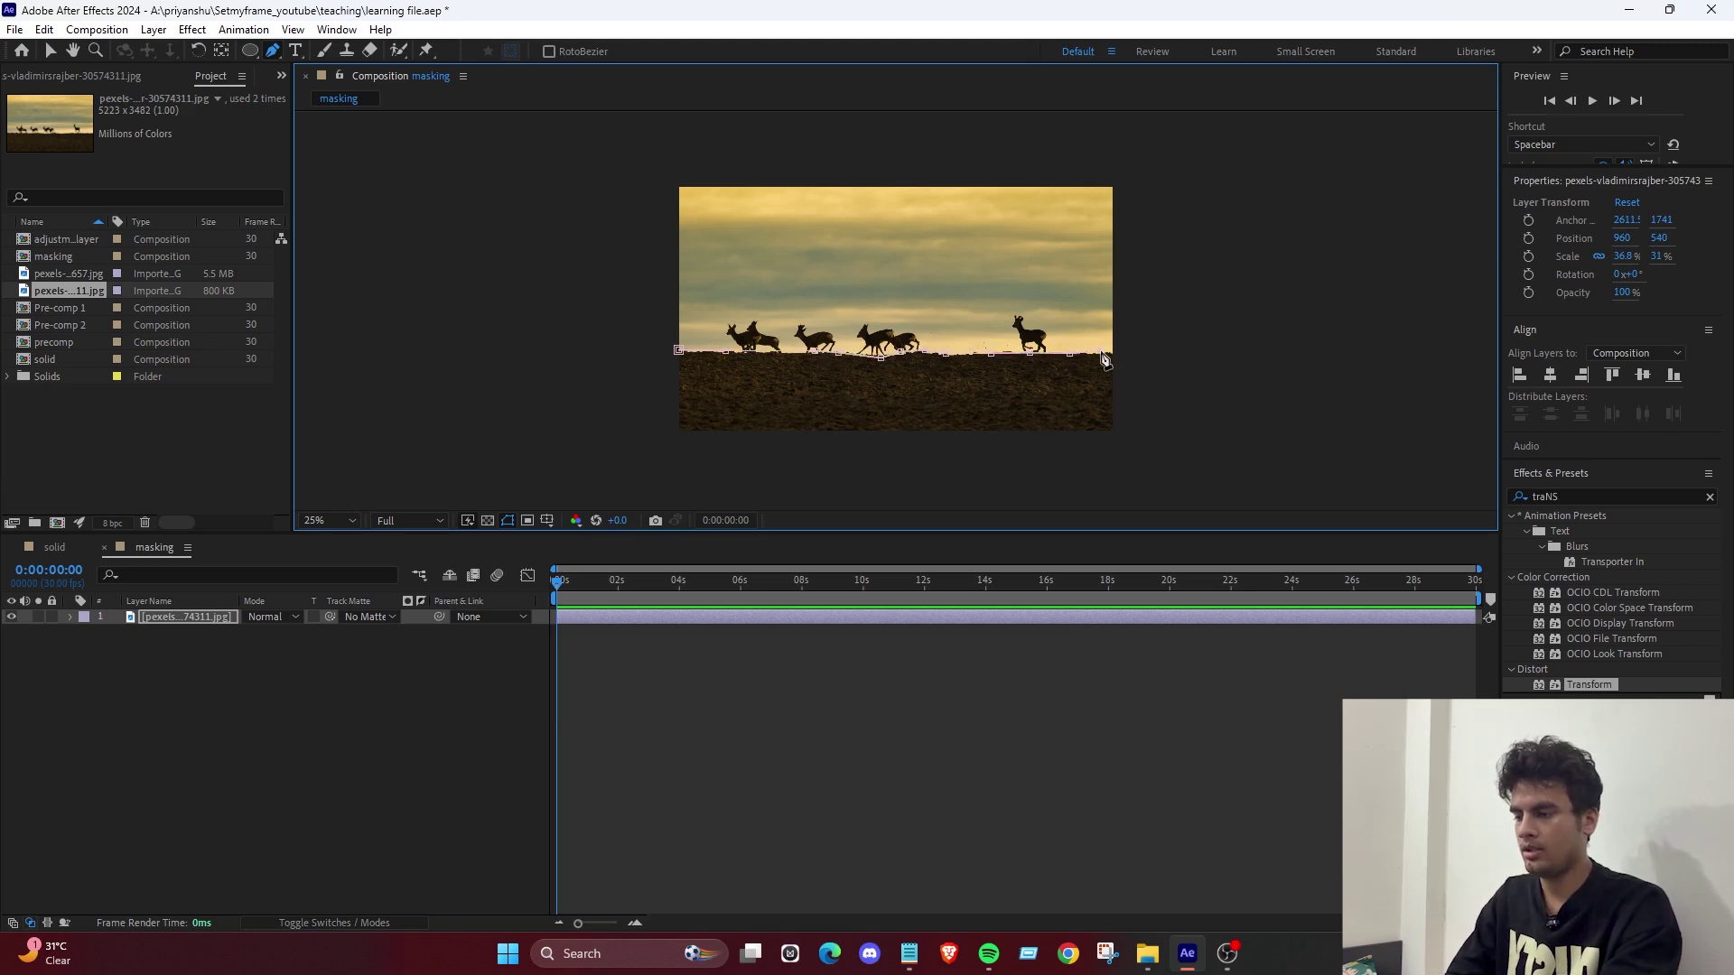
left_click(1124, 349)
left_click(1135, 431)
left_click(619, 475)
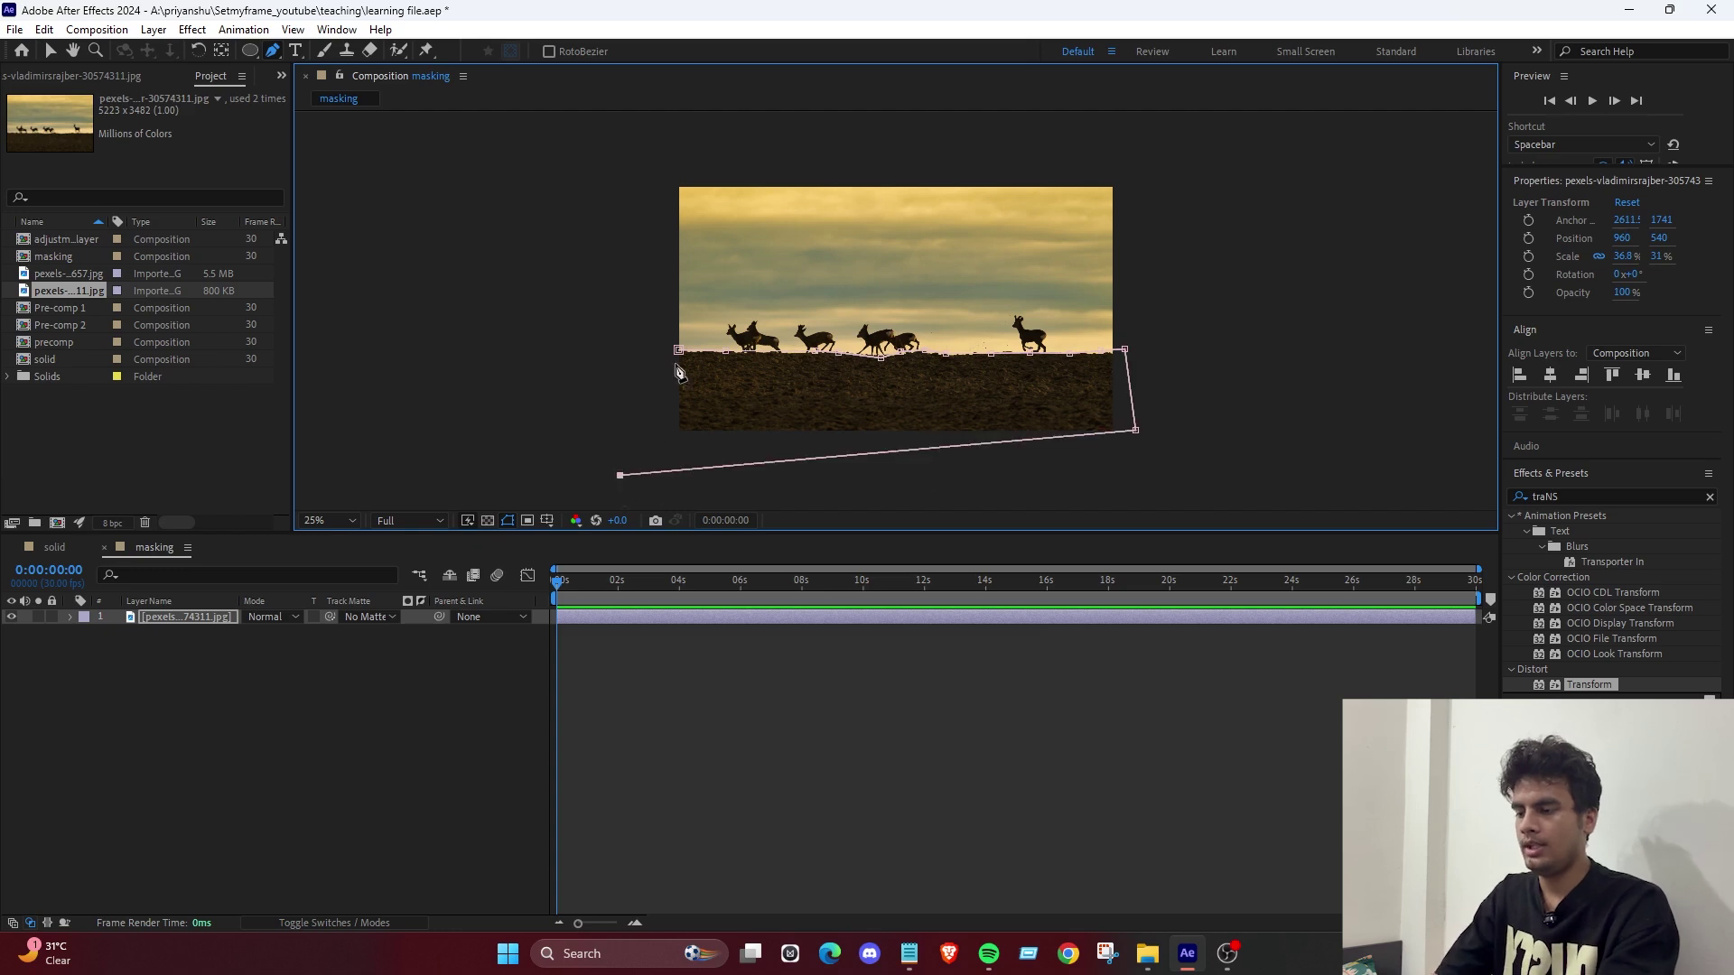
left_click(679, 350)
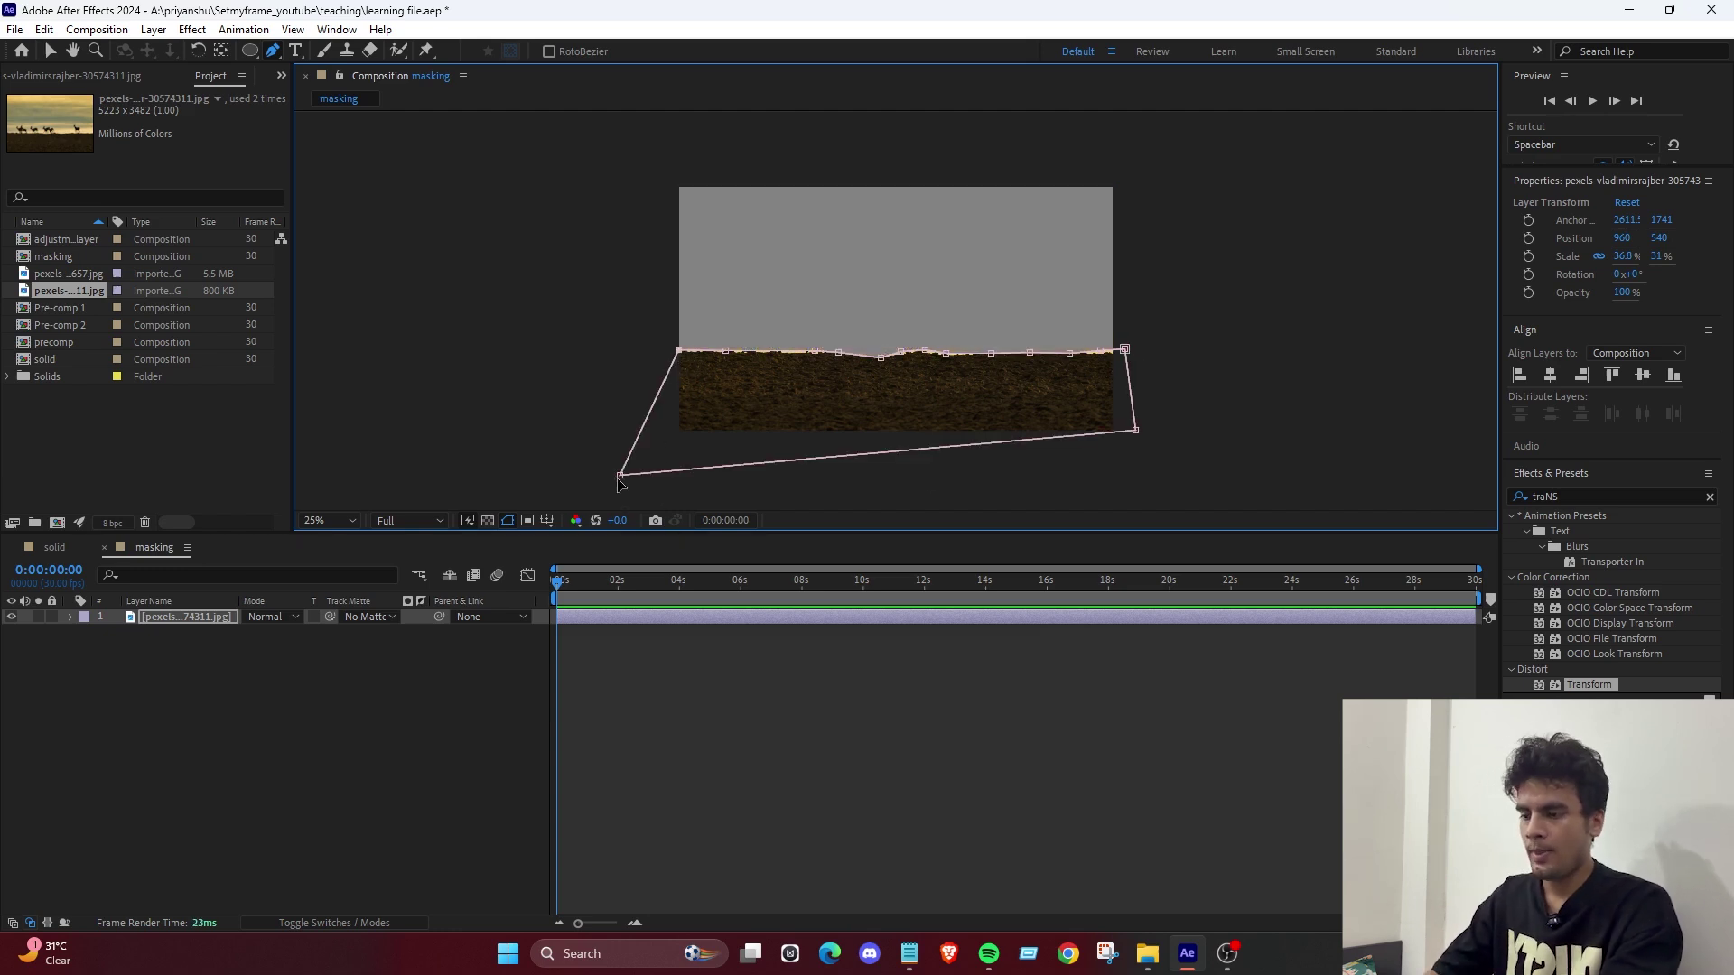
Move the mask's two lower corner points with the Selection tool so its bottom edge runs nearly level below the frame.
key("v")
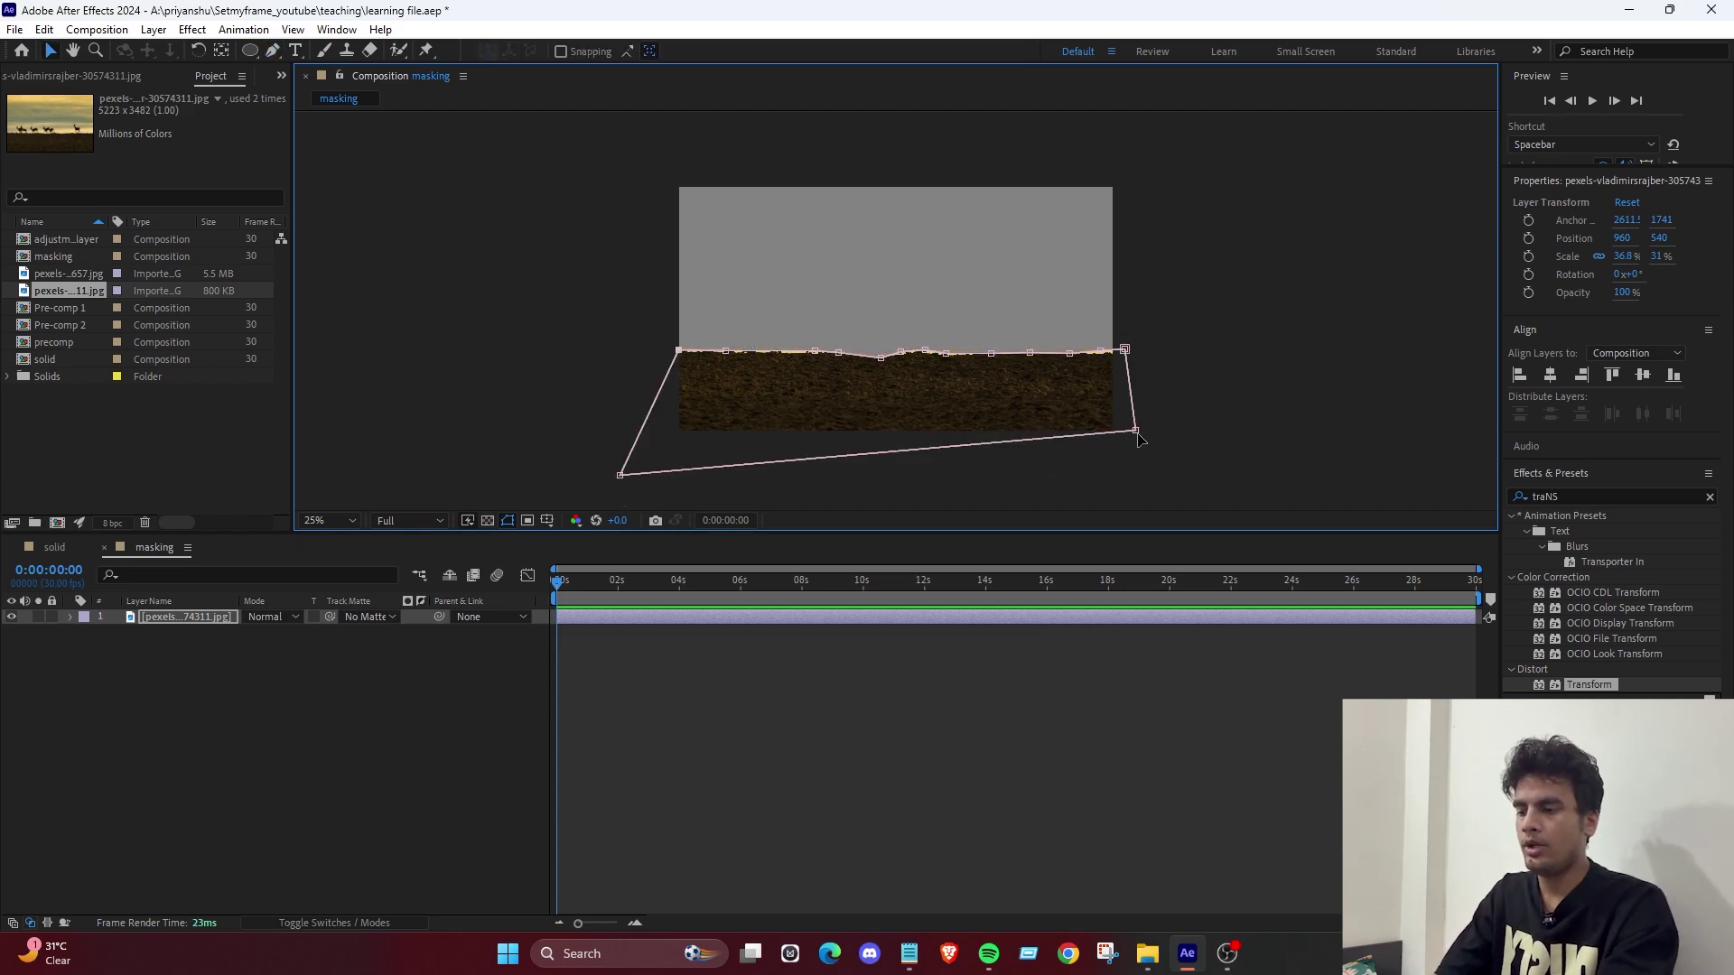
left_click_drag(1138, 435, 1130, 457)
left_click_drag(620, 478, 661, 449)
left_click(139, 744)
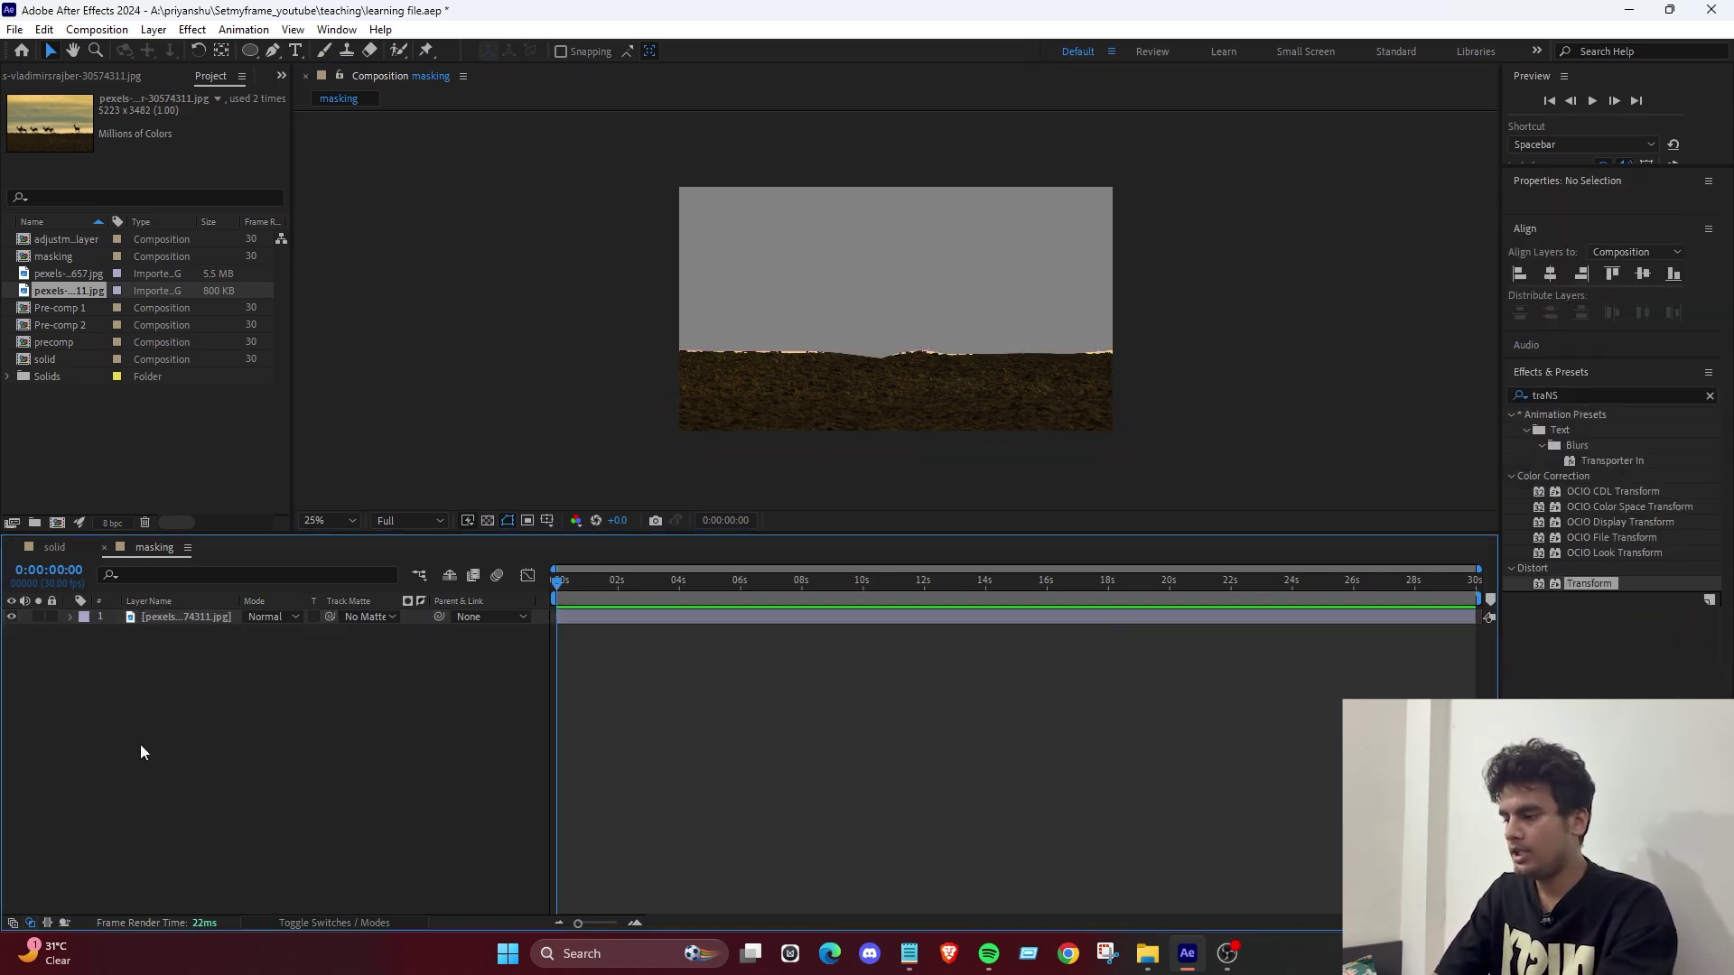
Expand the deer layer's Mask 1 properties and invert the mask to keep the sky and deer.
left_click(160, 615)
left_click(76, 619)
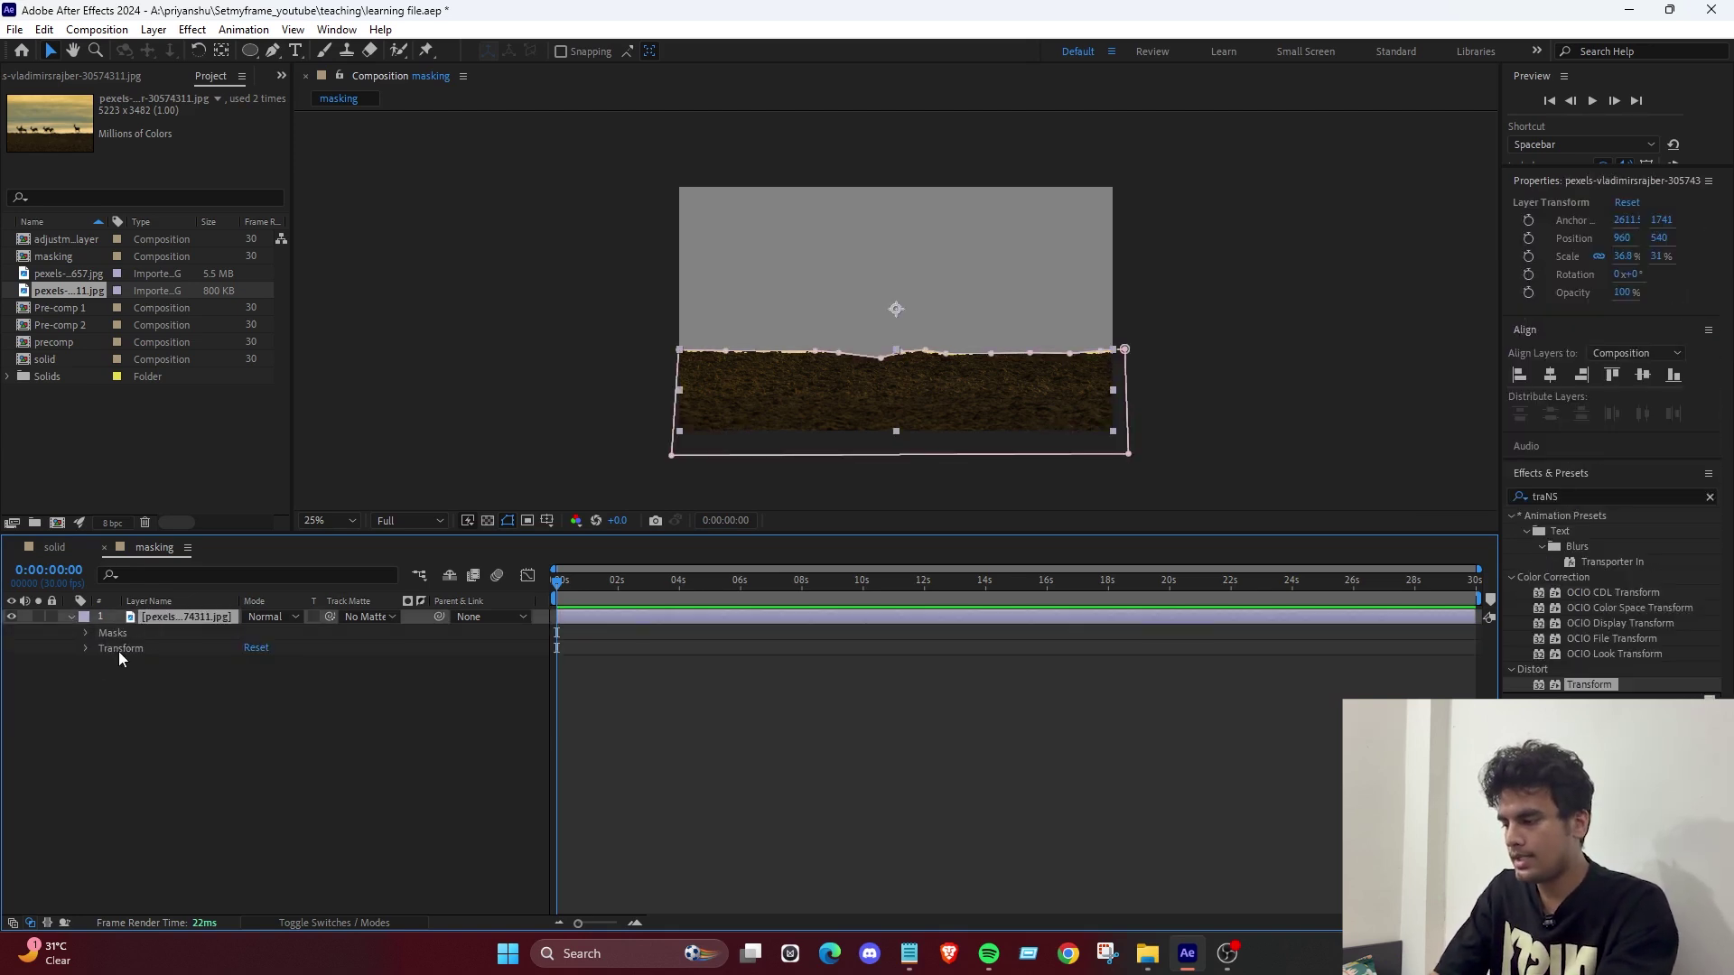
left_click(85, 633)
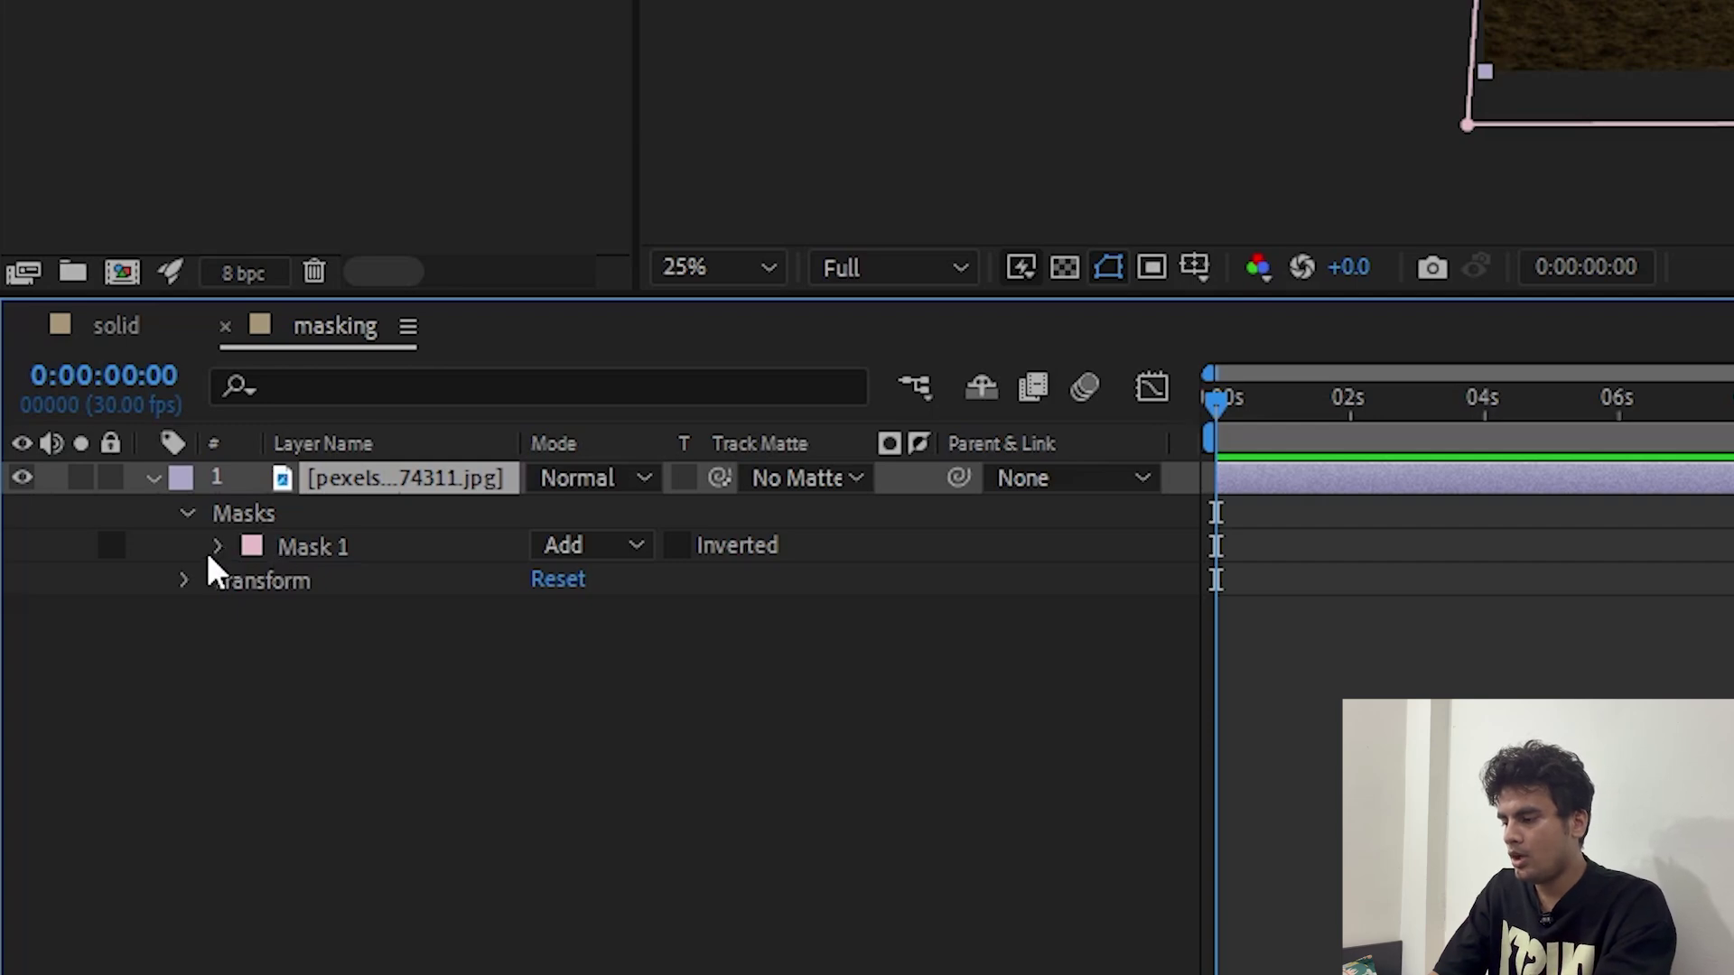
left_click(218, 548)
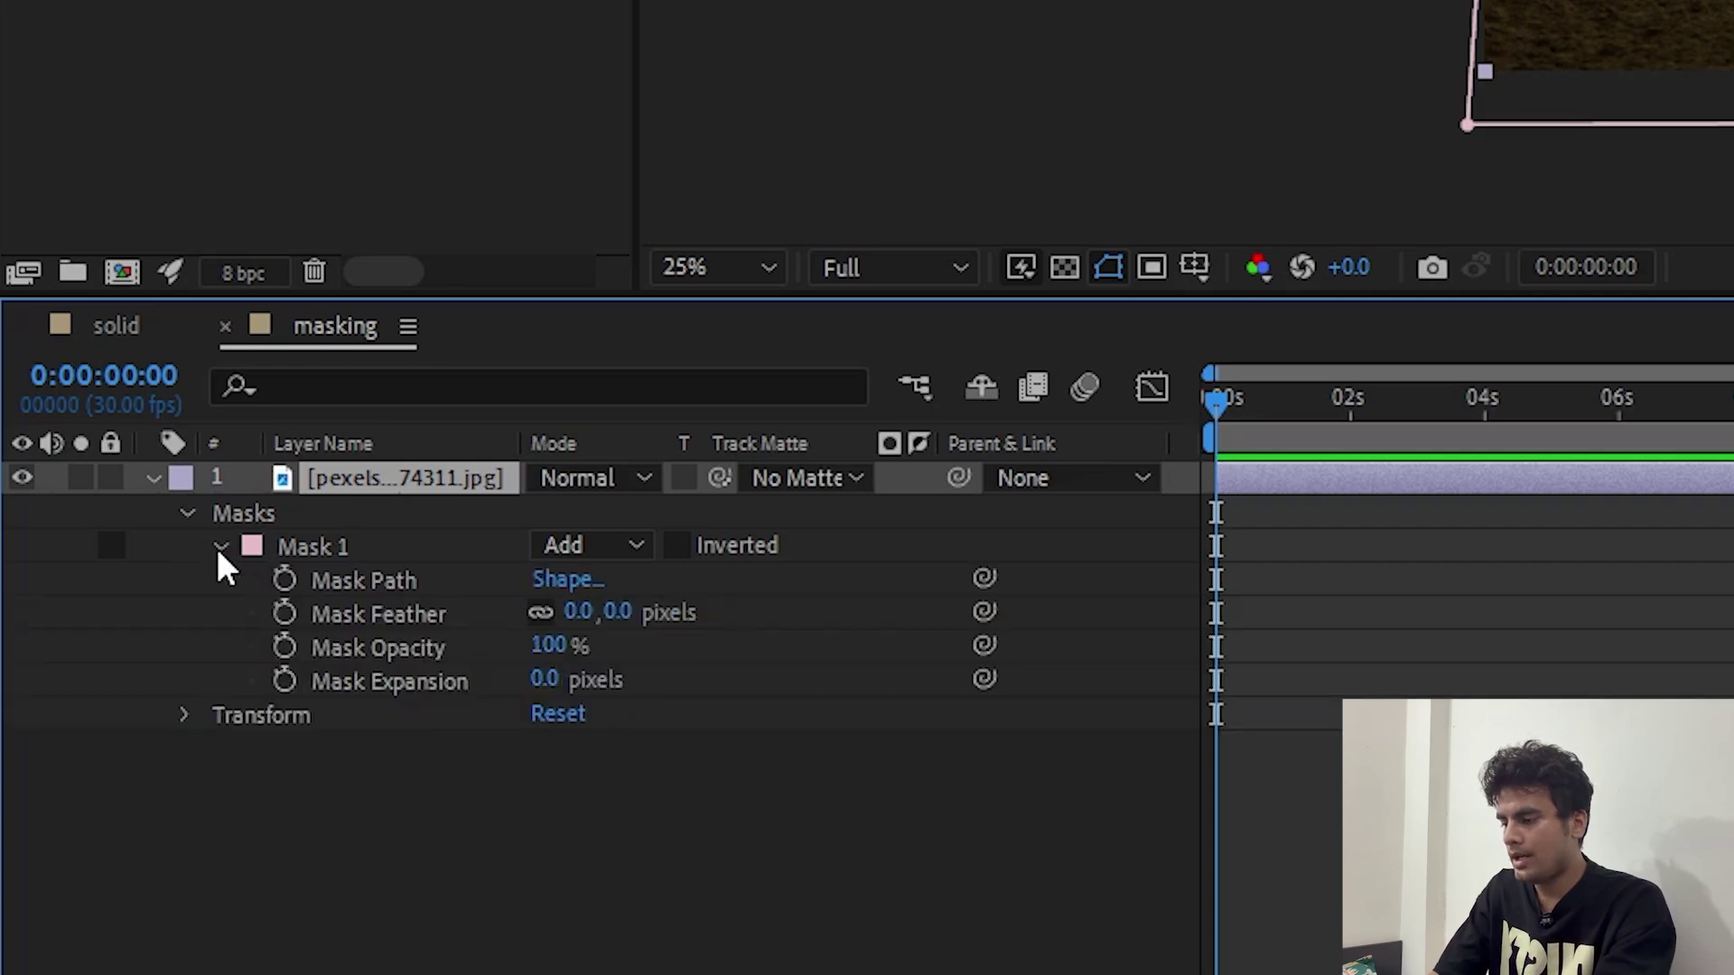
left_click(682, 547)
left_click(718, 778)
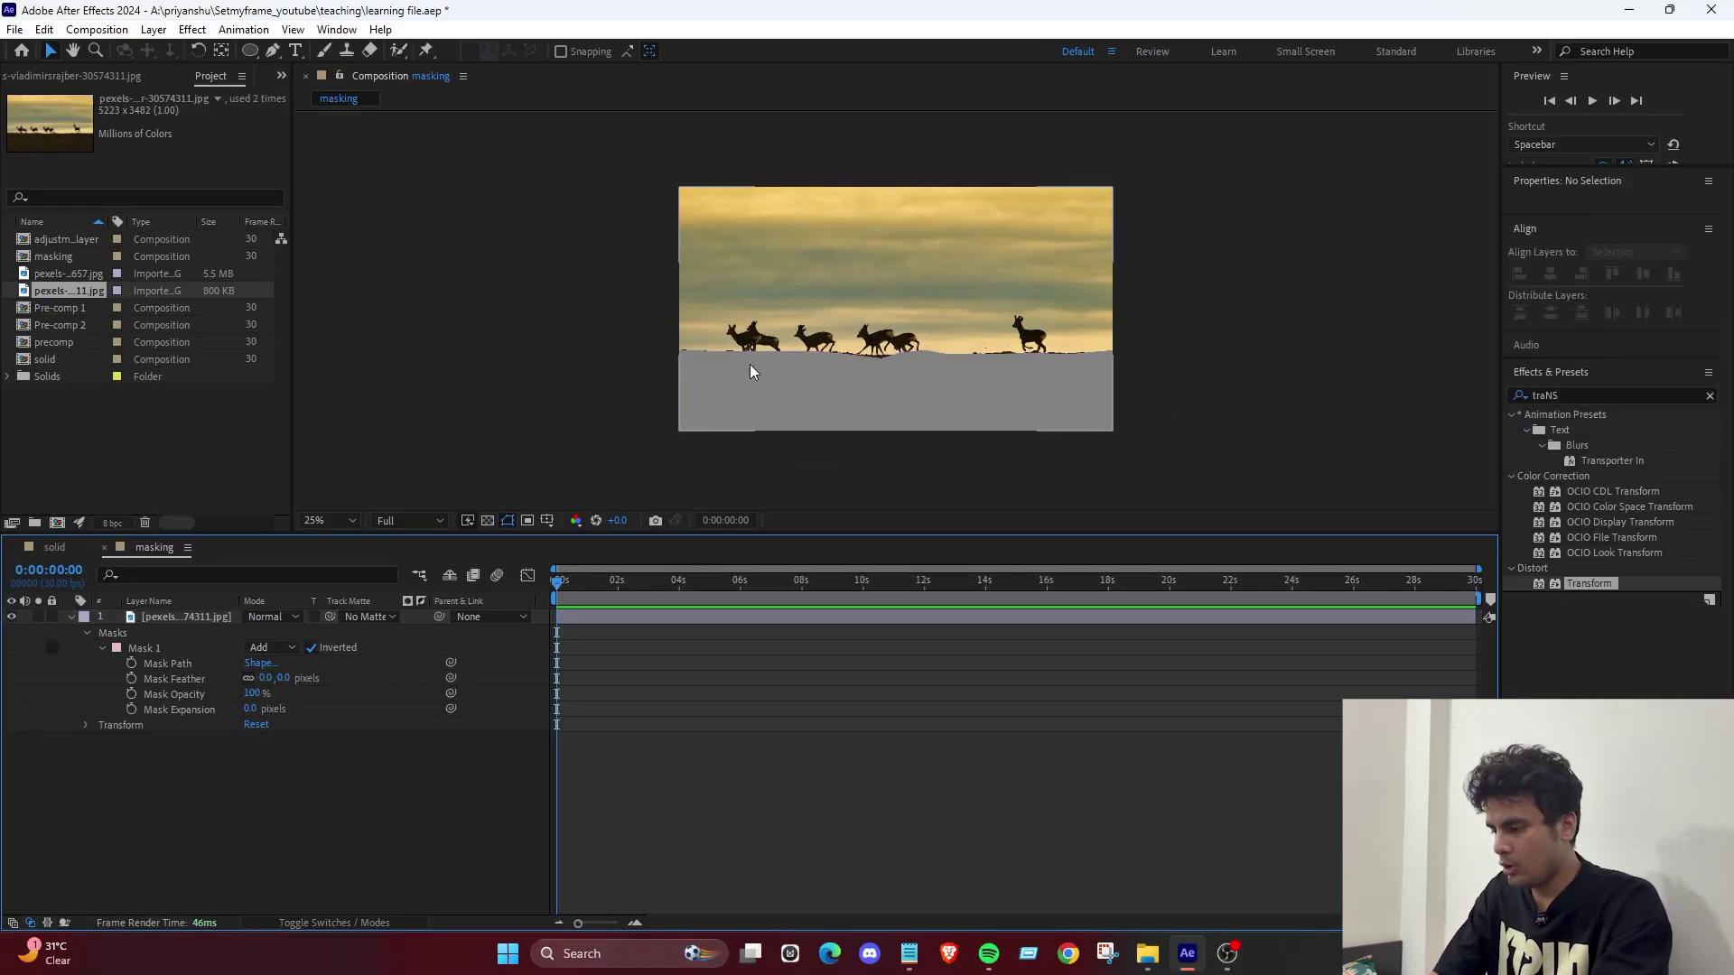
Examine the mask's cut edge along the horizon up close and locate its Mask Feather property.
left_click(778, 300)
left_click(258, 739)
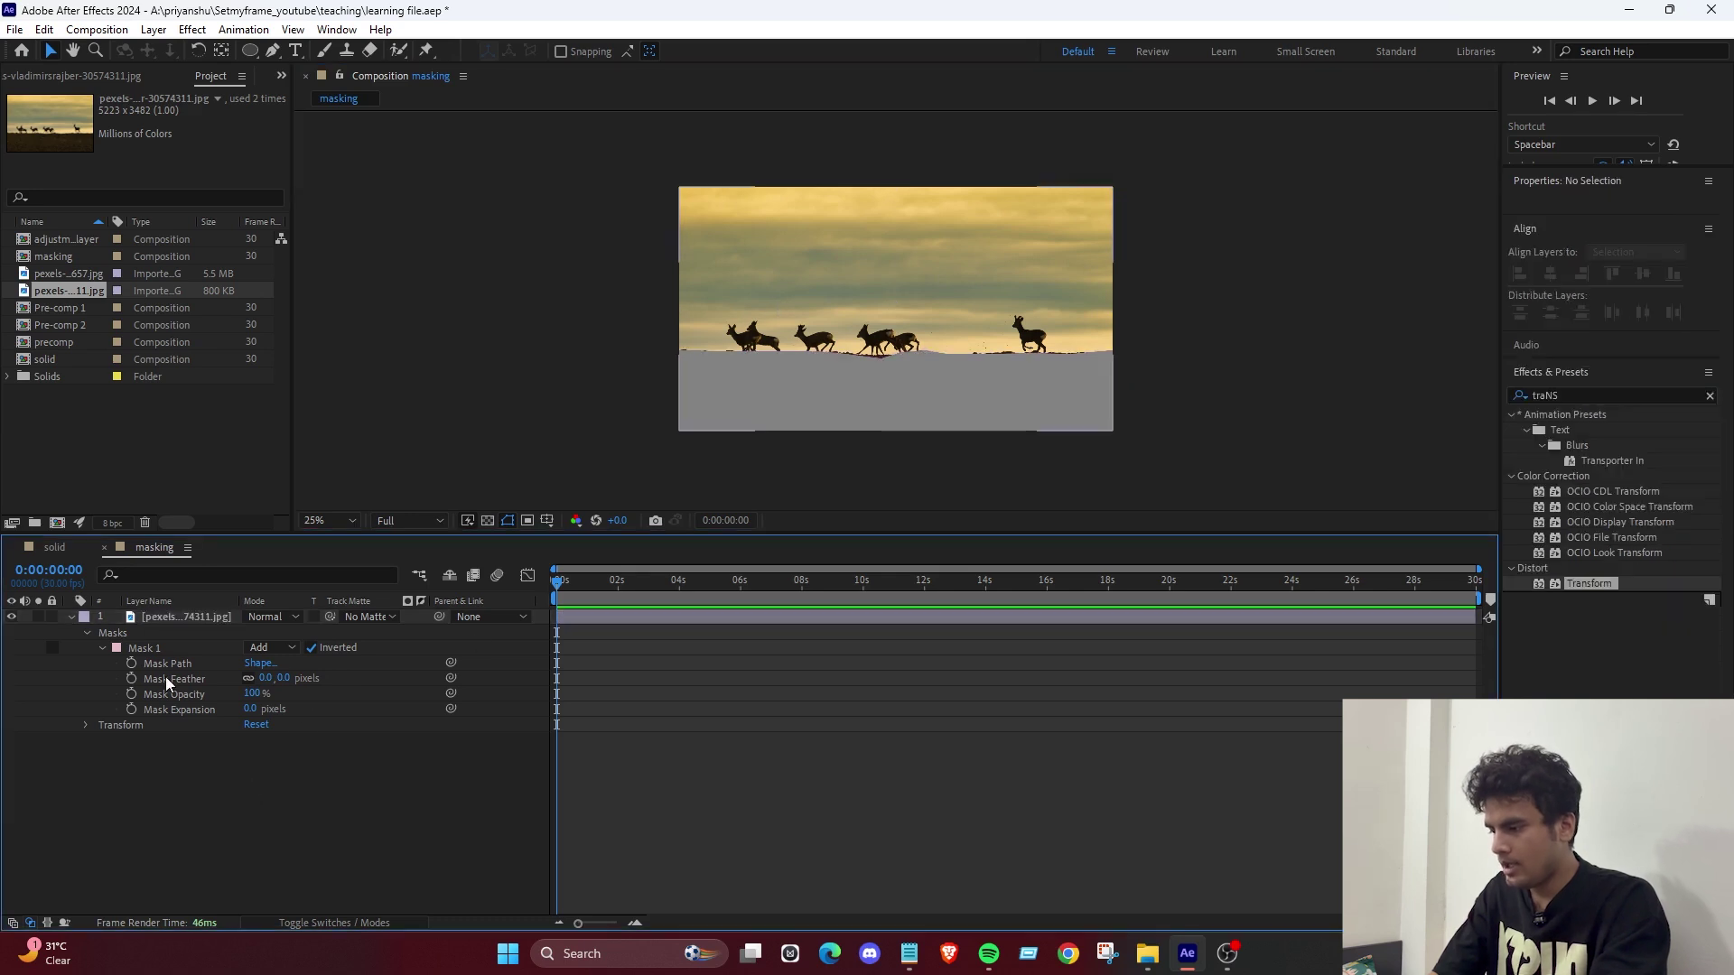
left_click(171, 685)
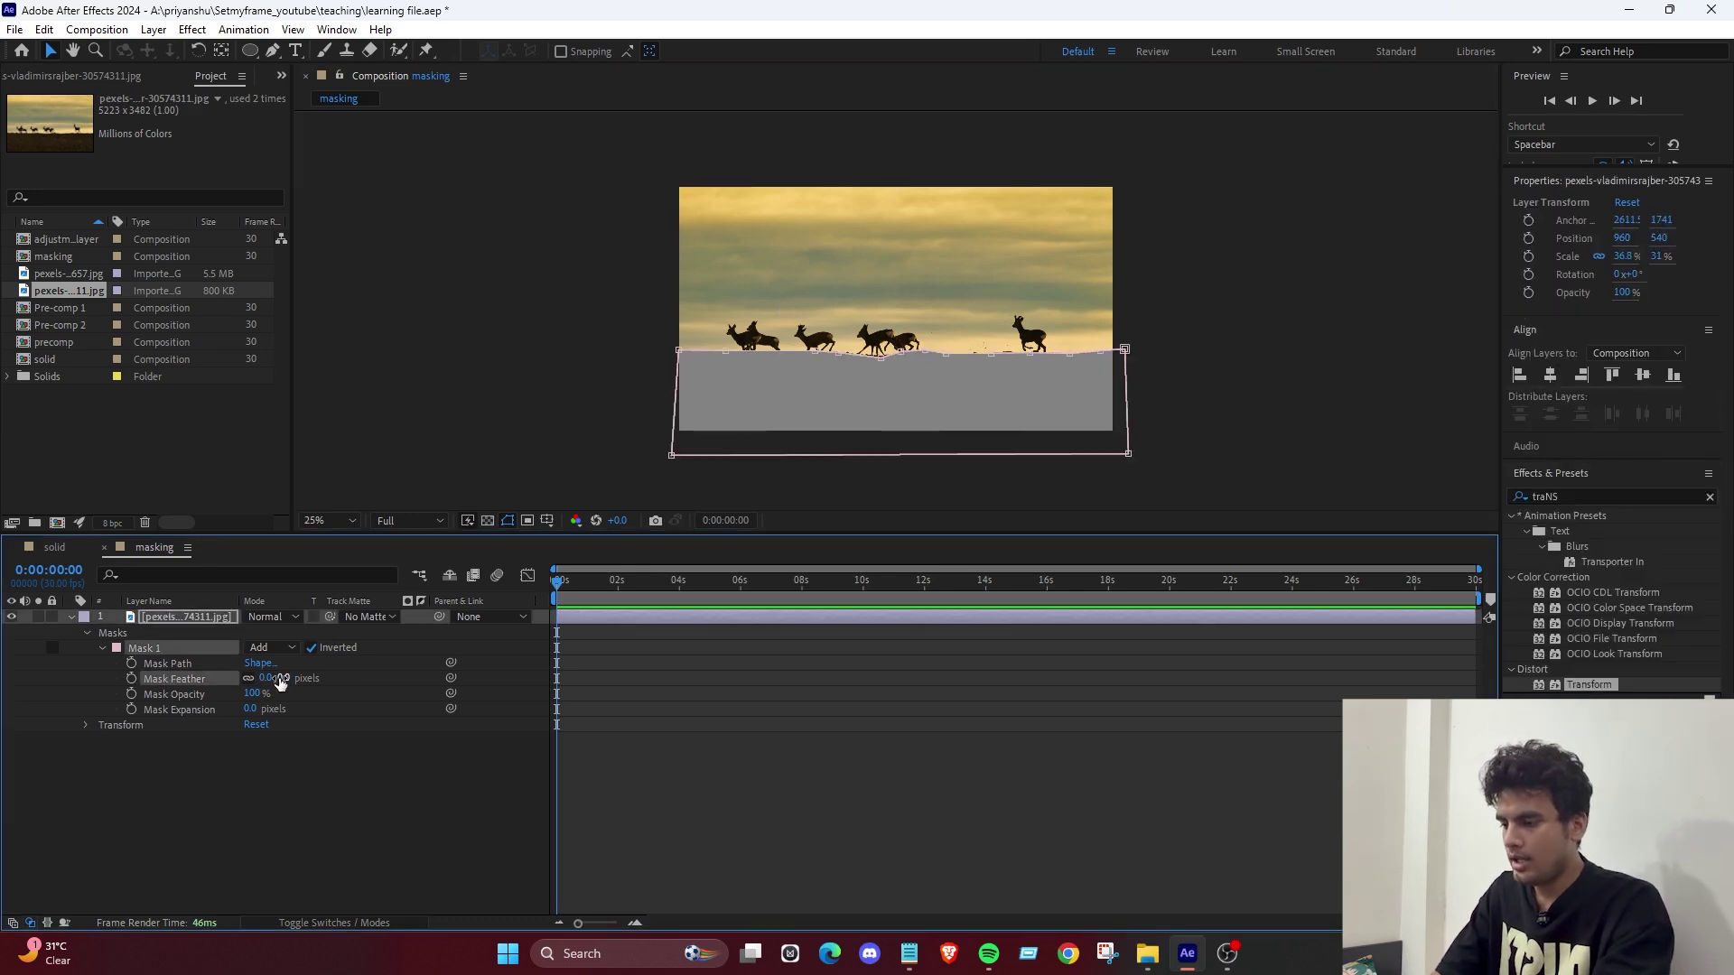
key("period")
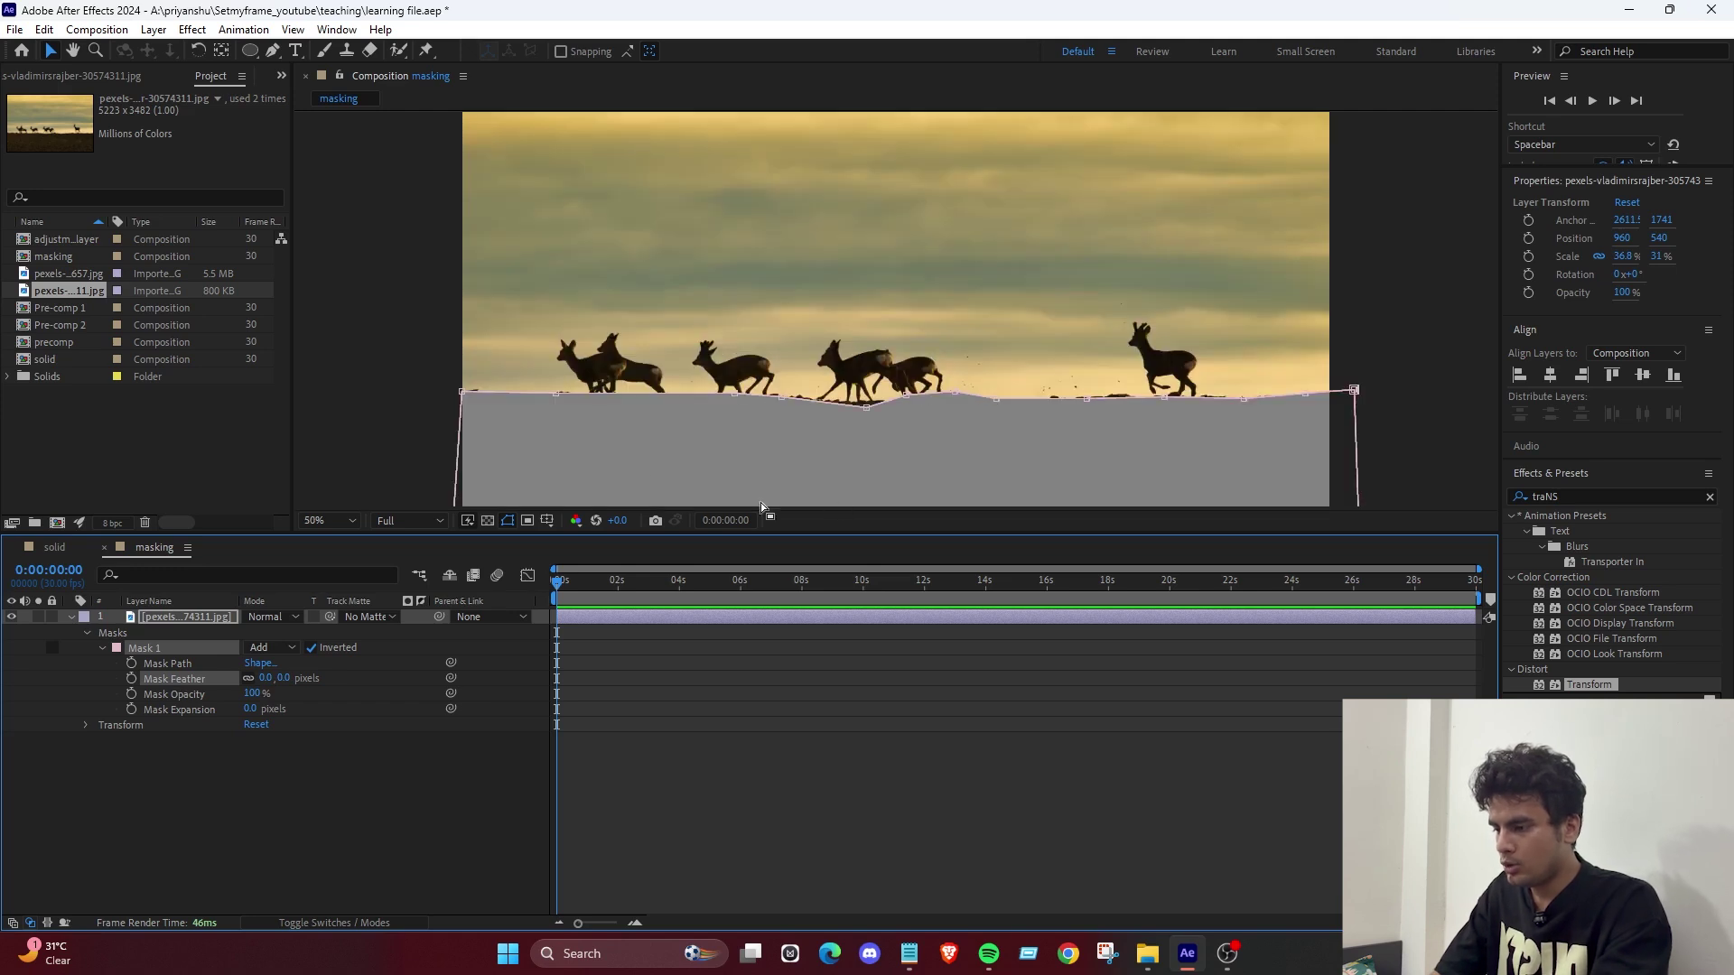
left_click(404, 323)
left_click(422, 346)
scroll(618, 442, "up", 3)
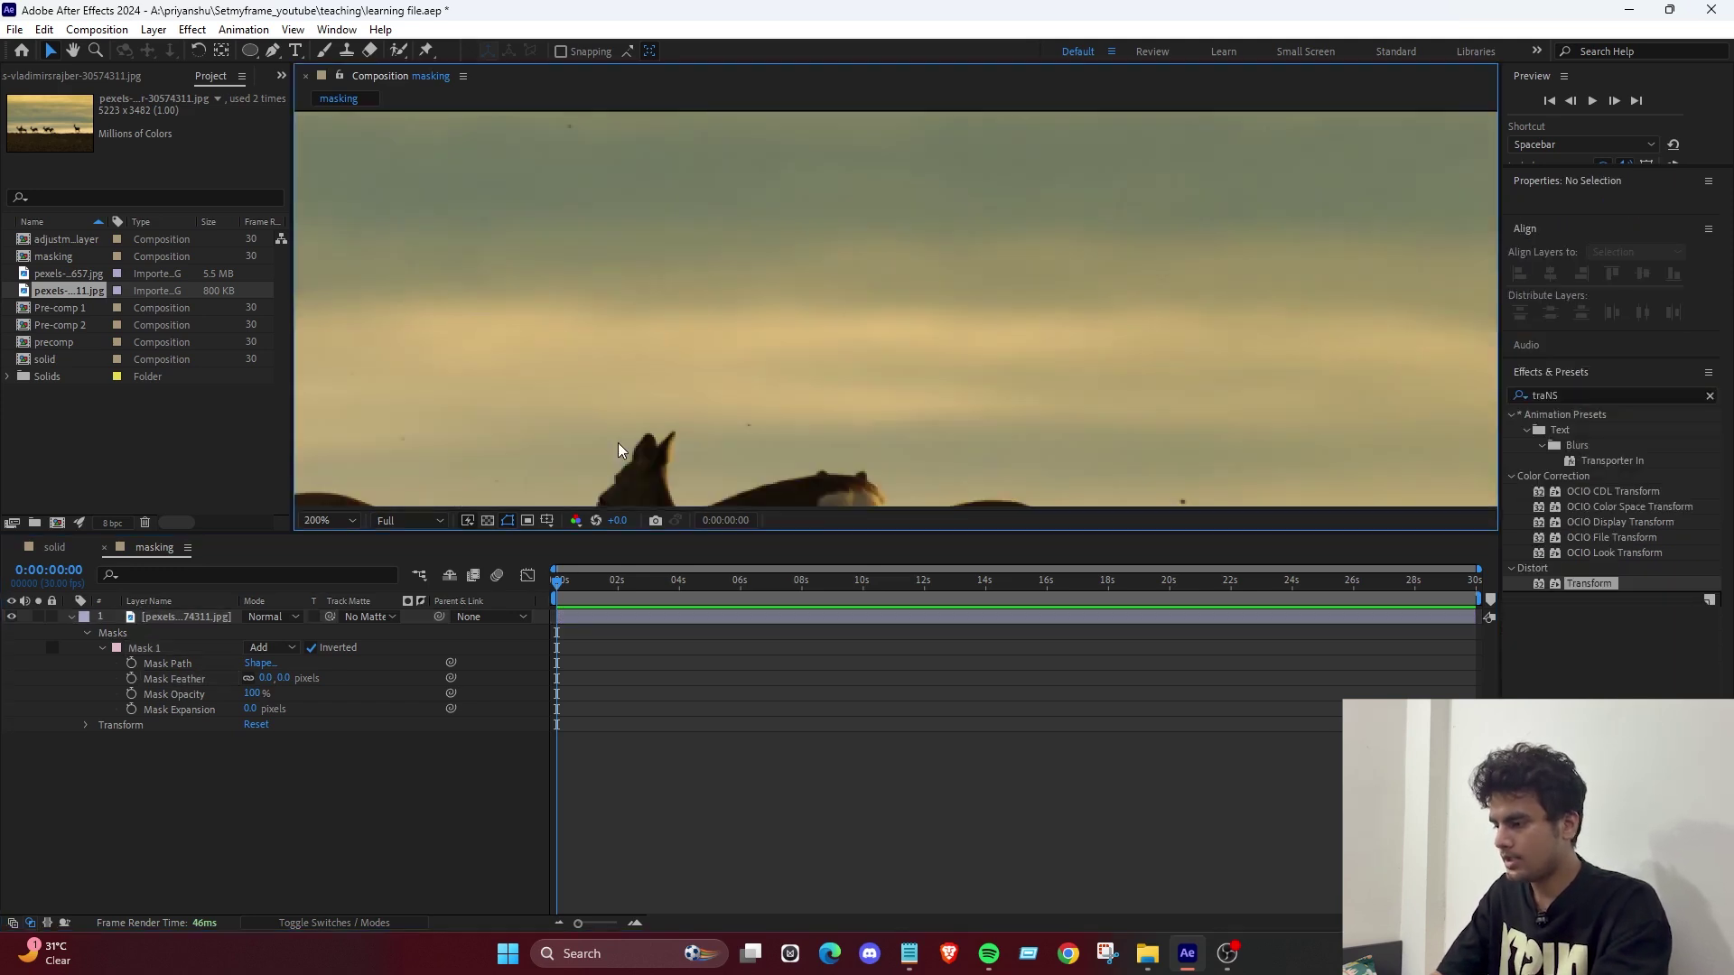
scroll(619, 452, "down", 3)
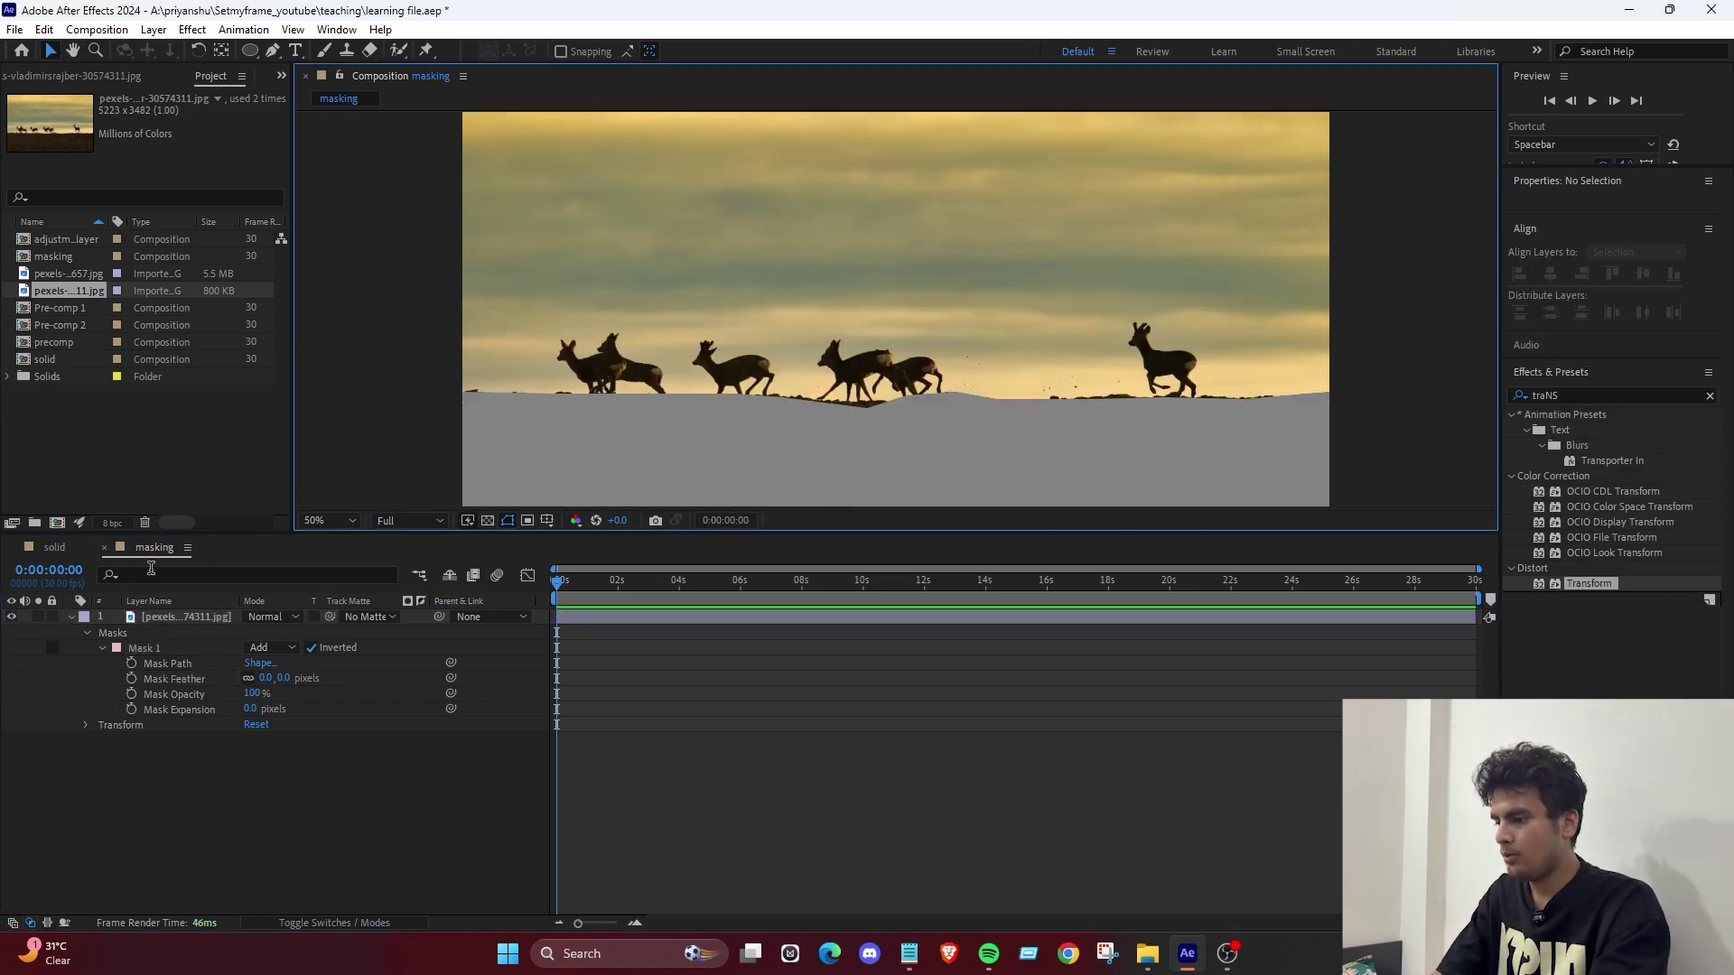
Change the masking composition's background color to black.
left_click(187, 547)
left_click(265, 216)
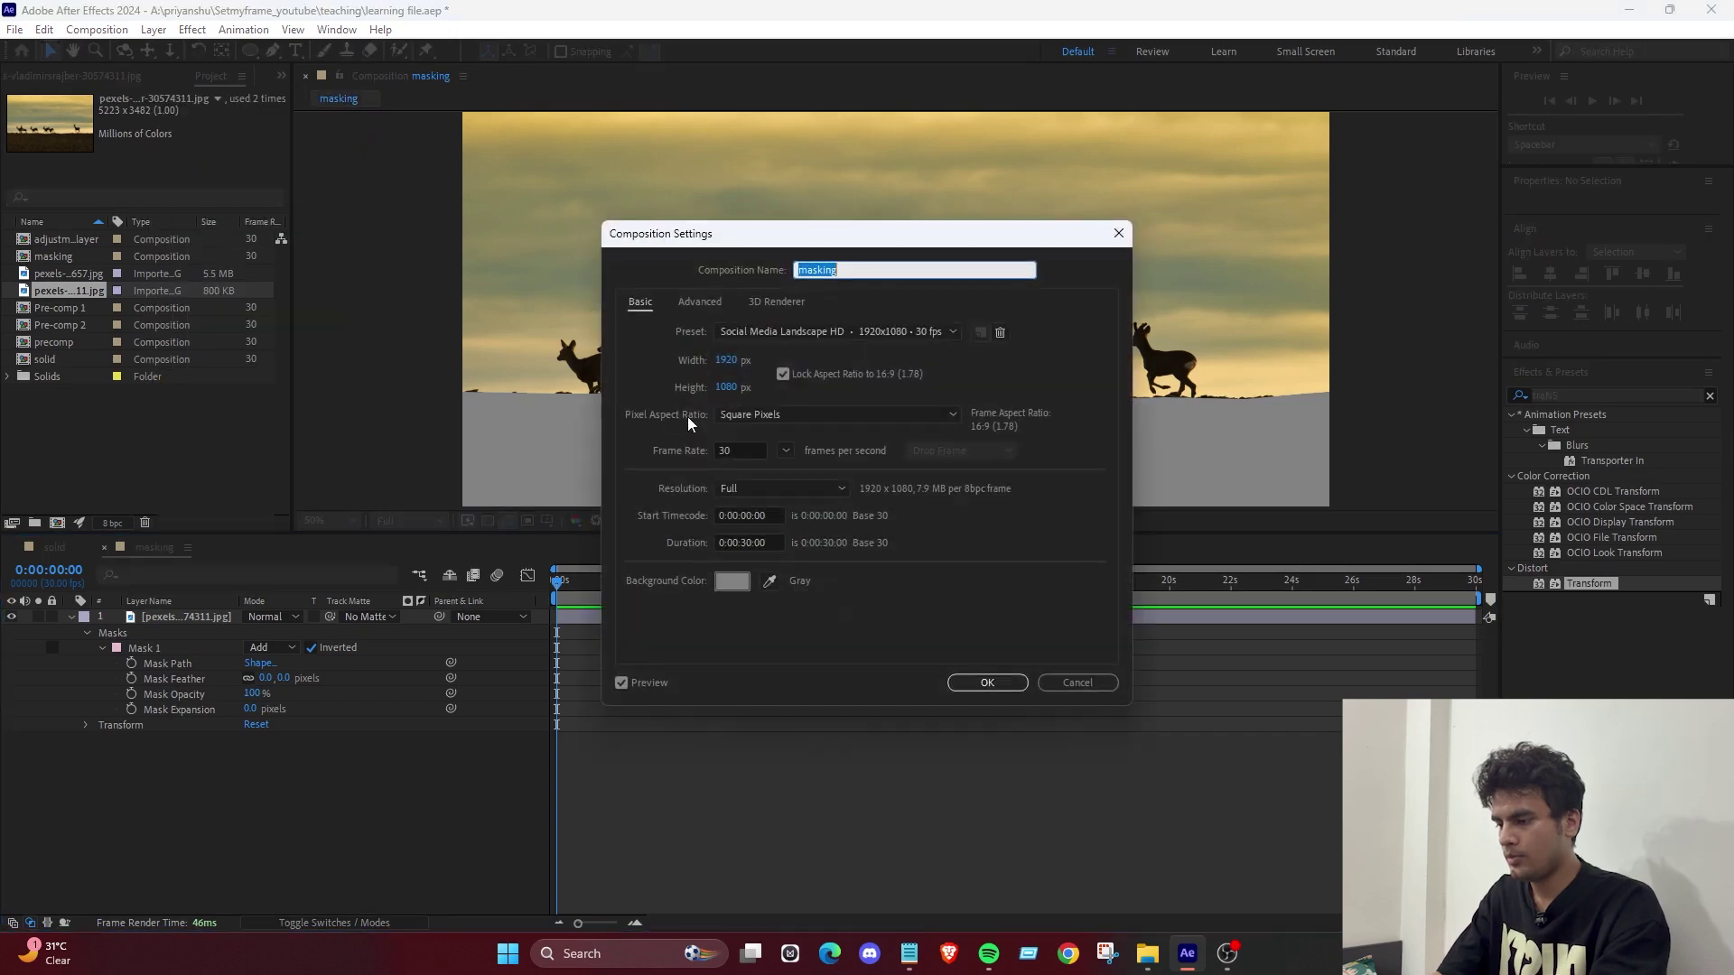
left_click(733, 582)
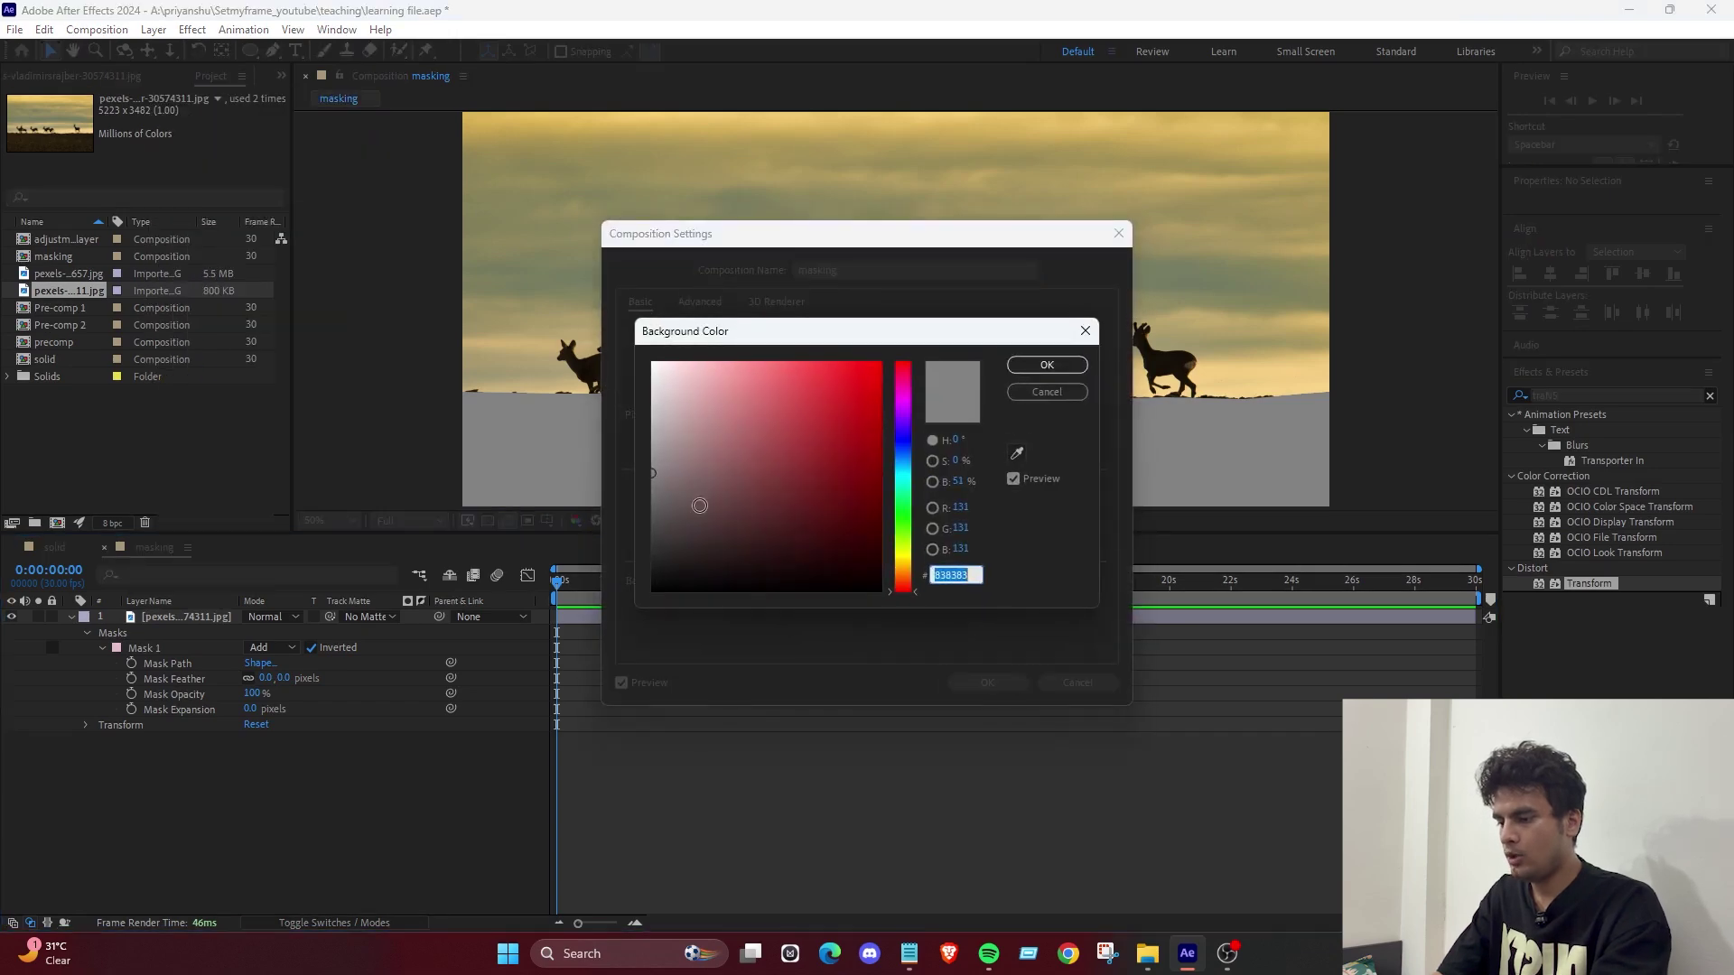
left_click(1047, 365)
left_click(981, 685)
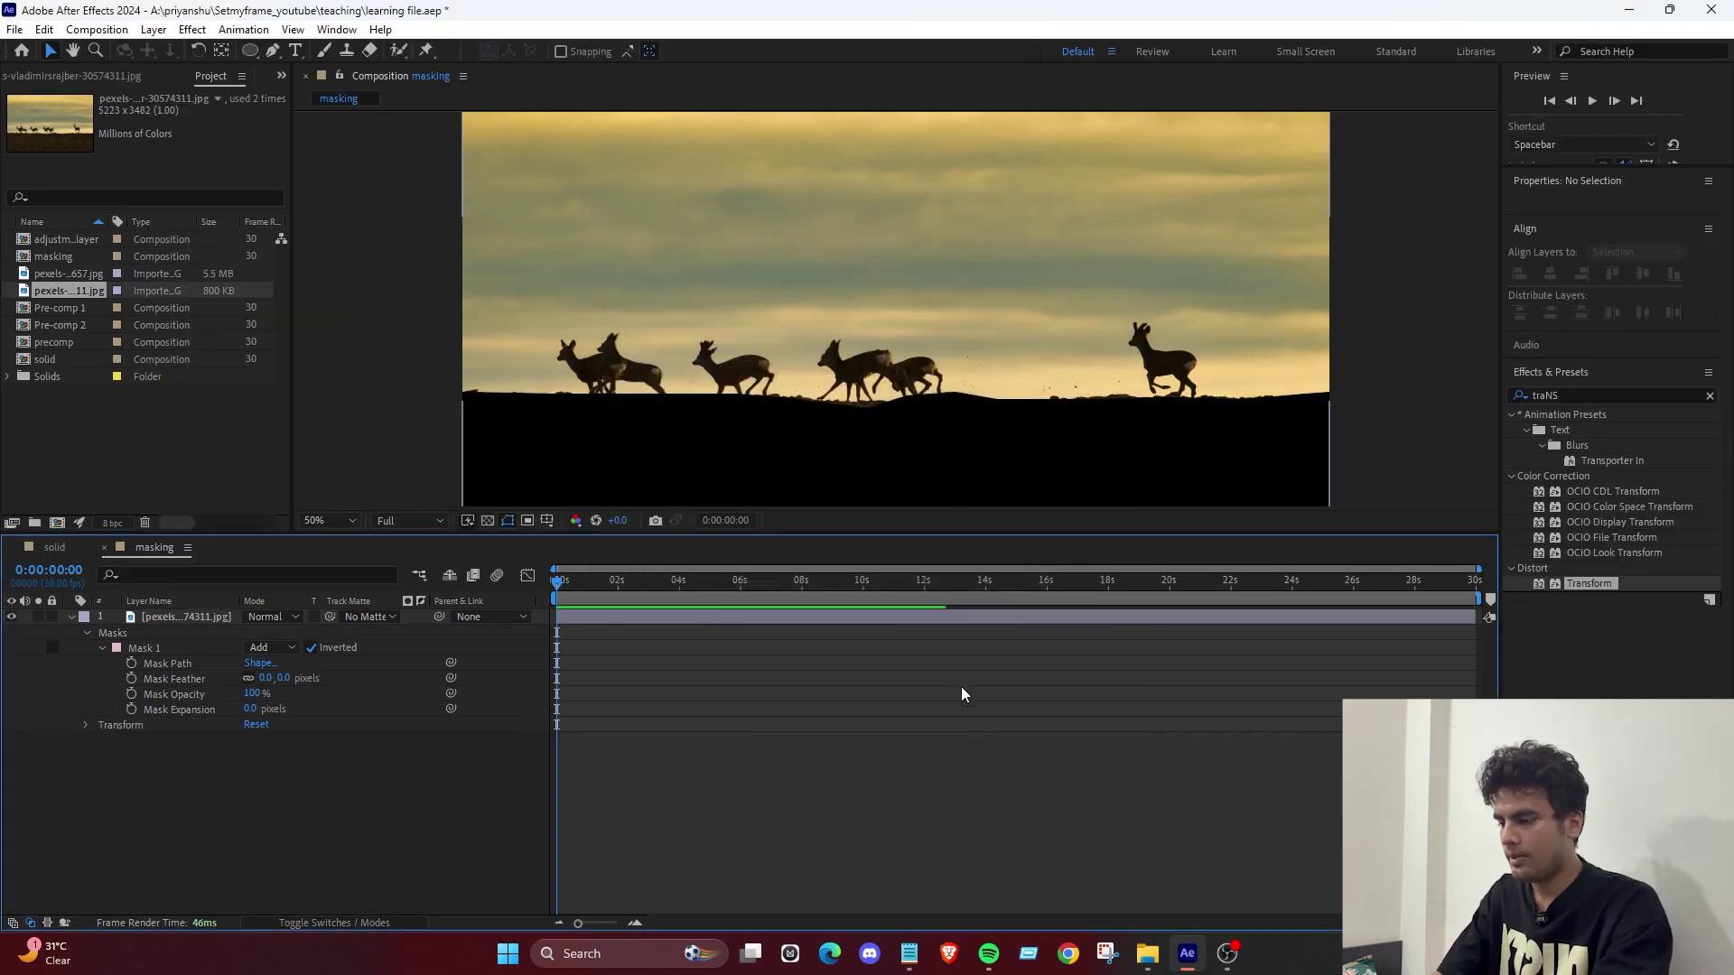
Set Mask 1's feather on the deer photo layer to 243 pixels to soften the horizon edge.
key(".")
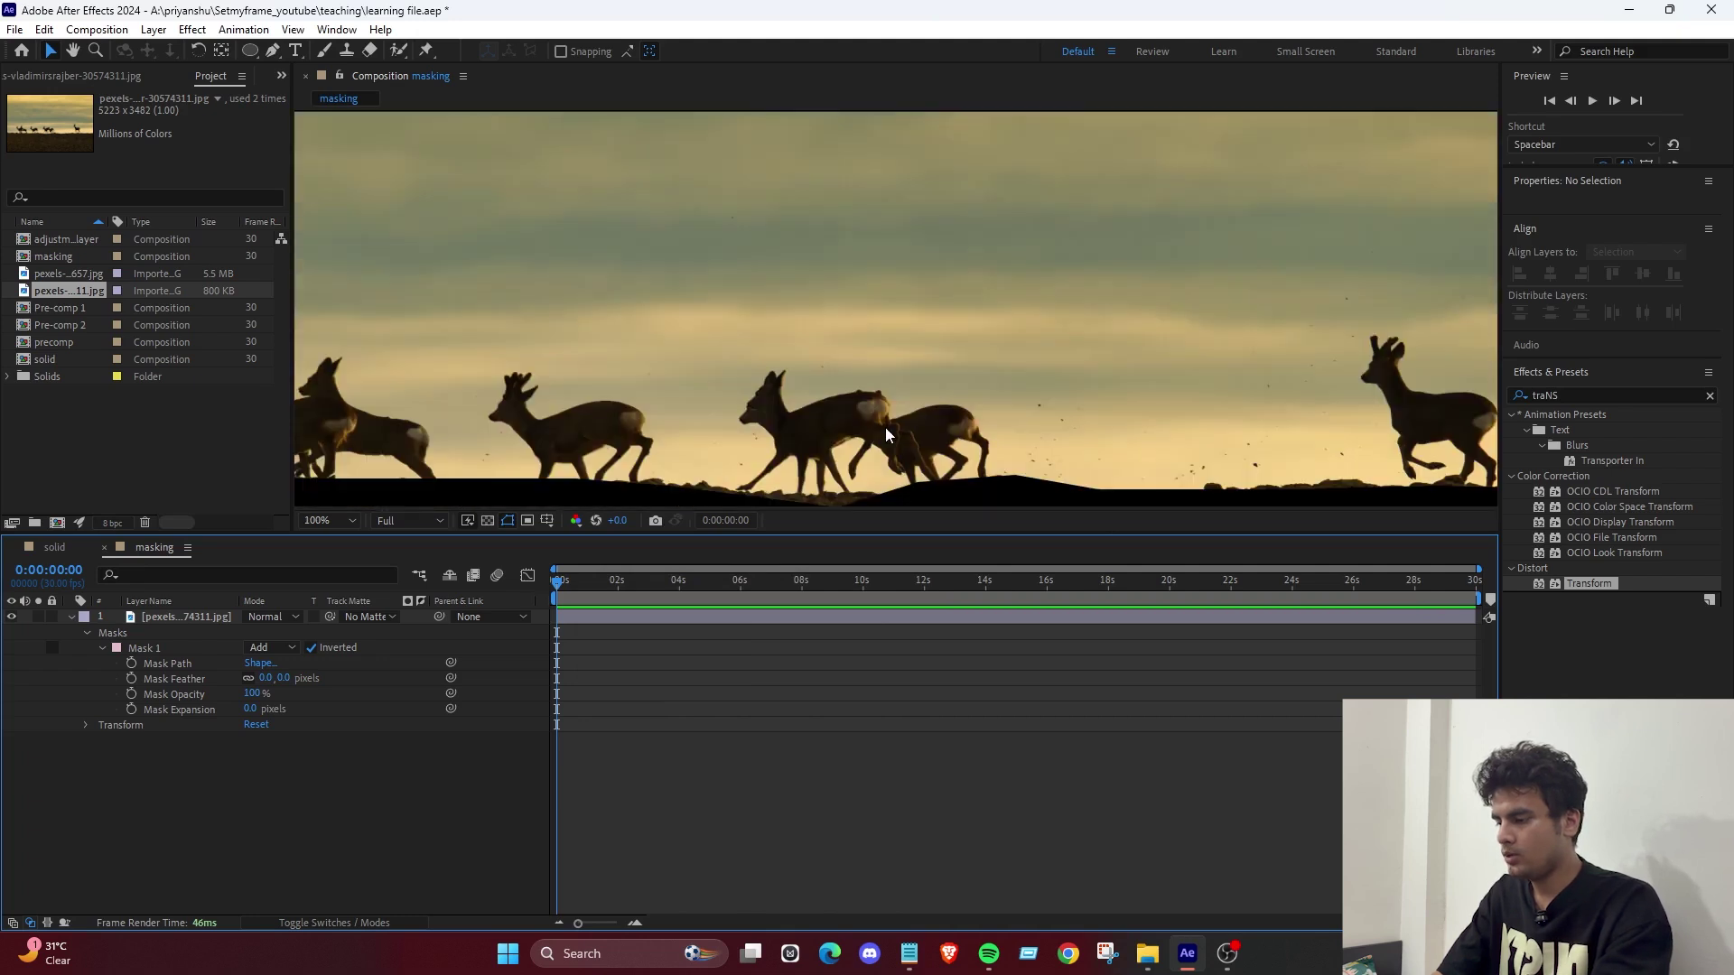
left_click(898, 403)
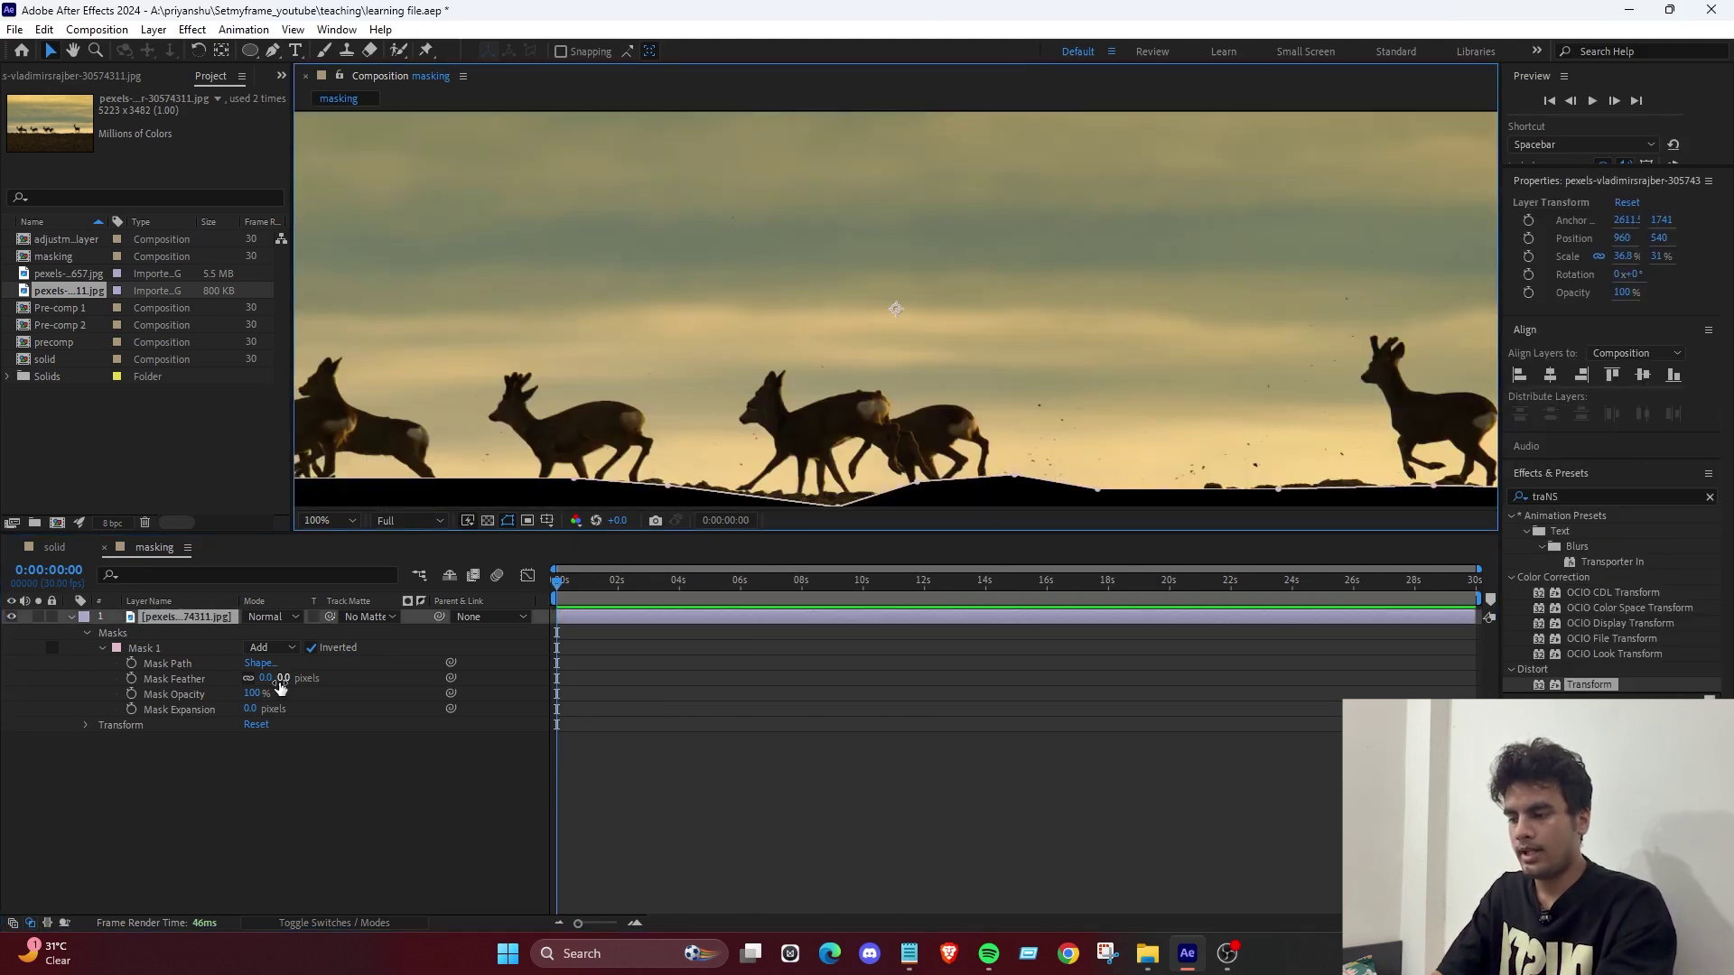
left_click_drag(283, 683, 490, 671)
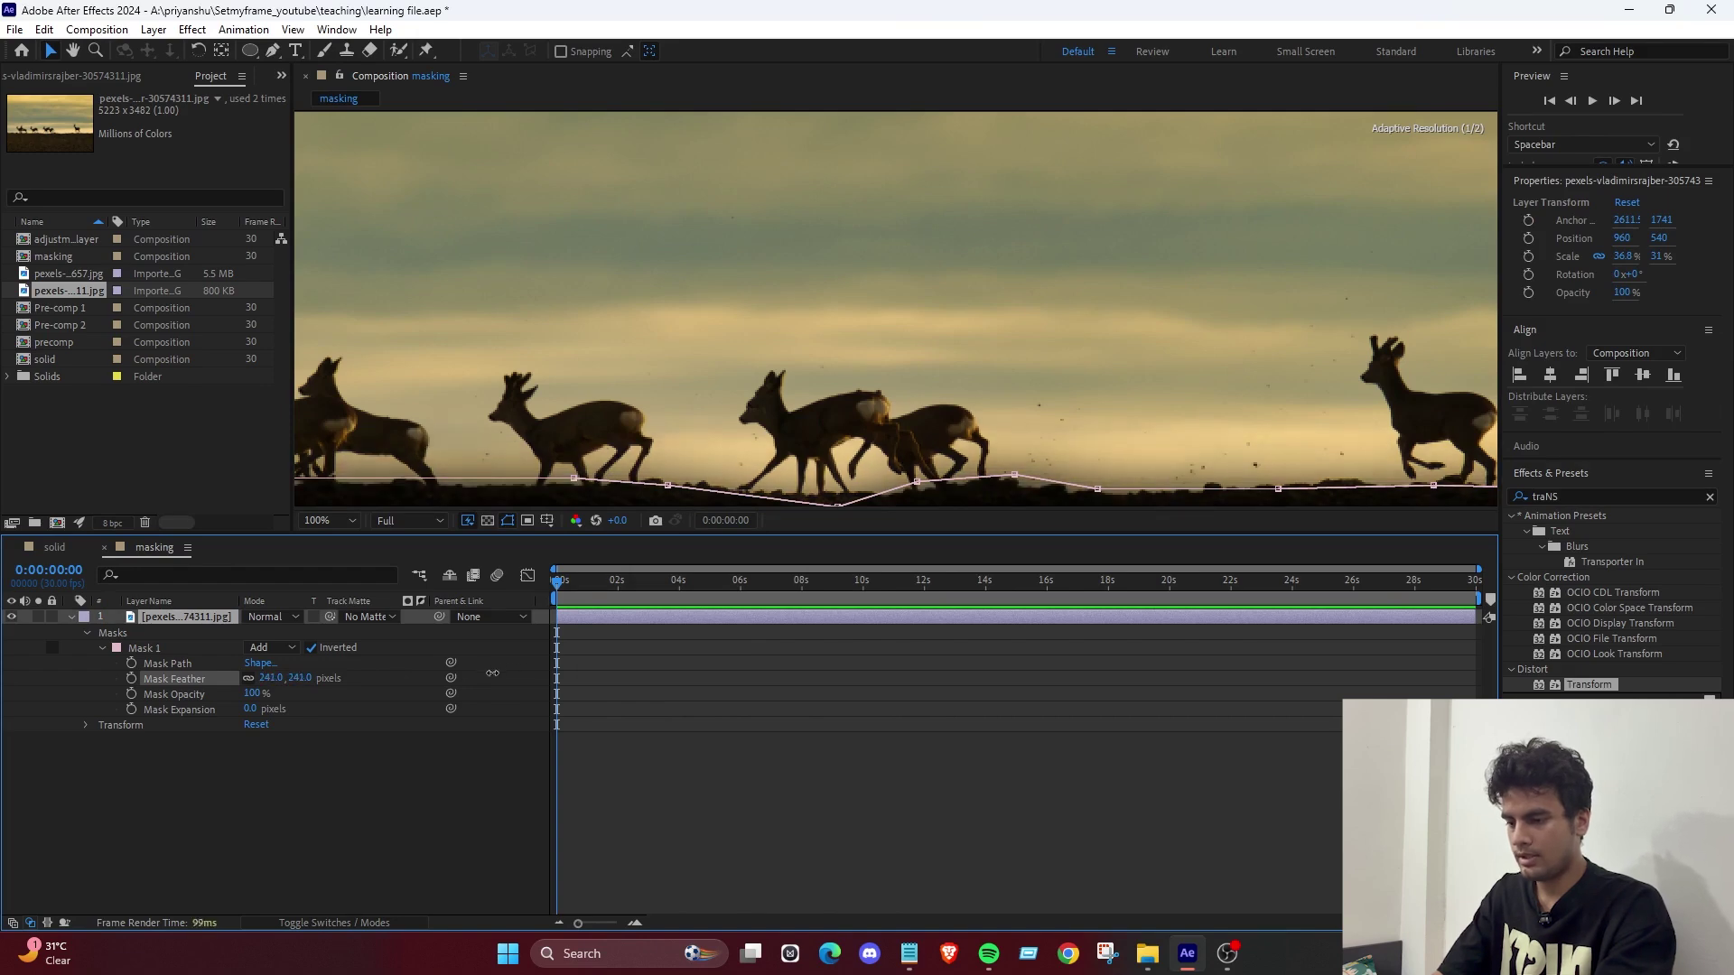
left_click(501, 410)
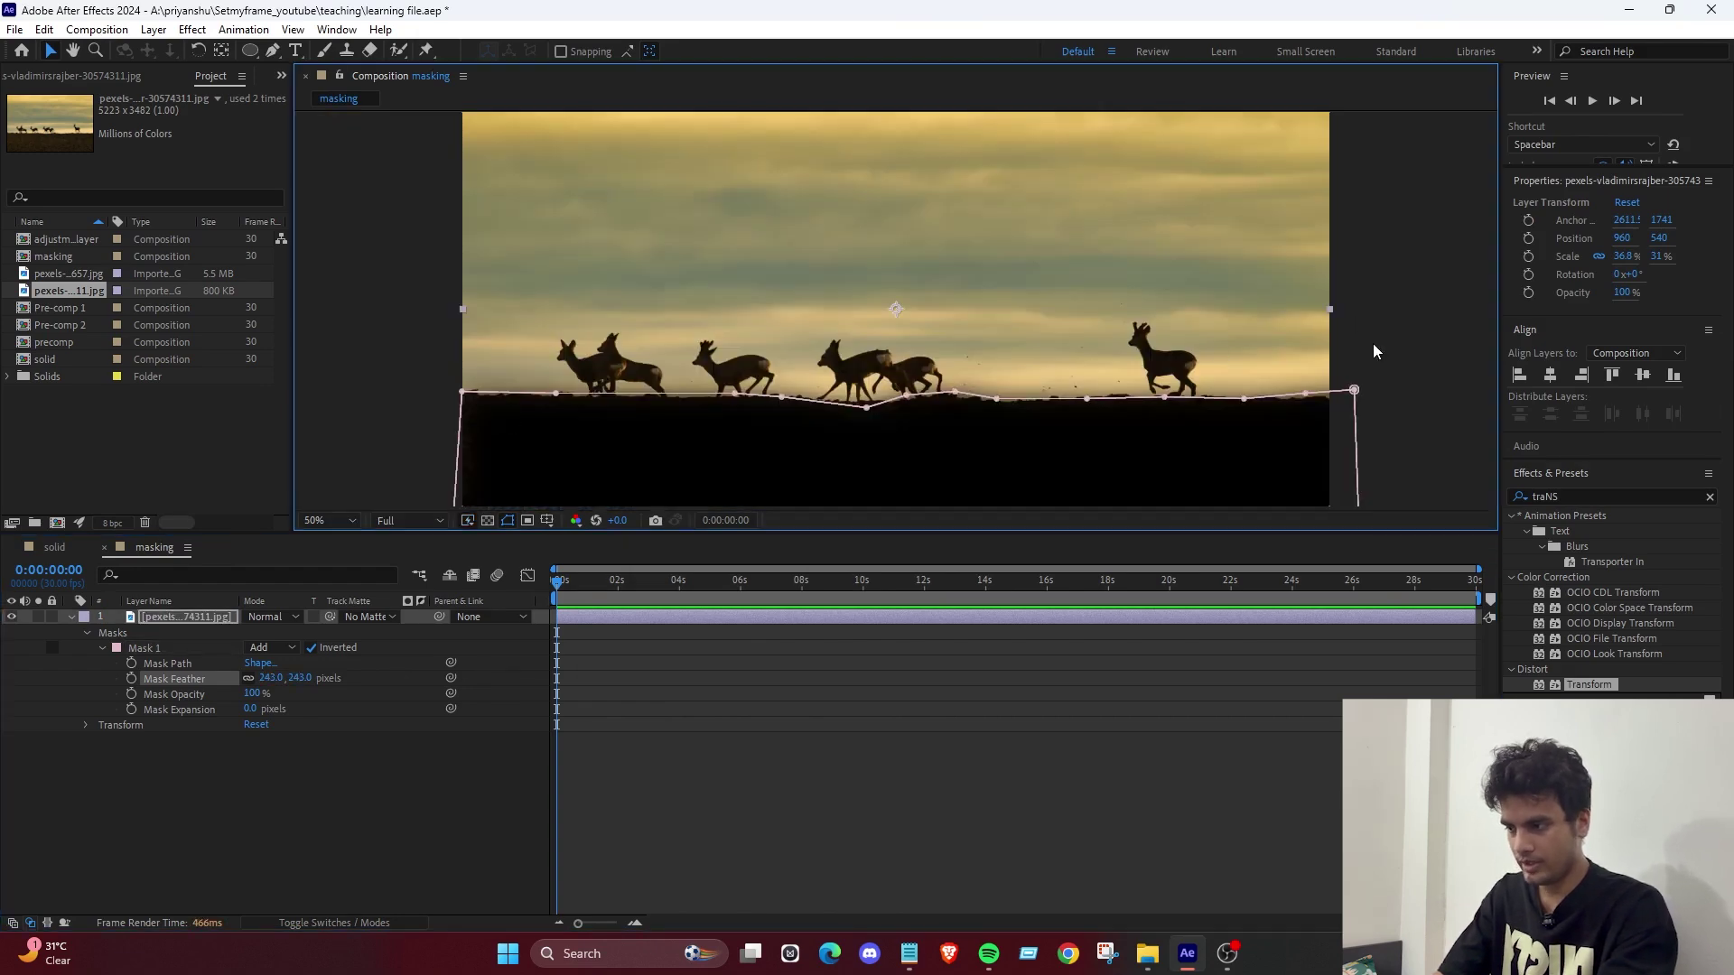
left_click(1411, 425)
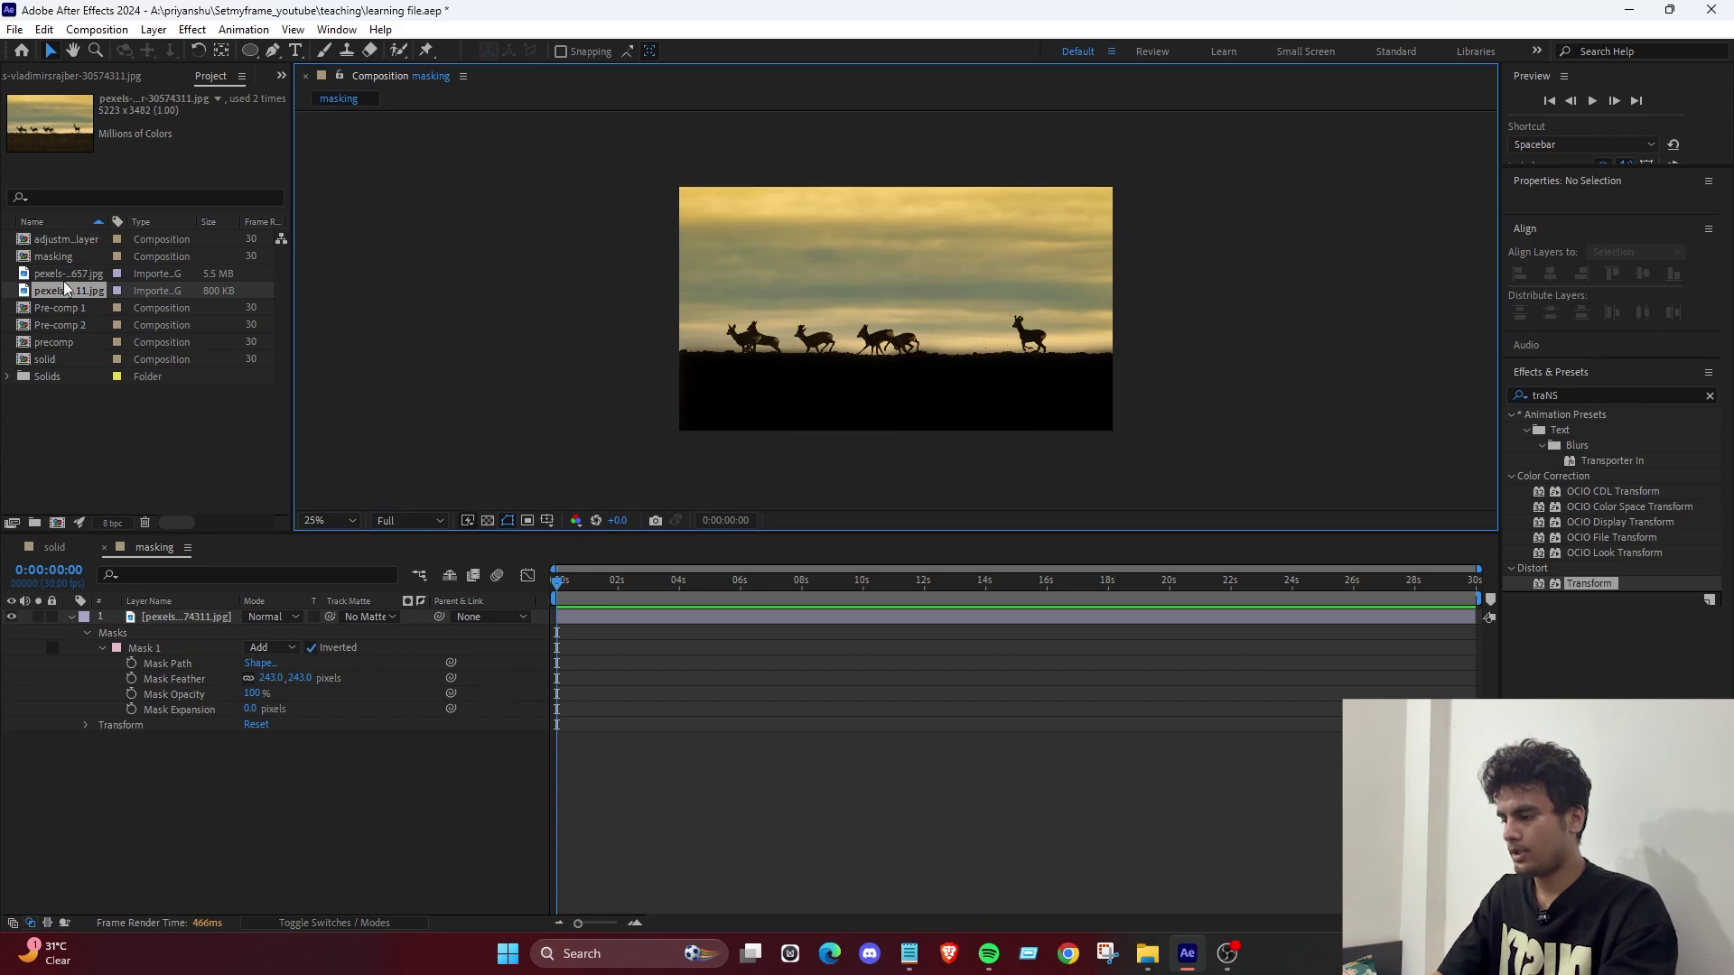
Place the other imported photo (pexels-...57.jpg) beneath the deer layer, scaled to 116% so it fills the masked-out ground.
left_click(65, 272)
left_click_drag(69, 273, 117, 706)
key("s")
left_click(791, 365)
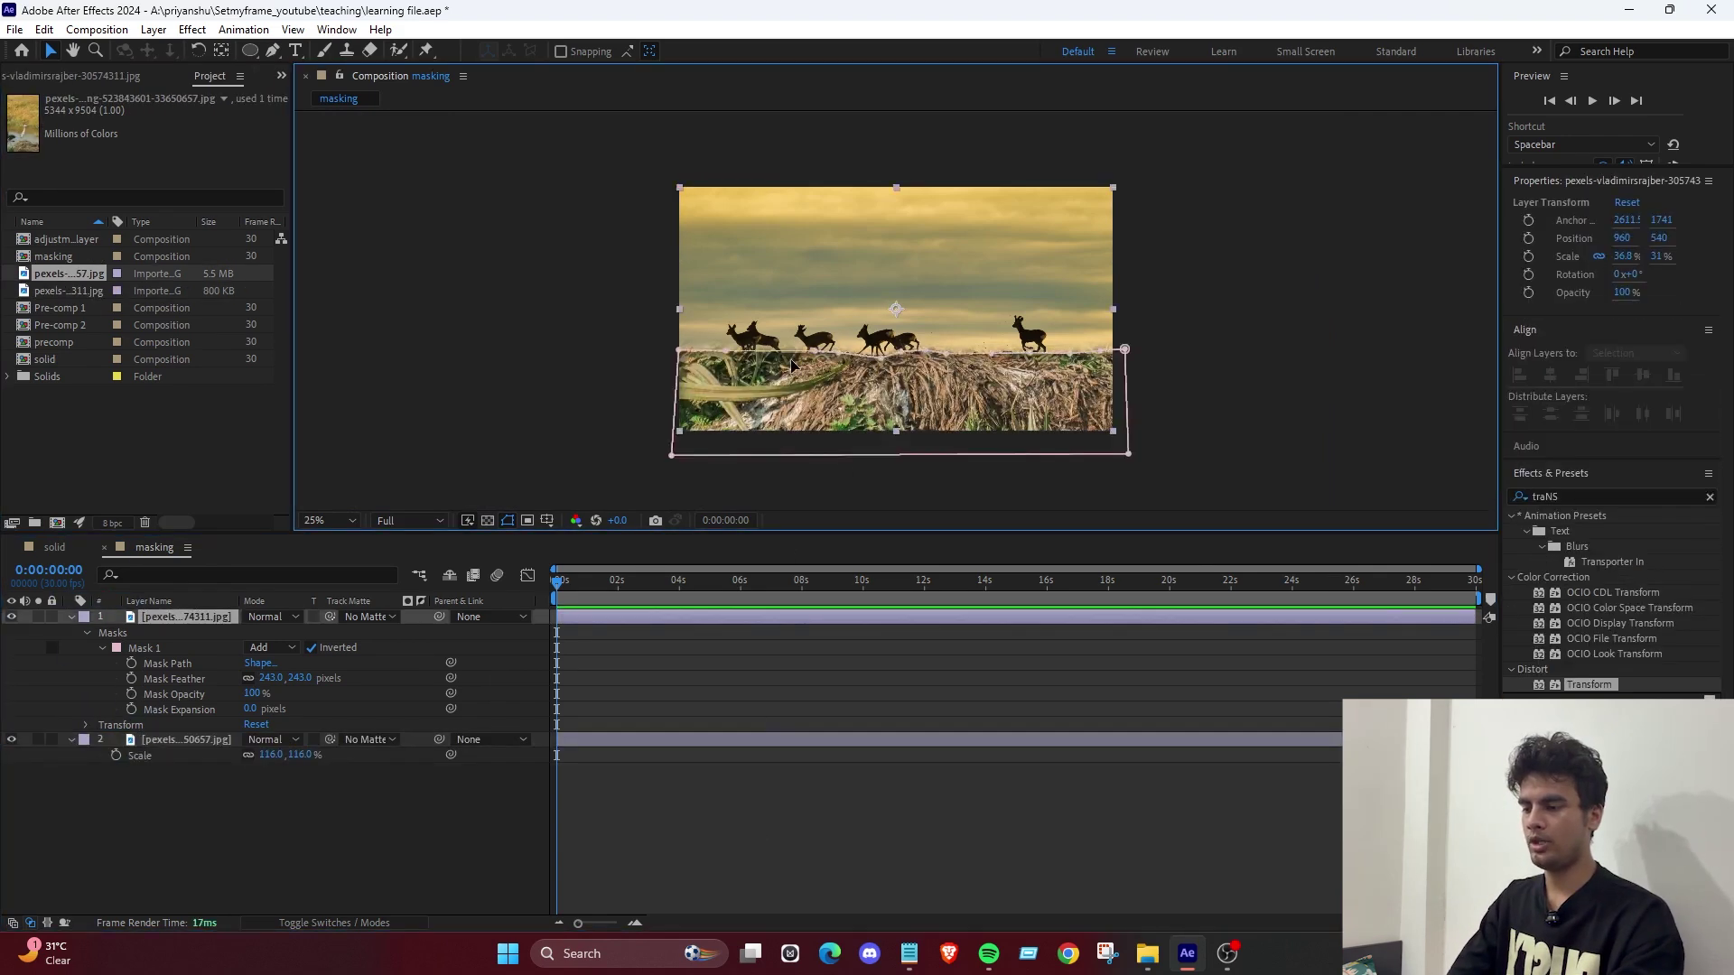
left_click(957, 718)
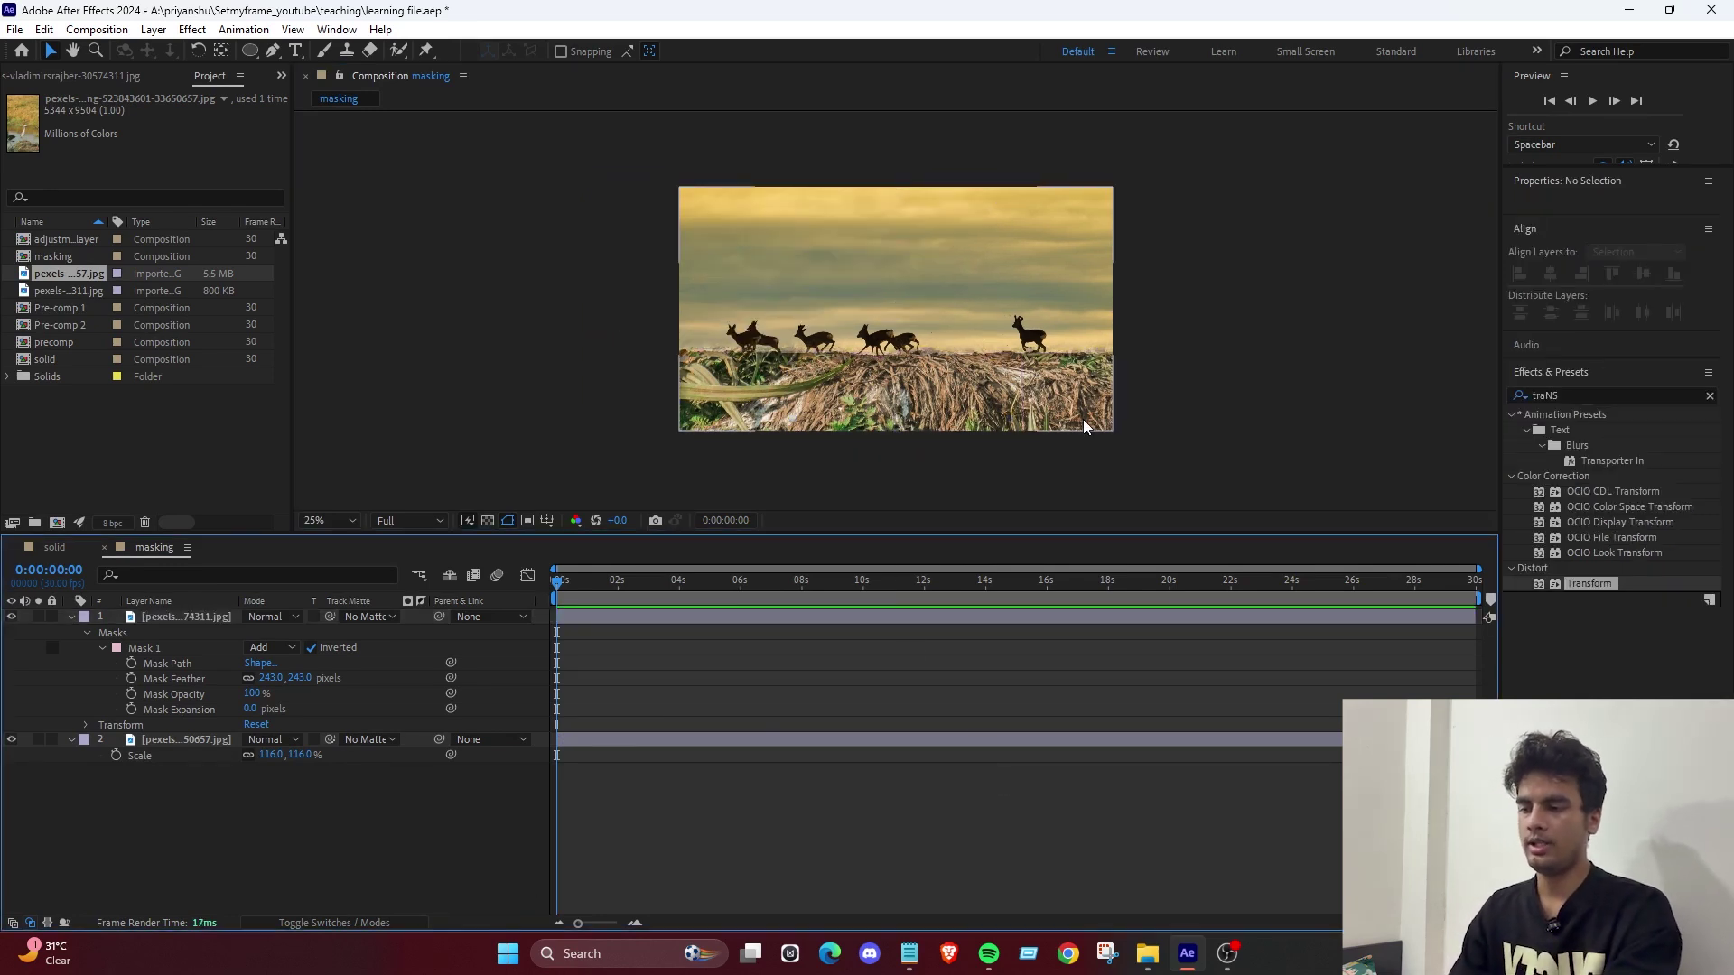
left_click(1247, 318)
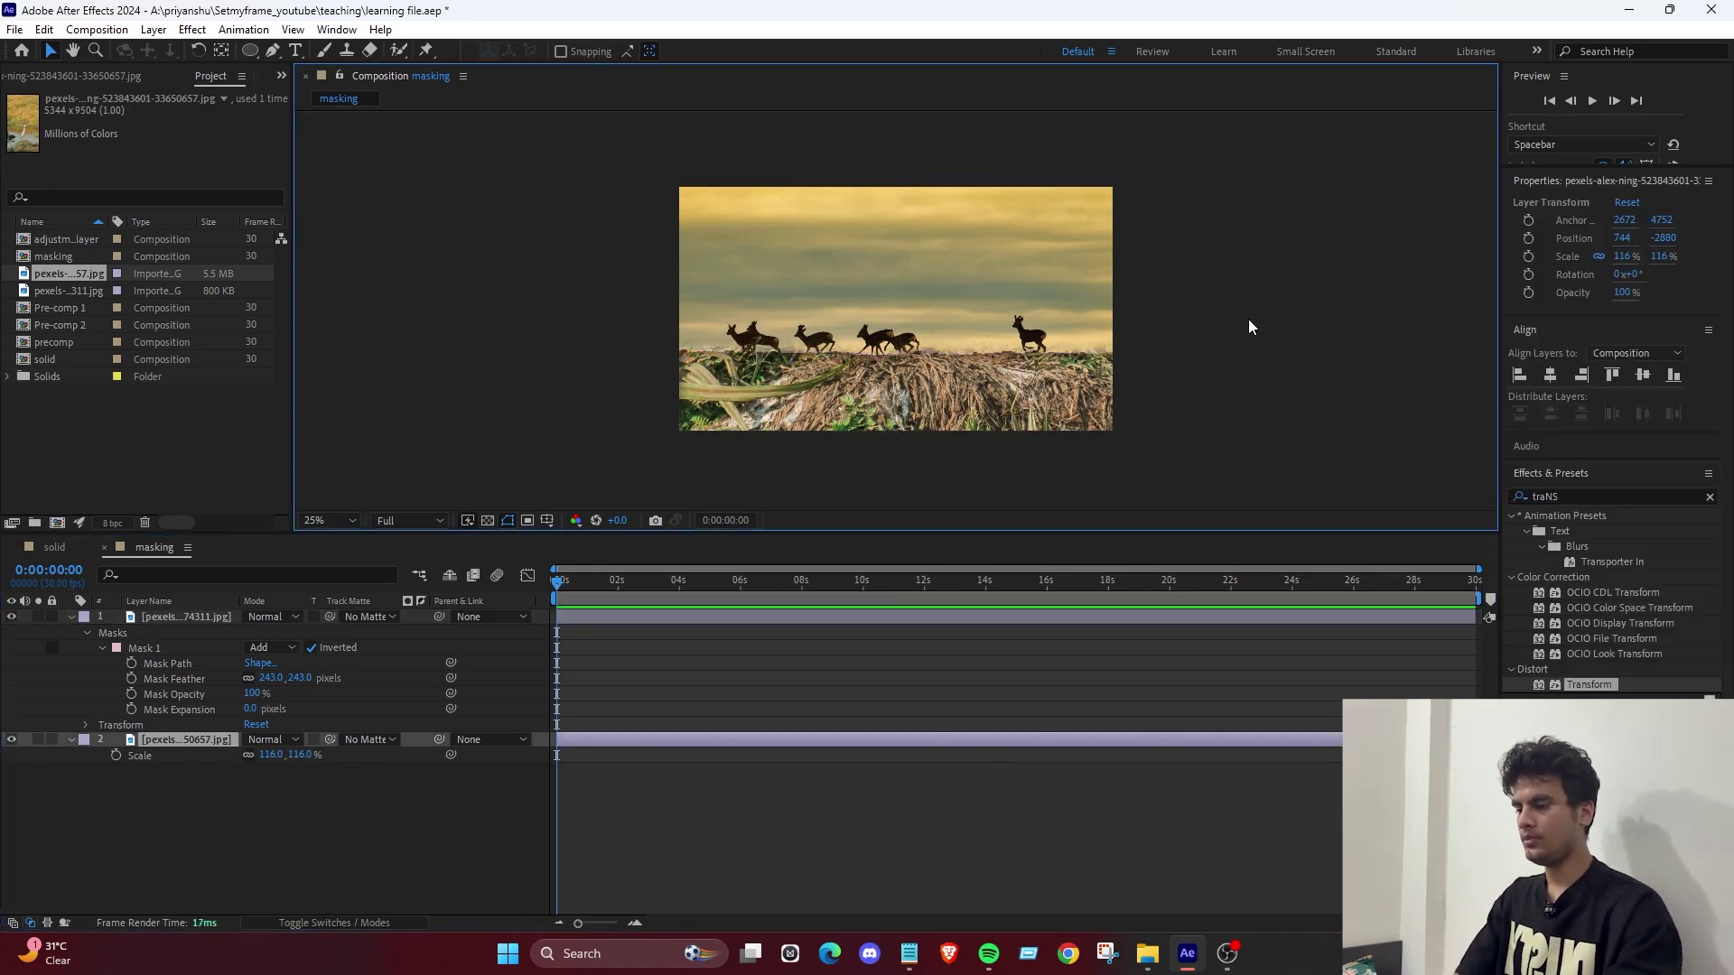
Set the deer layer's mask expansion to 299 pixels and hide the lower photo layer.
left_click(403, 647)
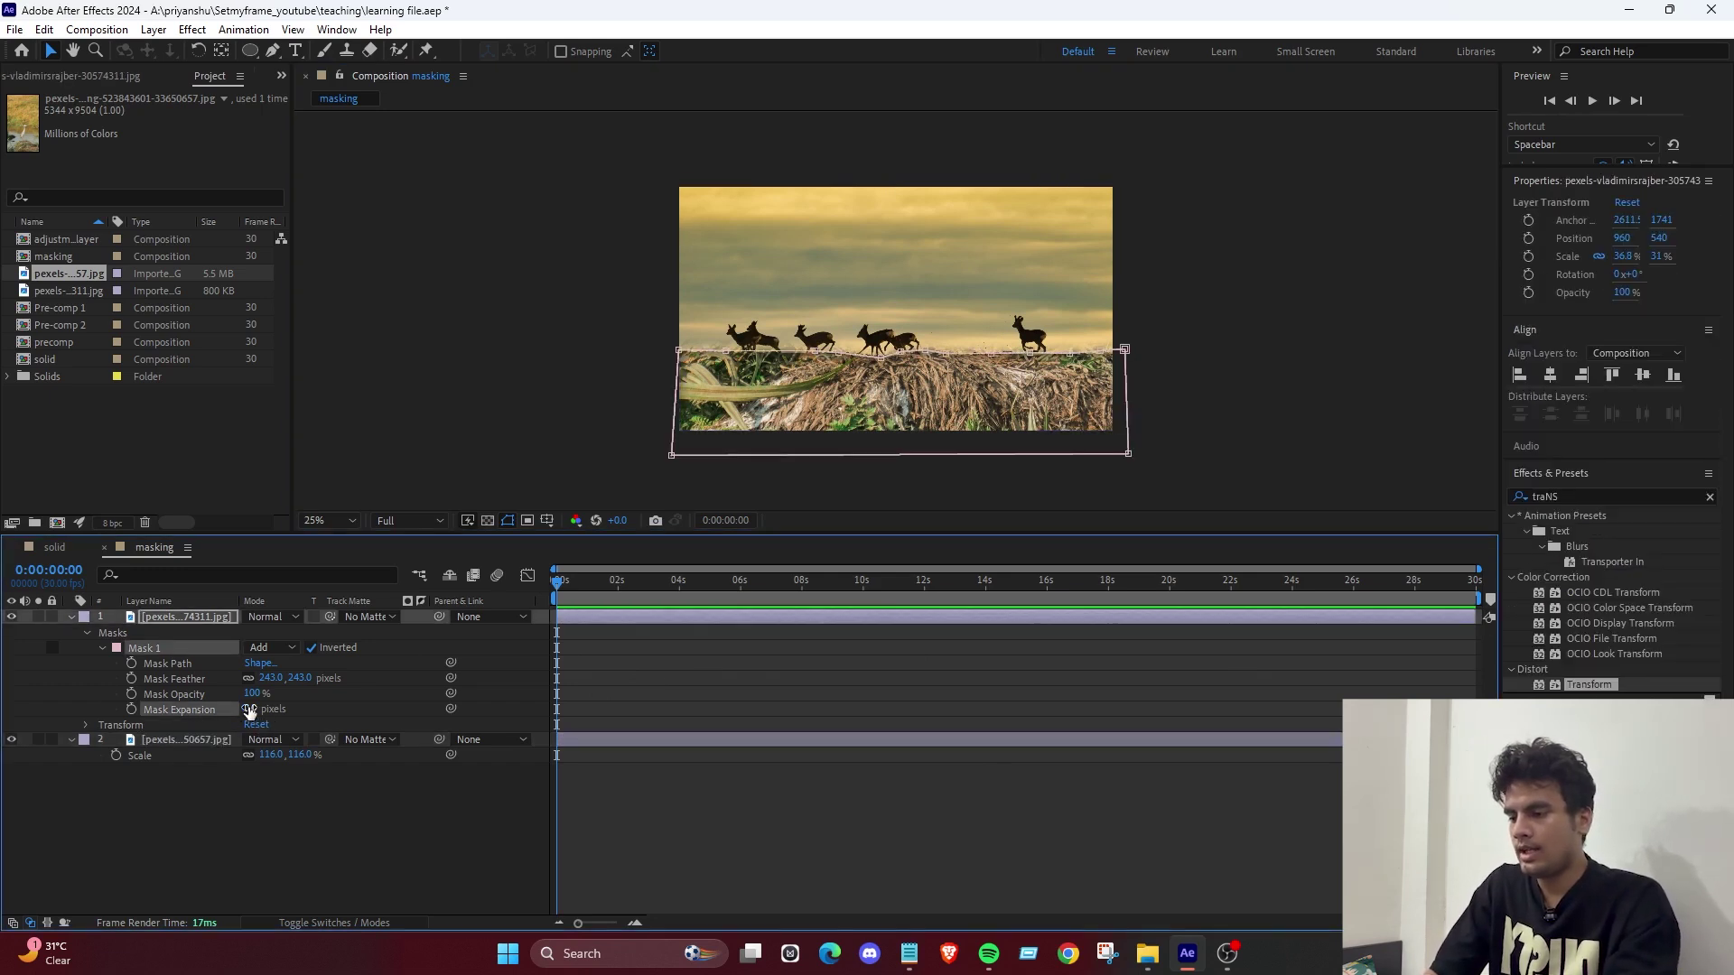
left_click_drag(250, 709, 445, 665)
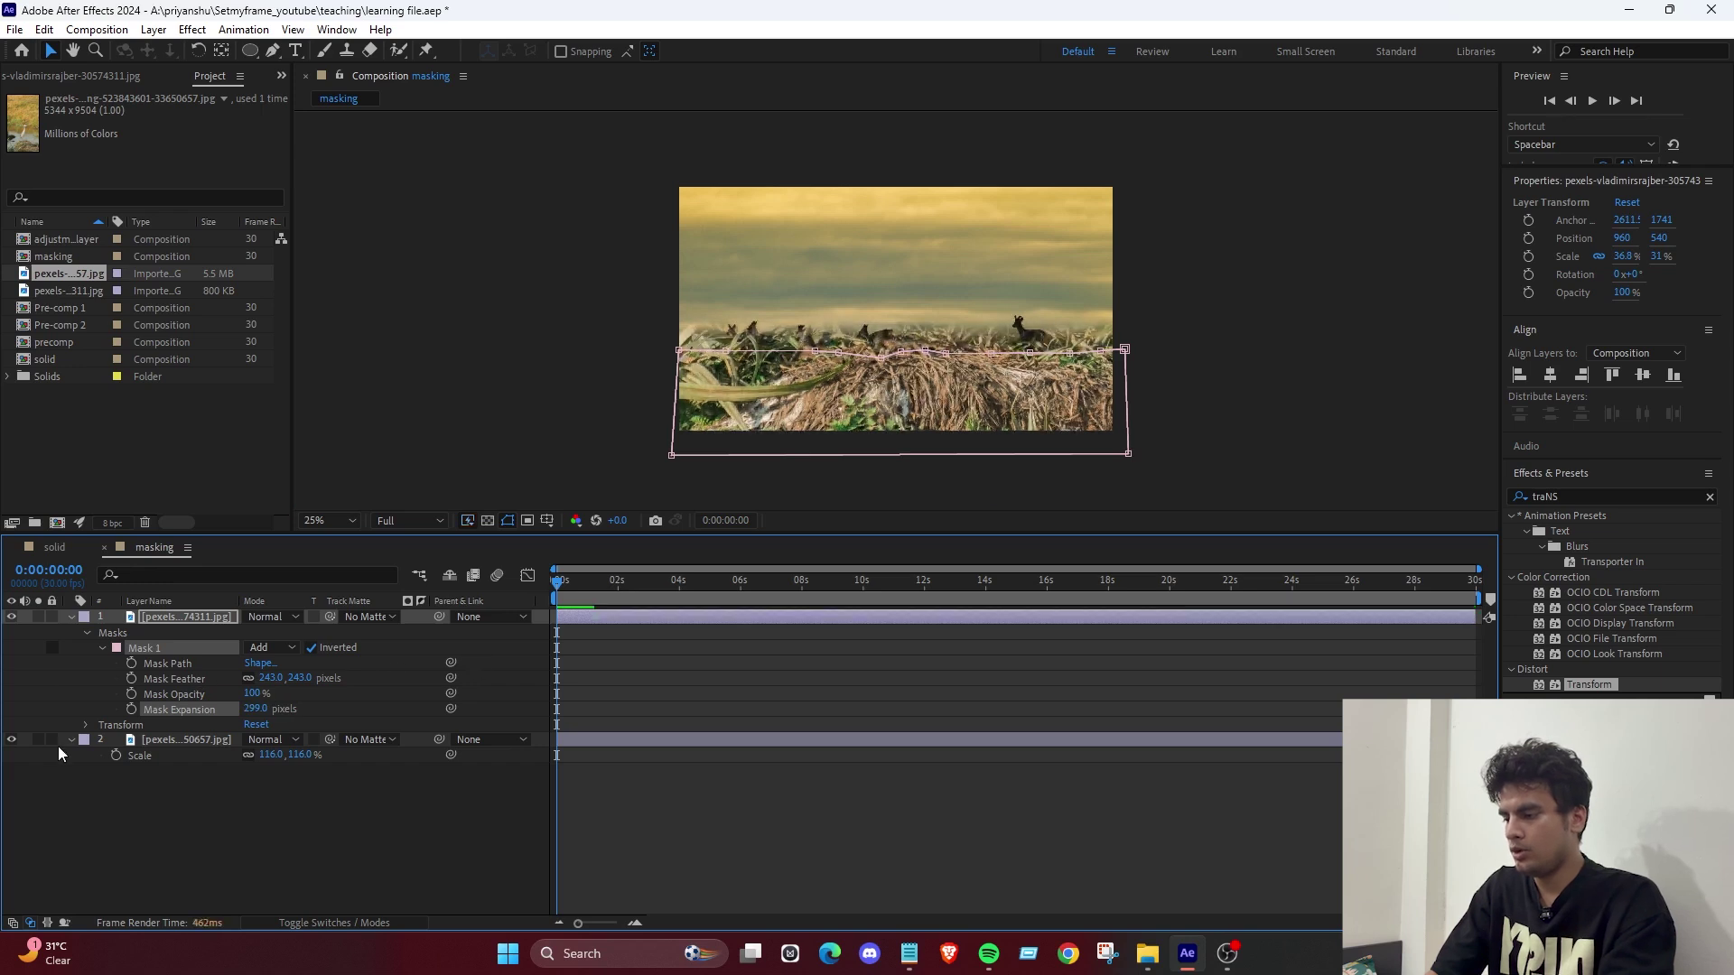
left_click(11, 740)
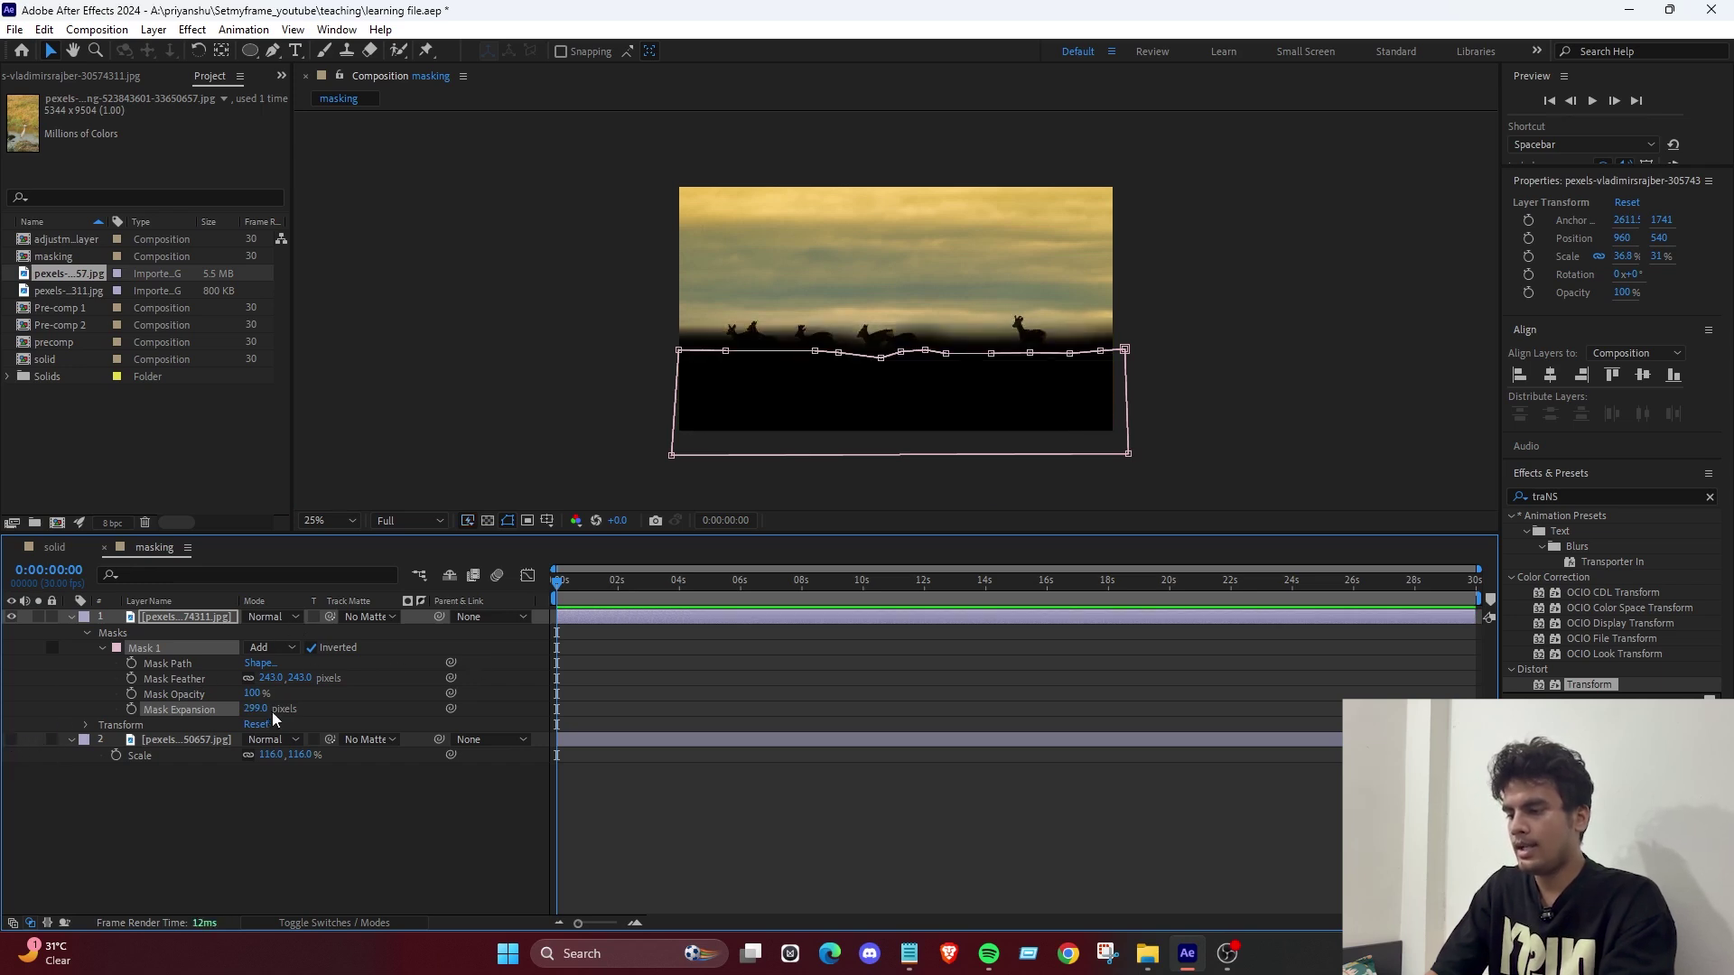
Try negative mask expansion down to -222 pixels on the deer layer, and set the expansion to 90 pixels.
left_click_drag(273, 712, 109, 722)
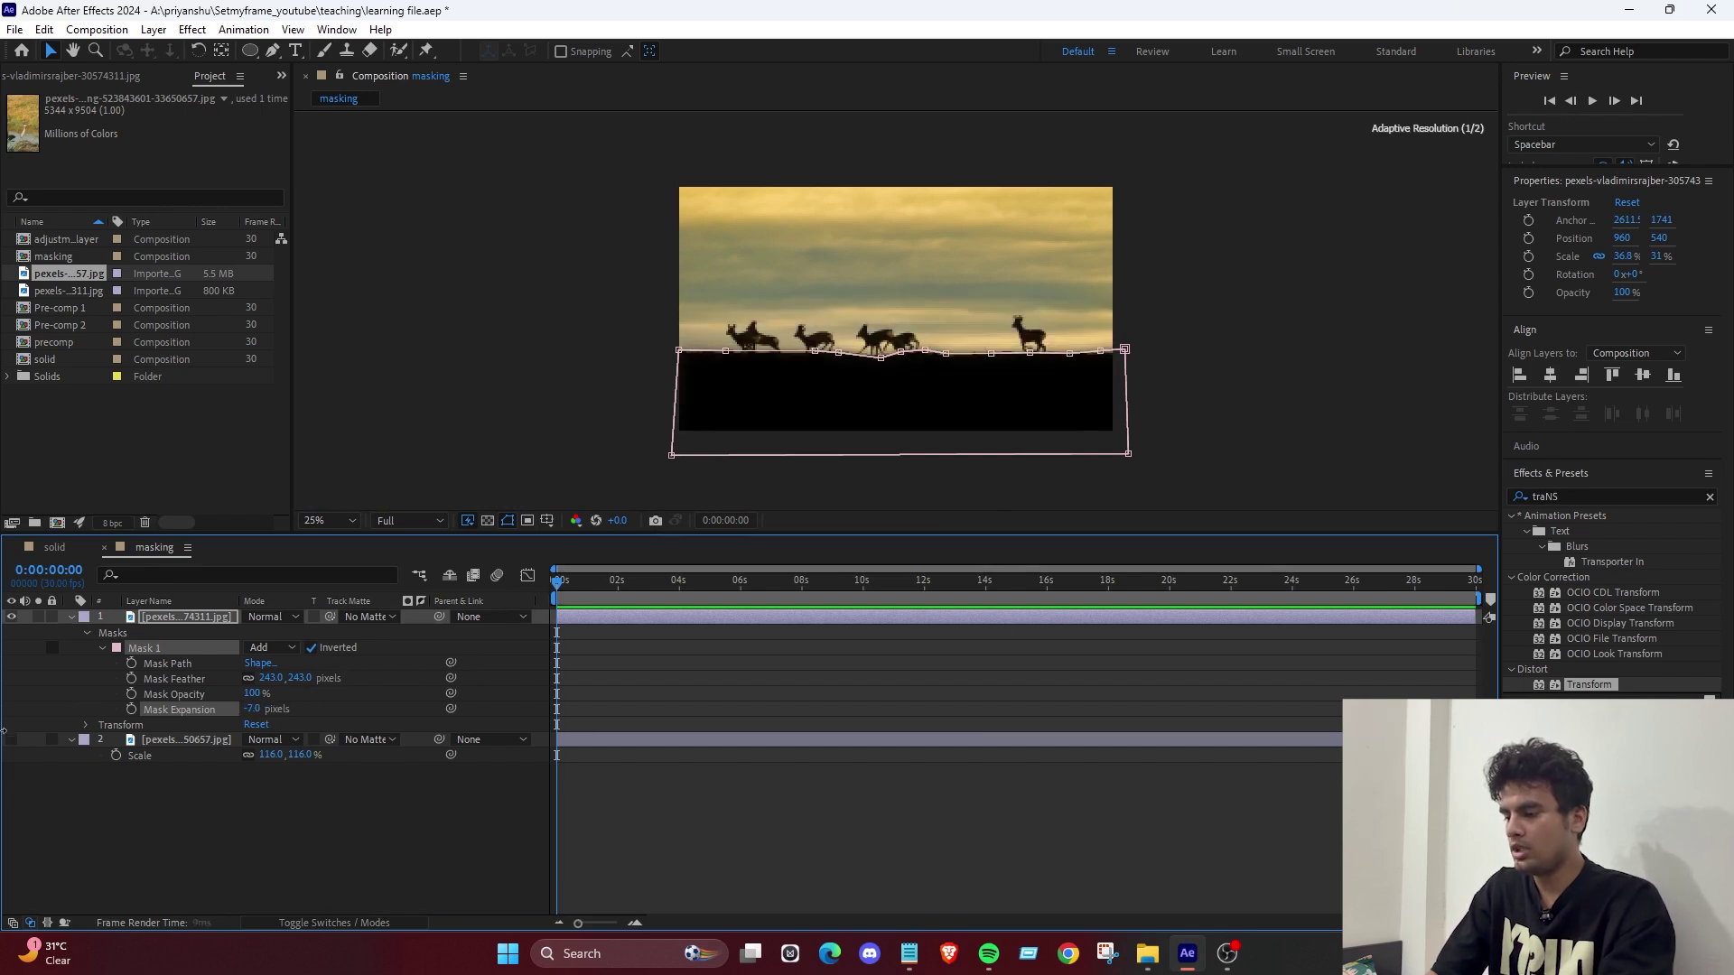
left_click_drag(270, 712, 41, 657)
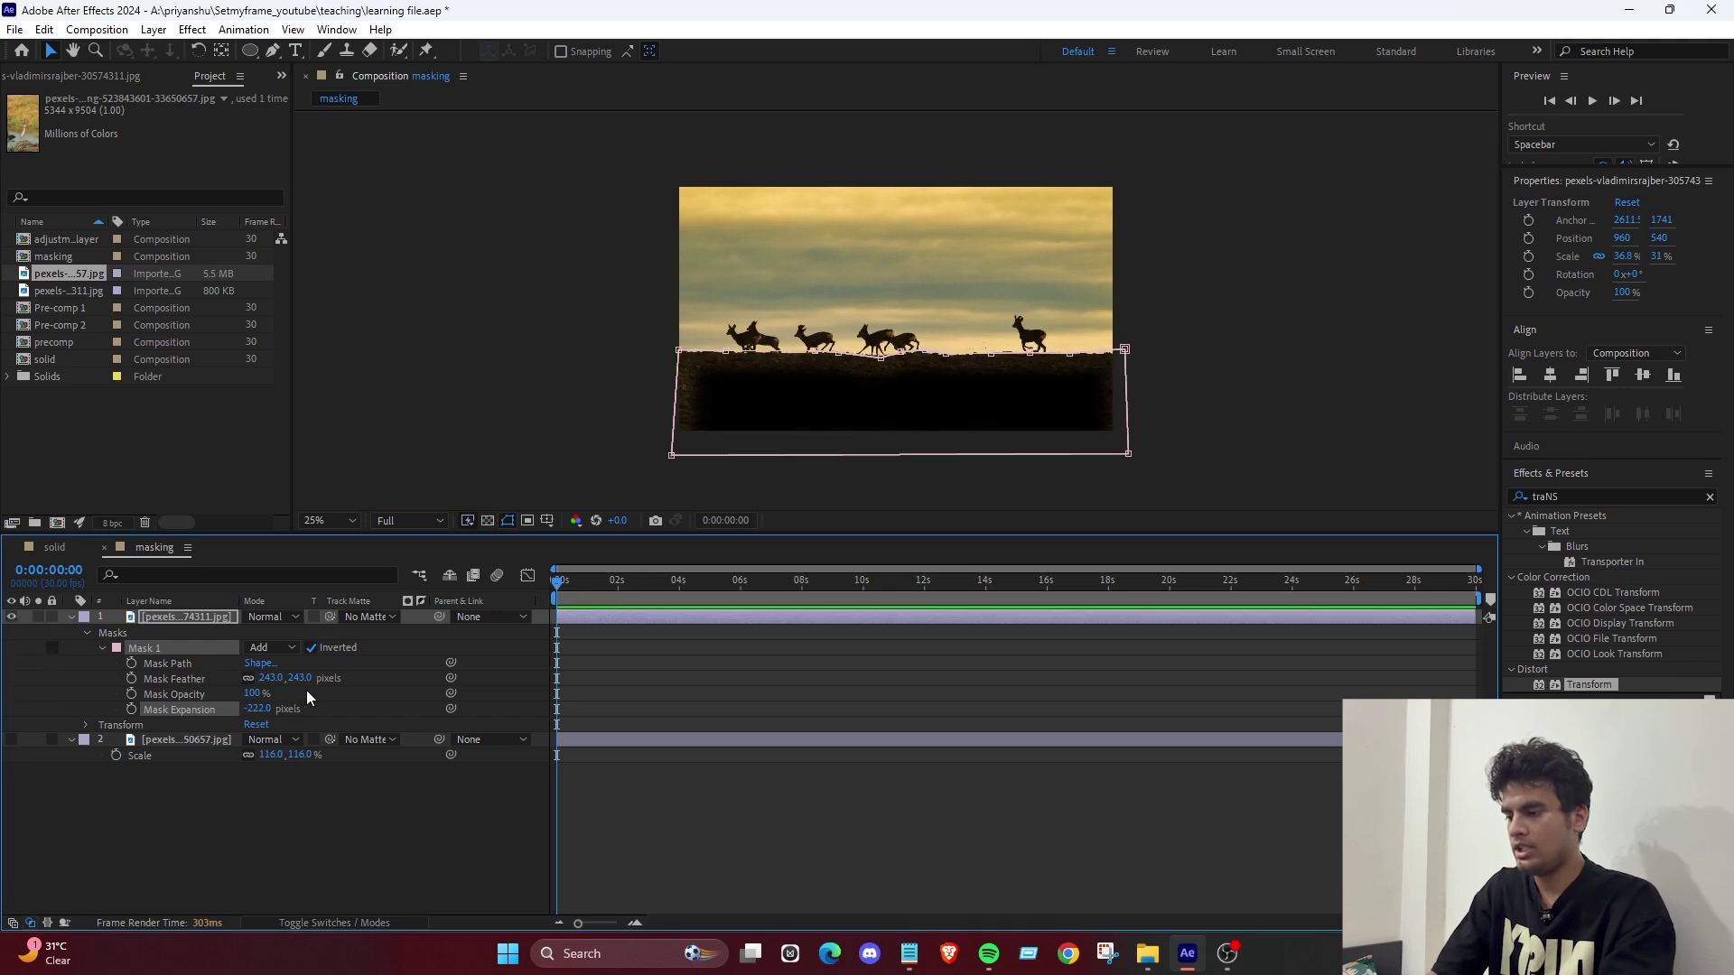
left_click_drag(264, 713, 372, 712)
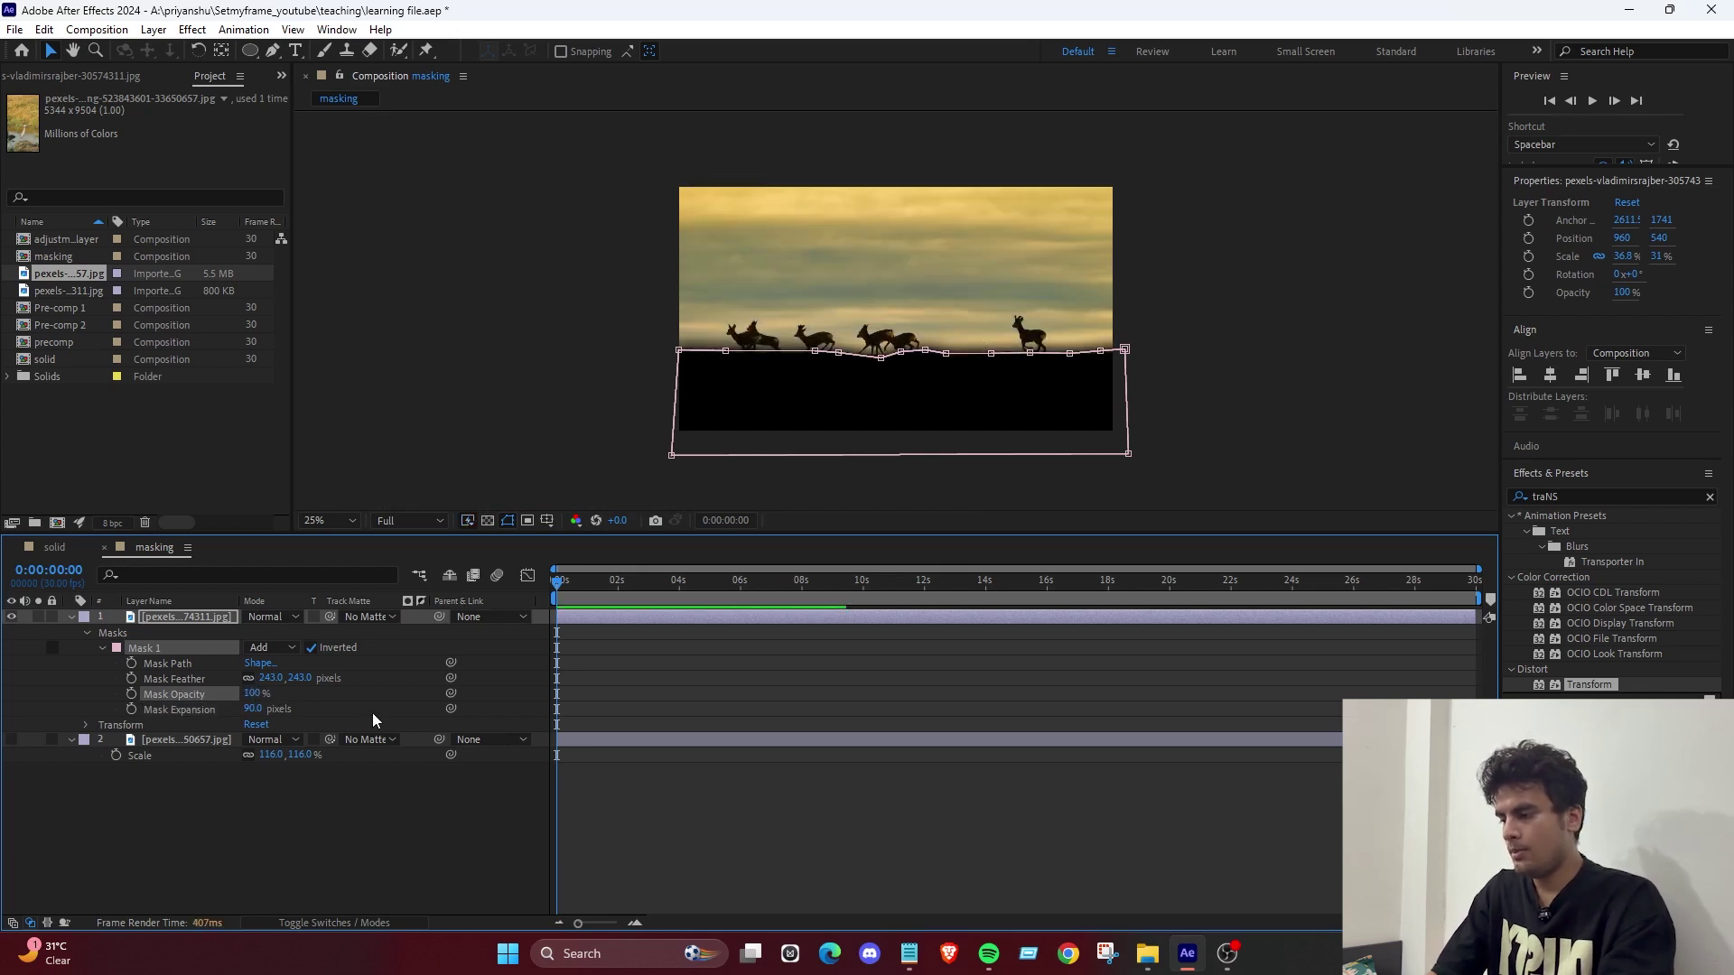
Collapse Mask 1's properties on the deer layer and the scale property of the lower photo layer, keeping that layer hidden.
key("F2")
left_click(129, 648)
left_click(102, 648)
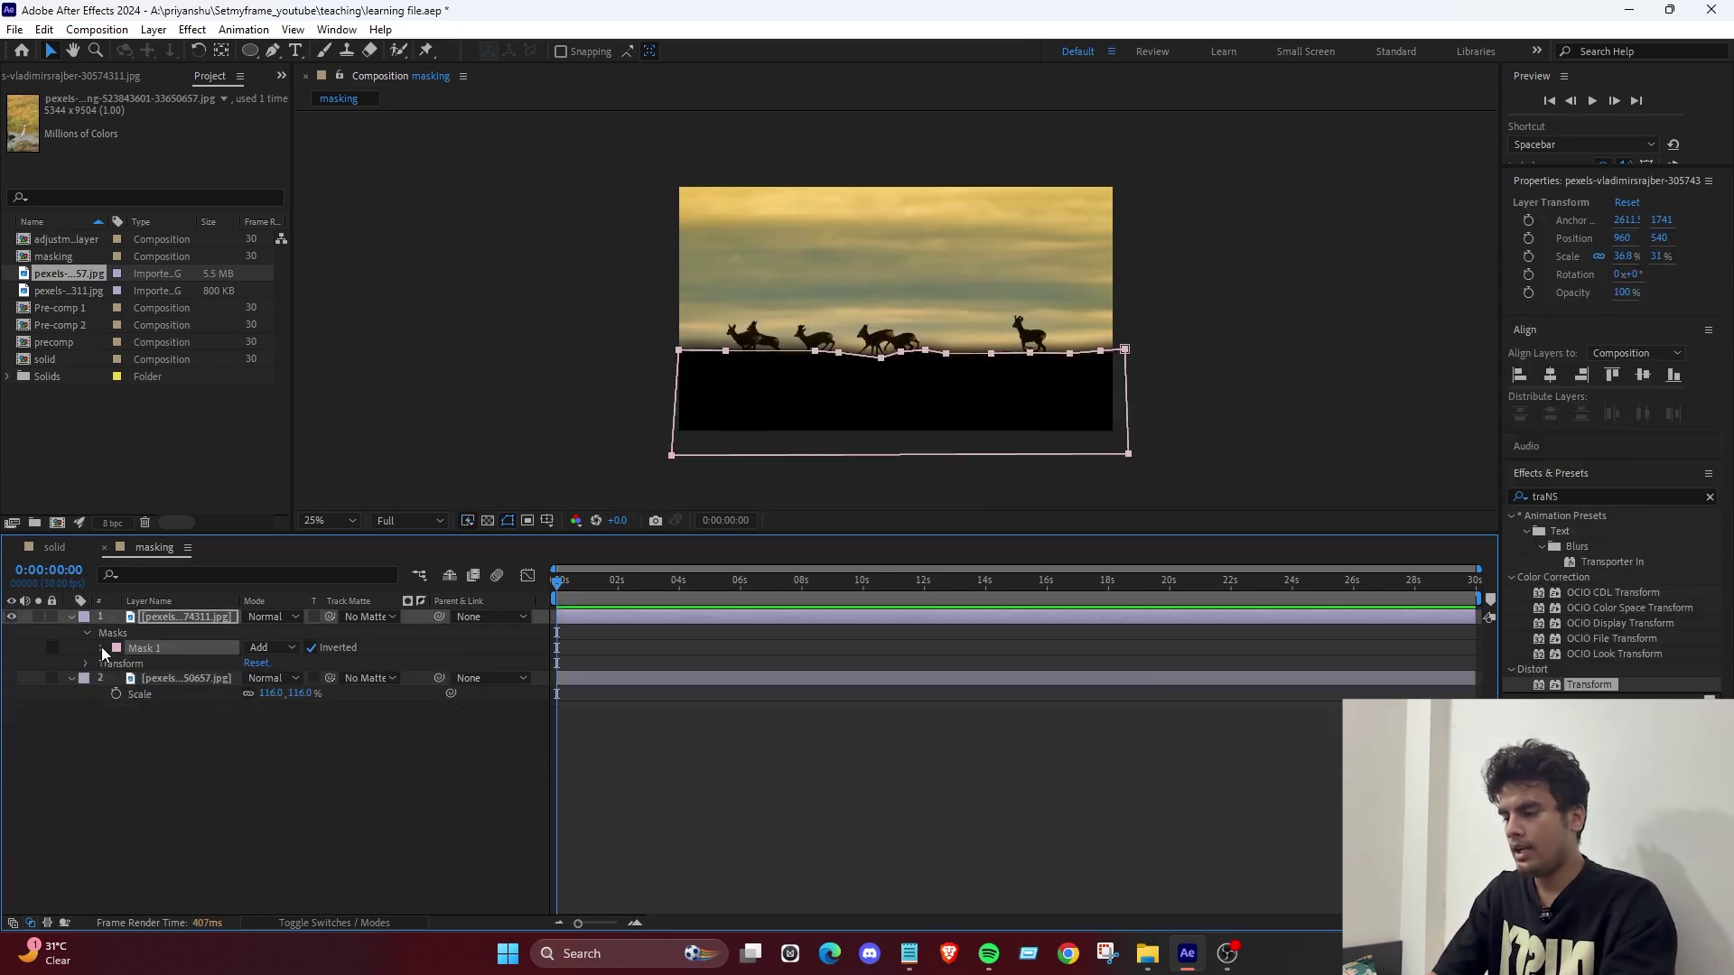
left_click(102, 648)
left_click(100, 647)
left_click(186, 719)
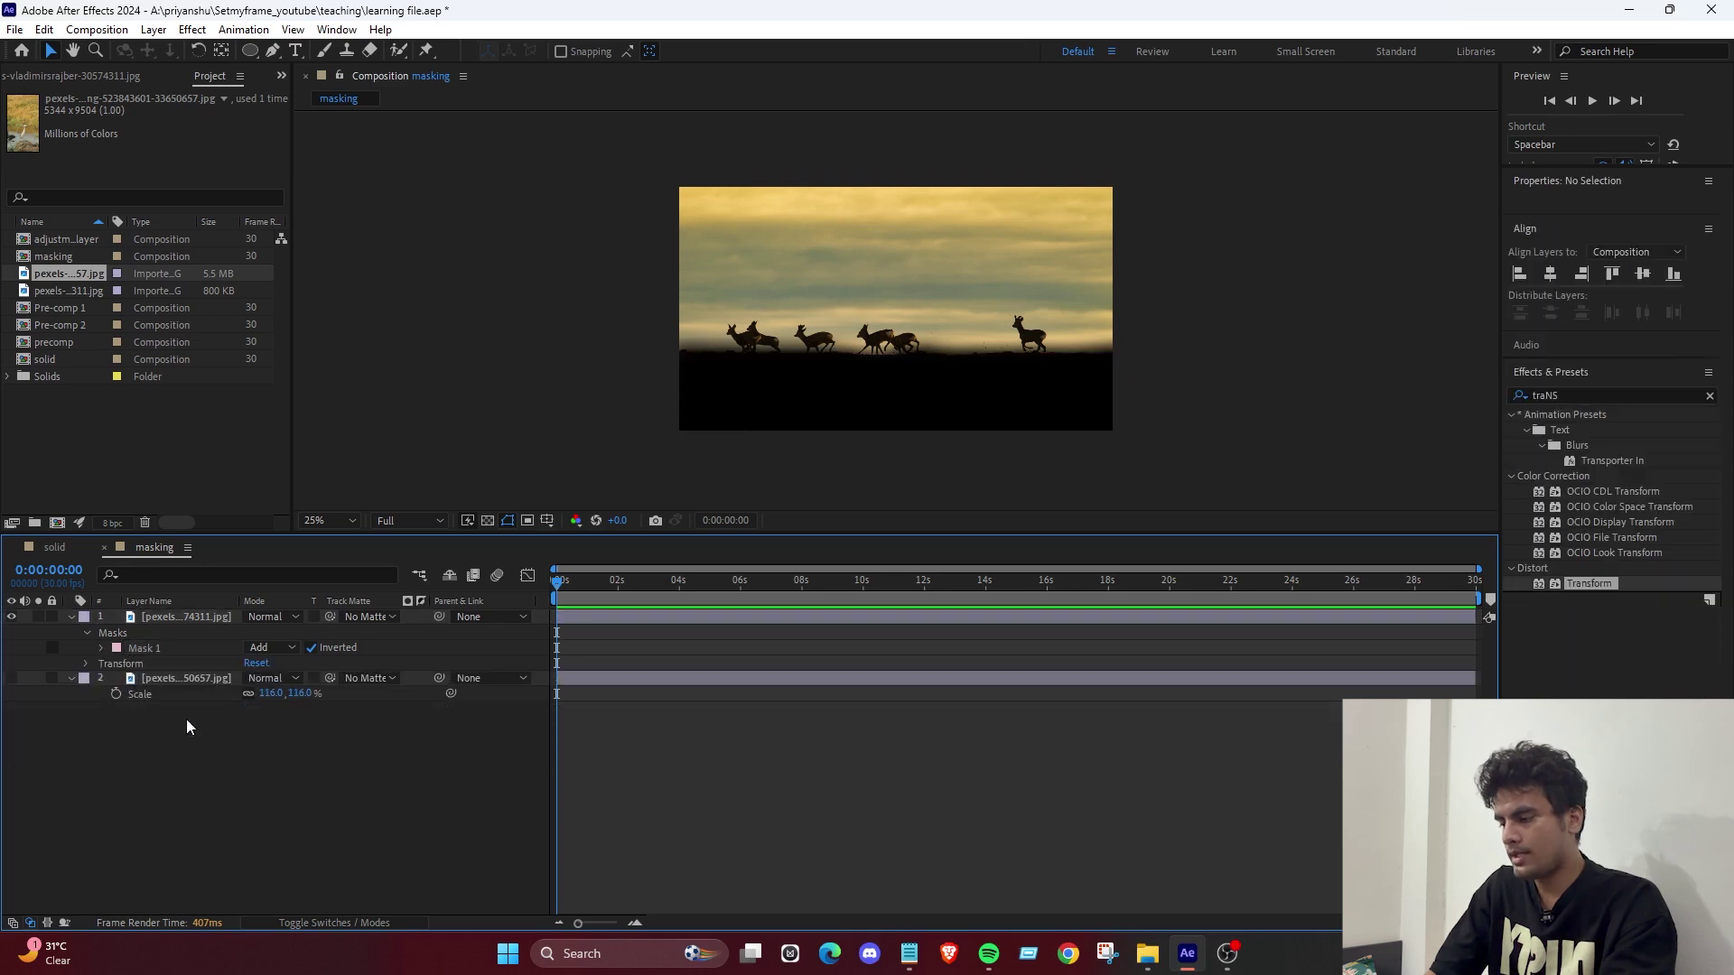
left_click(144, 694)
left_click(84, 678)
left_click(70, 679)
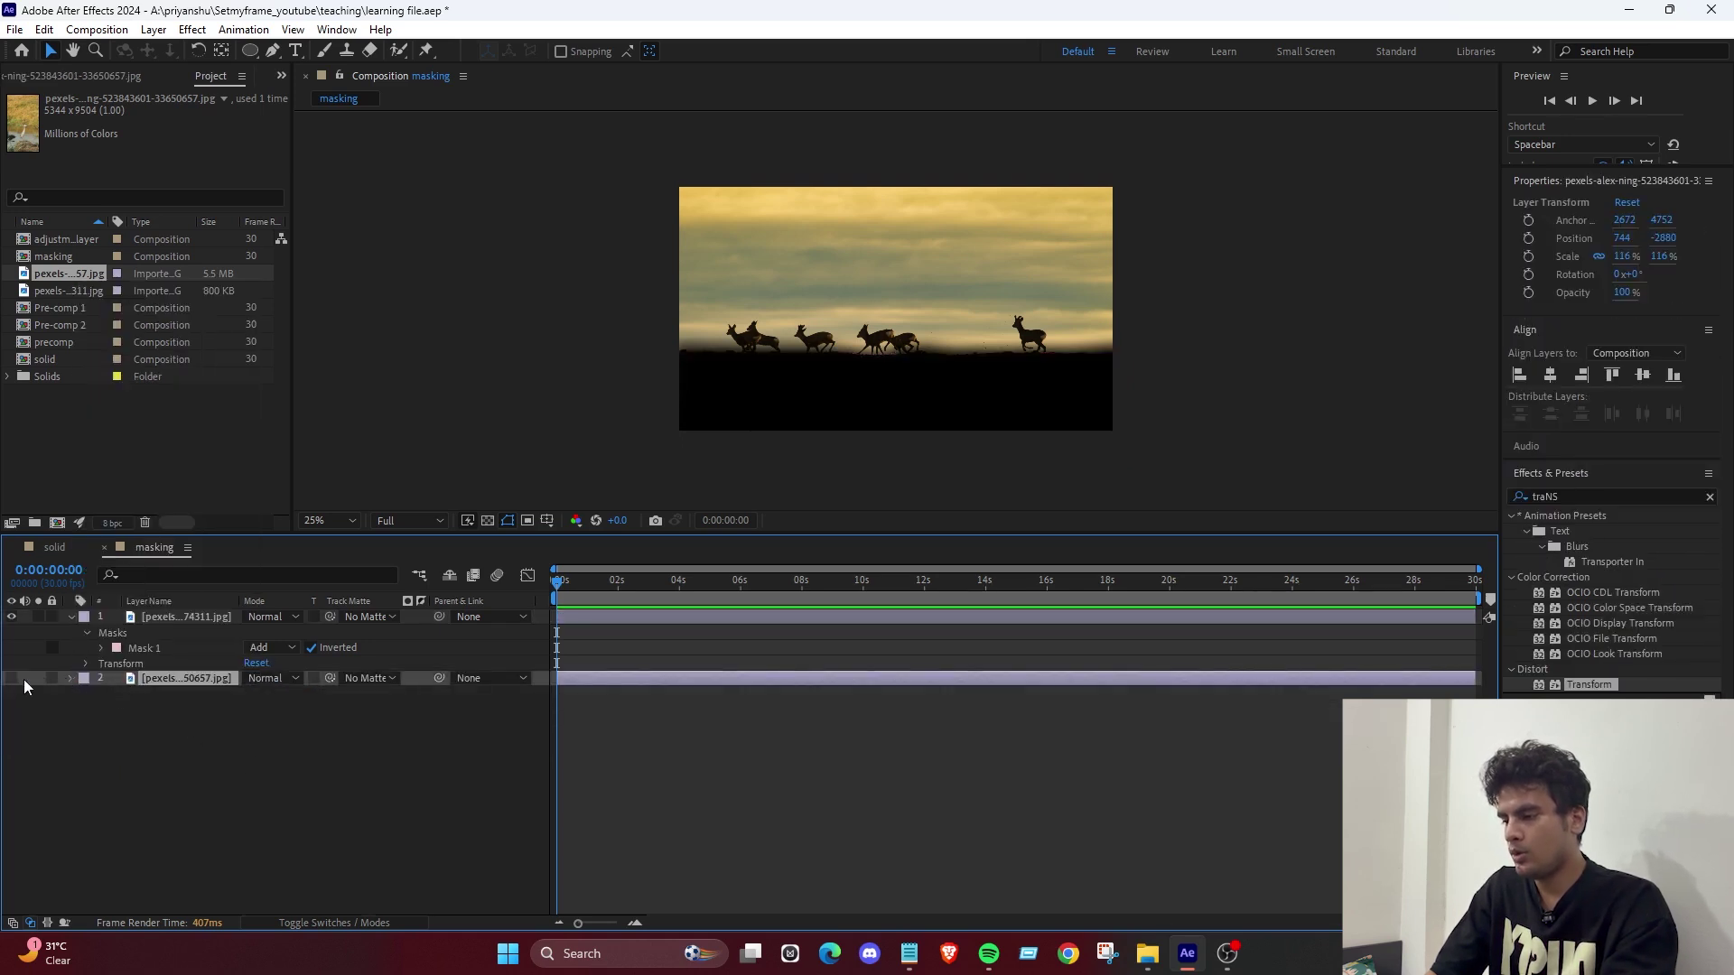
left_click(3, 688)
left_click(11, 685)
left_click(10, 684)
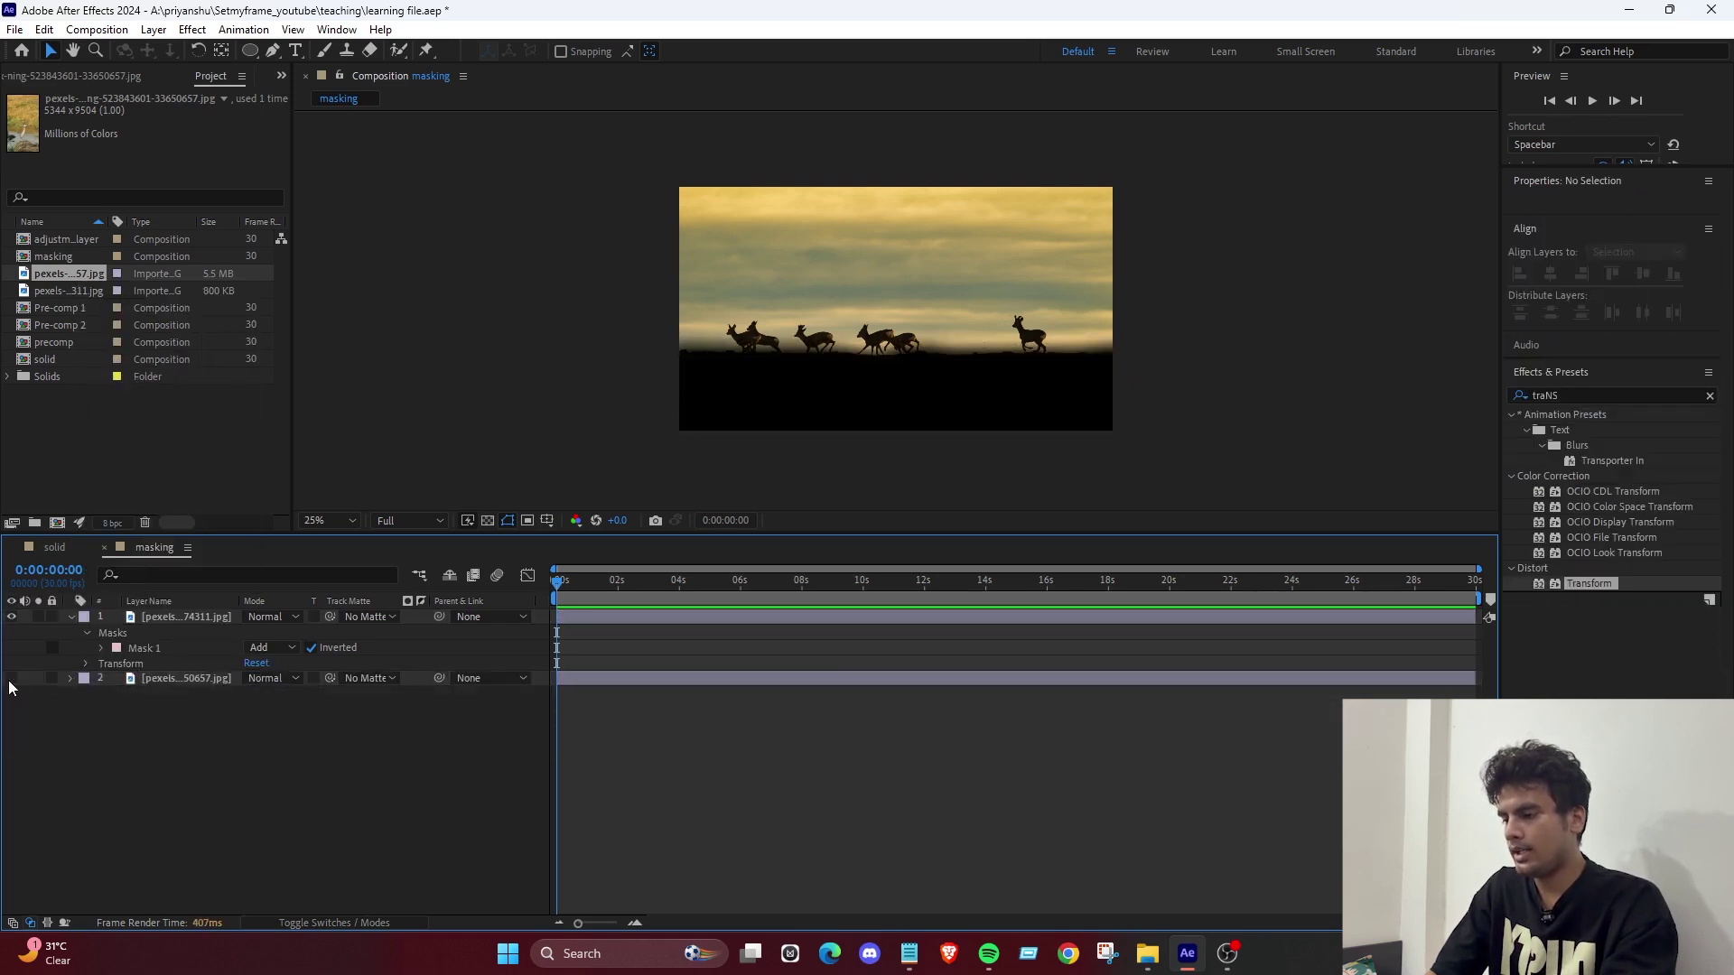
Draw a wide elliptical mask across the upper sky of the deer layer, extending past both sides, and set its mode to Subtract.
left_click(181, 618)
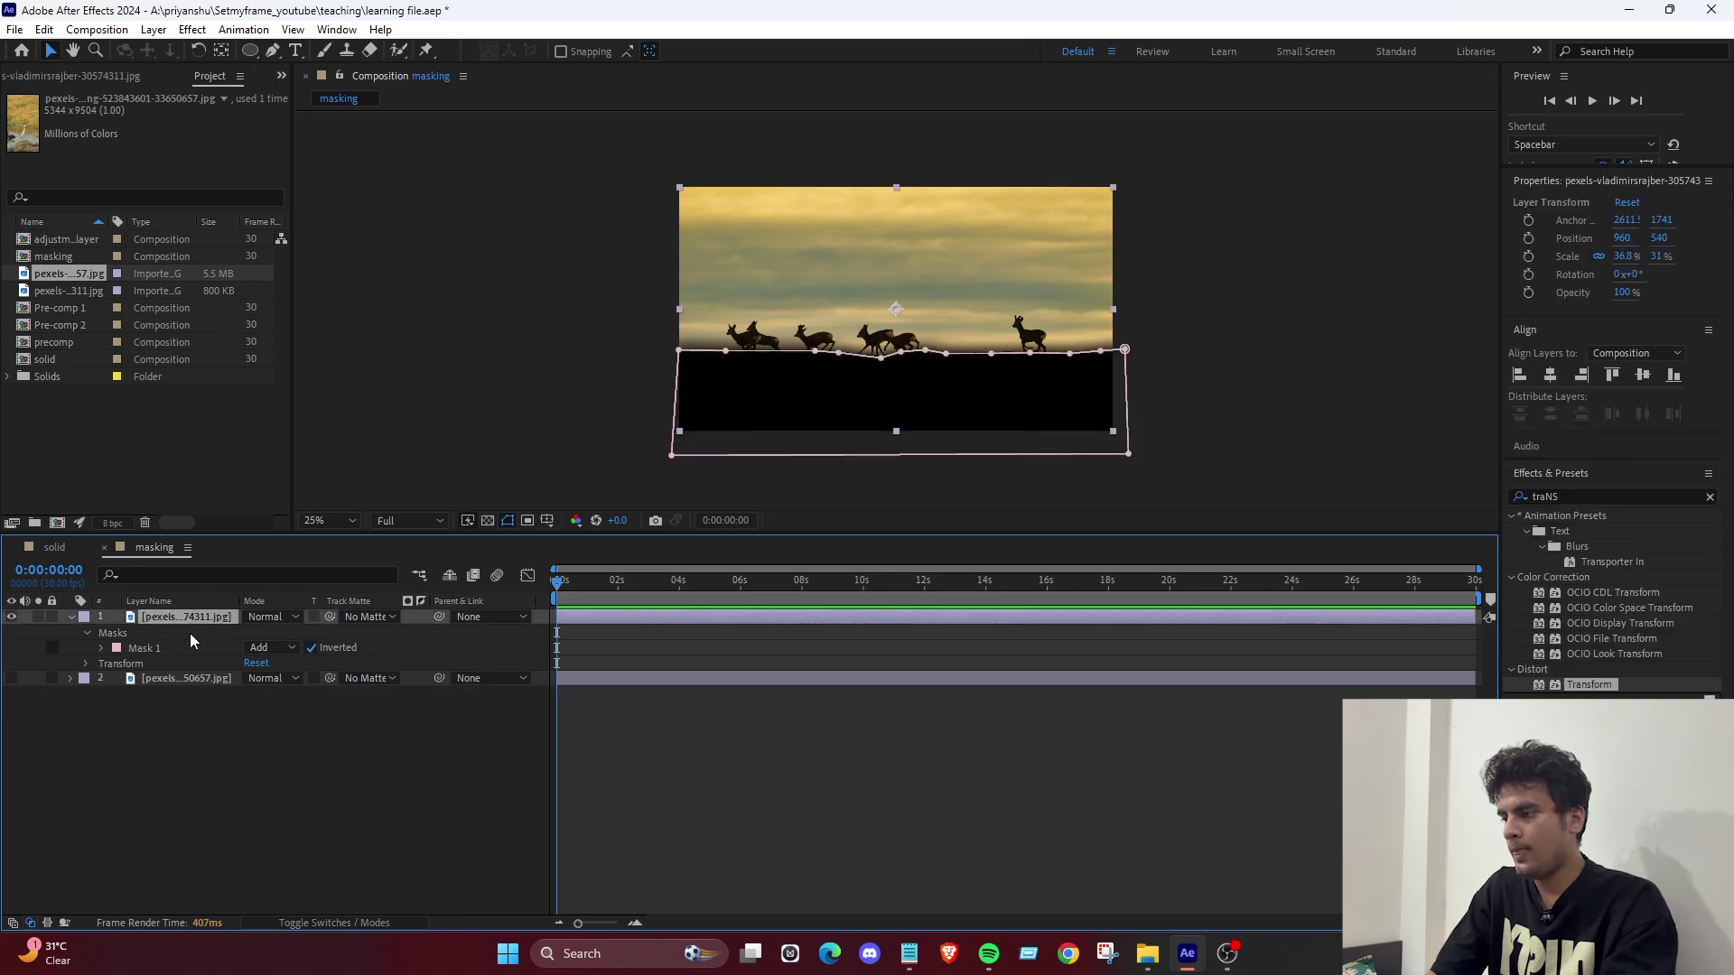
left_click(253, 50)
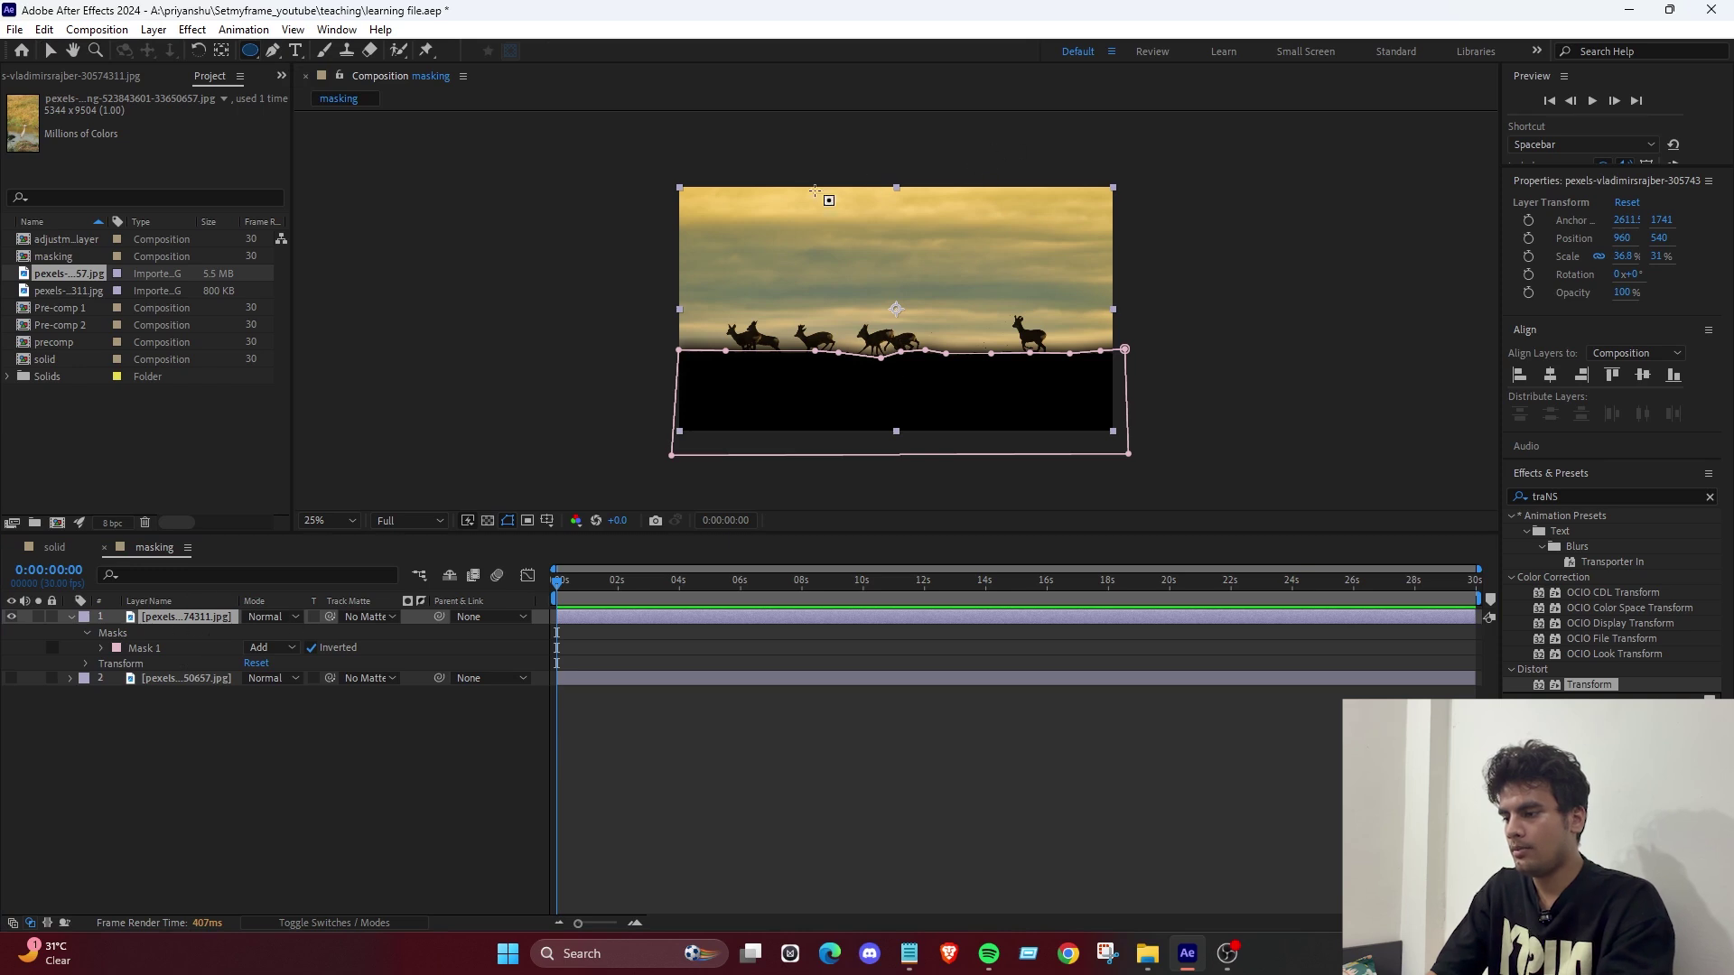
mouse_move(645, 166)
left_mouse_down()
mouse_move(1047, 255)
mouse_move(1151, 258)
mouse_move(1150, 283)
left_mouse_up()
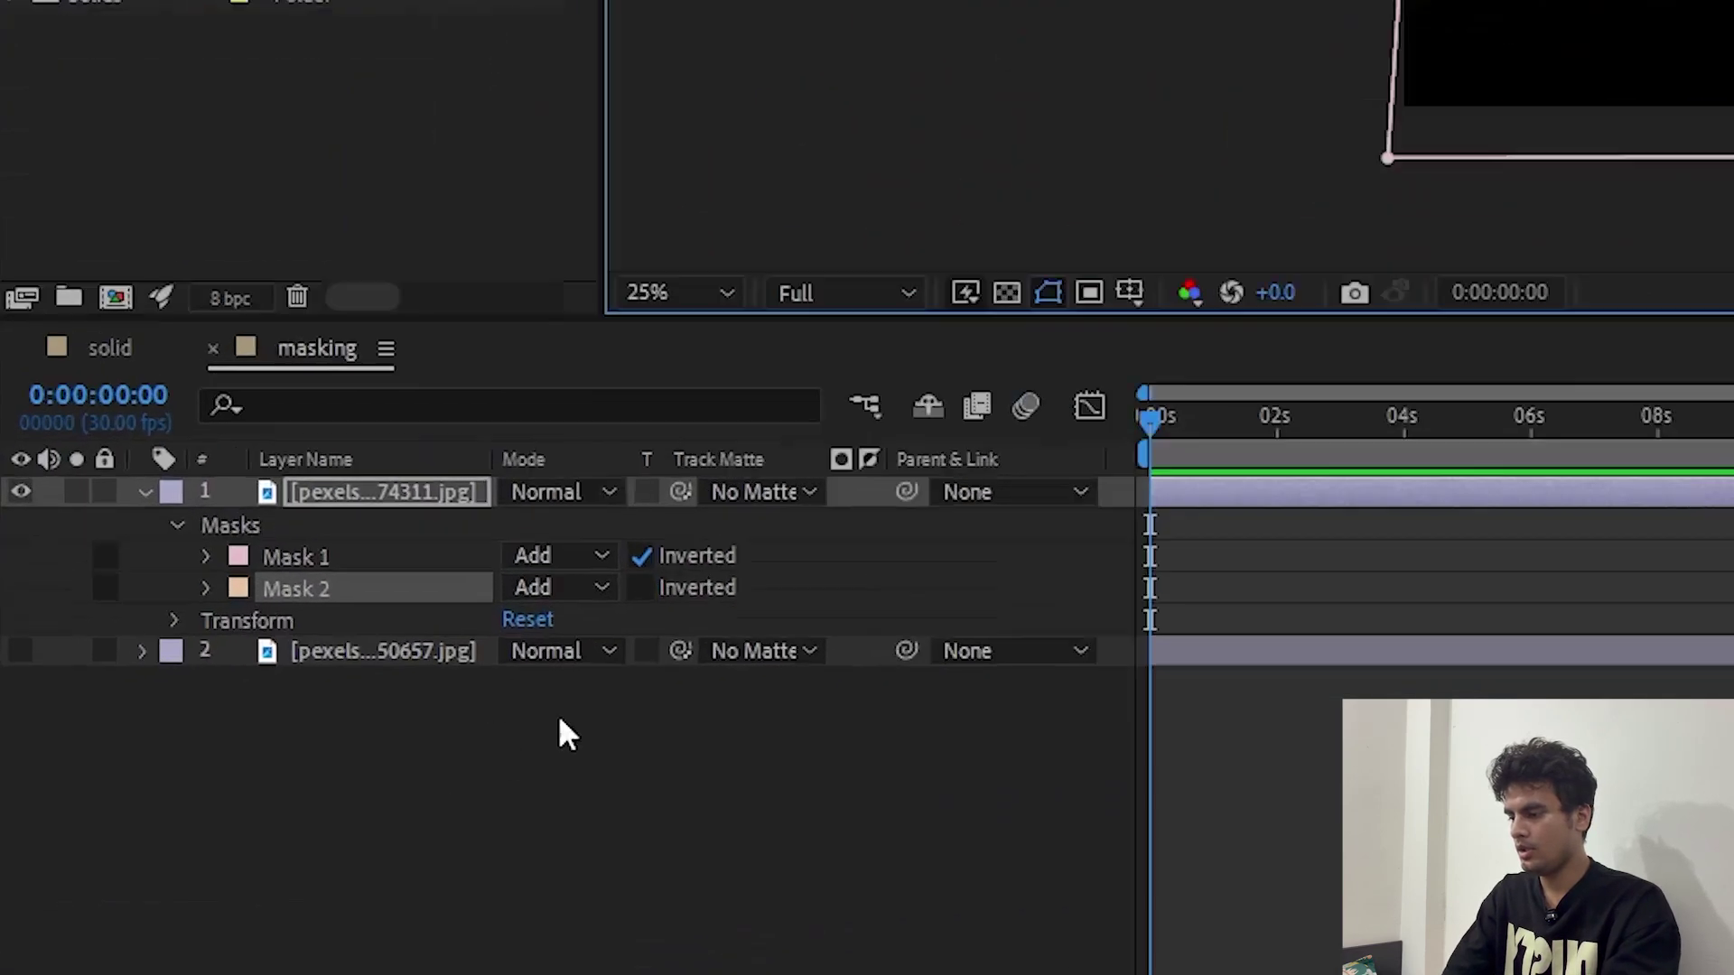
left_click(677, 579)
left_click(678, 579)
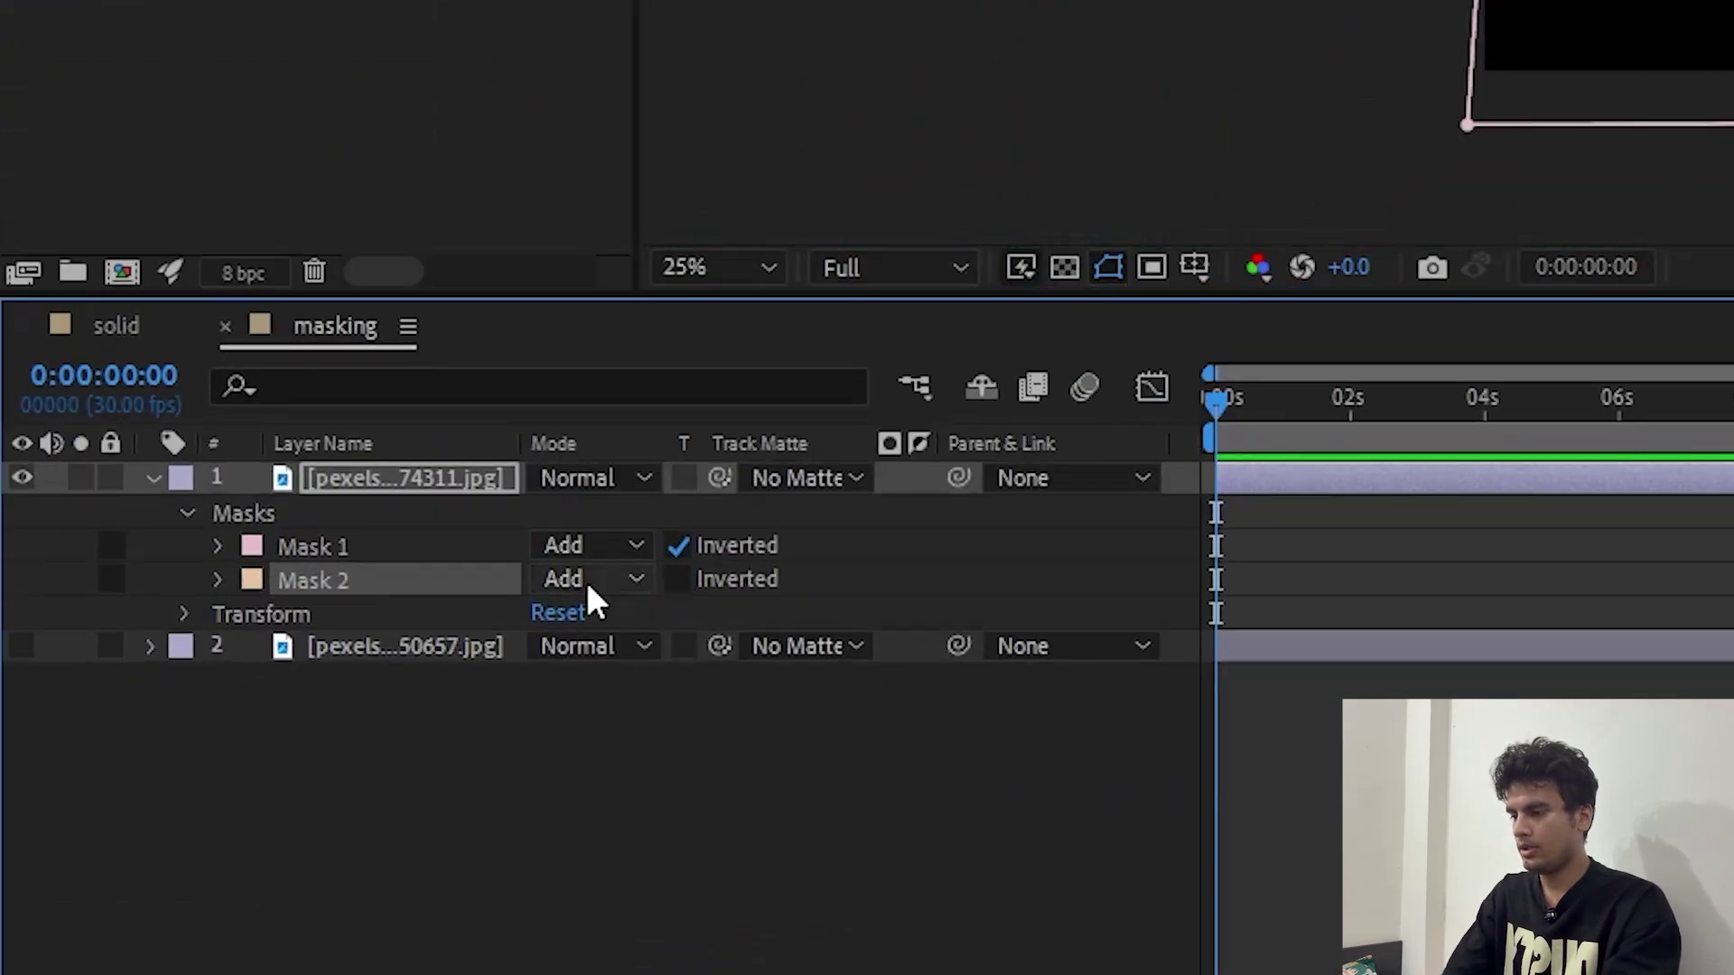
left_click(586, 579)
left_click(642, 710)
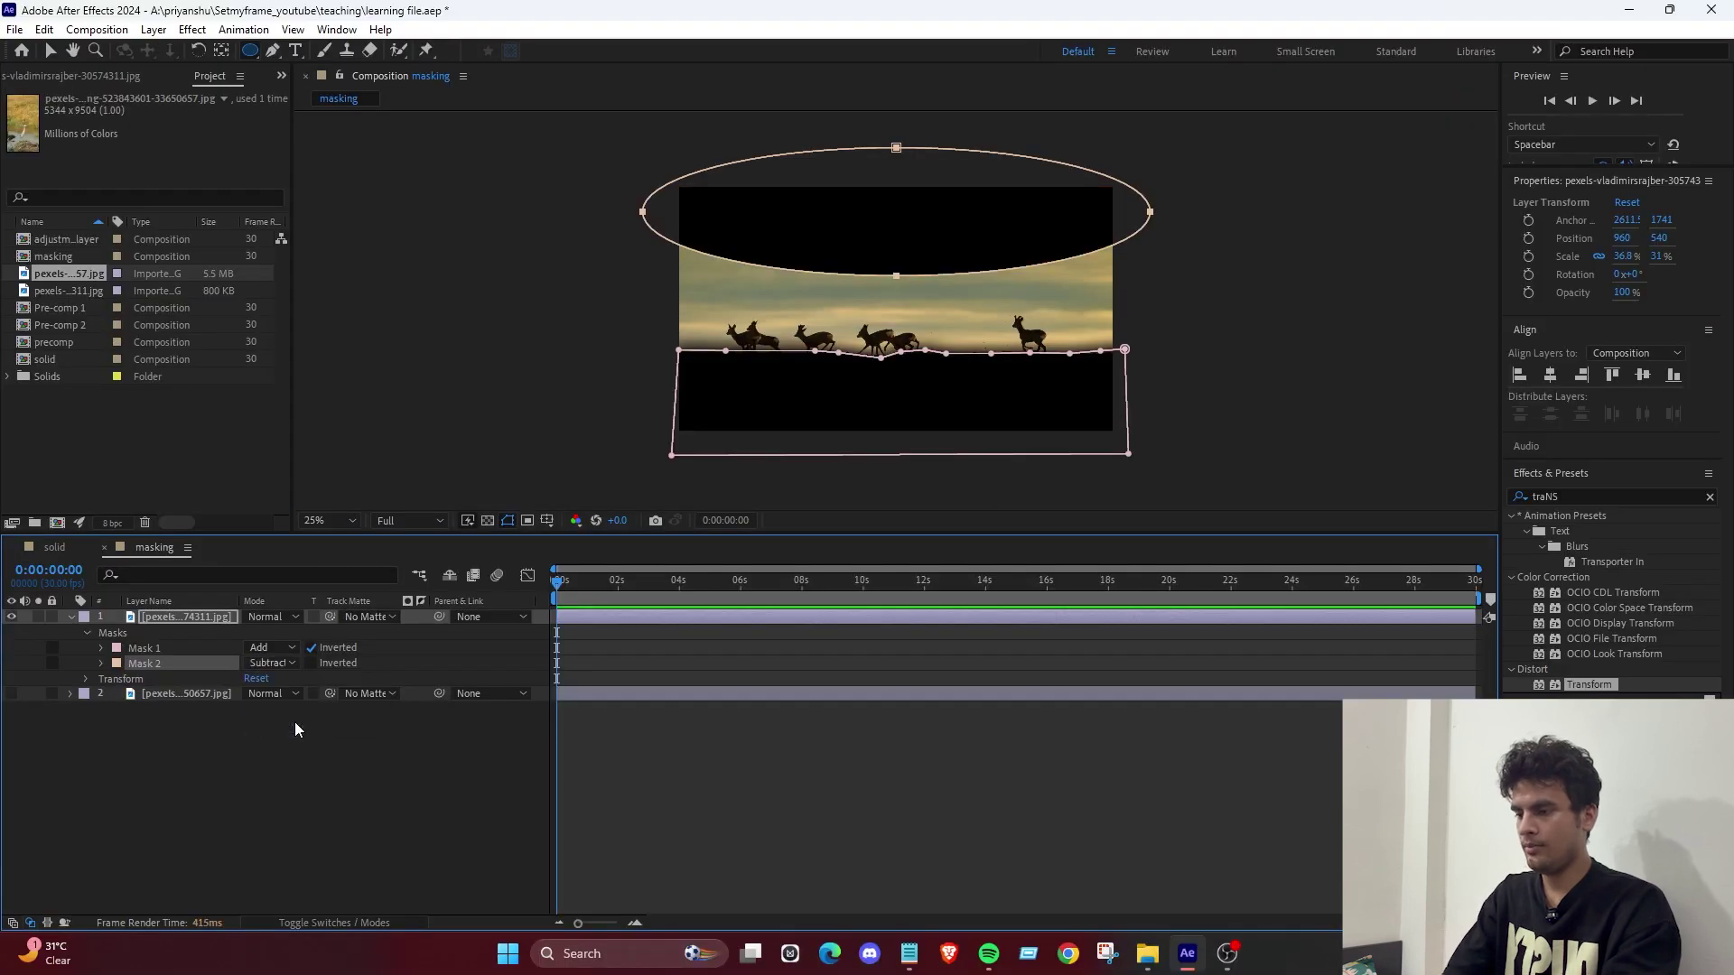
key("v")
left_click(1194, 306)
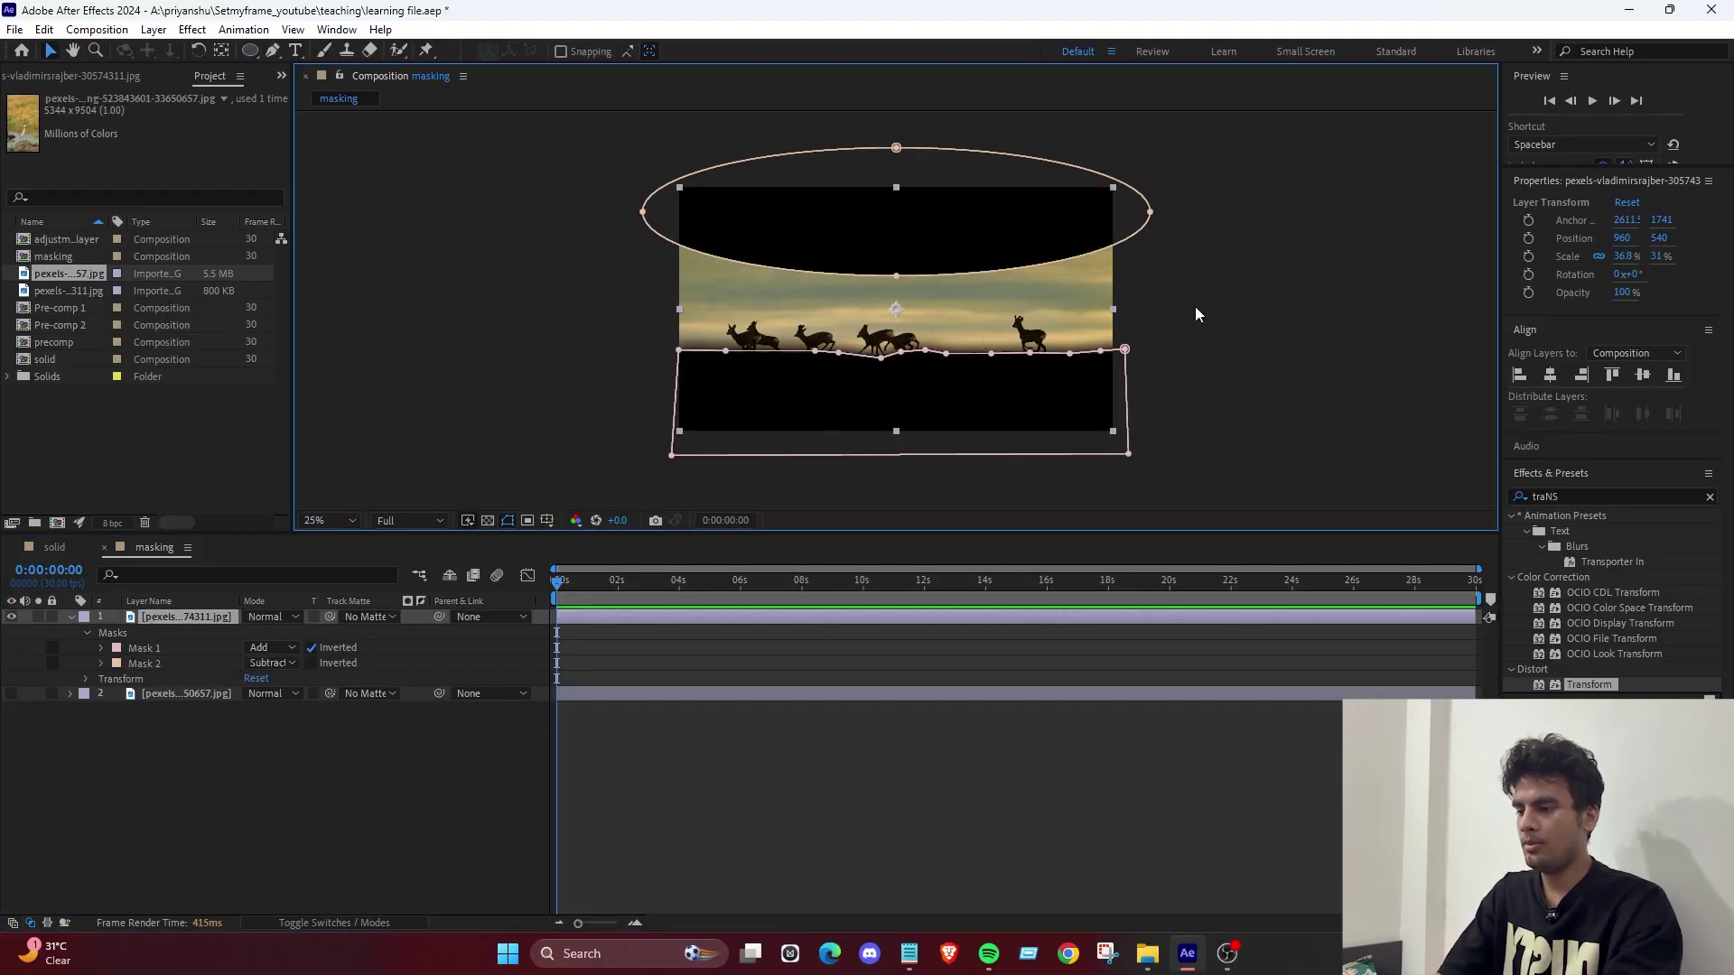
left_click(1221, 305)
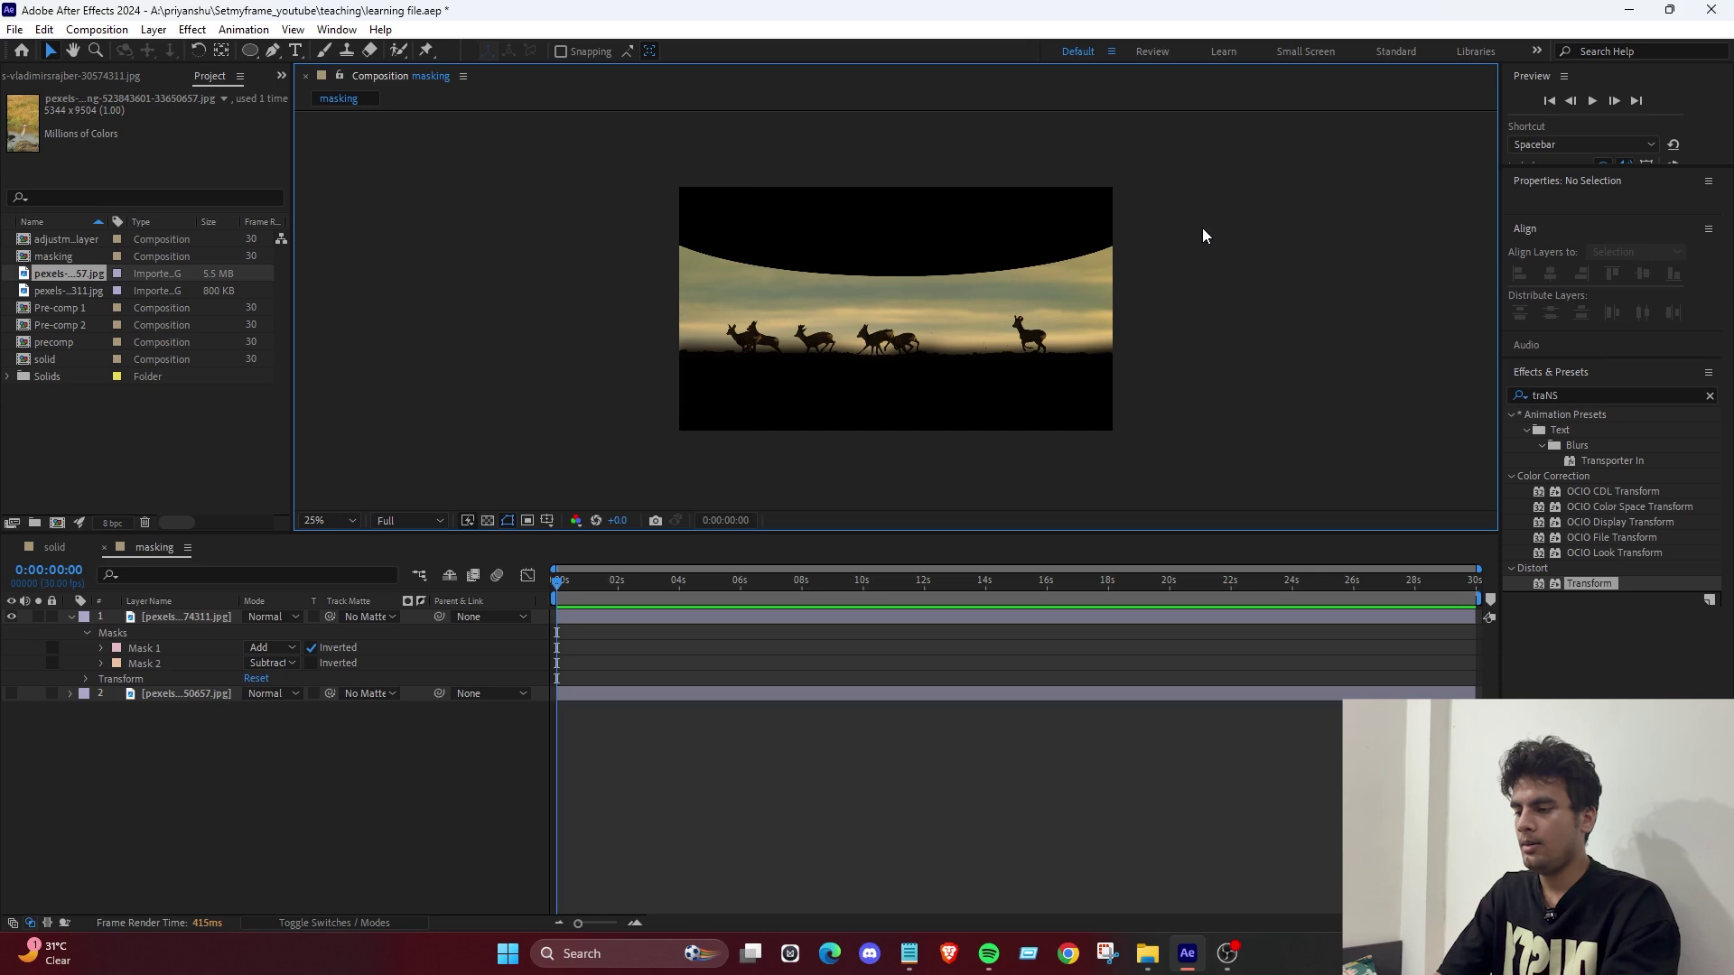
Examine the deer layer's combined masks with their outlines shown and hidden.
left_click(894, 339)
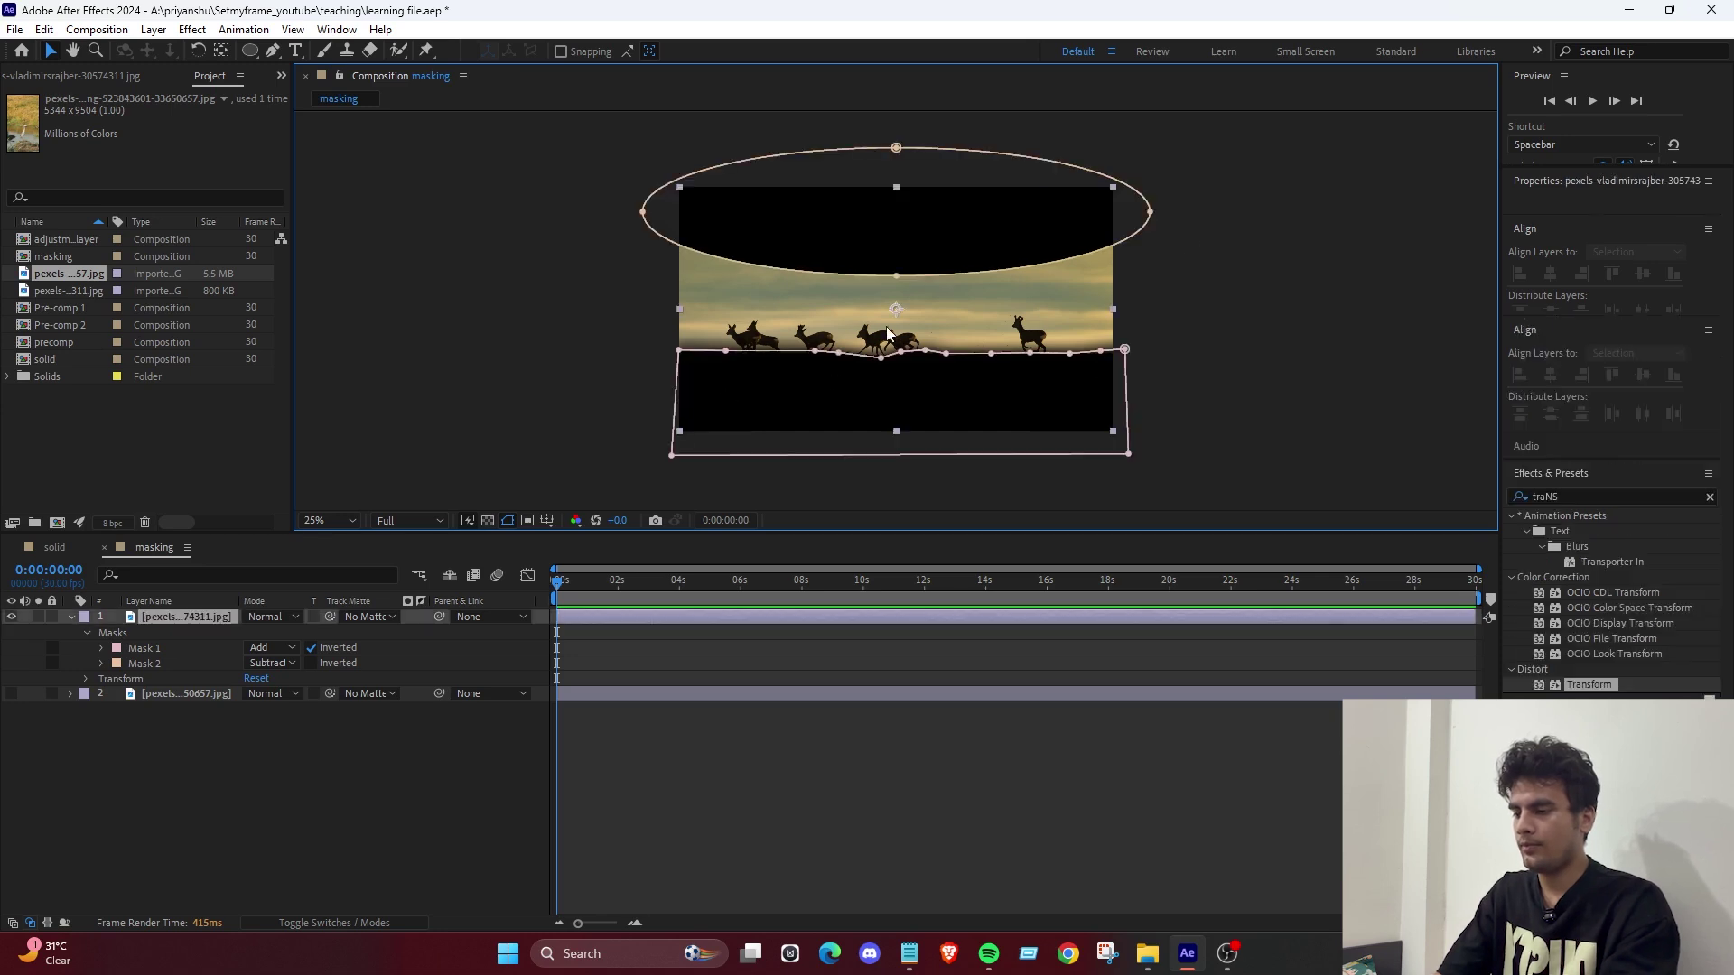
left_click(1330, 263)
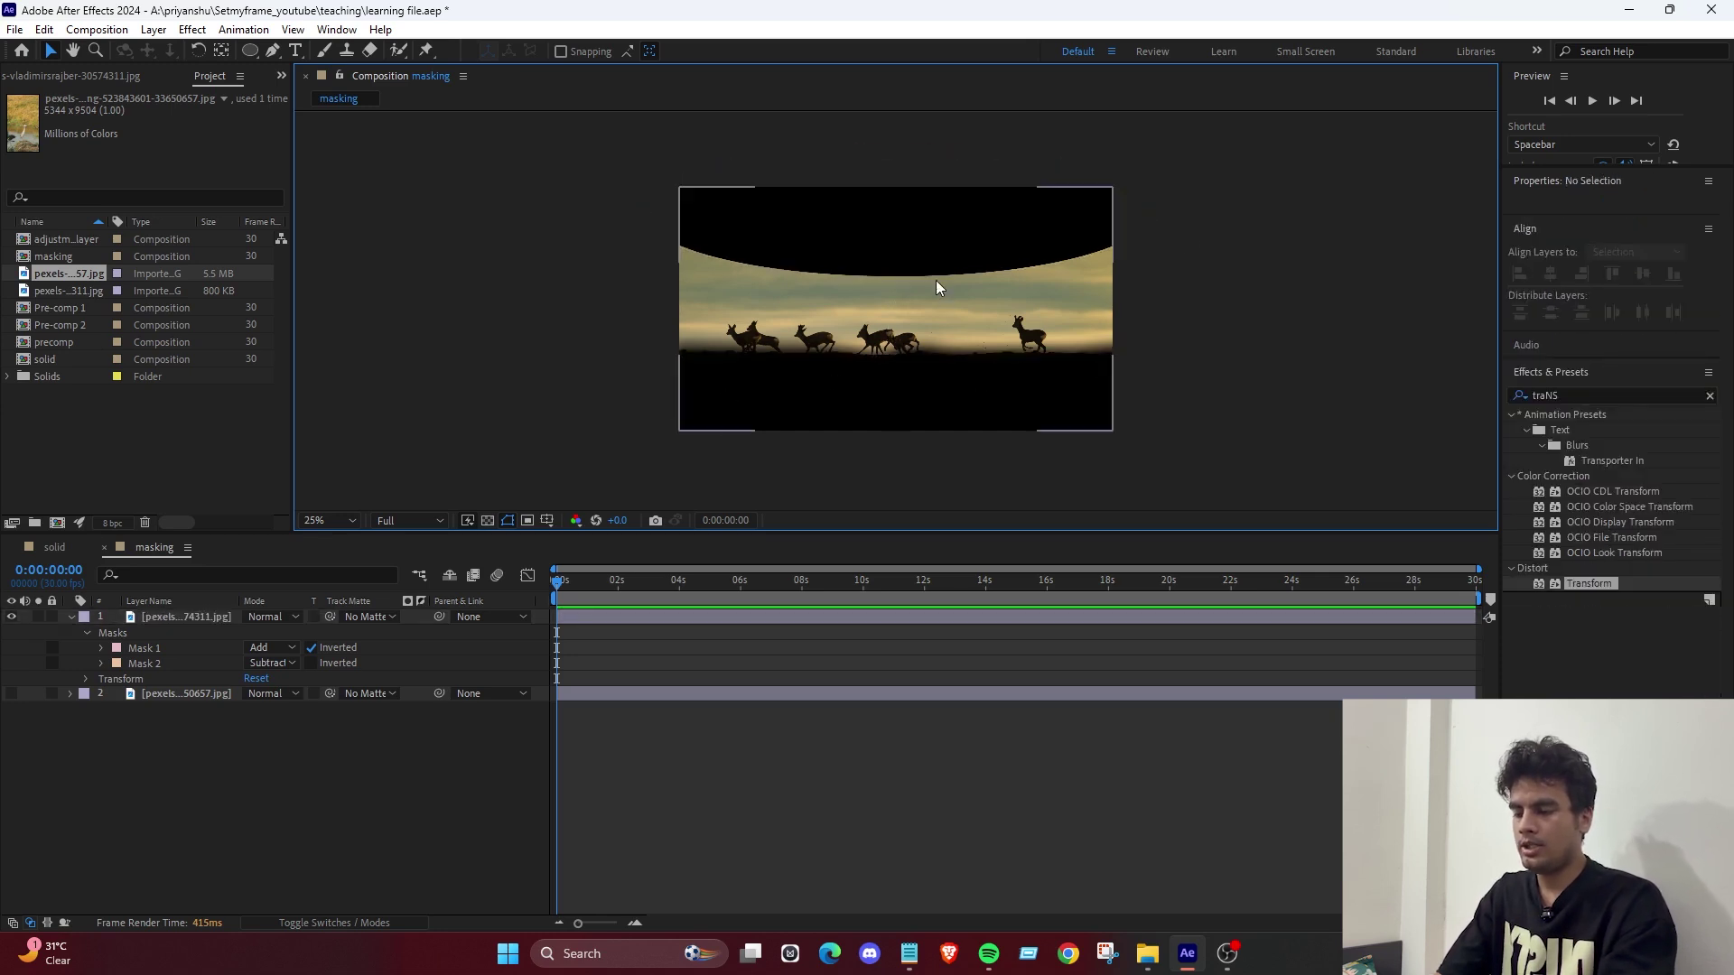
left_click(935, 281)
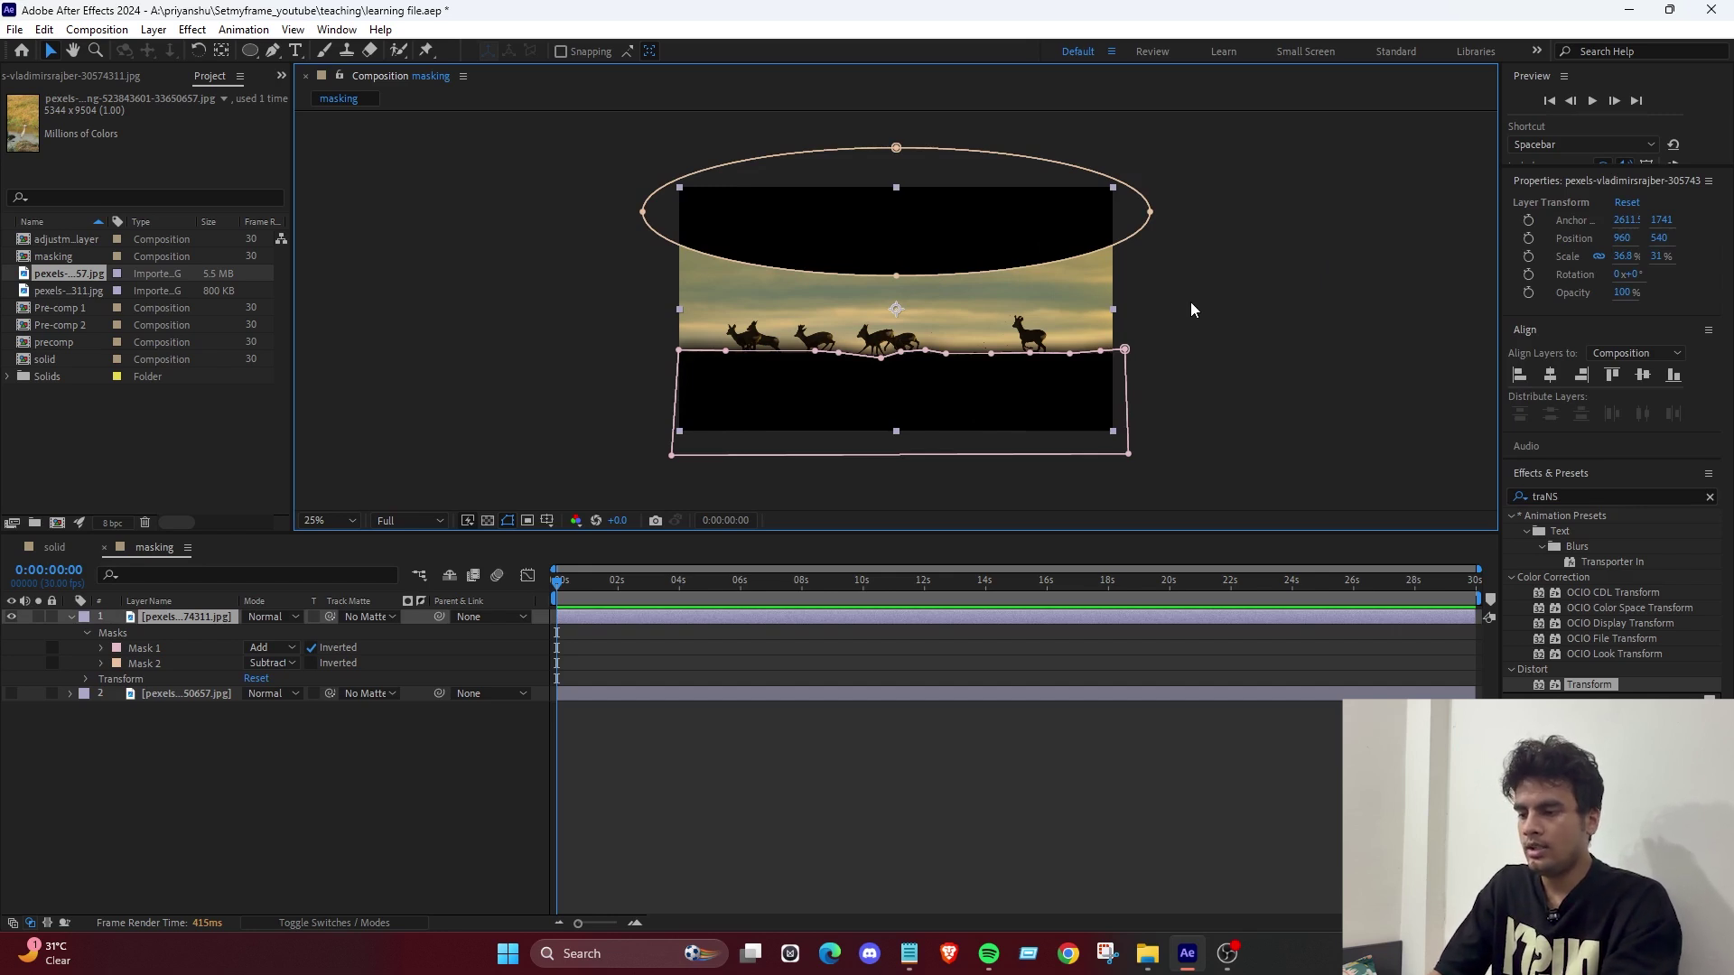
left_click(896, 841)
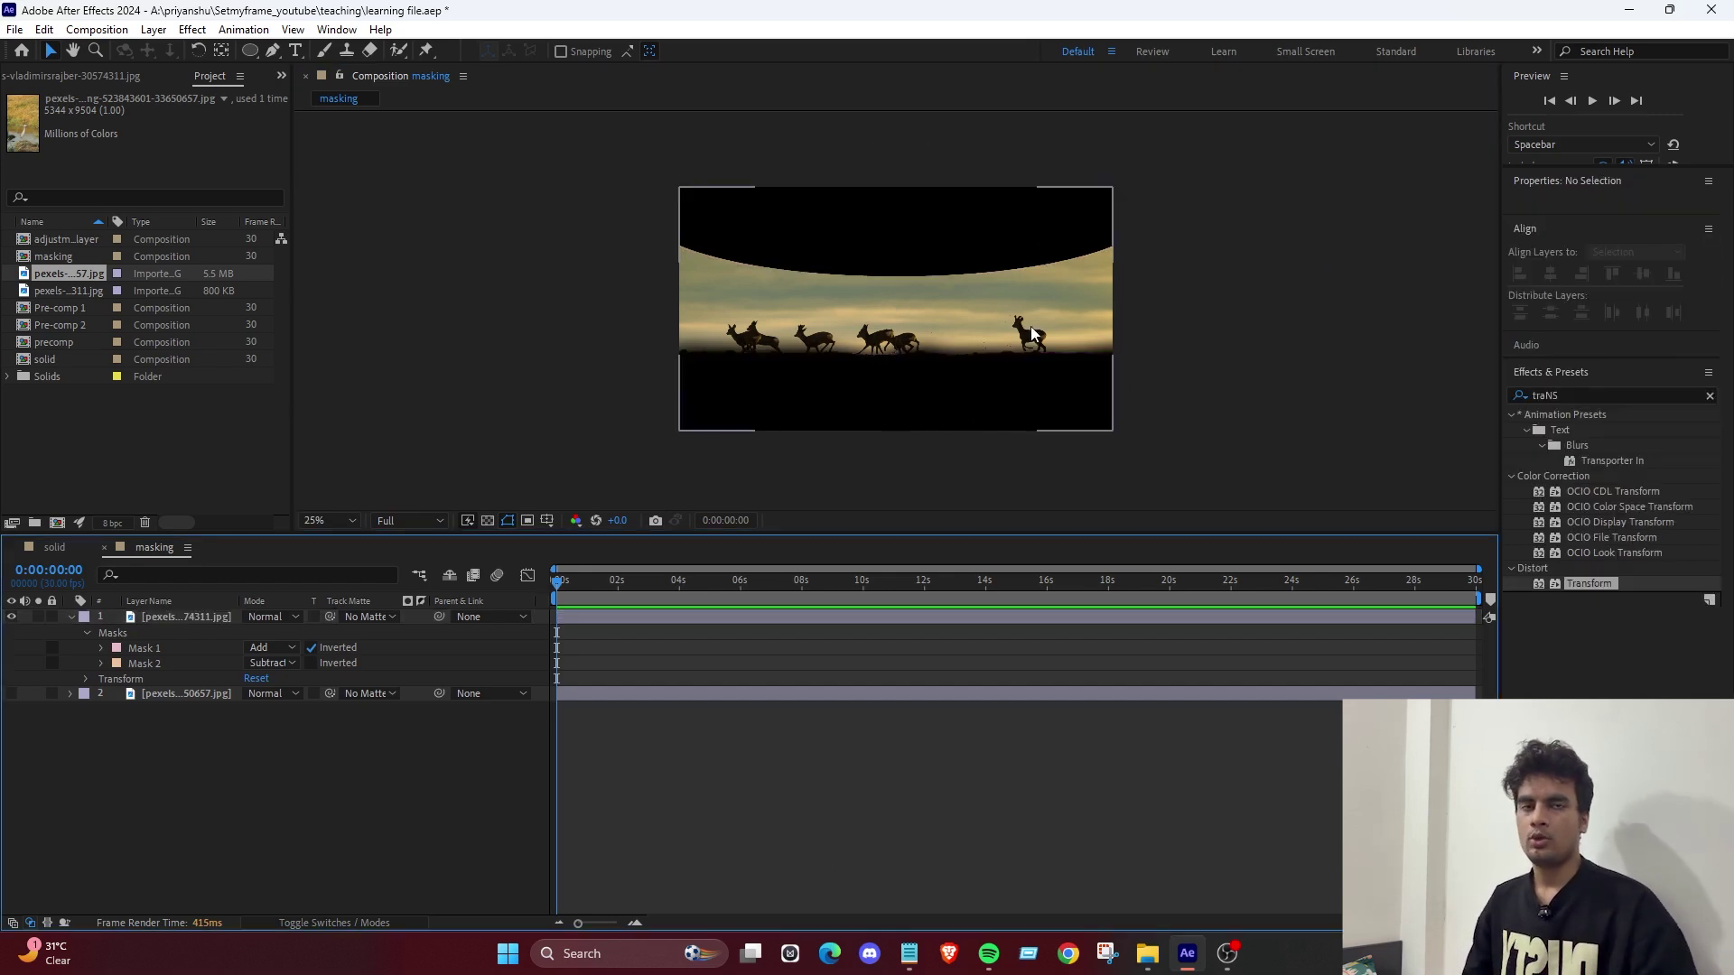
left_click(1056, 402)
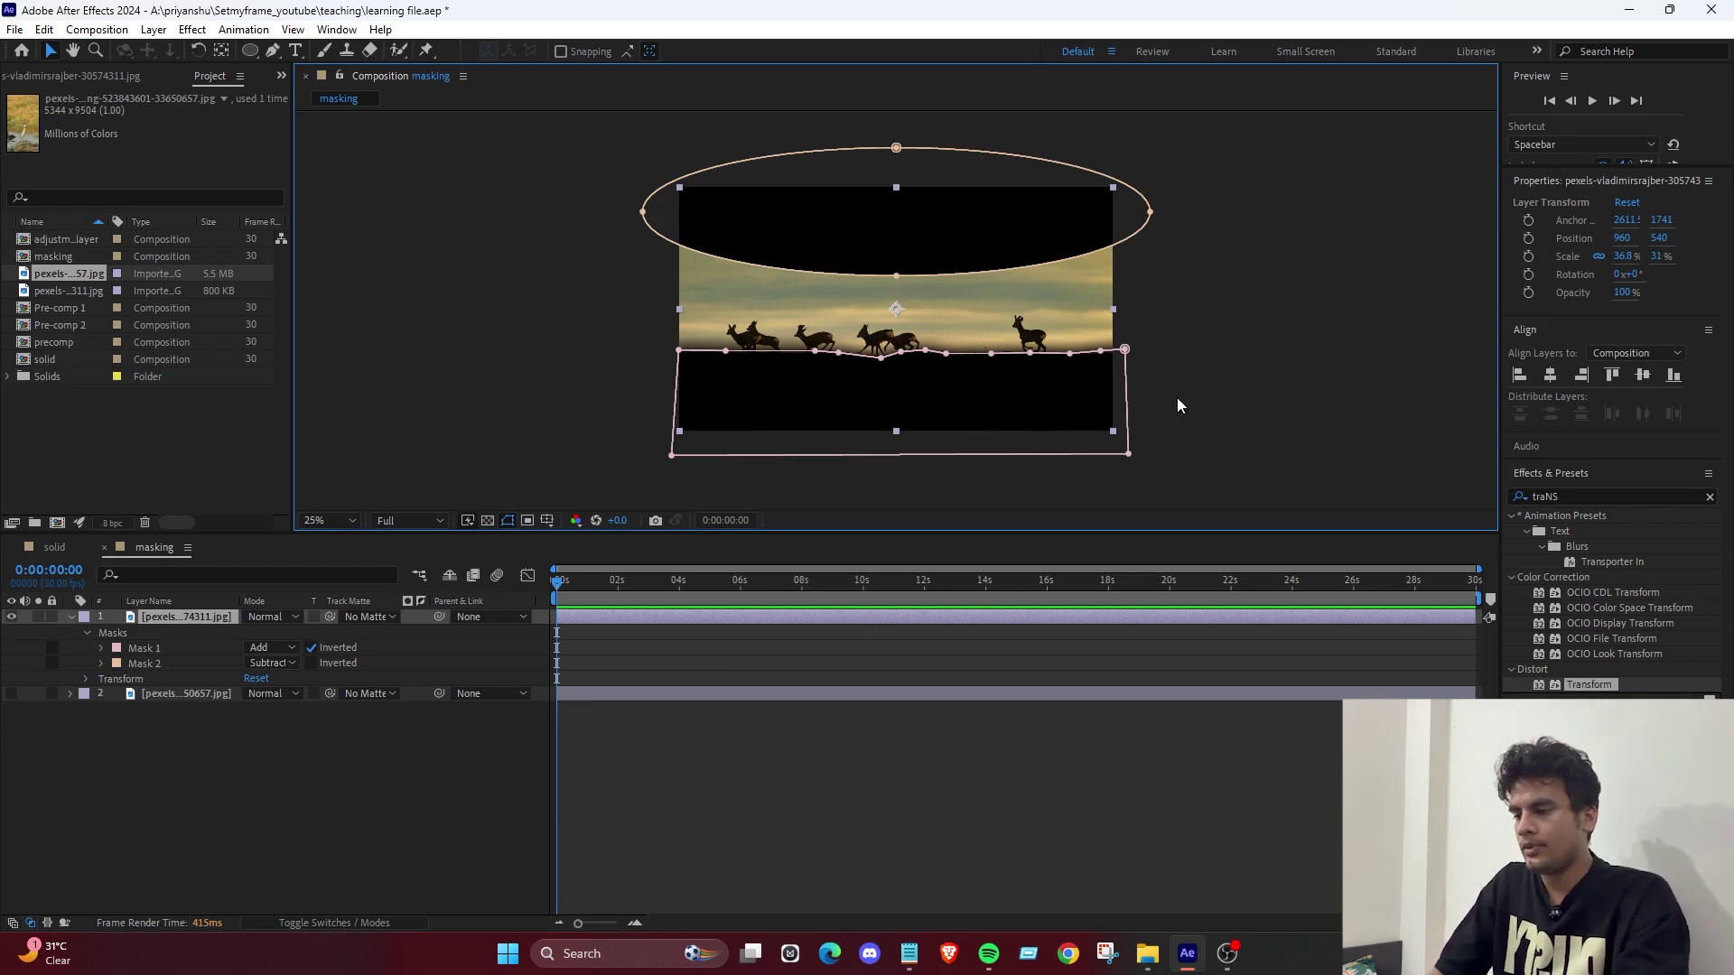
left_click(1162, 825)
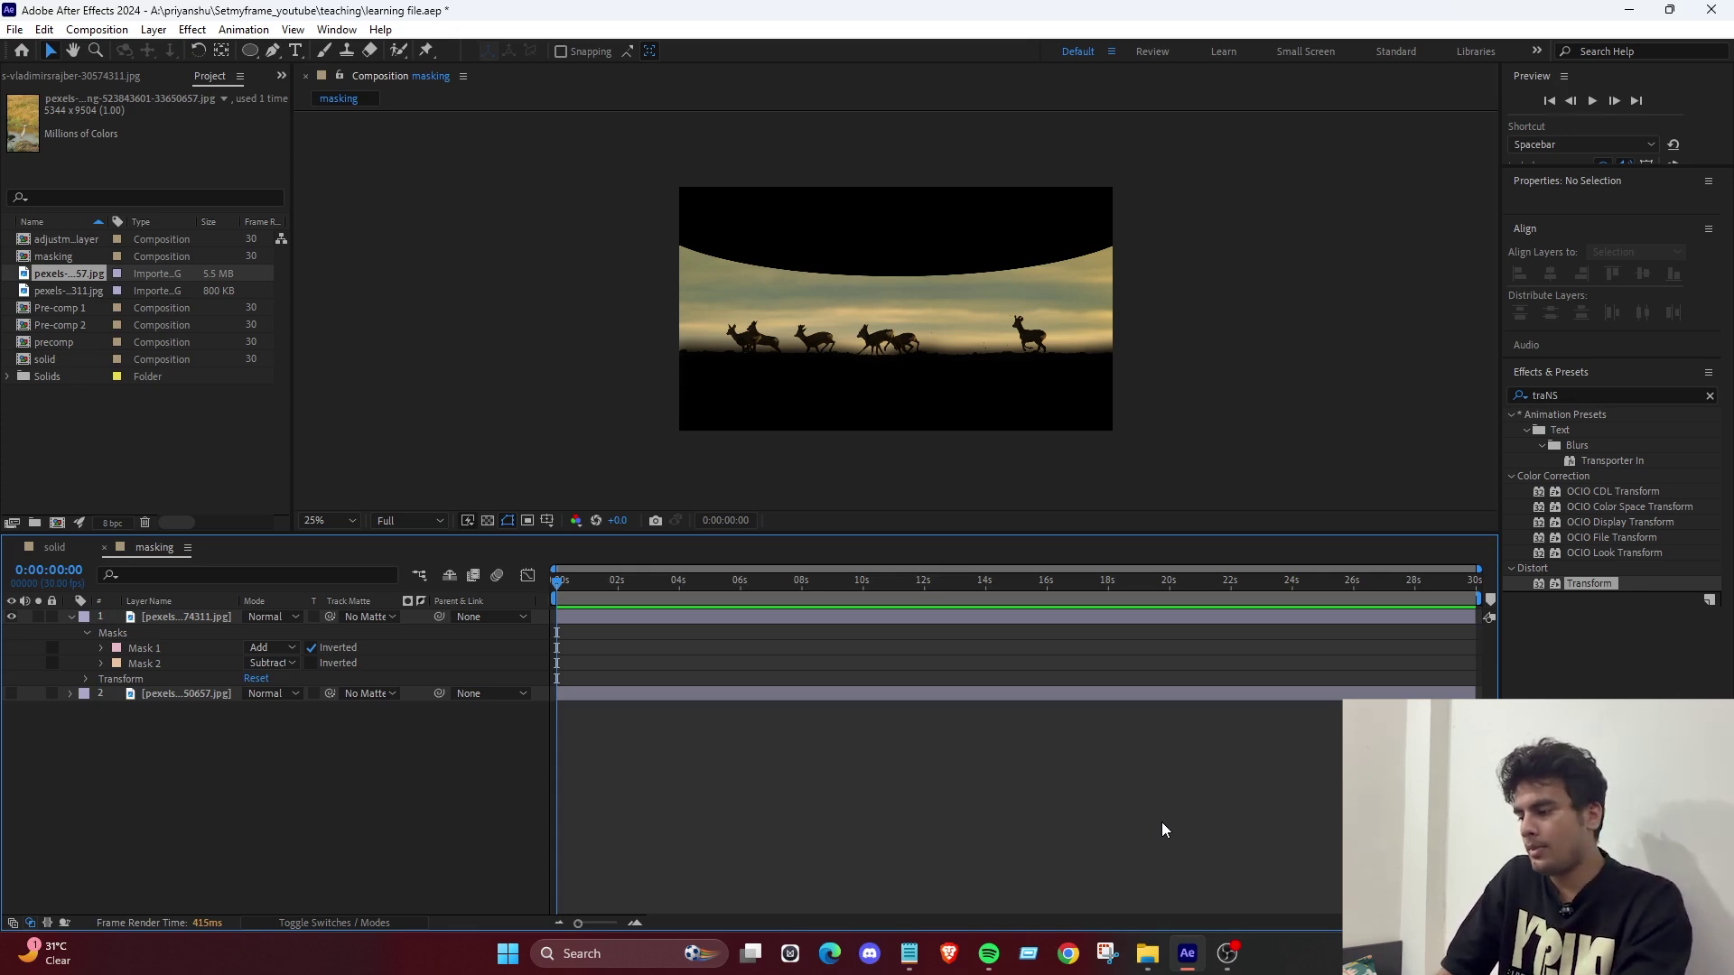
Expand Mask 1's properties on the deer layer and select its Mask Path.
left_click(101, 653)
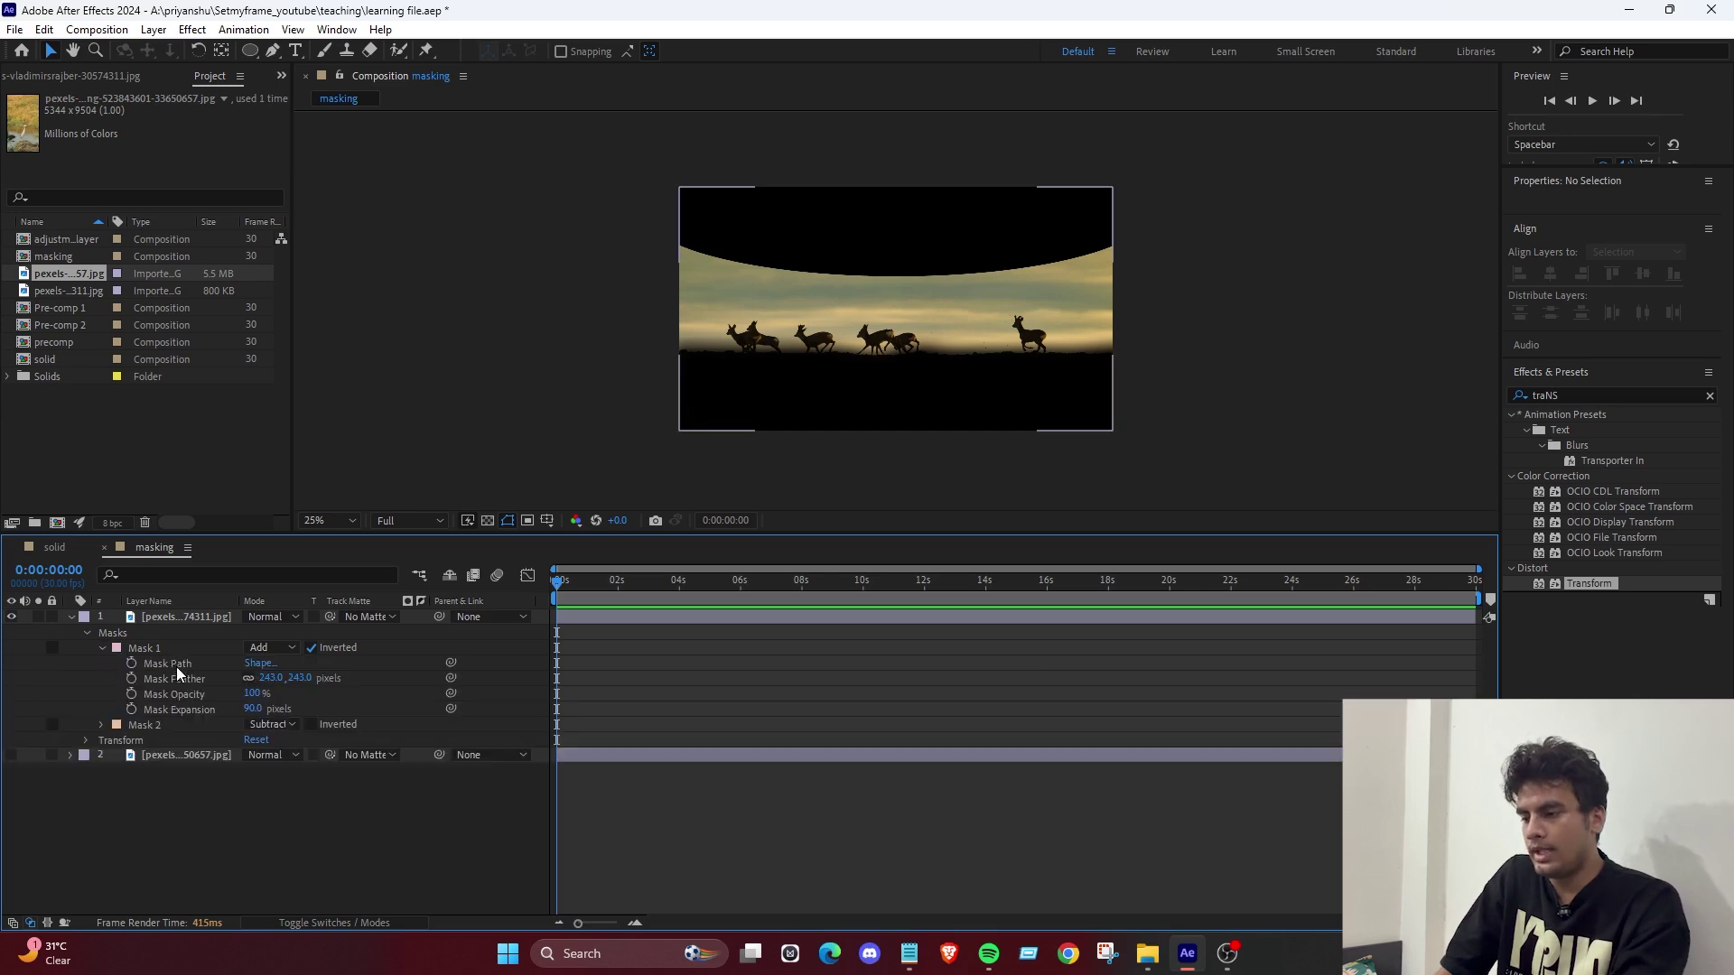
left_click(284, 662)
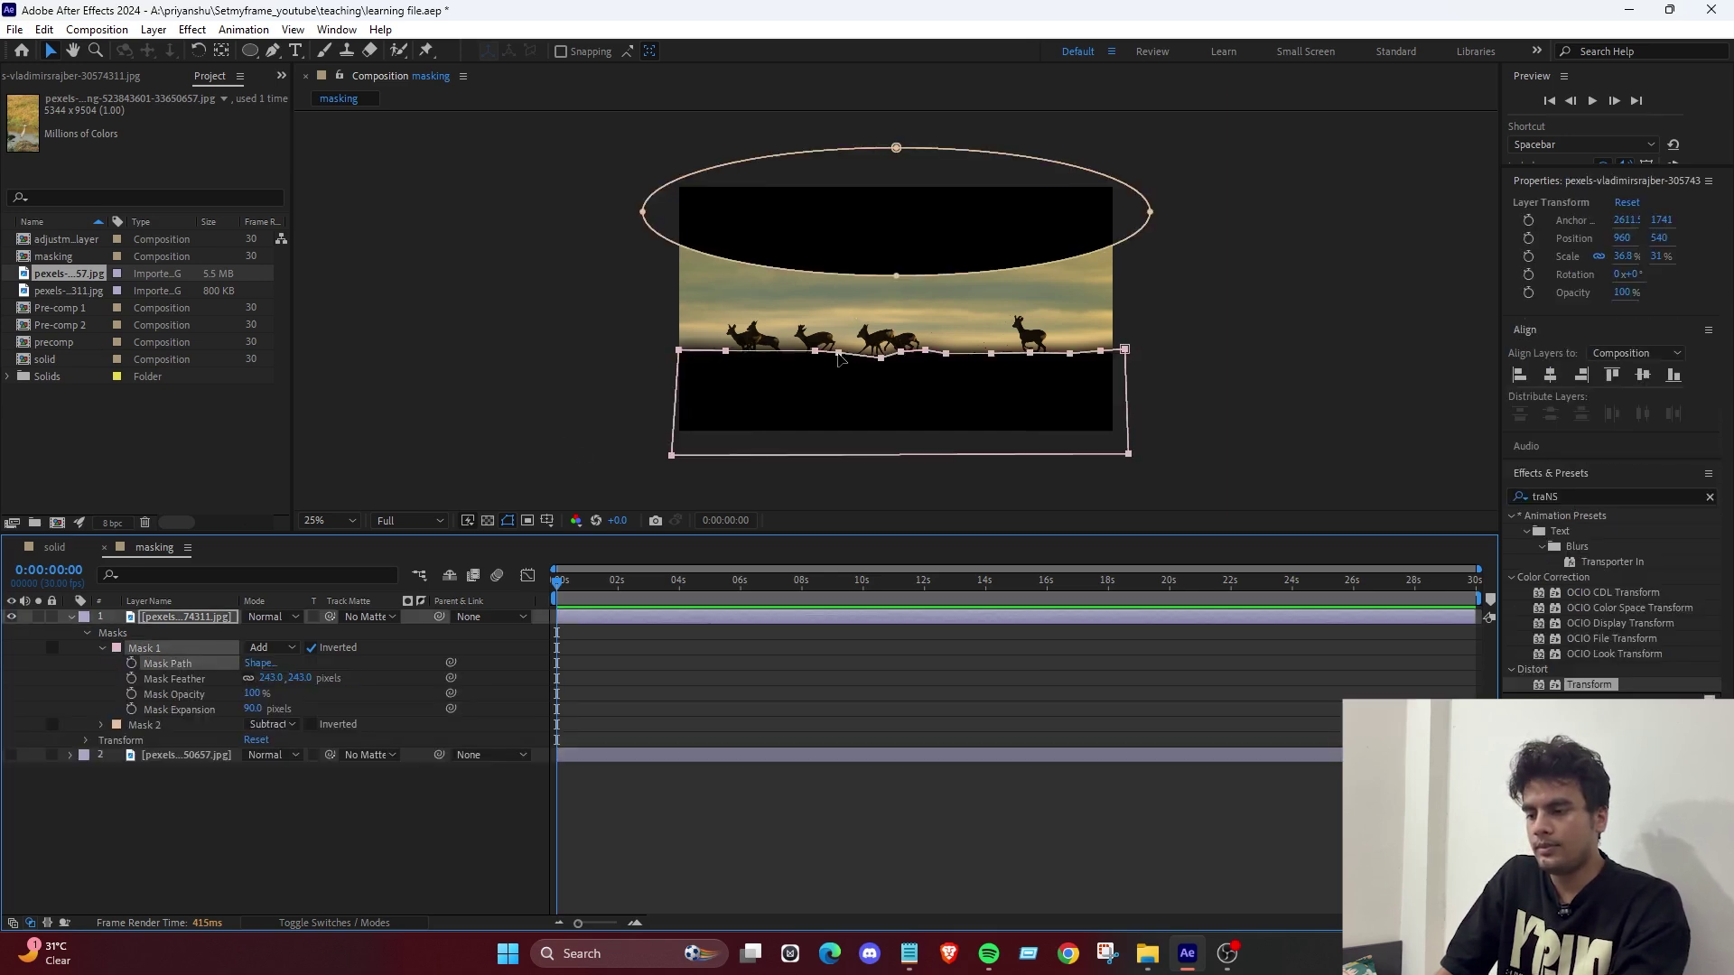